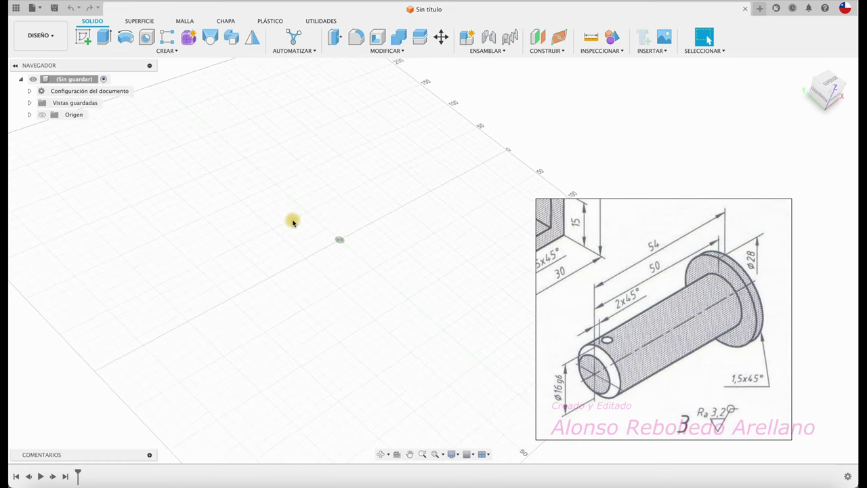
Step: Show the origin planes and save the design as SOPORTE POLEA in MECANICA > PIEZAS MECANICAS
click(41, 115)
click(42, 115)
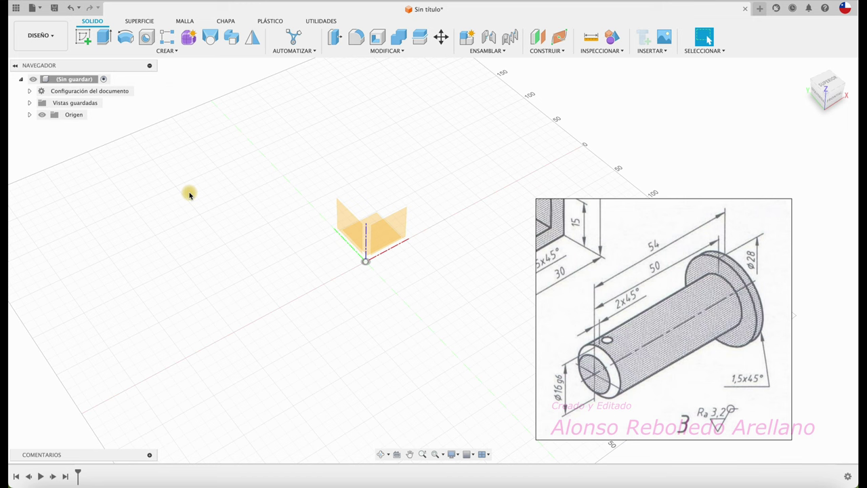
click(54, 8)
text(SOP)
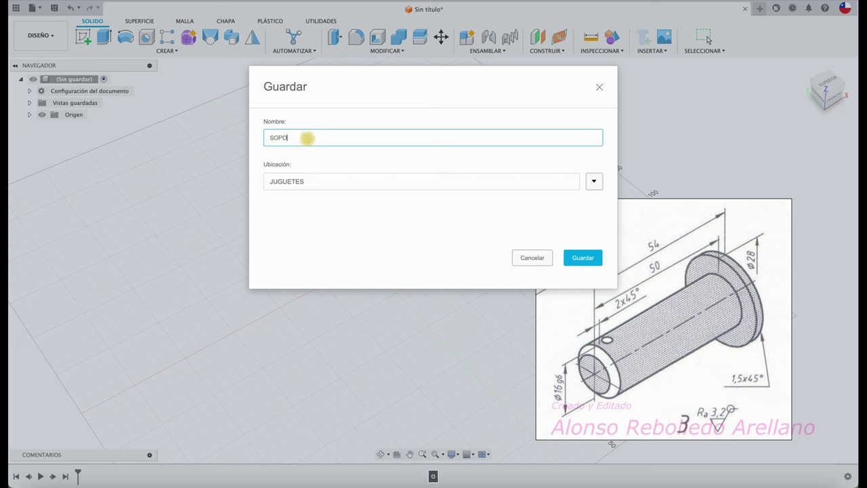
text(OLEA)
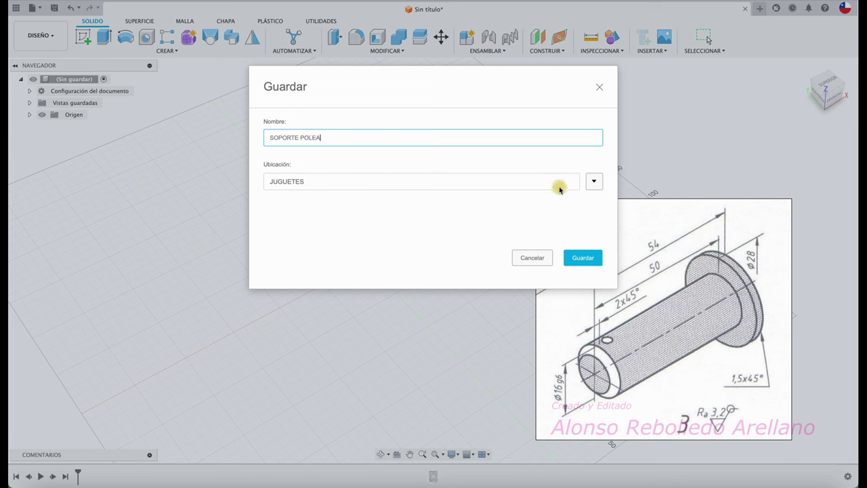
click(595, 181)
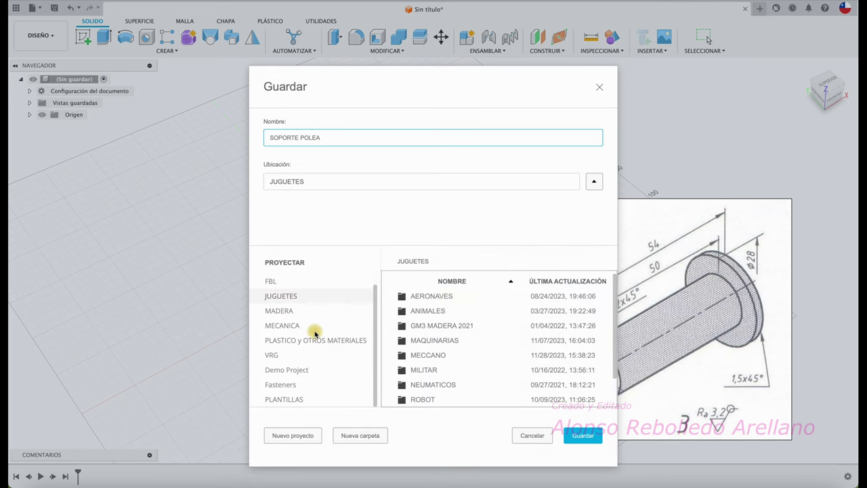
click(293, 326)
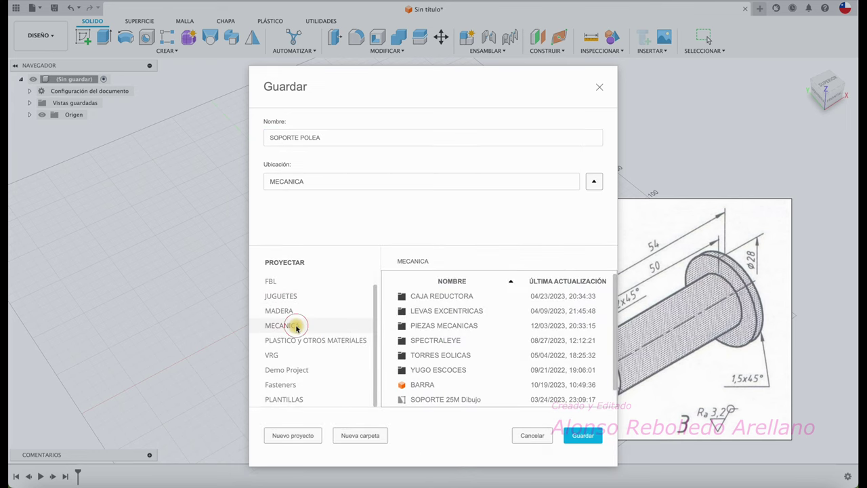
double_click(456, 325)
click(579, 435)
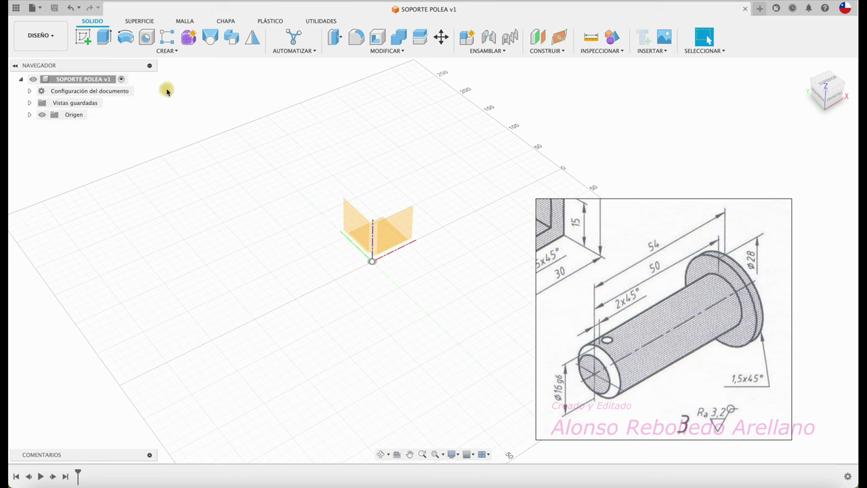
Step: Create a new component named EJE under the SOPORTE POLEA root
right_click(106, 82)
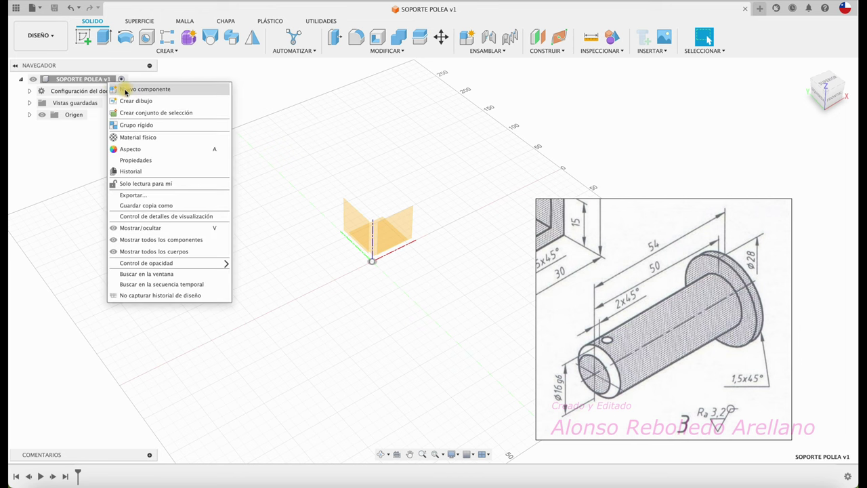
key(Escape)
click(467, 37)
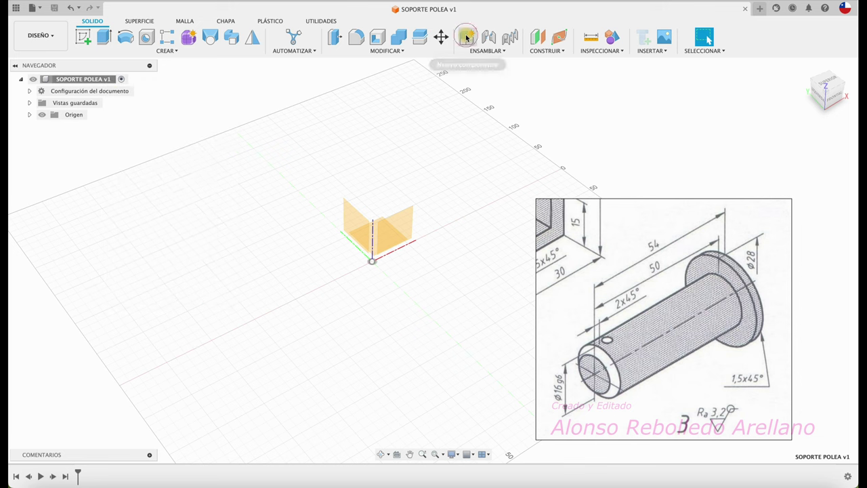
mouse_move(748, 124)
mouse_down()
mouse_move(180, 222)
mouse_move(265, 281)
mouse_up()
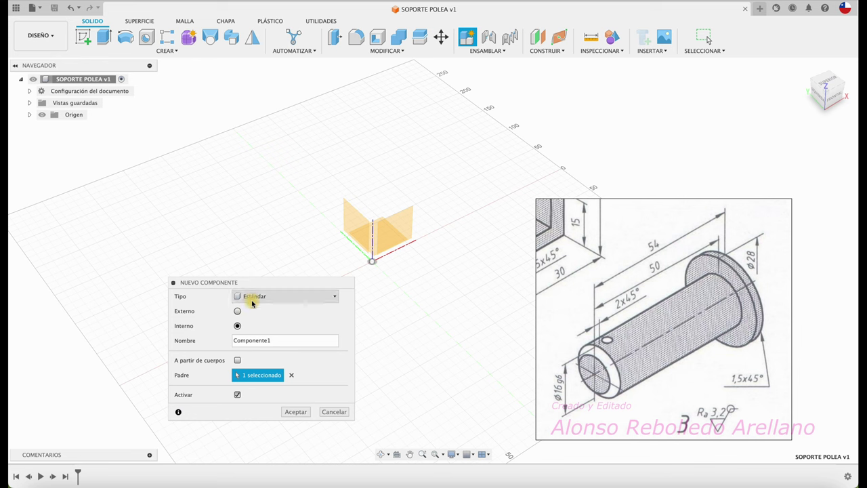
double_click(252, 340)
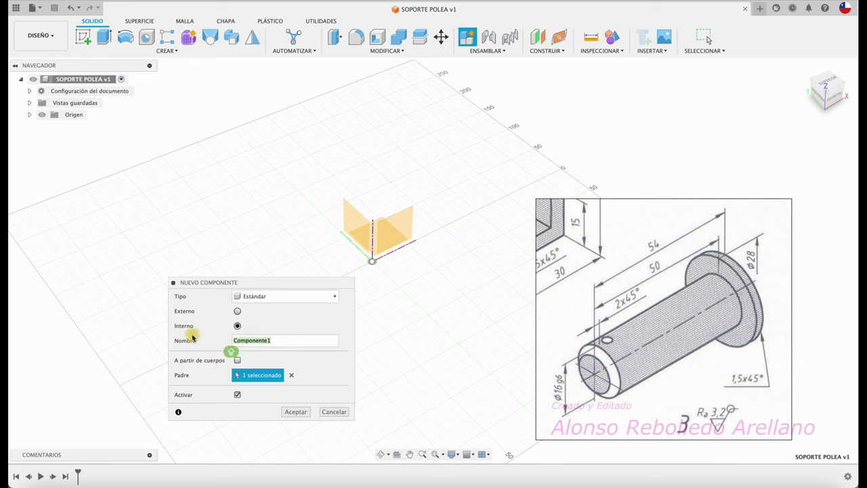
text(EJE)
click(296, 412)
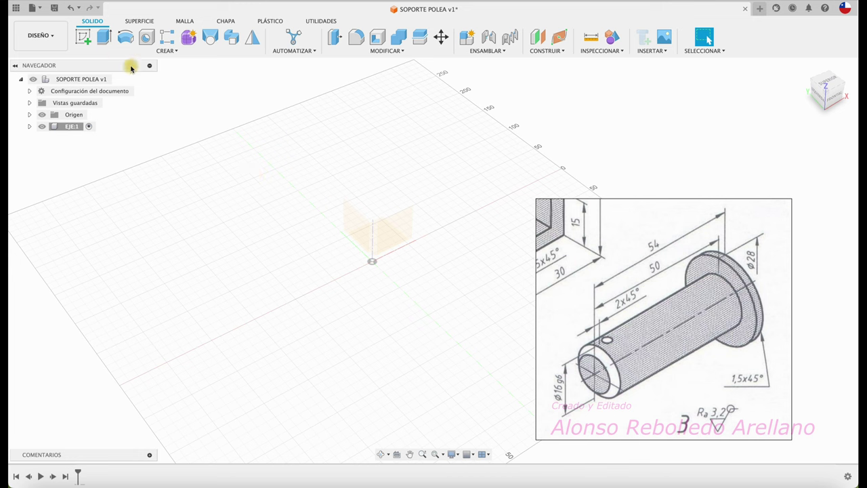
click(83, 37)
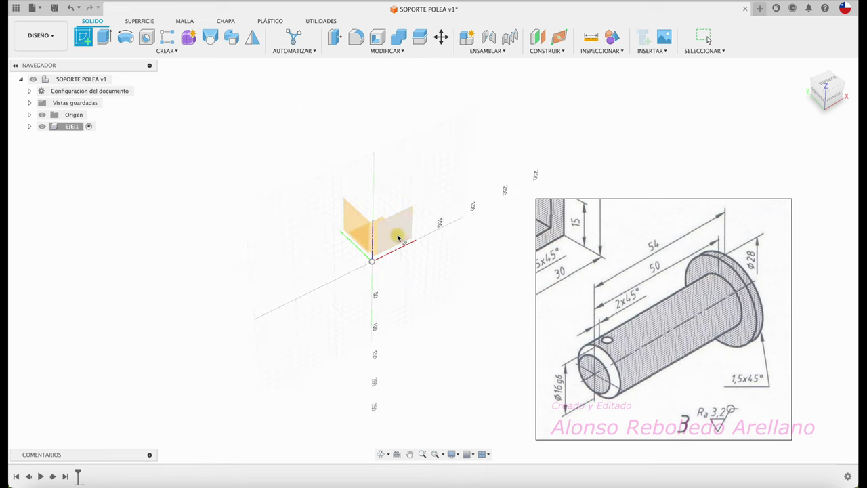
Step: On the front plane, sketch a circle centred on the origin and dimension it Ø16 mm
click(403, 229)
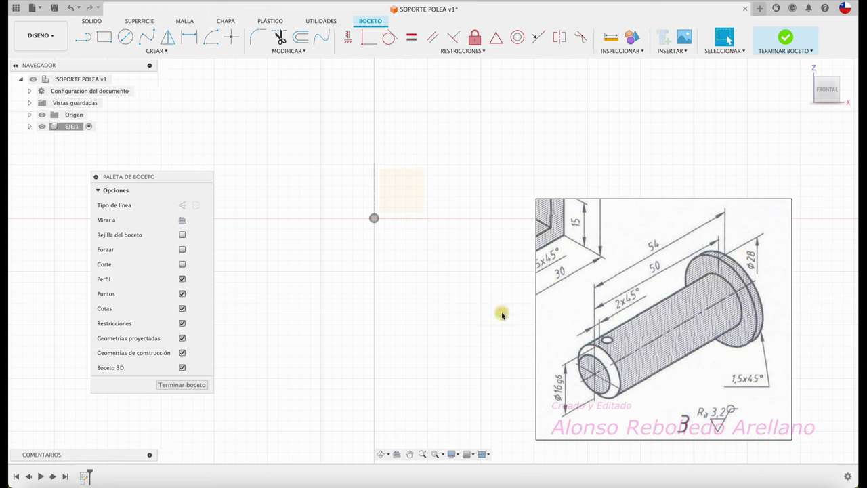
click(124, 36)
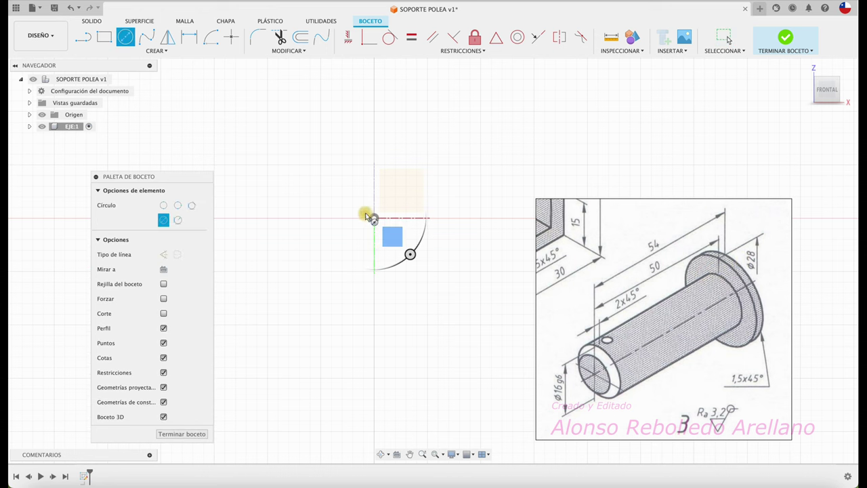
click(374, 218)
click(357, 265)
click(357, 265)
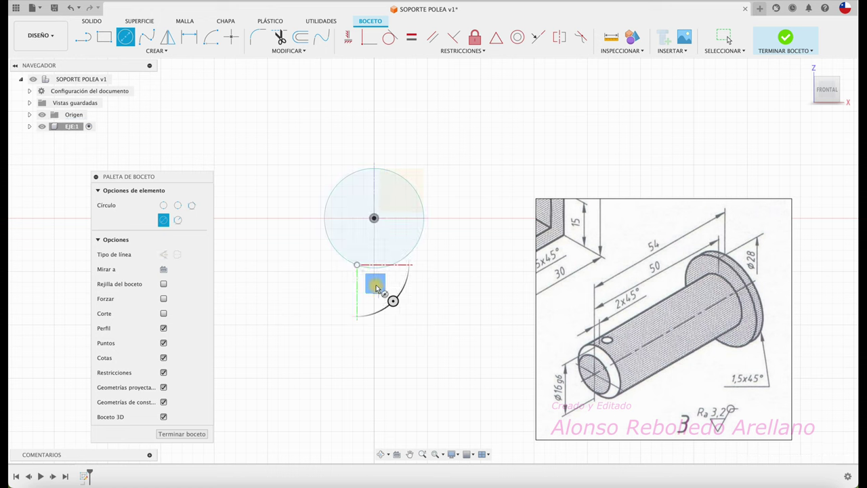
key(Escape)
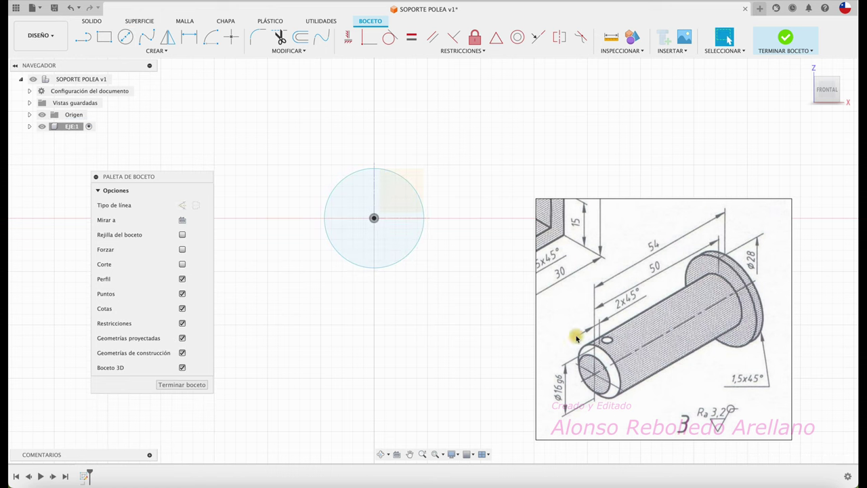
key(d)
click(349, 263)
click(307, 319)
text(16)
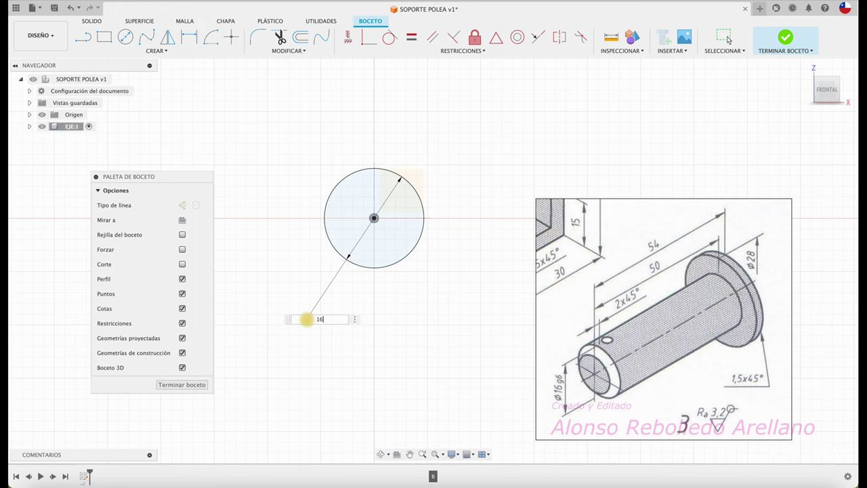
key(Return)
Step: Orbit to a 3D view and start extruding the circle into a cylinder
mouse_move(402, 218)
shift+middle_down()
mouse_move(429, 184)
mouse_move(309, 143)
mouse_move(435, 126)
shift+middle_up()
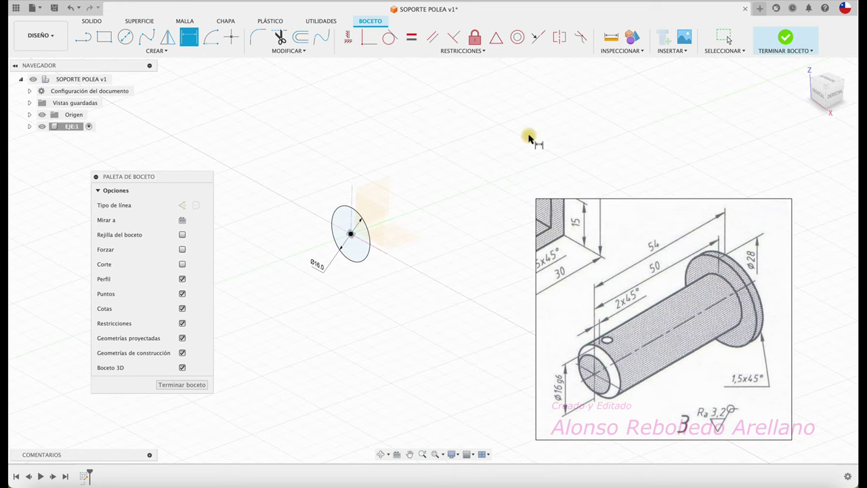
key(e)
mouse_move(352, 233)
mouse_down()
mouse_move(524, 152)
mouse_move(562, 165)
mouse_up()
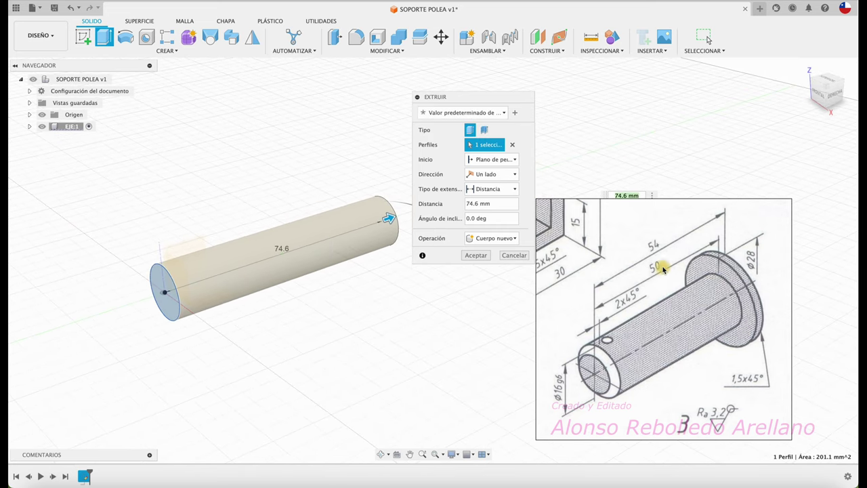
Step: Extrude the Ø16 circle 50 mm into a cylinder
click(488, 203)
text(50)
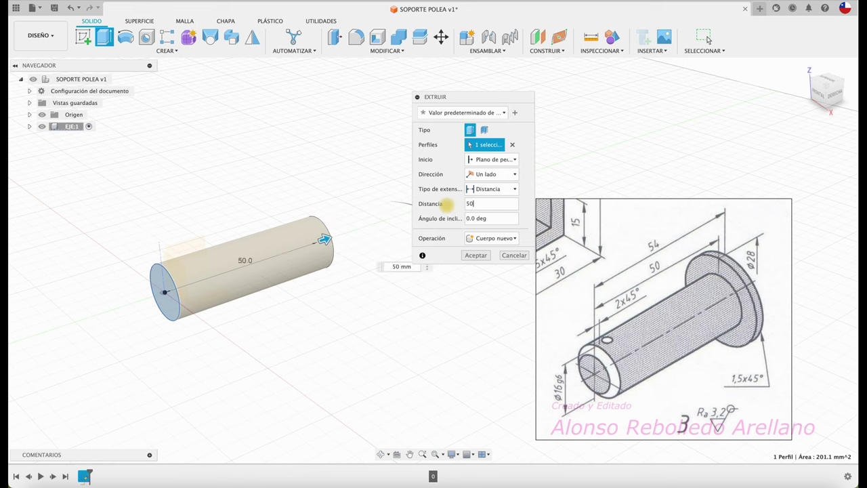
key(Return)
mouse_move(447, 204)
shift+middle_down()
mouse_move(368, 258)
mouse_move(447, 324)
shift+middle_up()
shift+middle_drag(536, 385, 581, 373)
mouse_move(625, 304)
shift+middle_down()
mouse_move(433, 245)
mouse_move(407, 115)
shift+middle_up()
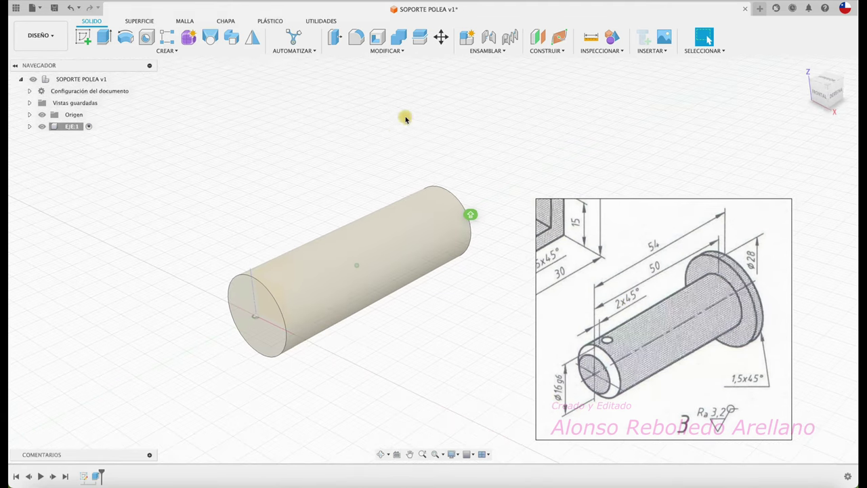
Step: Chamfer the cylinder's front end edge by 2 mm
click(387, 51)
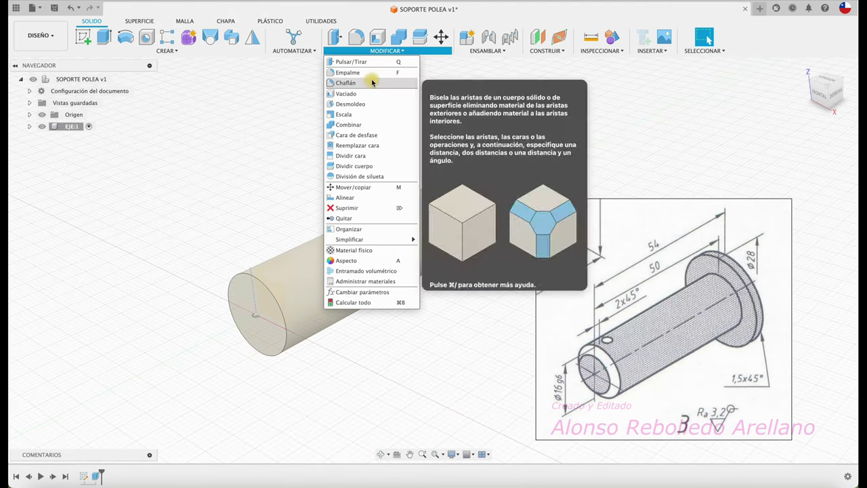
click(368, 83)
click(265, 288)
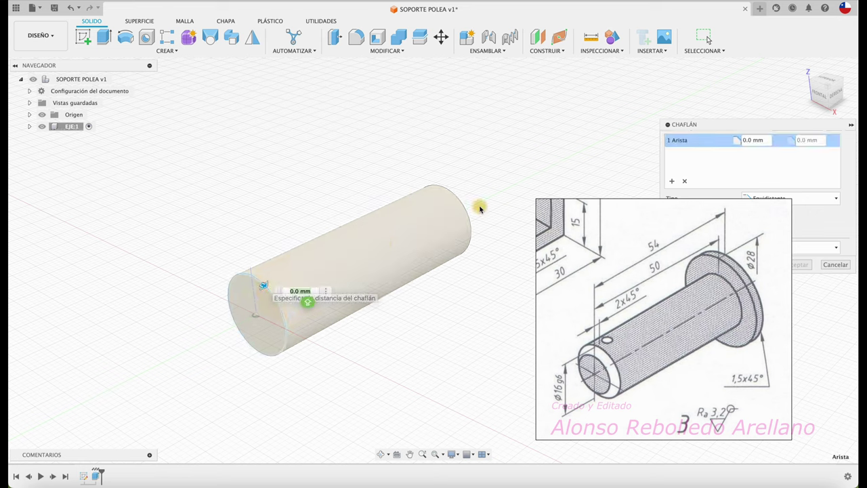
drag(371, 39, 319, 63)
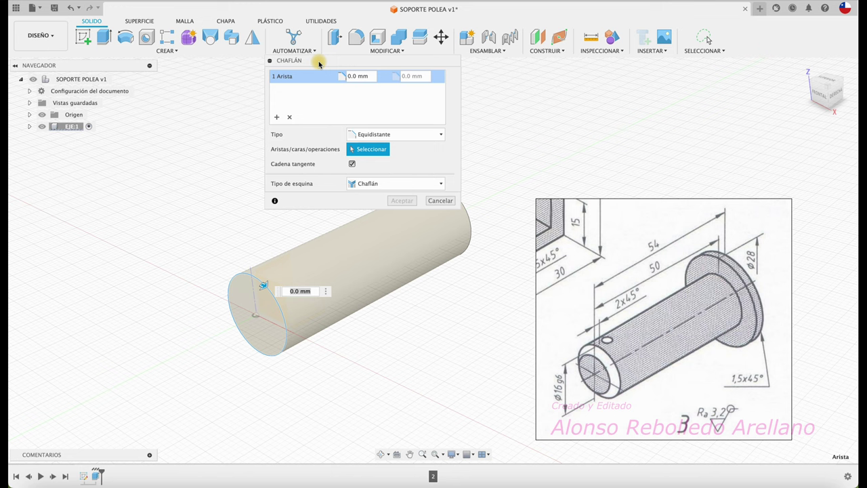
click(277, 293)
text(2)
key(Return)
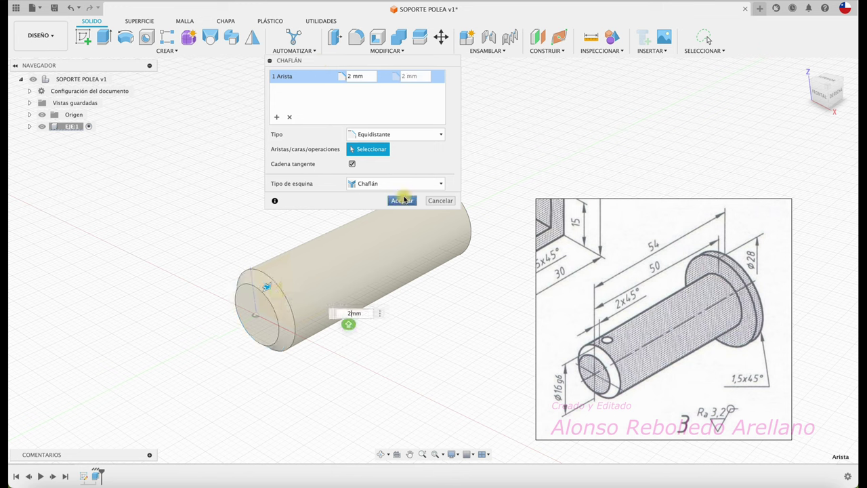
click(402, 201)
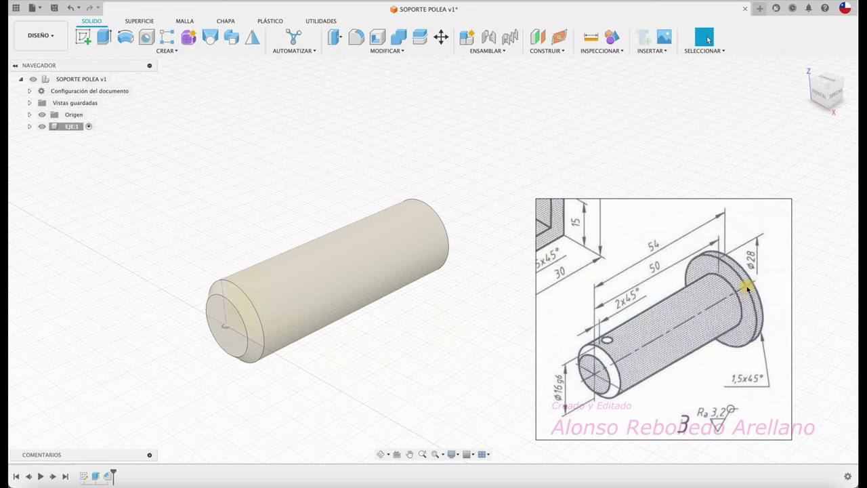
mouse_move(544, 319)
shift+middle_down()
mouse_move(381, 151)
mouse_move(237, 106)
mouse_move(142, 116)
shift+middle_up()
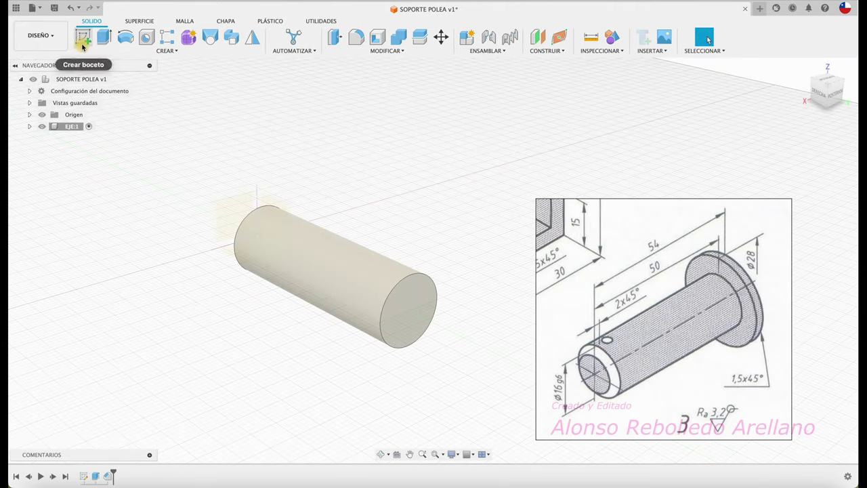
Step: Start a sketch on the cylinder's rear end face and draw a larger circle at the origin
click(83, 36)
click(405, 293)
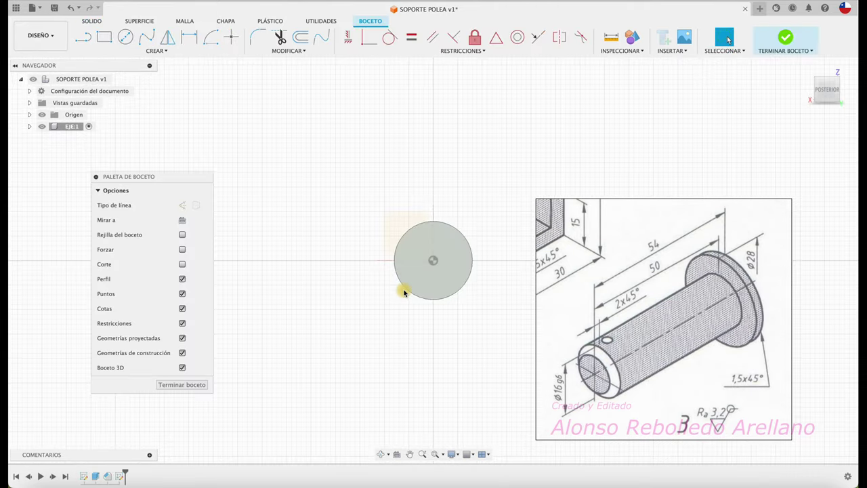
key(c)
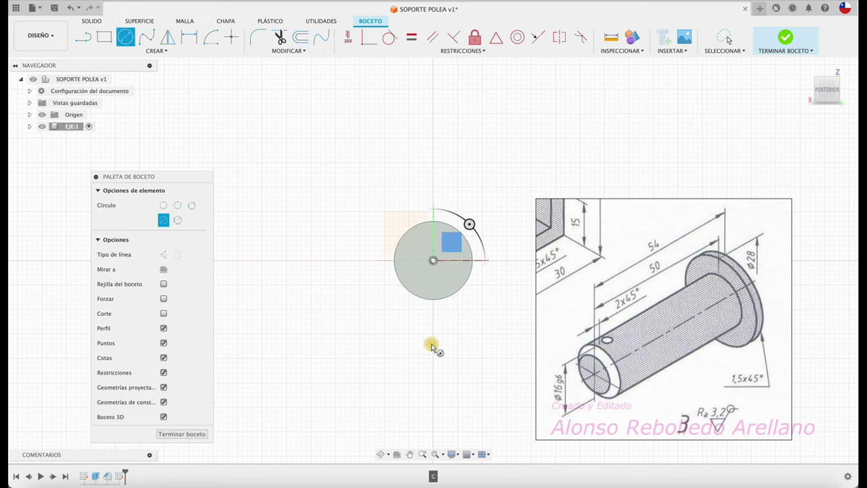
click(433, 260)
click(368, 345)
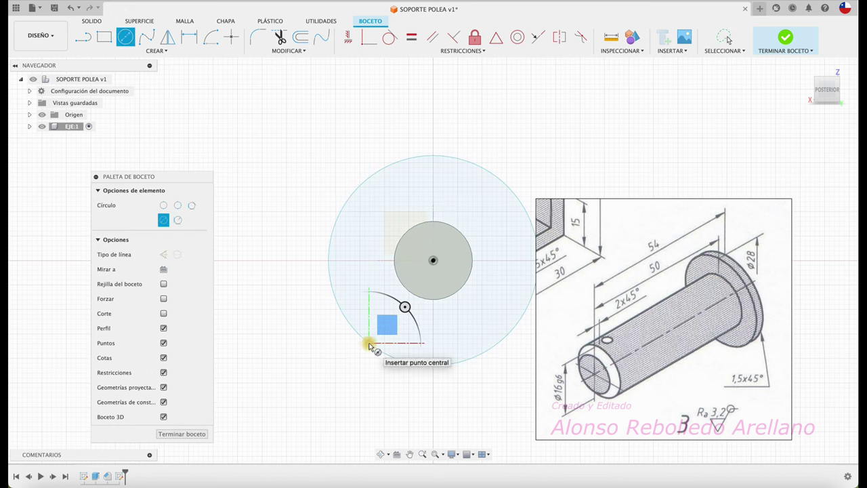
Step: Dimension the larger circle to Ø28 mm and begin extruding it
key(d)
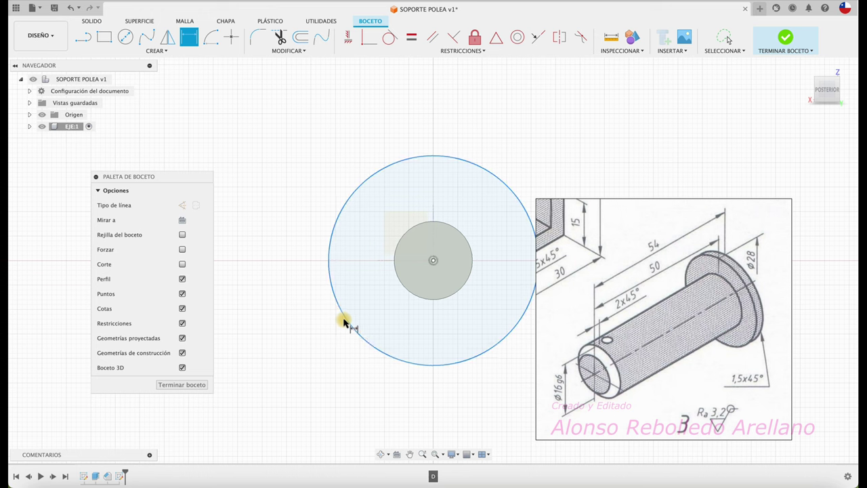
click(343, 320)
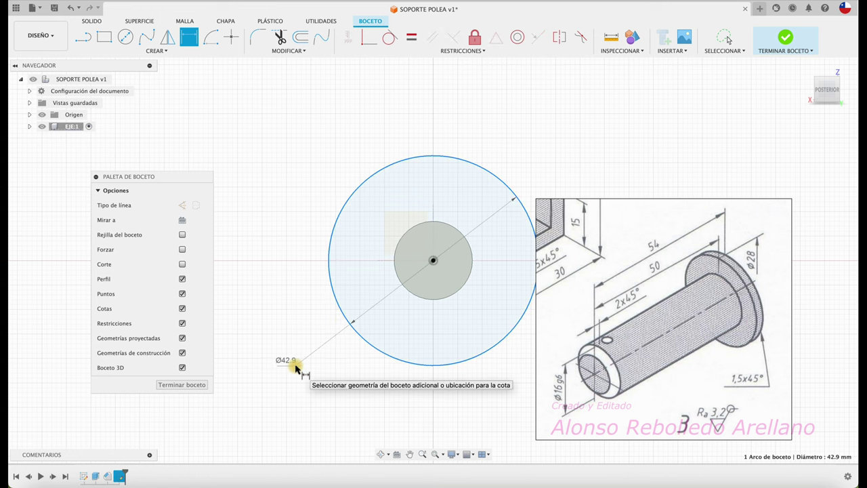
click(297, 365)
text(28)
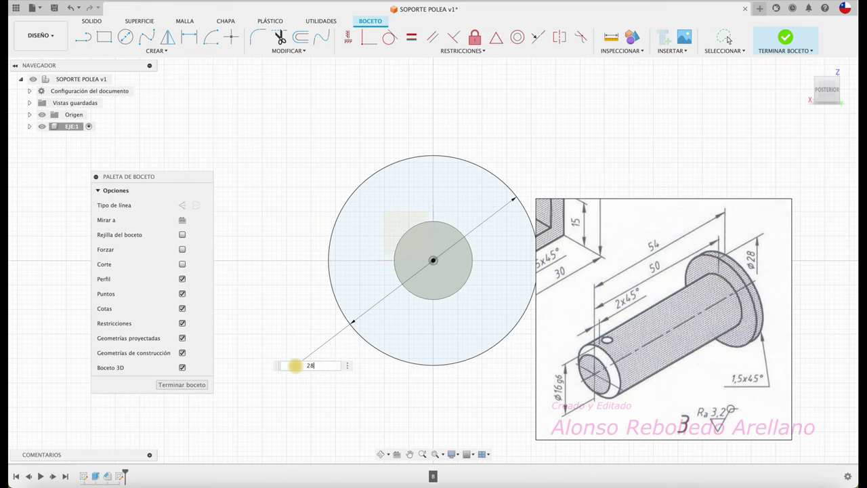
key(Return)
shift+middle_drag(304, 368, 476, 142)
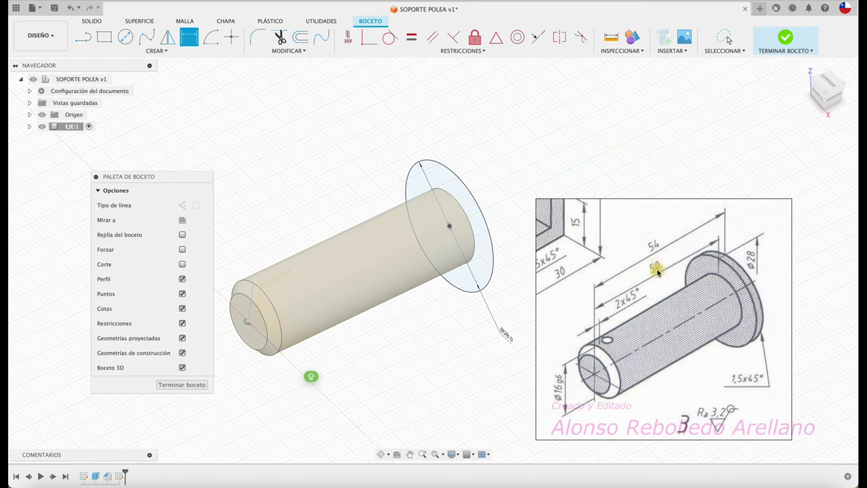
key(e)
mouse_move(480, 280)
shift+middle_down()
mouse_move(449, 314)
mouse_move(385, 261)
shift+middle_up()
Step: Extrude both circle profiles 4 mm, joined to the shaft, to form the Ø28 flange
click(323, 246)
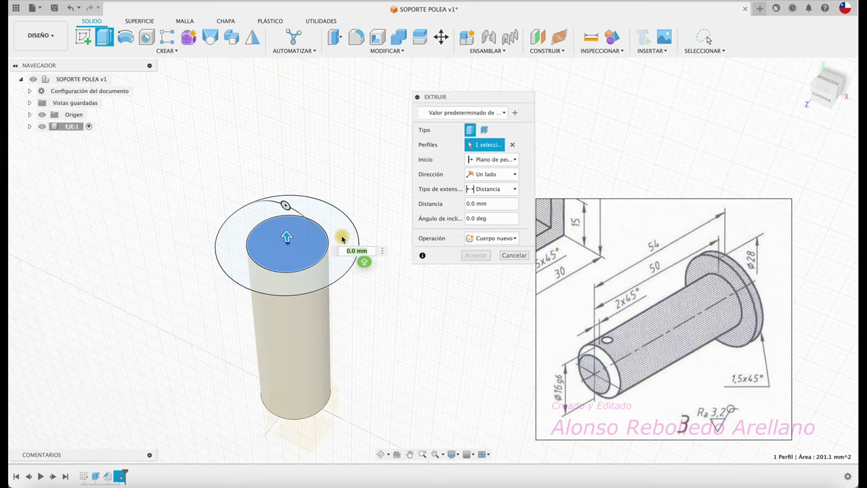
click(343, 237)
drag(255, 227, 252, 207)
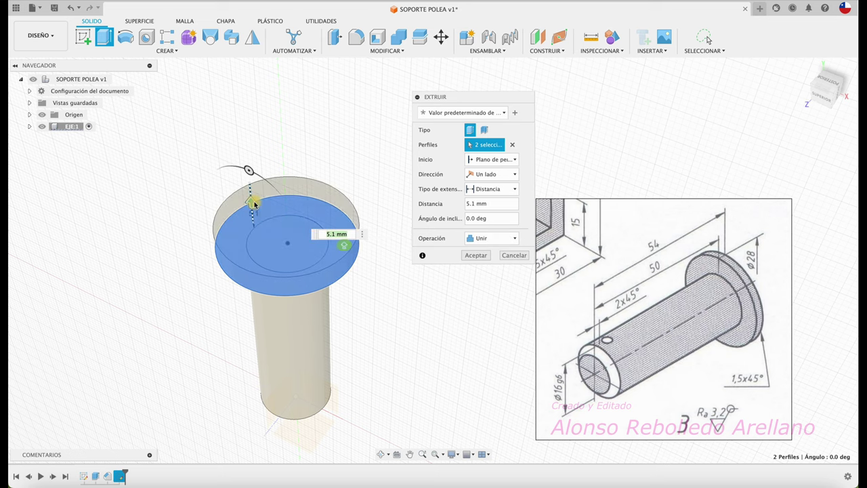
text(4)
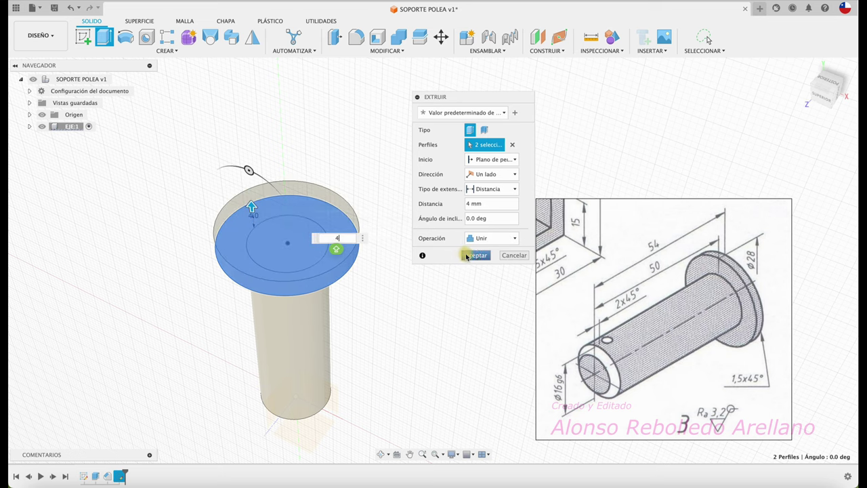
click(476, 255)
shift+middle_drag(465, 252, 462, 328)
mouse_move(730, 354)
shift+middle_down()
mouse_move(750, 384)
mouse_move(689, 374)
mouse_move(610, 342)
shift+middle_up()
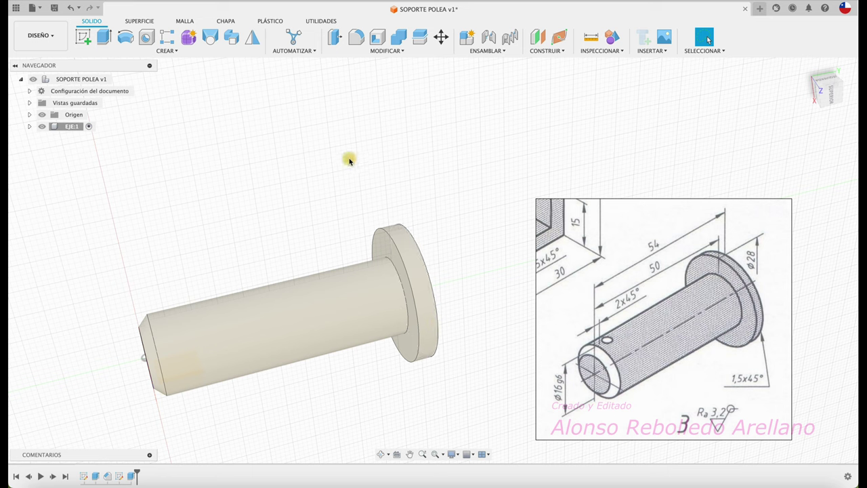
Step: Chamfer the flange's outer edge by 1.5 mm
click(374, 52)
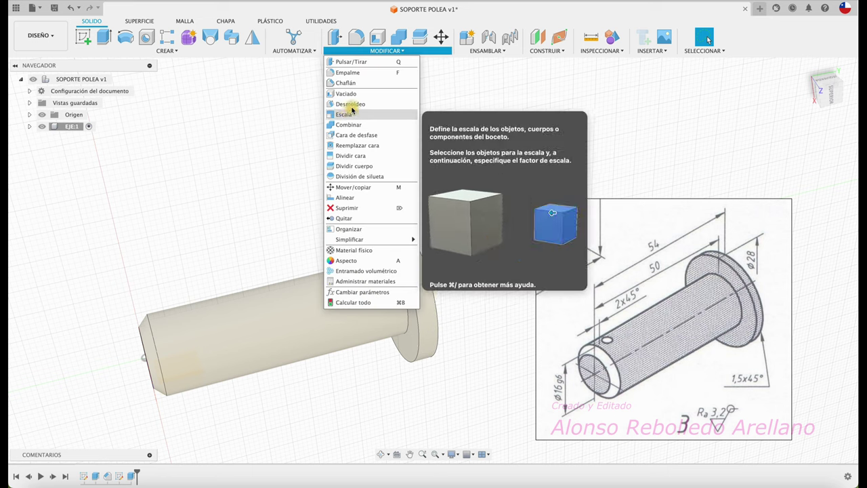
click(349, 83)
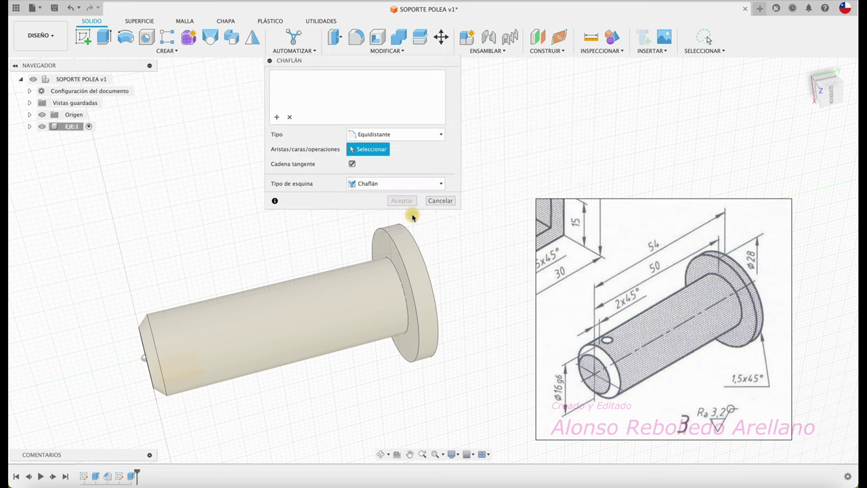
click(417, 248)
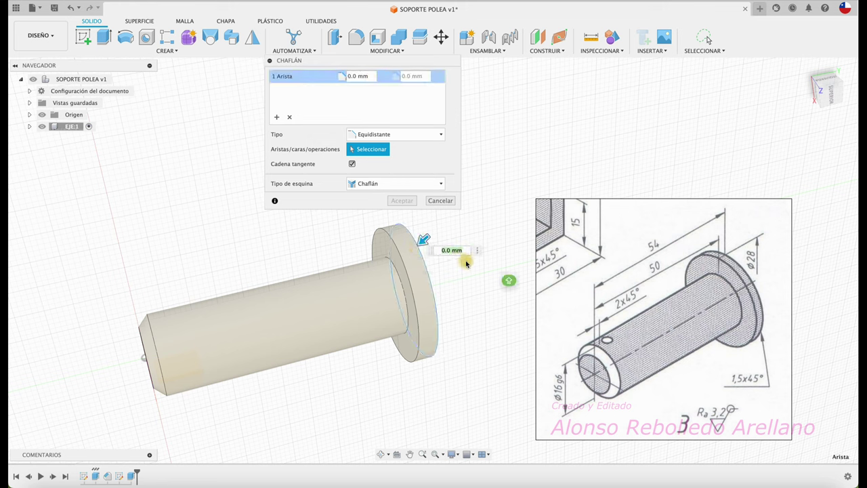
text(1)
key(Return)
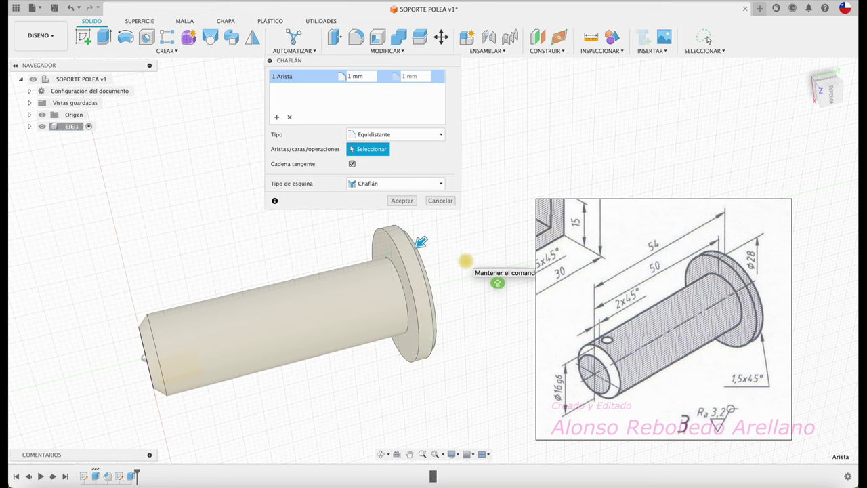
text(1.5)
key(Return)
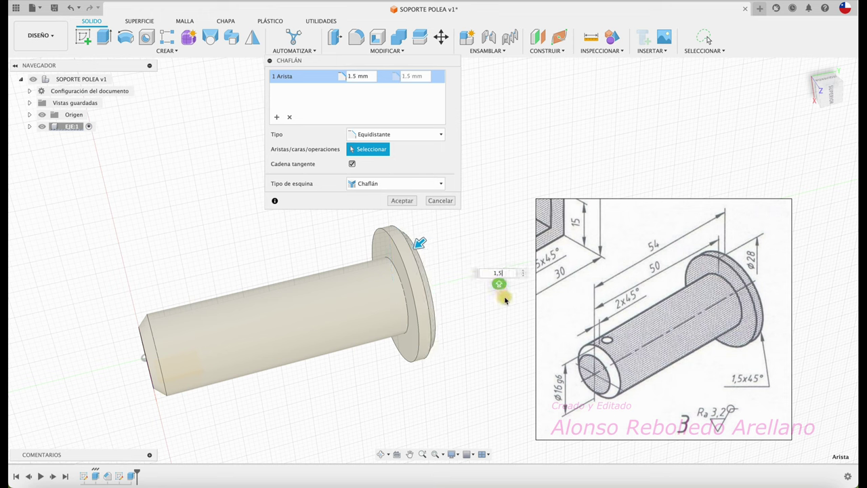
click(410, 203)
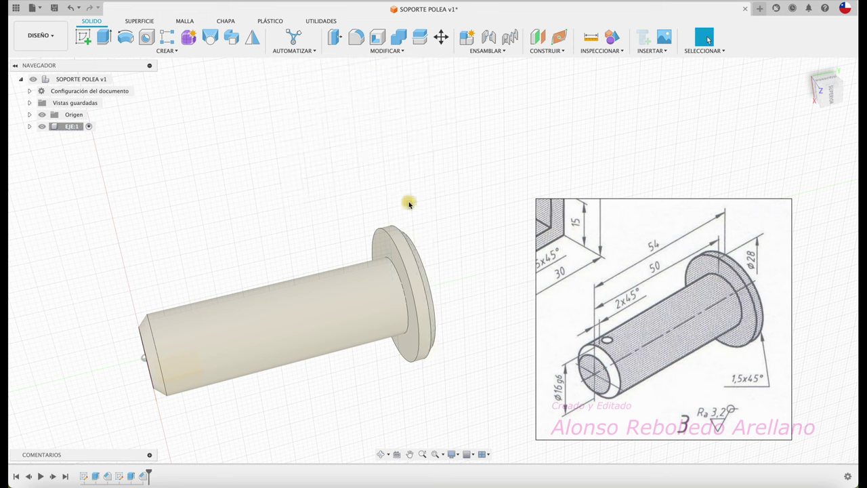
Step: Zoom out and drag the EJE shaft up and right from the origin, shown in component colour
shift+middle_drag(399, 355, 555, 357)
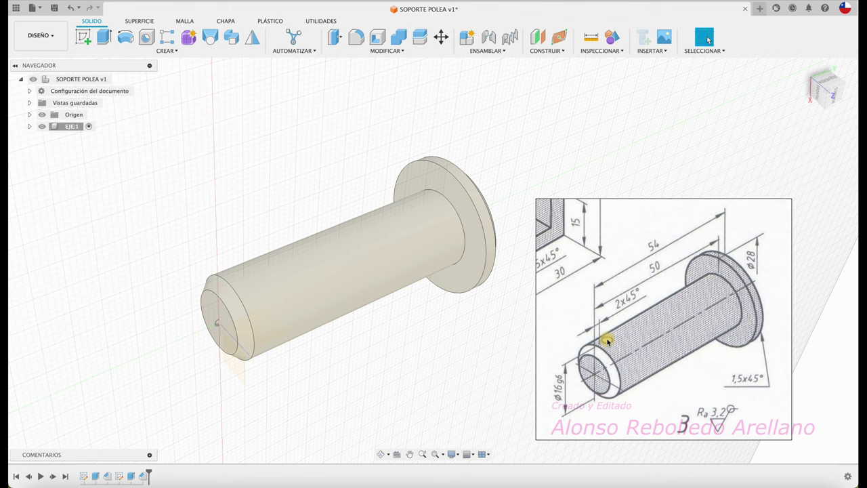
scroll(606, 338, down, 2)
scroll(553, 331, down, 2)
scroll(548, 329, down, 2)
mouse_move(492, 296)
shift+middle_down()
mouse_move(496, 273)
mouse_move(474, 250)
mouse_move(482, 256)
shift+middle_up()
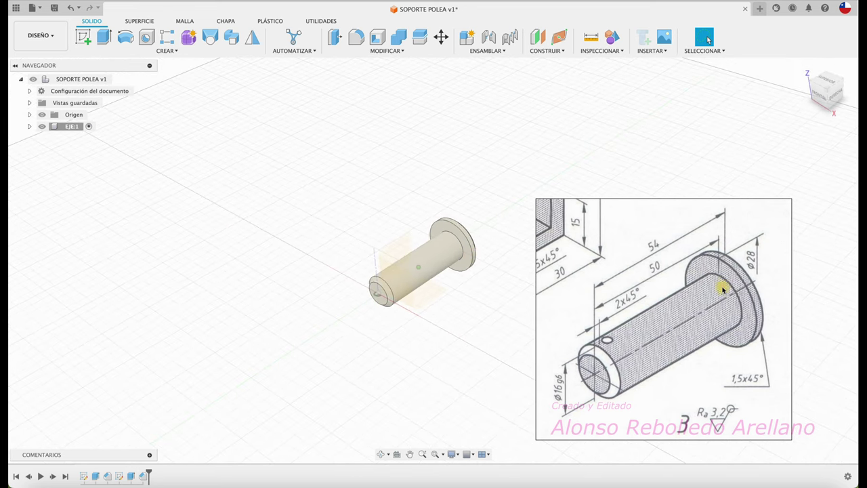
mouse_move(427, 270)
mouse_down()
mouse_move(434, 191)
mouse_move(324, 189)
mouse_up()
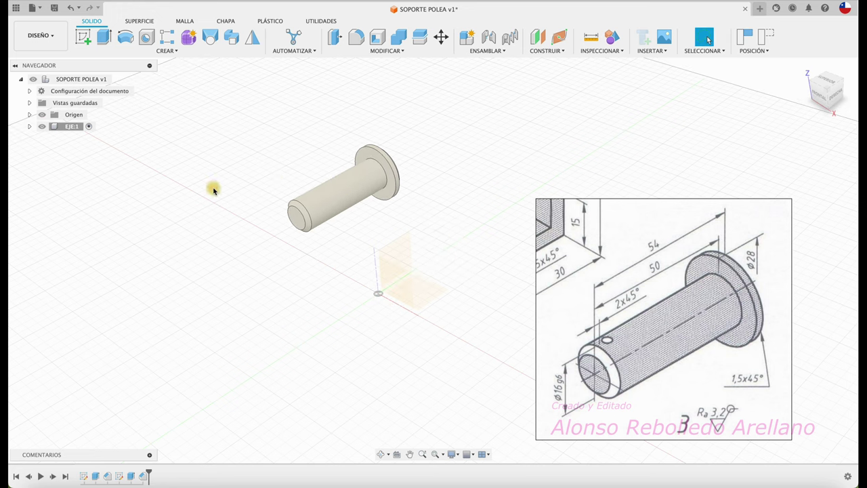
click(608, 42)
mouse_move(335, 199)
mouse_down()
mouse_move(430, 183)
mouse_move(474, 204)
mouse_move(368, 157)
mouse_up()
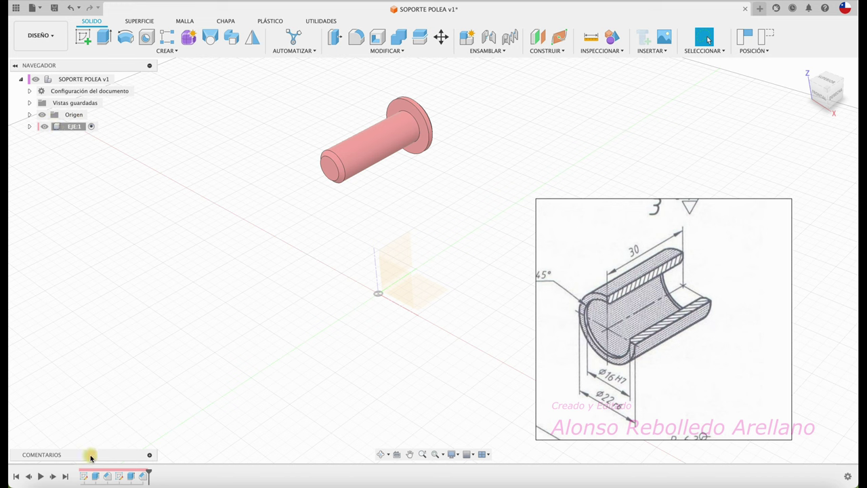
drag(150, 475, 83, 470)
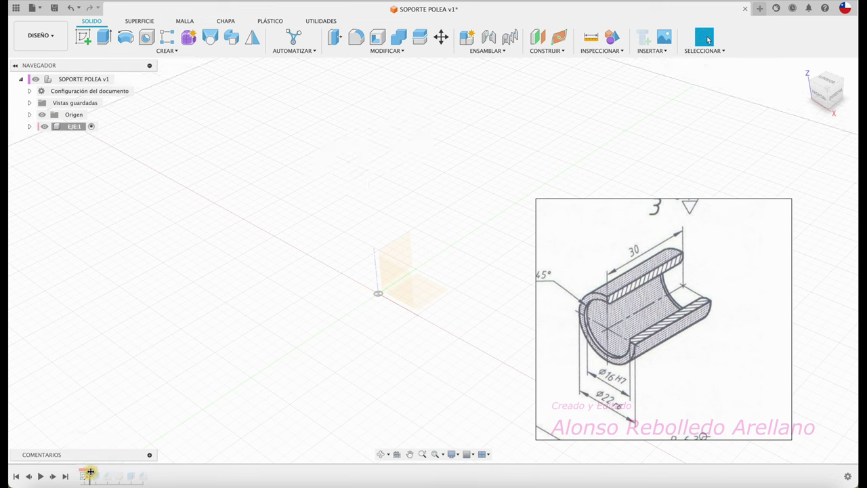
drag(90, 471, 110, 473)
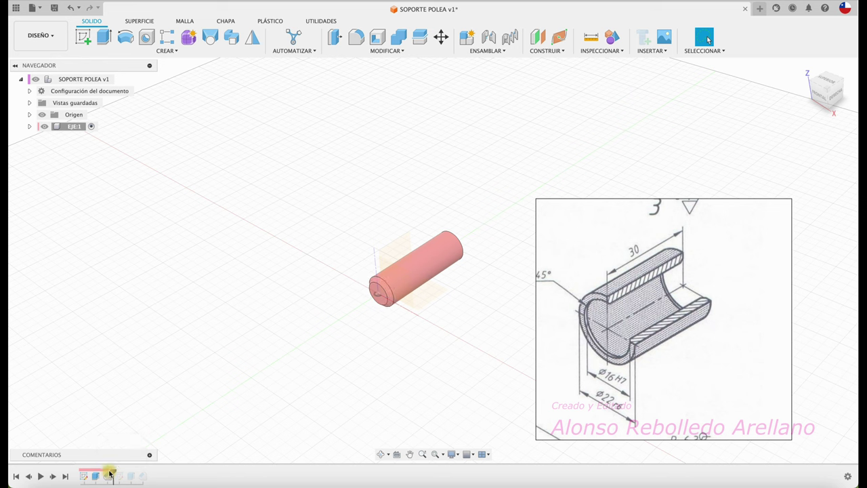
drag(115, 474, 123, 472)
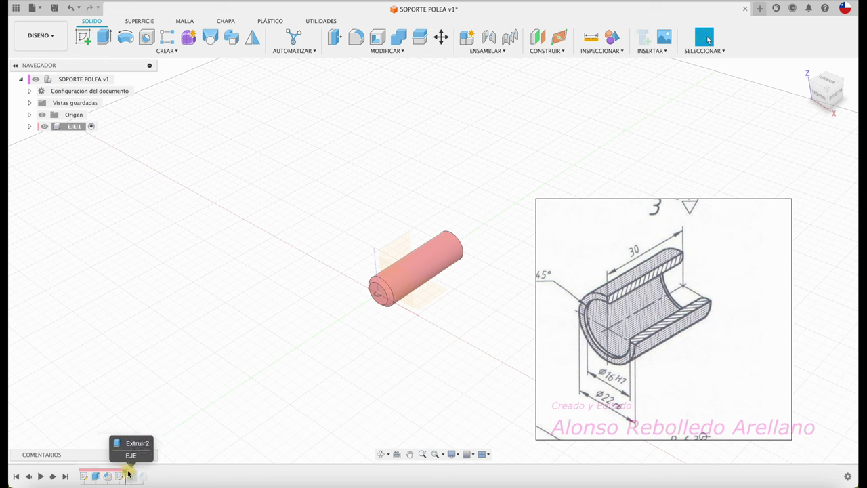
drag(129, 474, 149, 475)
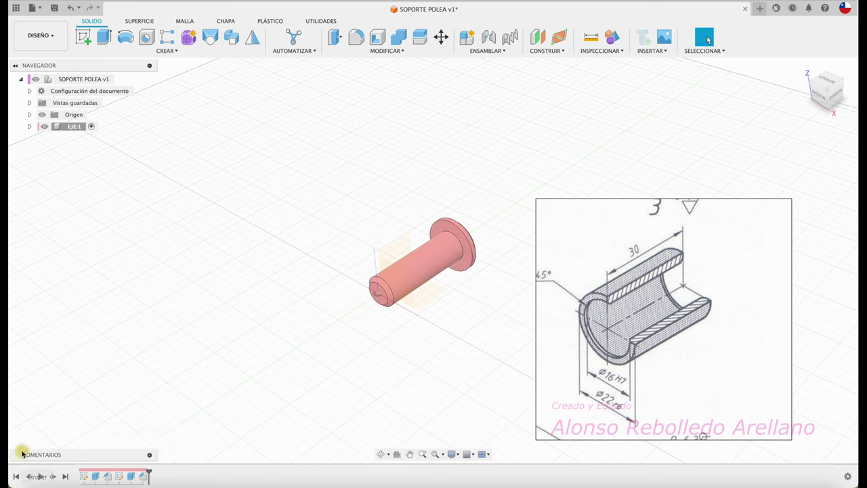
click(29, 476)
click(16, 476)
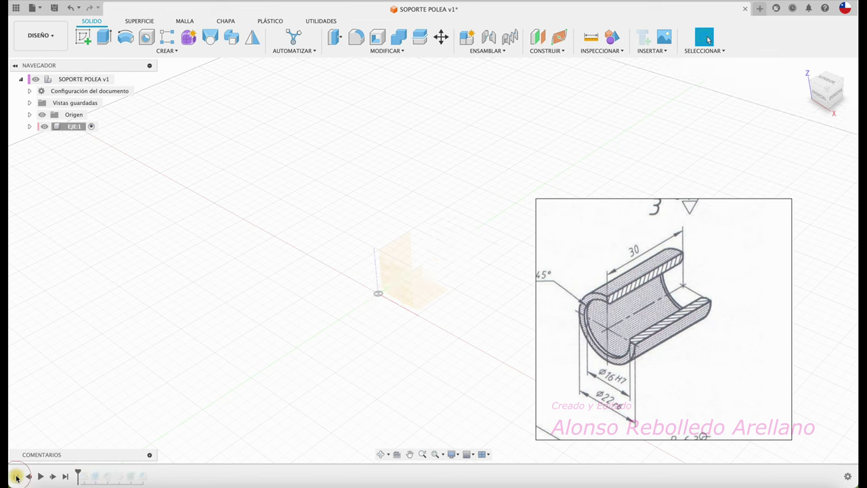
click(42, 477)
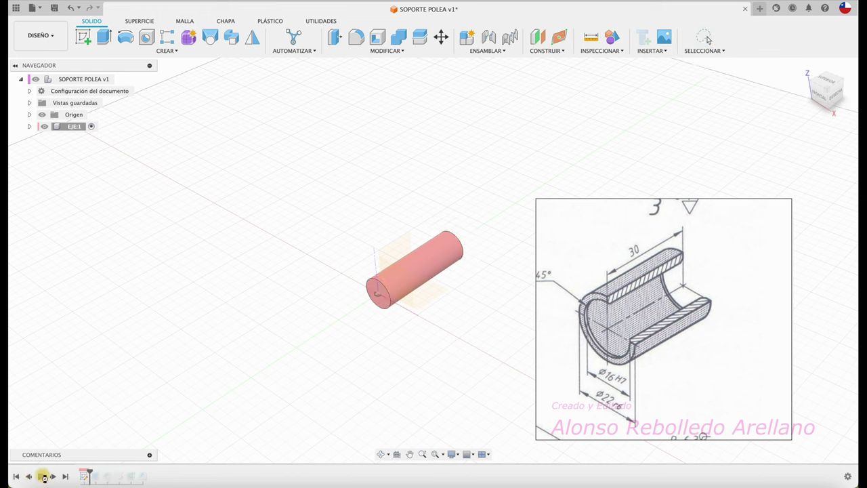
click(43, 477)
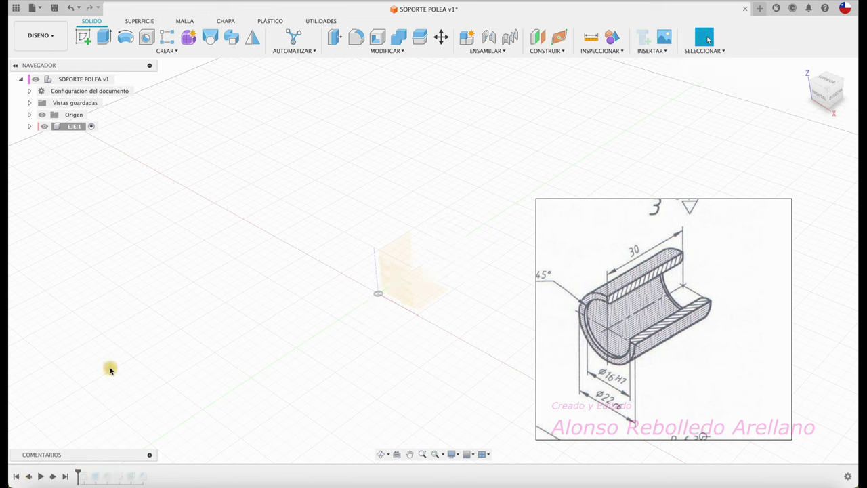
mouse_move(77, 472)
mouse_down()
mouse_move(145, 466)
mouse_move(149, 474)
mouse_up()
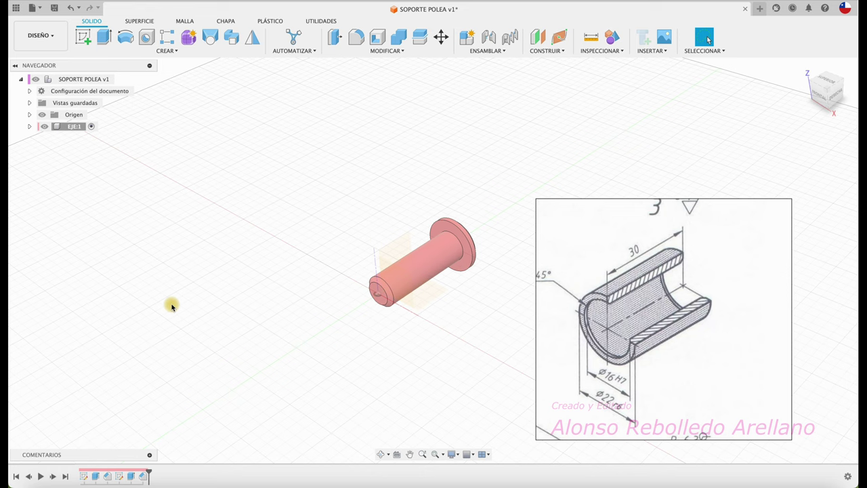
scroll(194, 274, down, 3)
scroll(301, 258, up, 2)
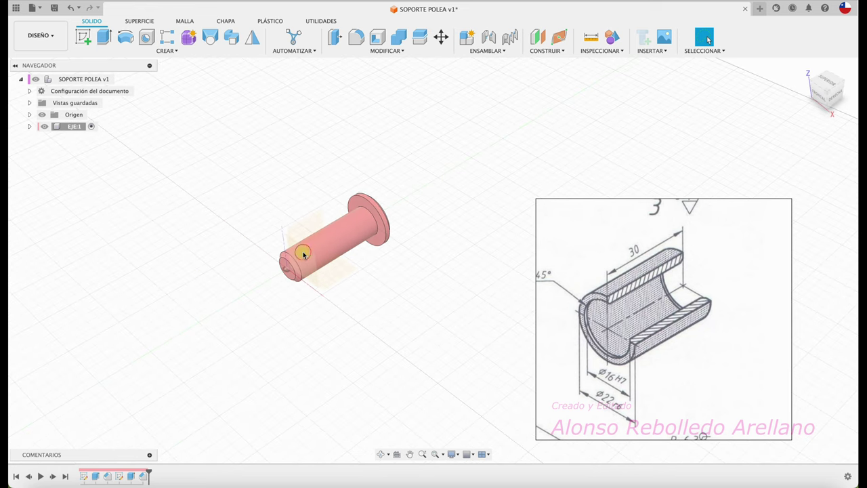
mouse_move(366, 266)
mouse_down()
mouse_move(358, 237)
mouse_move(436, 300)
mouse_move(339, 155)
mouse_up()
scroll(127, 162, up, 2)
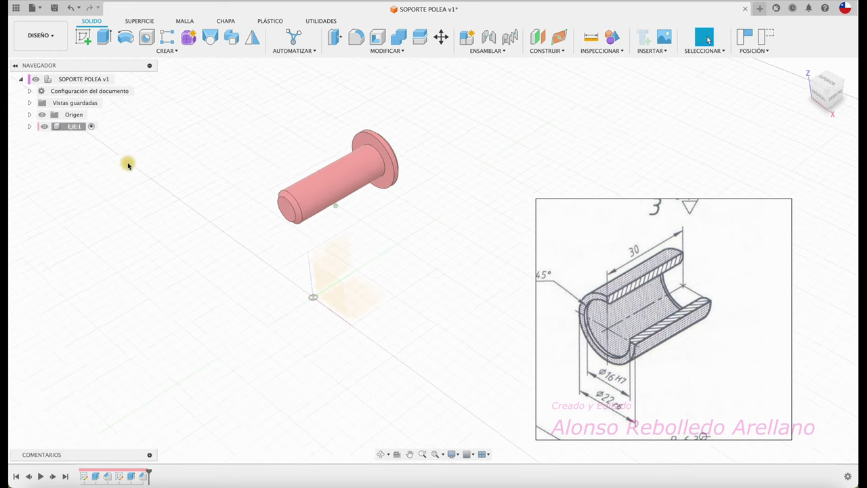
Step: Activate the top-level SOPORTE POLEA v1 assembly and move the pin away from the origin
click(94, 80)
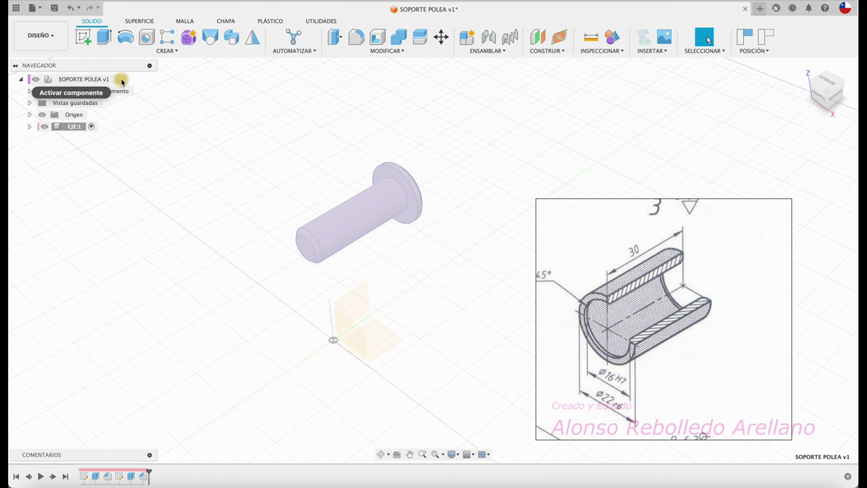
click(121, 80)
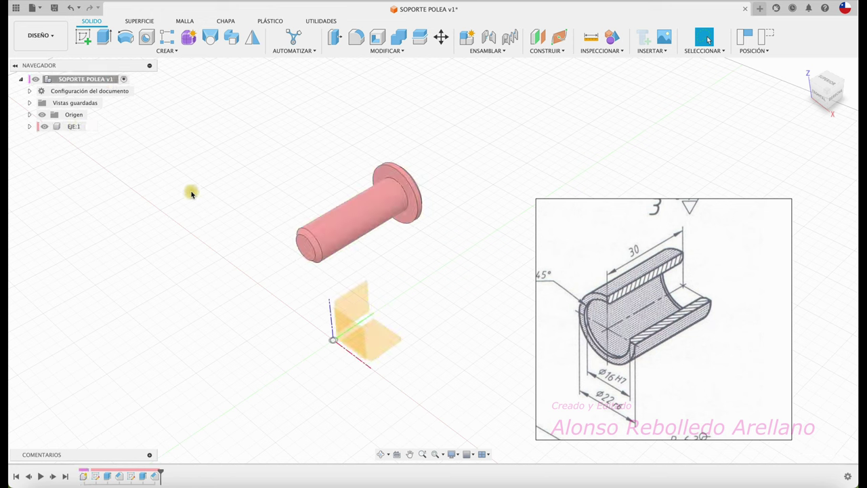
mouse_move(333, 236)
mouse_down()
mouse_move(280, 180)
mouse_move(299, 180)
mouse_move(409, 302)
mouse_up()
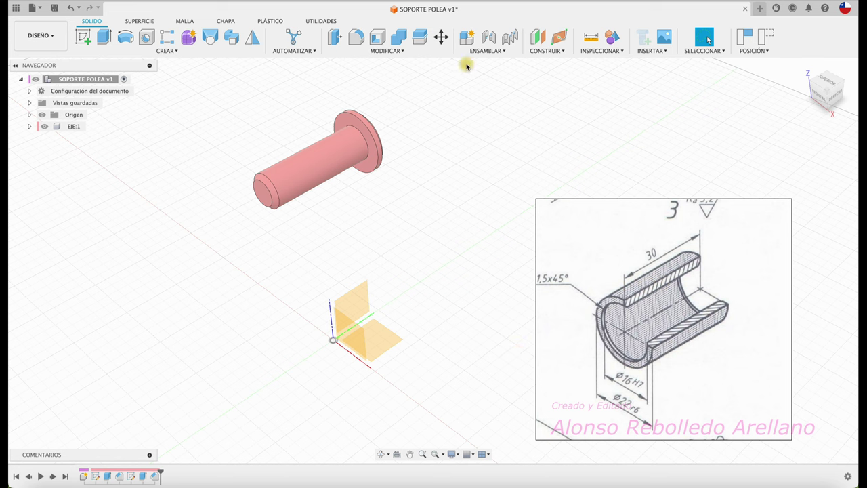
Step: Create a new component named BUJE and start a sketch on its XZ plane
click(472, 41)
drag(282, 340, 205, 340)
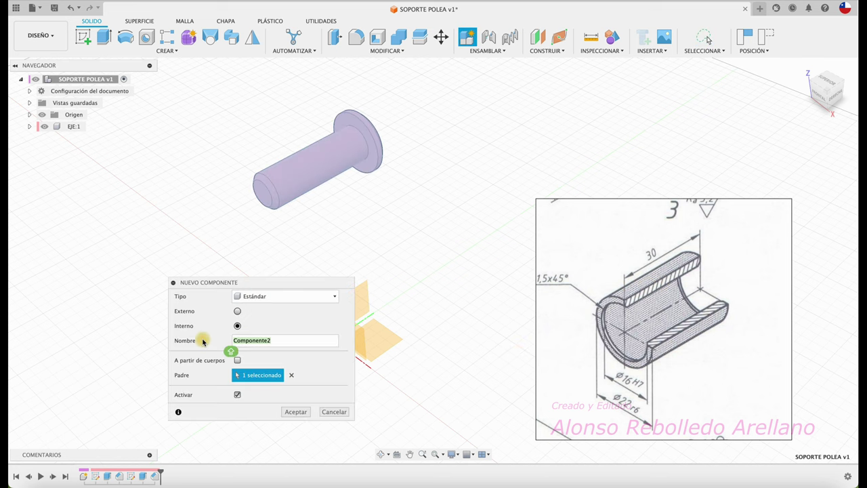
text(BUJE)
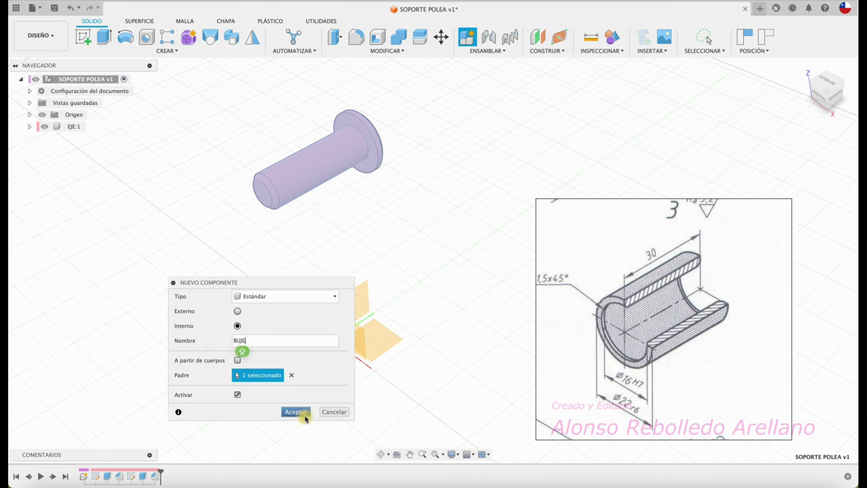
click(295, 412)
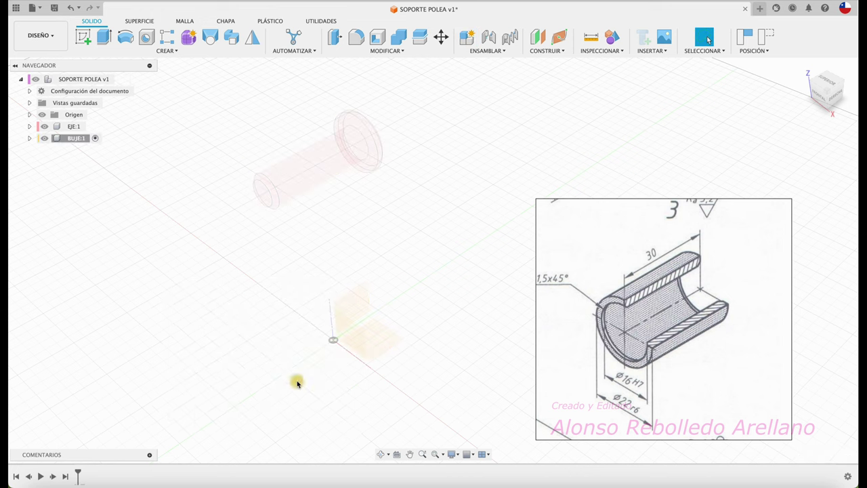
click(83, 36)
click(357, 330)
click(442, 258)
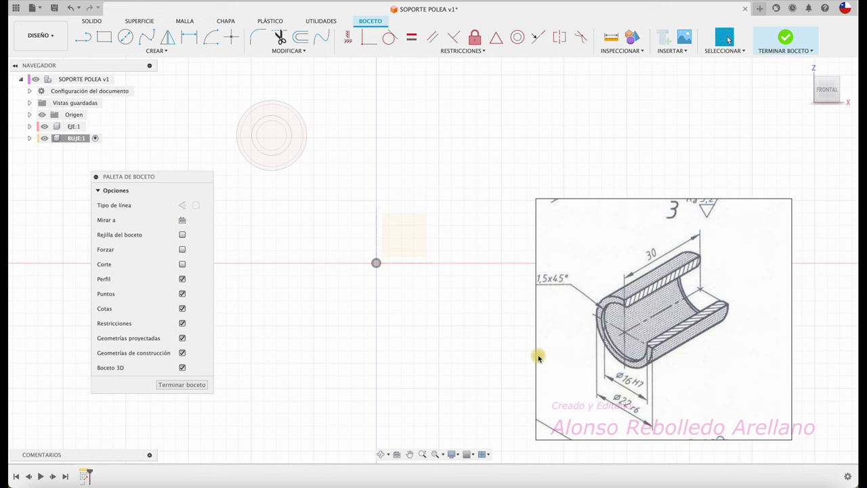
Step: Draw a Ø22 mm circle centred on the origin
key(c)
click(376, 262)
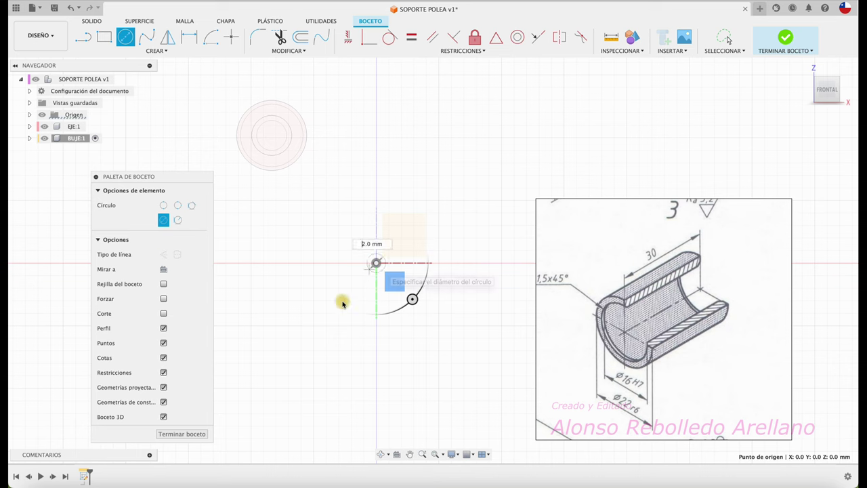
text(22)
key(Return)
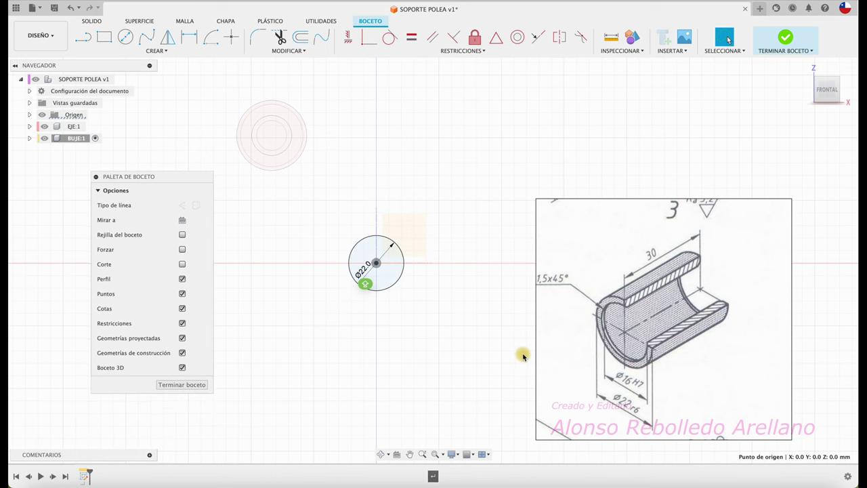
mouse_move(669, 308)
shift+middle_down()
mouse_move(668, 252)
mouse_move(650, 248)
mouse_move(513, 289)
mouse_move(457, 321)
shift+middle_up()
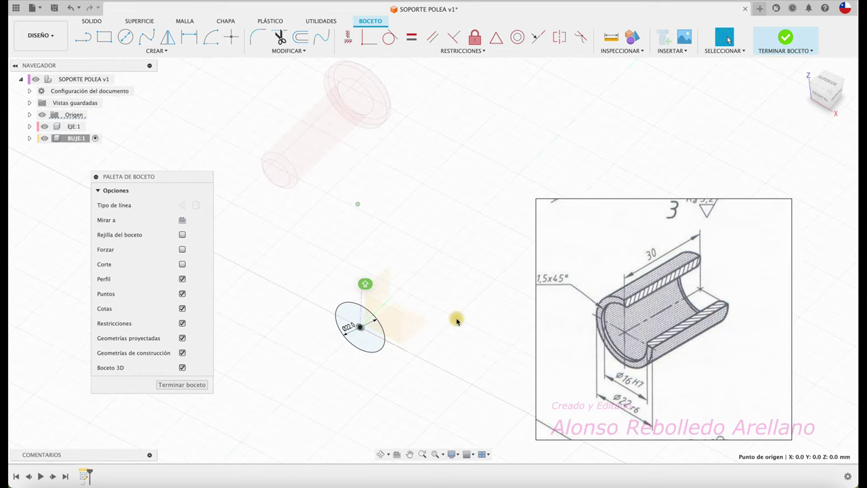
Step: Extrude the Ø22 circle 30 mm into a solid cylinder
key(e)
click(365, 329)
drag(390, 298, 398, 288)
text(30)
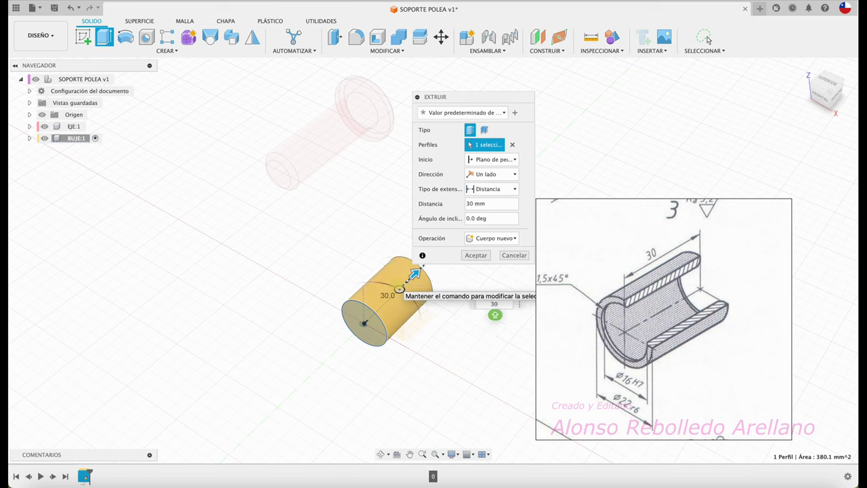
key(Return)
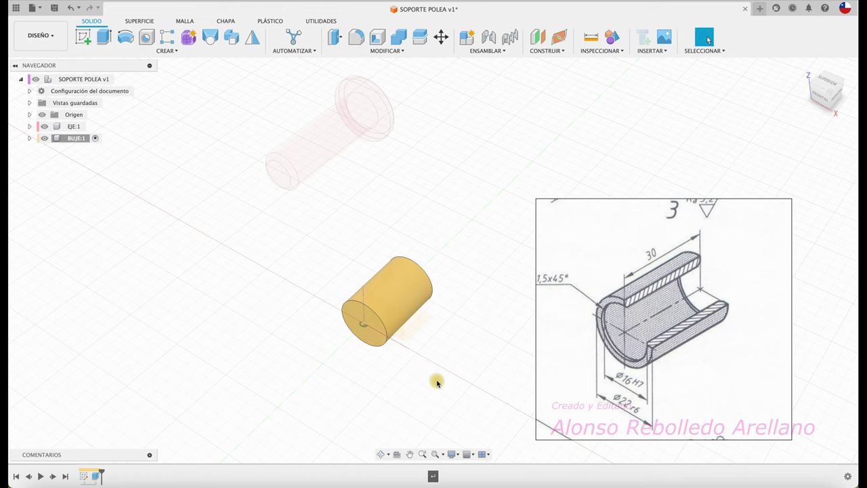
shift+middle_drag(437, 383, 437, 383)
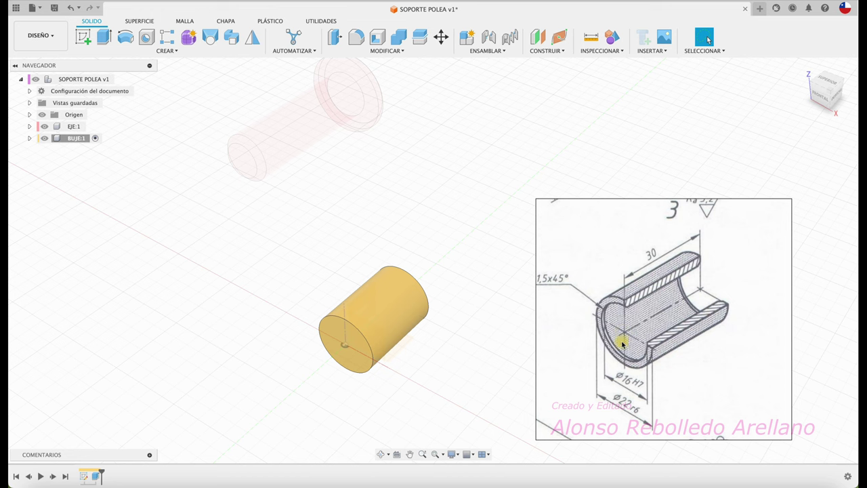
click(83, 37)
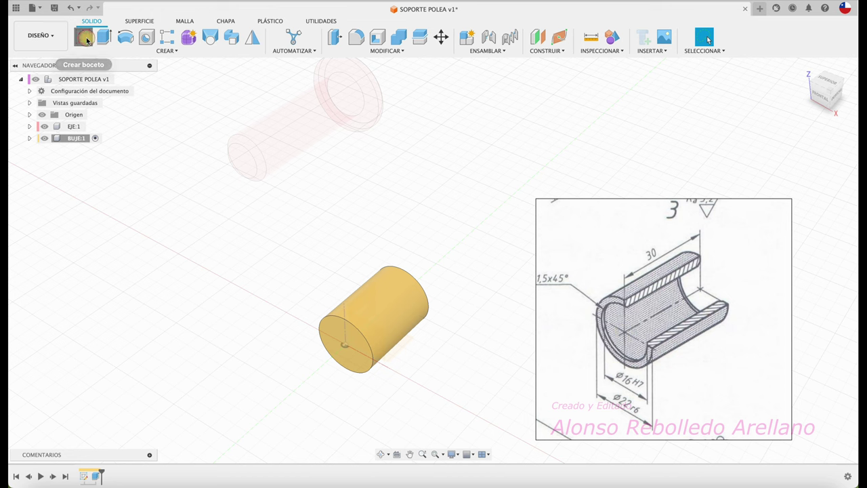
Step: Sketch a Ø16 mm circle centred on the origin of the cylinder's end face
click(336, 346)
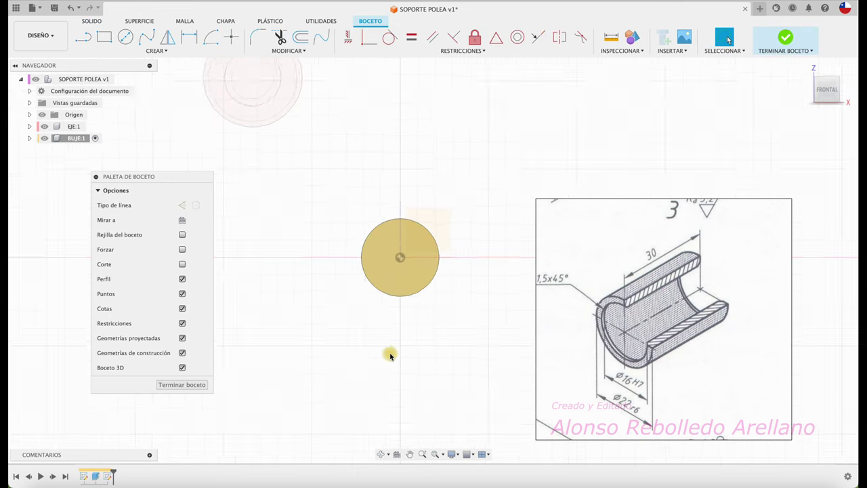
key(c)
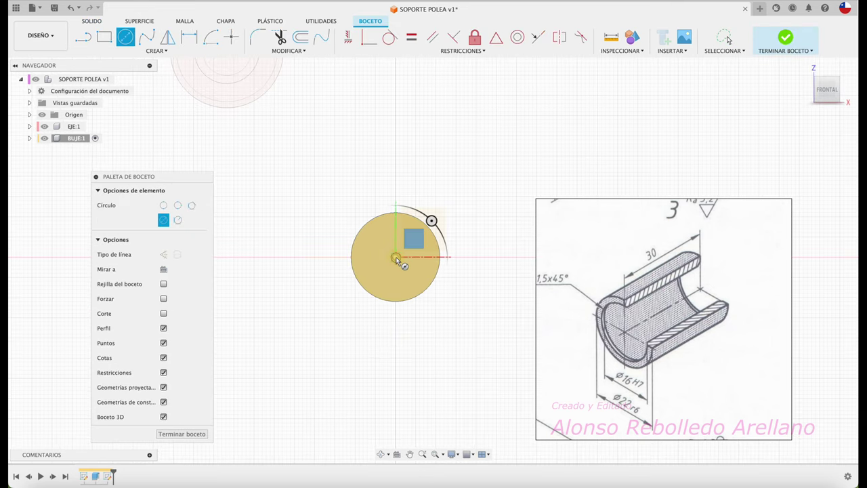
click(397, 258)
text(16)
key(Return)
Step: Cut-extrude the Ø16 circle through the whole cylinder to hollow the bushing
key(e)
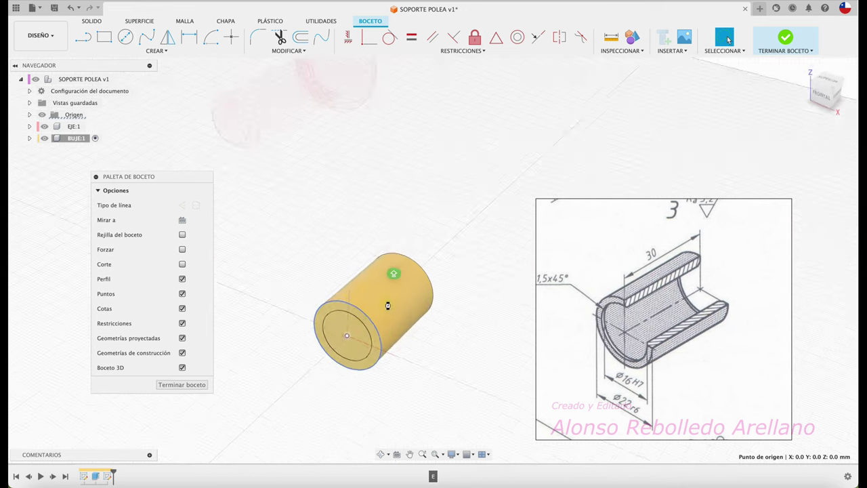
drag(341, 355, 452, 265)
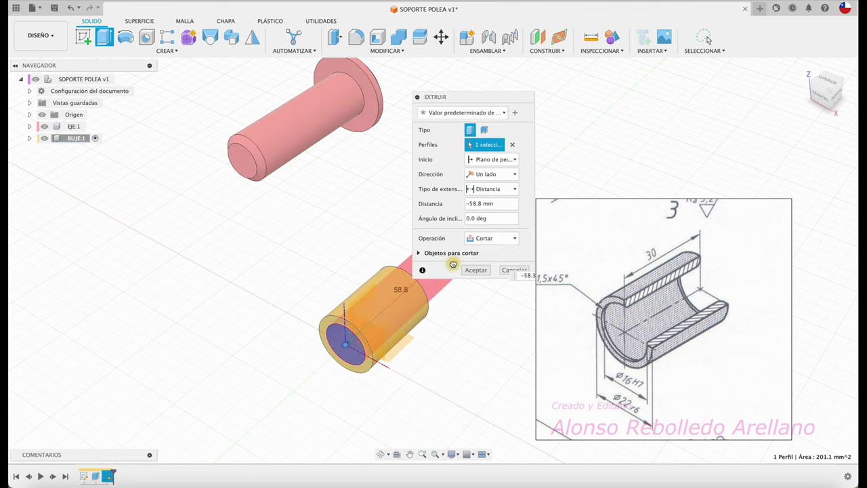
mouse_move(472, 97)
mouse_down()
mouse_move(368, 122)
mouse_move(237, 194)
mouse_move(240, 204)
mouse_up()
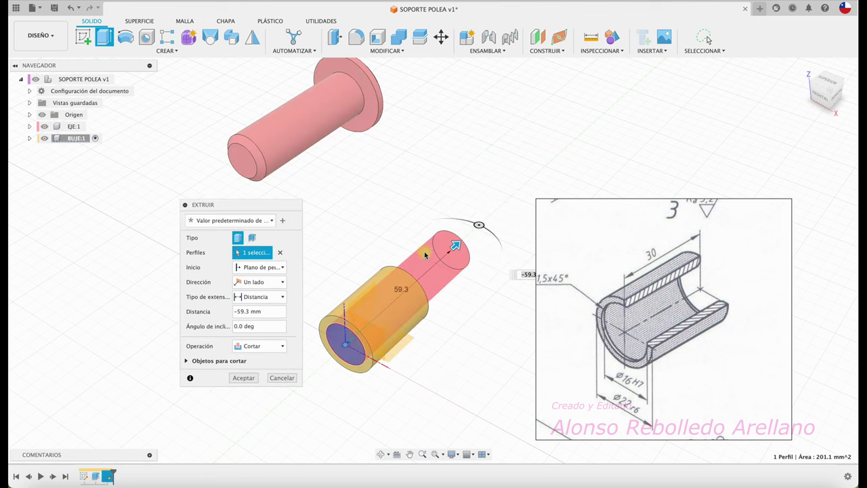
mouse_move(458, 246)
mouse_down()
mouse_move(278, 406)
mouse_move(508, 218)
mouse_move(320, 400)
mouse_move(498, 211)
mouse_up()
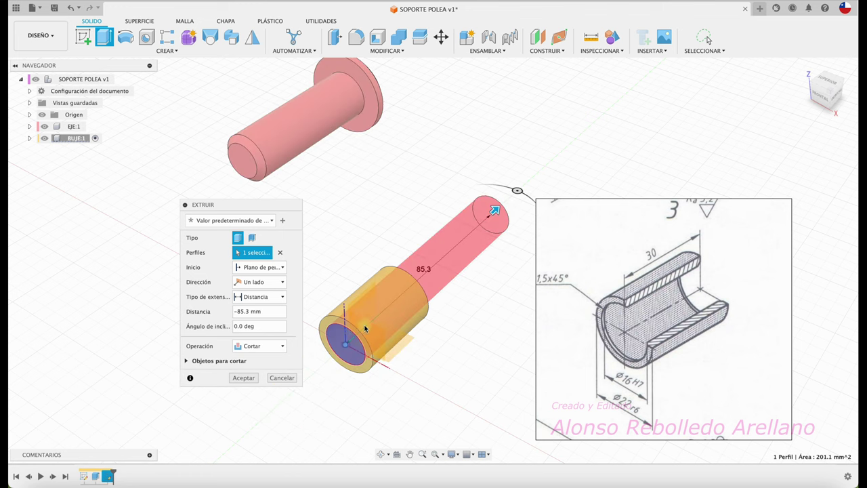
click(253, 381)
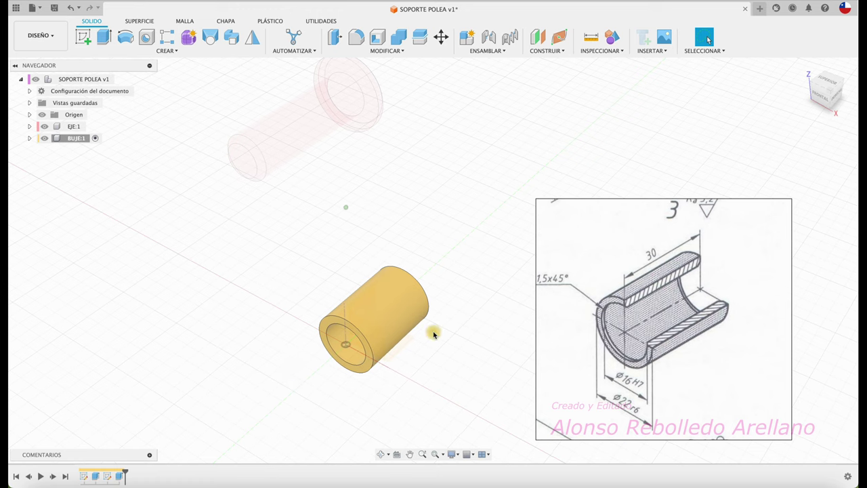
scroll(434, 334, up, 3)
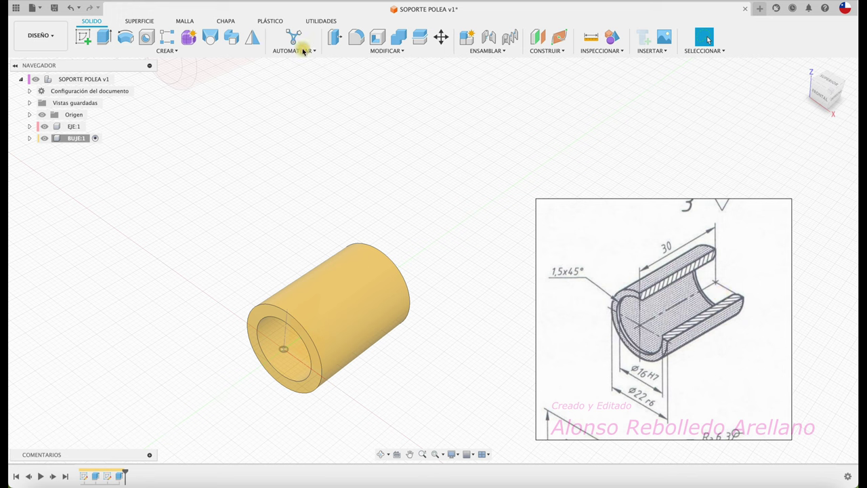
click(383, 51)
Step: Chamfer the bushing's outer end edge at 1.5 mm
click(361, 85)
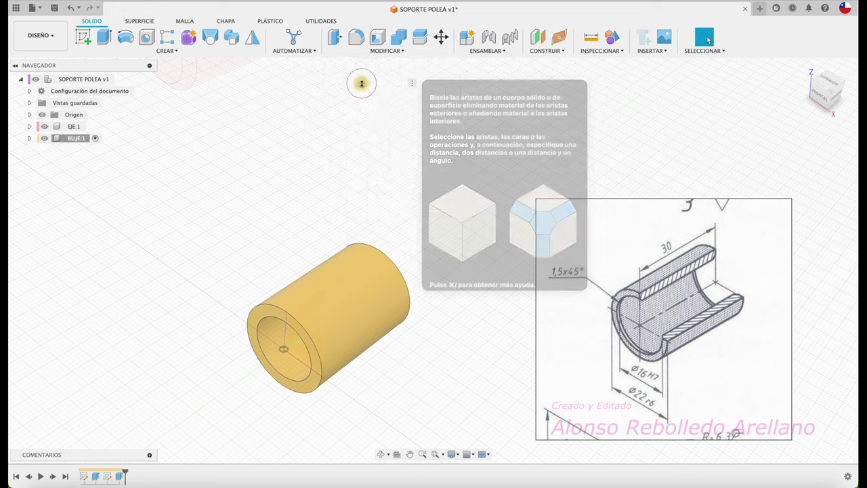
click(261, 332)
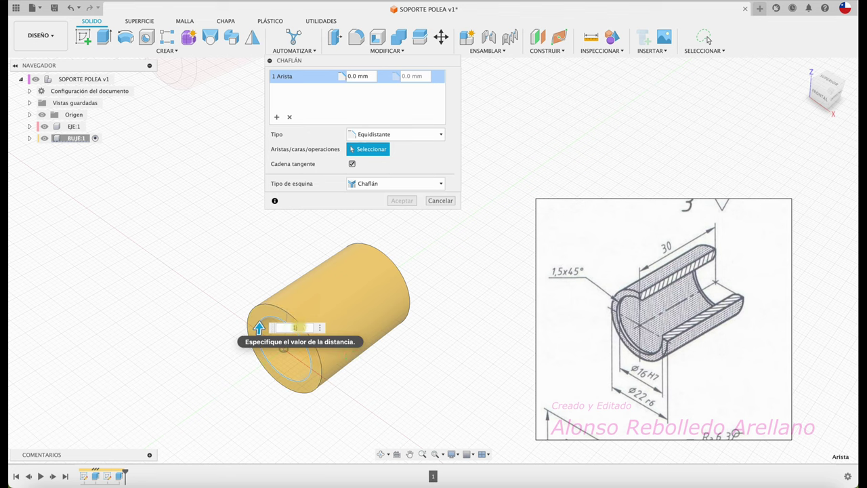
text(1,5)
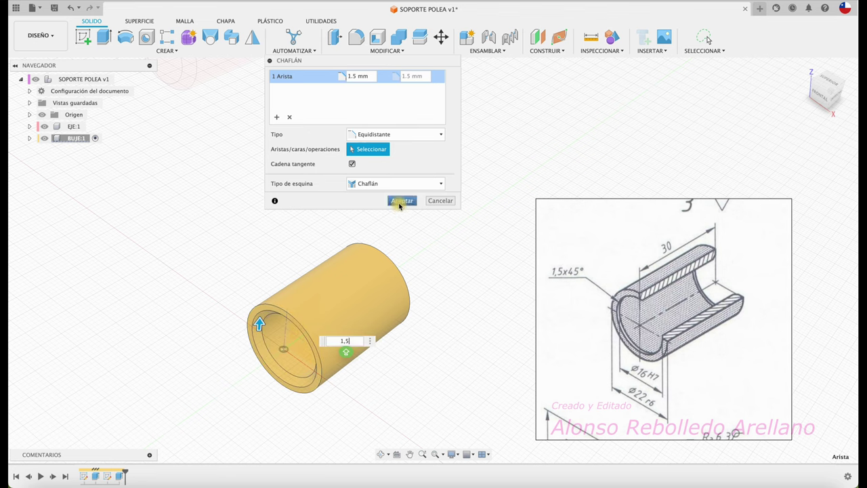
click(400, 202)
shift+middle_drag(397, 199, 387, 183)
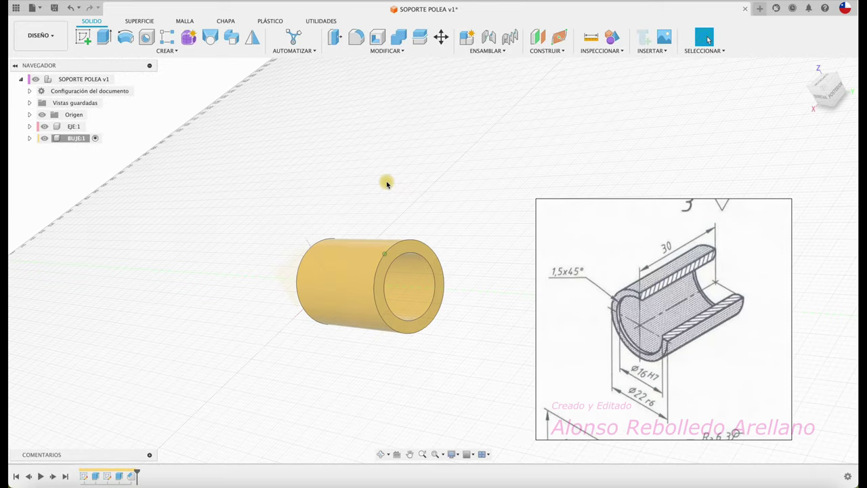
Step: Chamfer the inner bore edge at 1.5 mm, then activate the EJE component
click(385, 51)
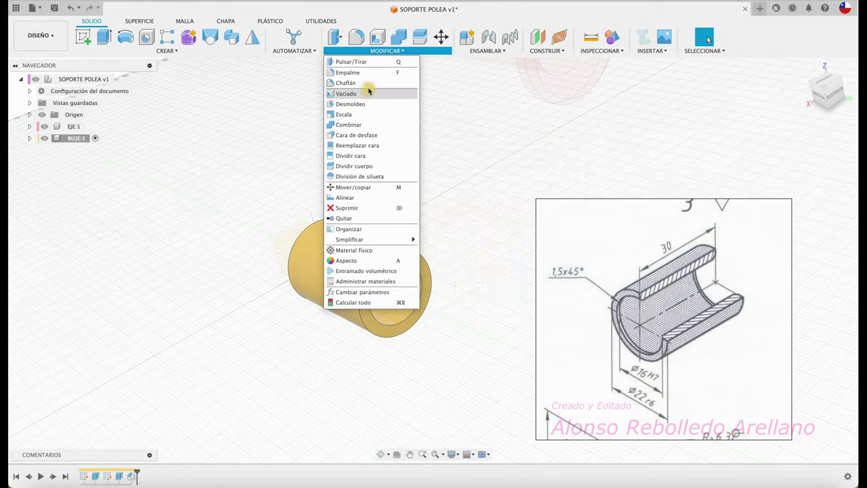
click(366, 82)
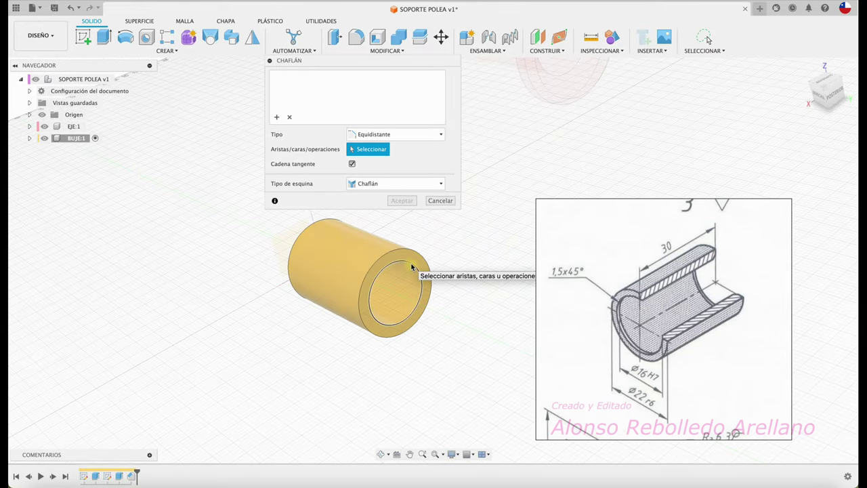
click(411, 267)
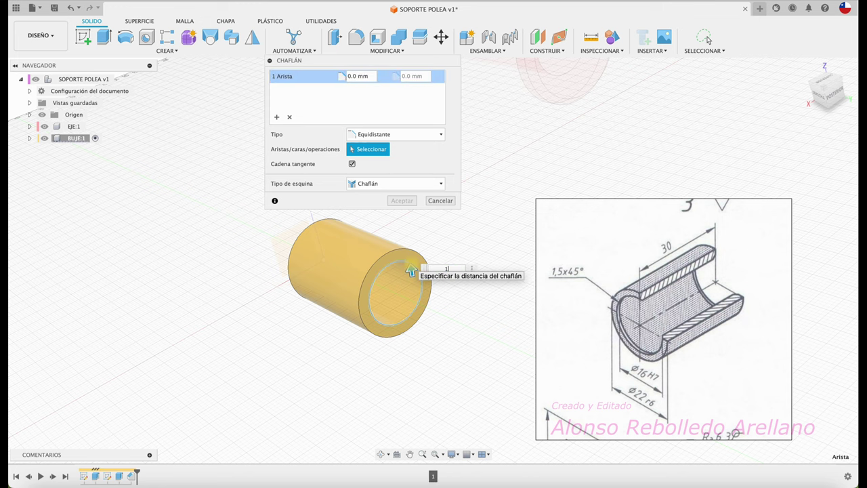
text(1,5)
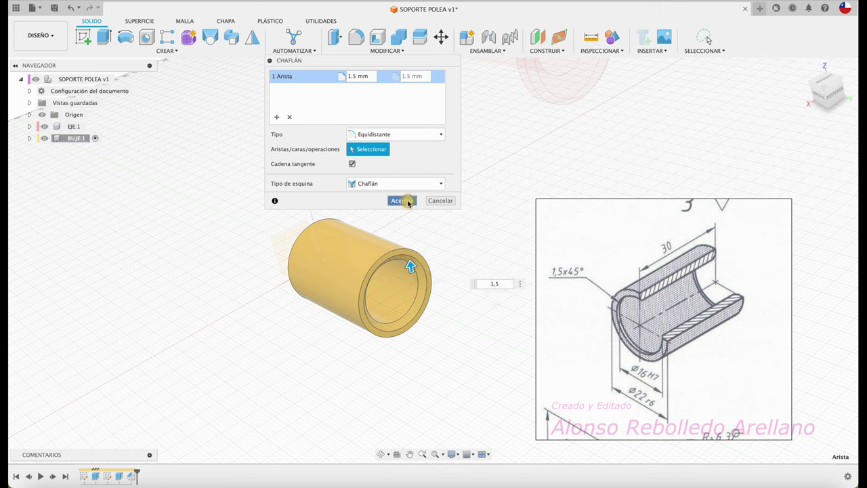
click(401, 201)
scroll(406, 199, down, 3)
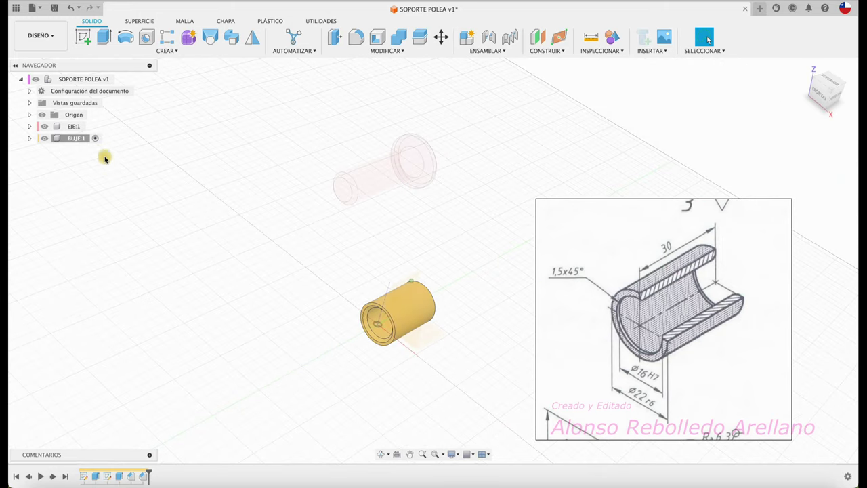
click(74, 127)
click(88, 127)
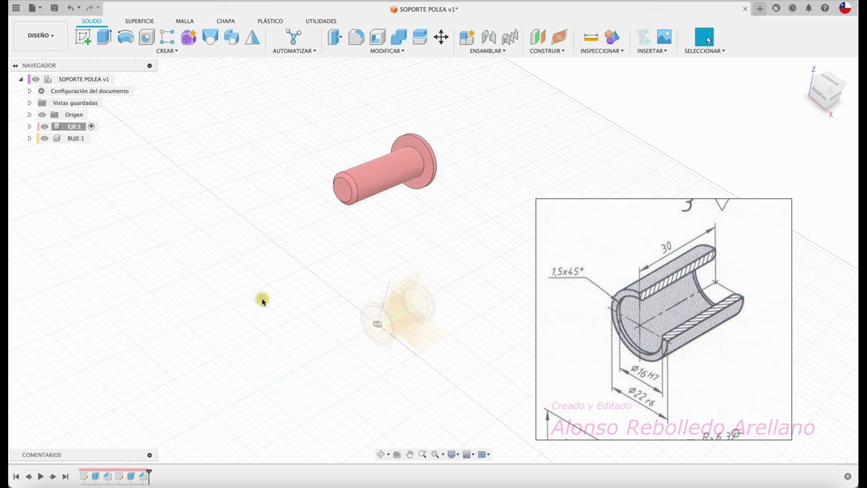
Step: Activate the SOPORTE POLEA assembly and move the yellow bushing up beside the pink pin
click(120, 80)
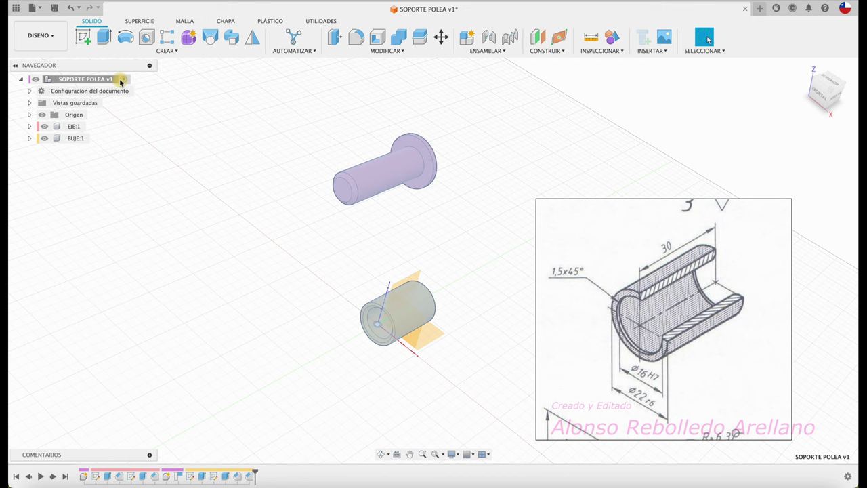
drag(419, 303, 510, 171)
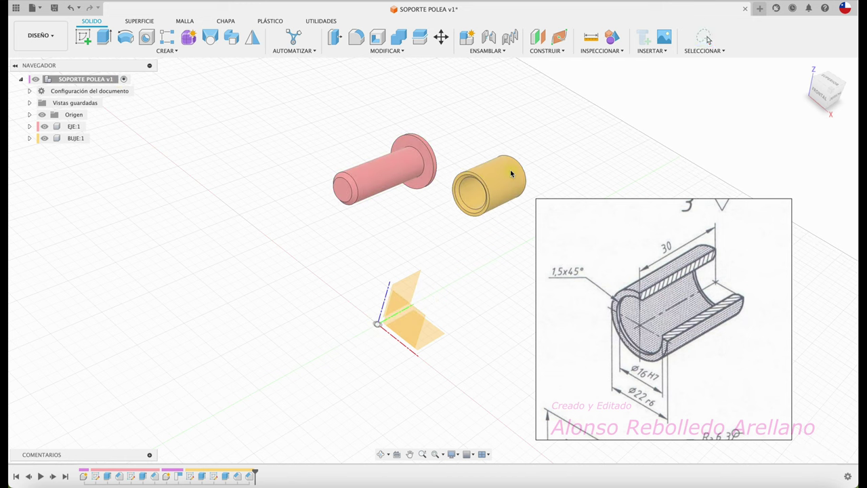
mouse_move(400, 170)
mouse_down()
mouse_move(371, 141)
mouse_move(361, 148)
mouse_up()
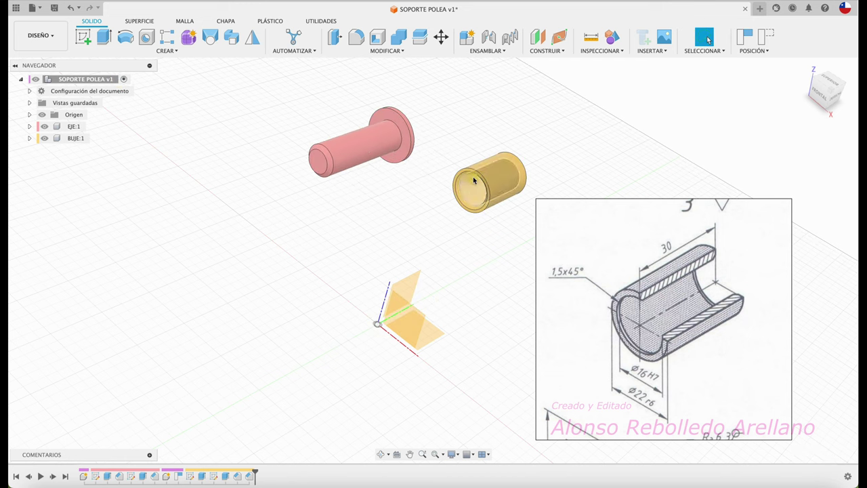
drag(474, 174, 515, 171)
click(334, 181)
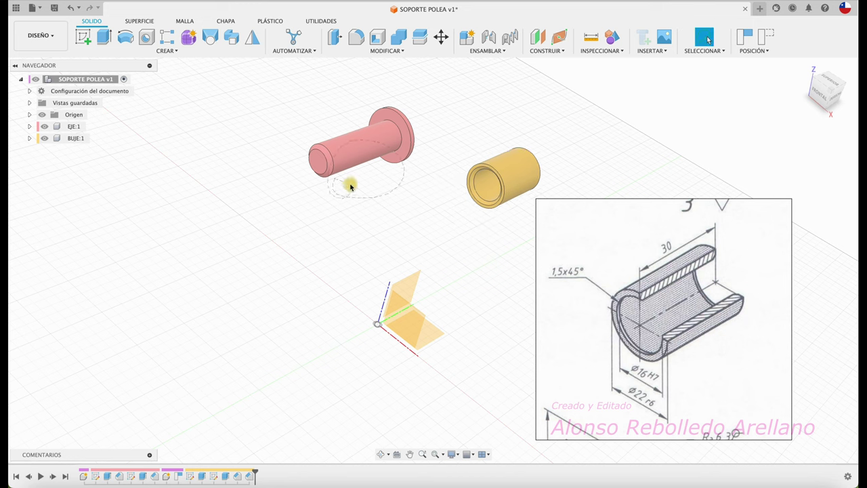
click(388, 212)
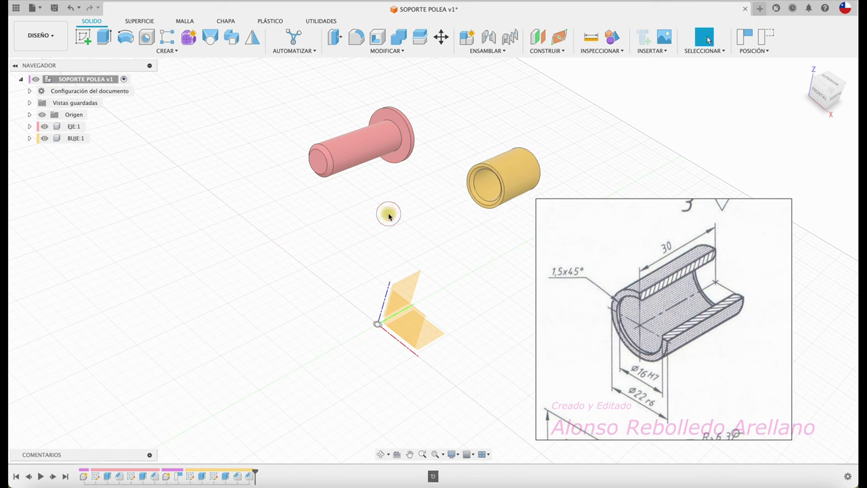
scroll(701, 284, down, 3)
scroll(683, 274, down, 3)
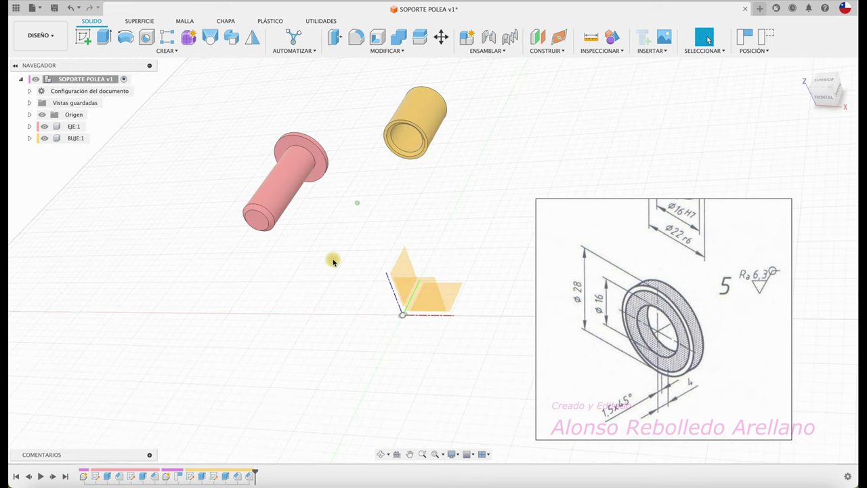
Step: Add a new component named ANILLO to the assembly
click(467, 38)
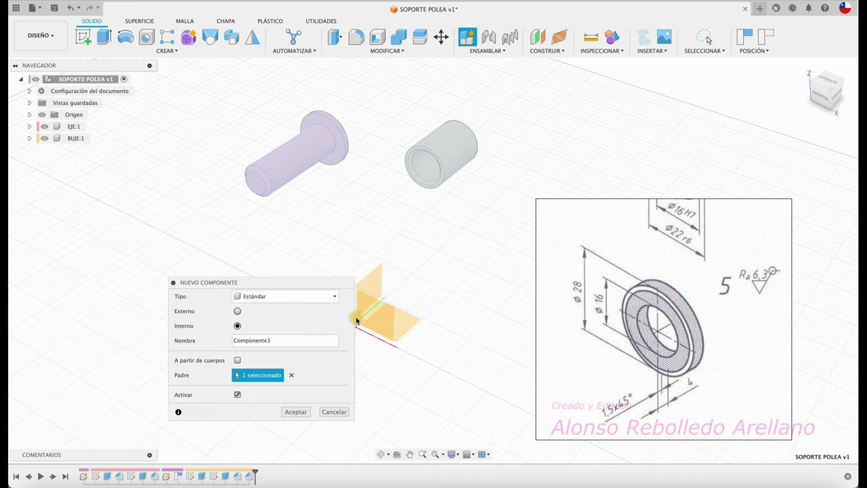
double_click(232, 341)
text(ANILLO)
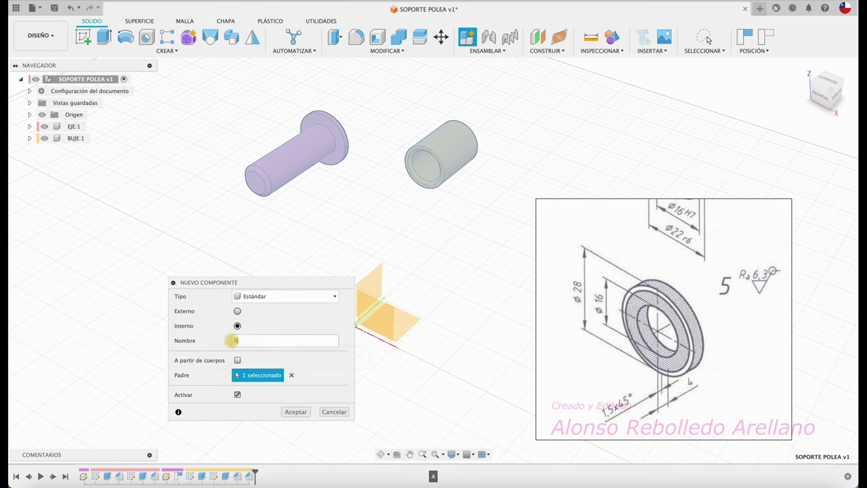
click(296, 412)
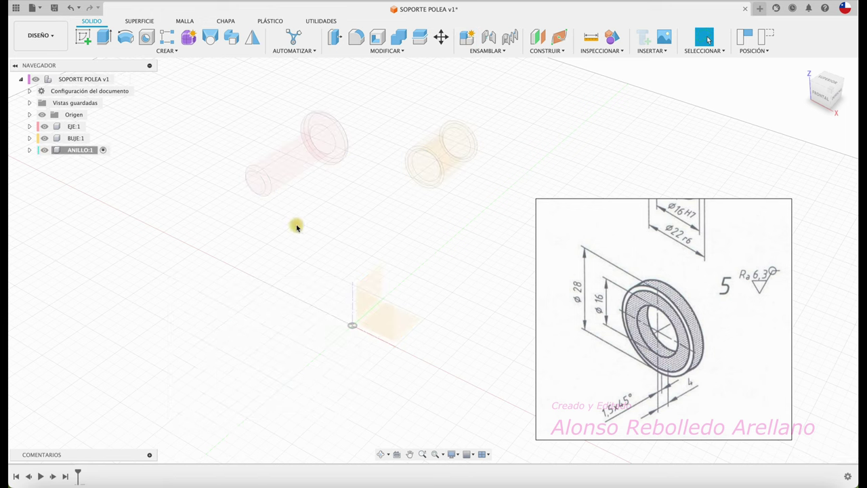
Step: Start a sketch on the ANILLO component's XZ origin plane
click(83, 36)
click(385, 323)
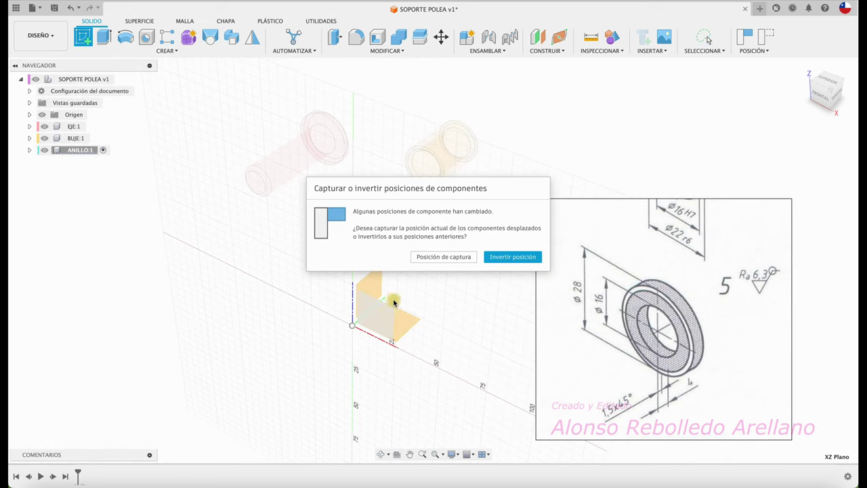
click(442, 258)
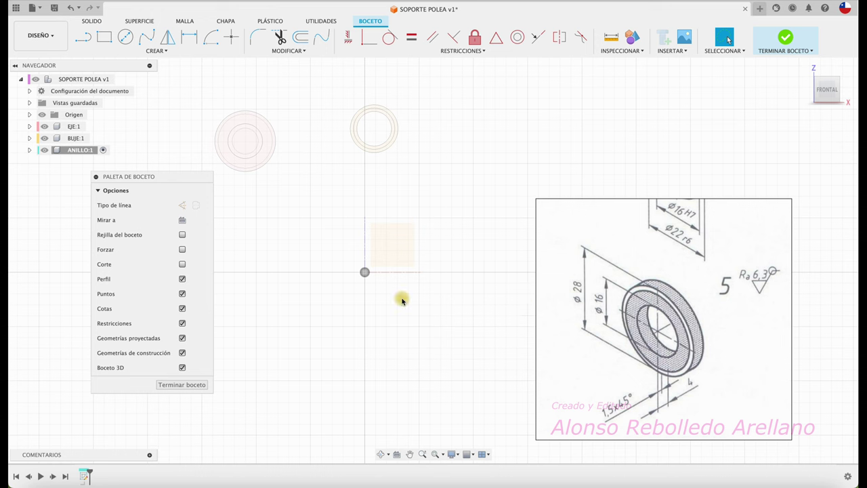
Step: Draw a Ø28 circle centred at the sketch origin
key(c)
click(364, 271)
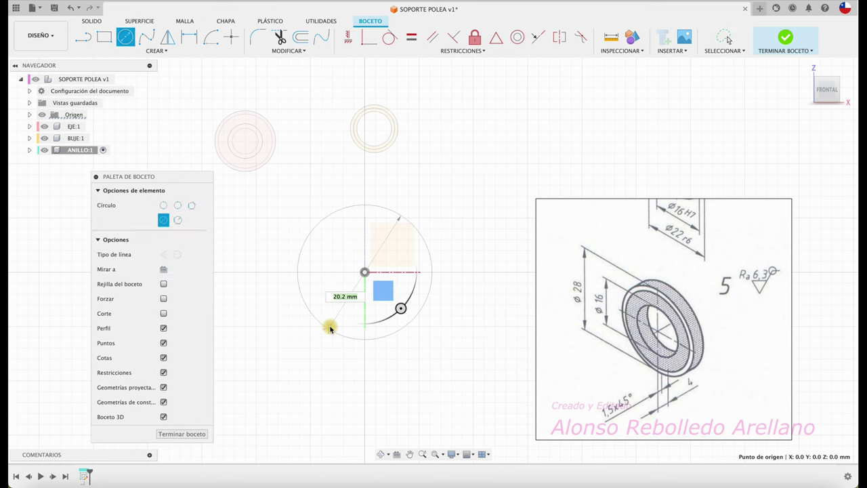
text(28)
key(Return)
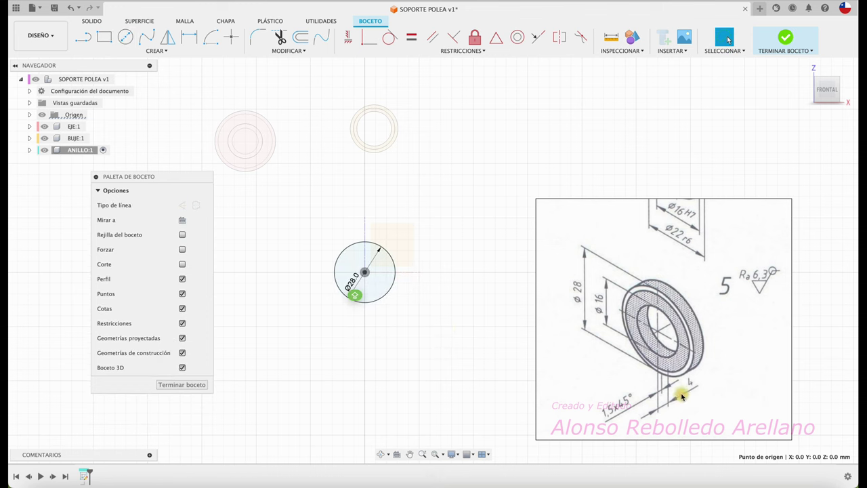
Step: Extrude the Ø28 circle 4 mm into a solid disc
key(e)
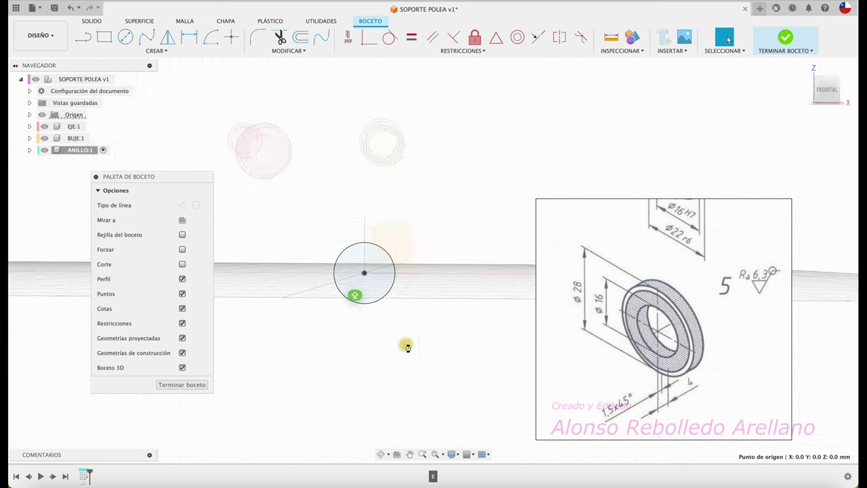
drag(364, 325, 351, 302)
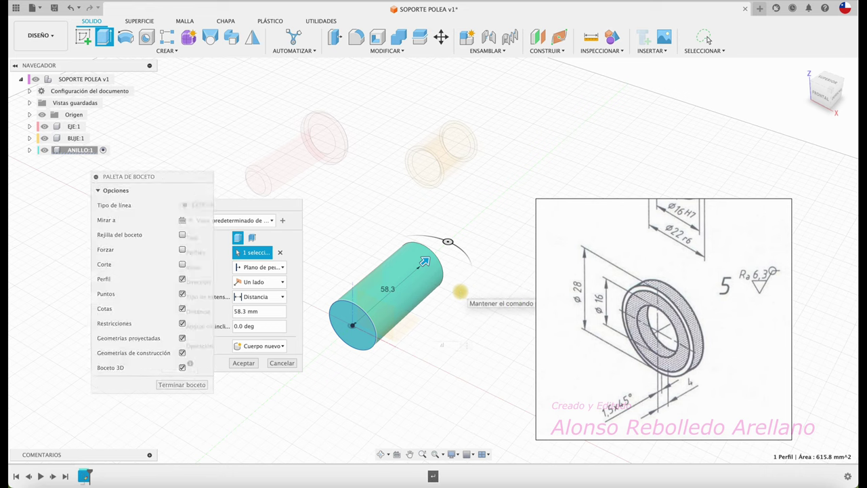
text(4)
key(Return)
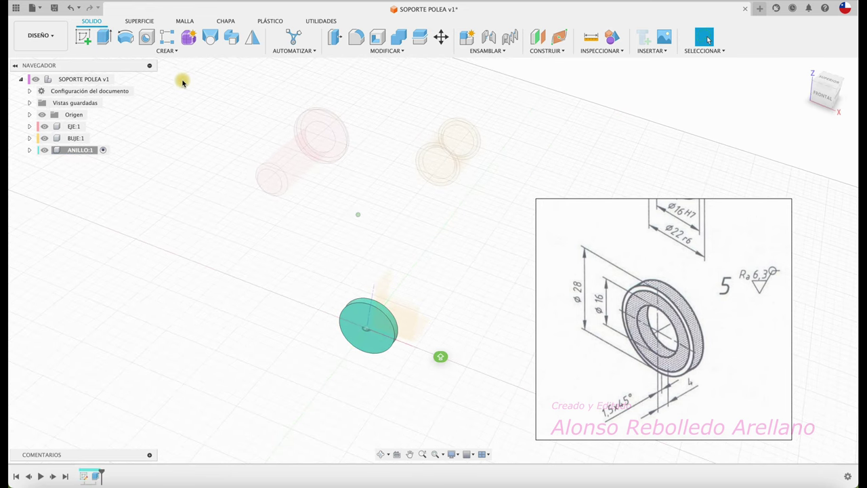
click(87, 35)
Step: Sketch a Ø16 circle at the origin on the disc's front plane
click(366, 351)
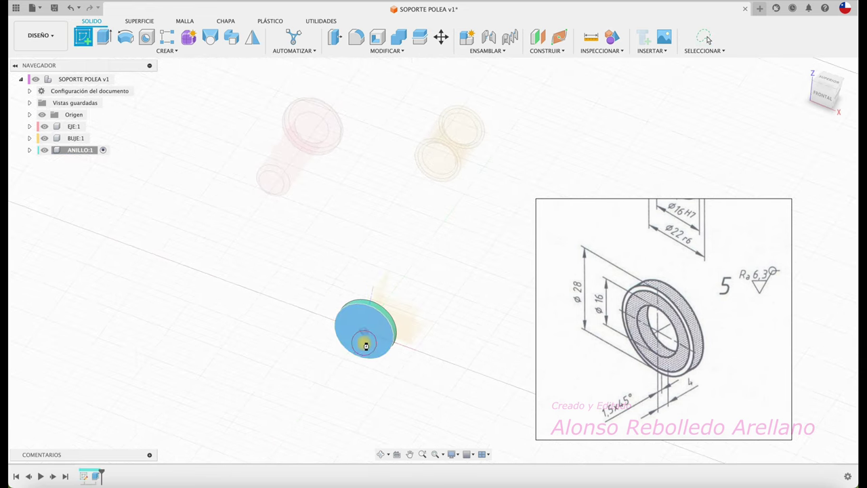
key(c)
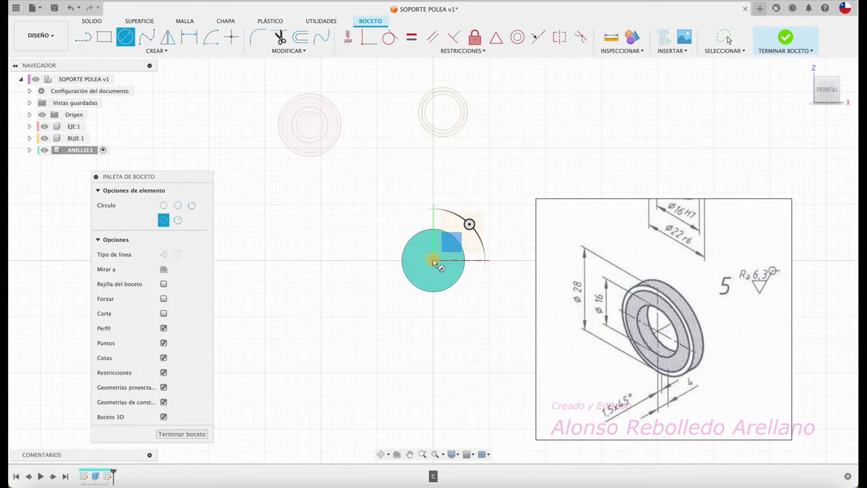
click(433, 261)
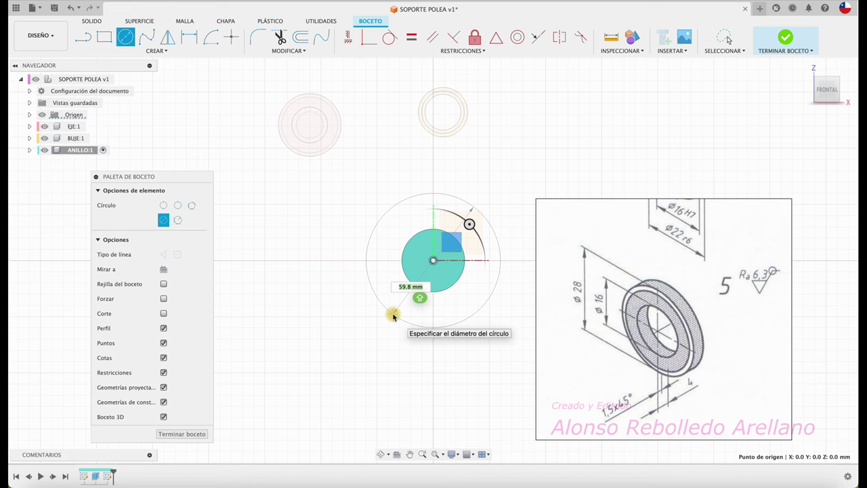
text(16)
key(Return)
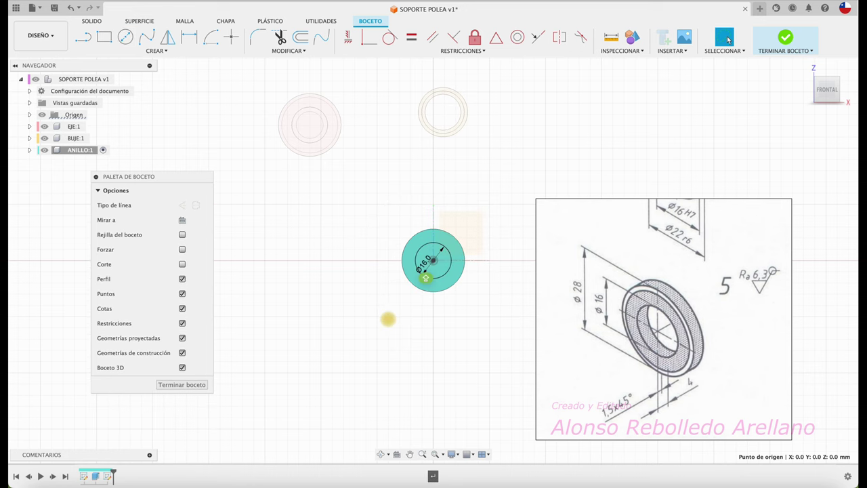
Step: Extrude the Ø16 circle as a cut through the disc
shift+middle_drag(379, 324, 428, 235)
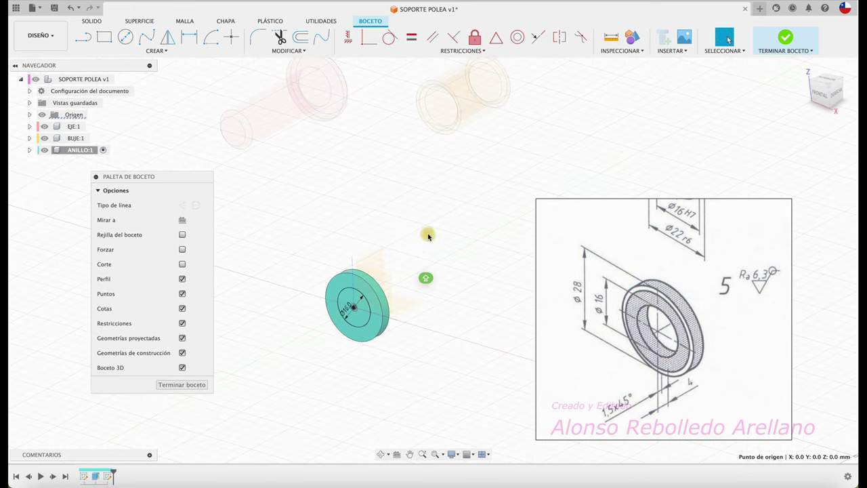
key(e)
click(355, 306)
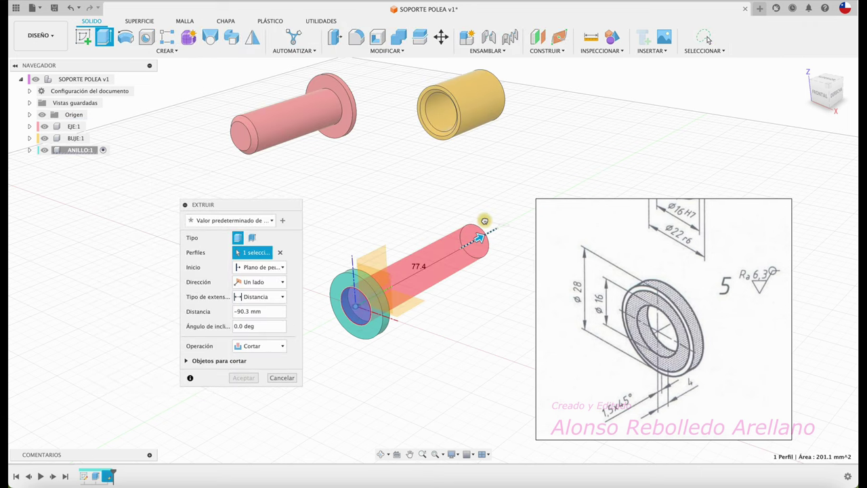
click(248, 377)
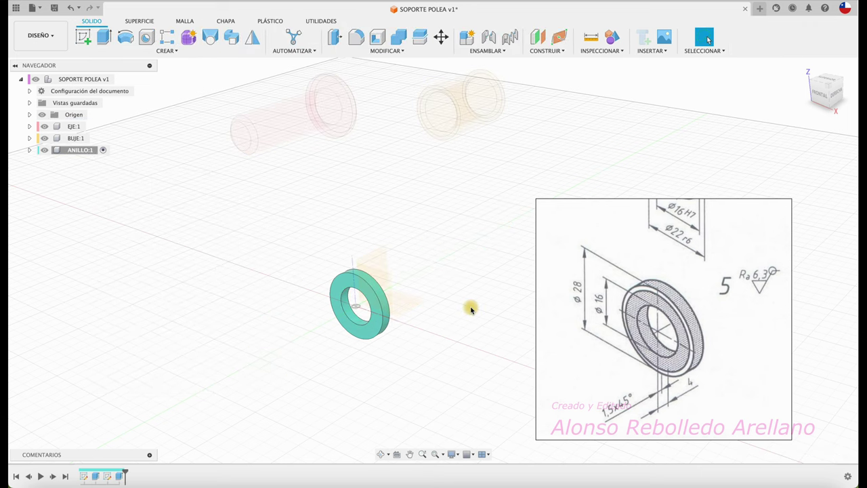
shift+middle_drag(470, 309, 485, 324)
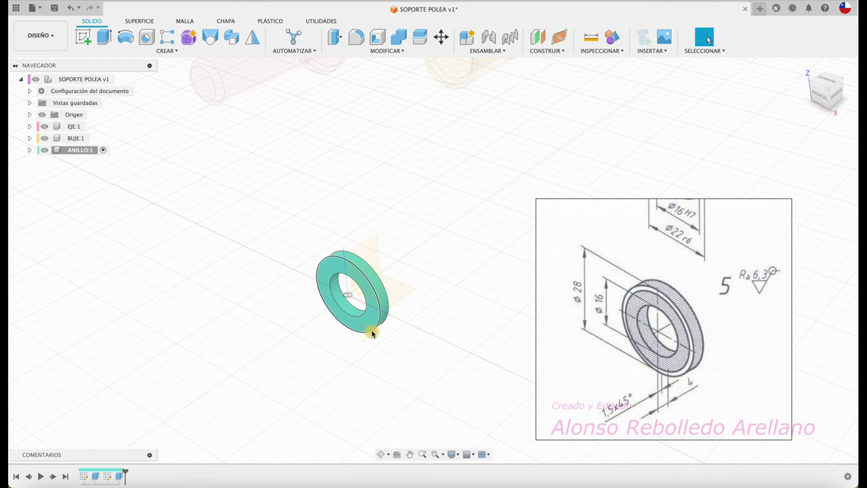
Step: Chamfer the ANILLO ring's outer edge at 1.5 mm
shift+middle_drag(376, 287, 368, 280)
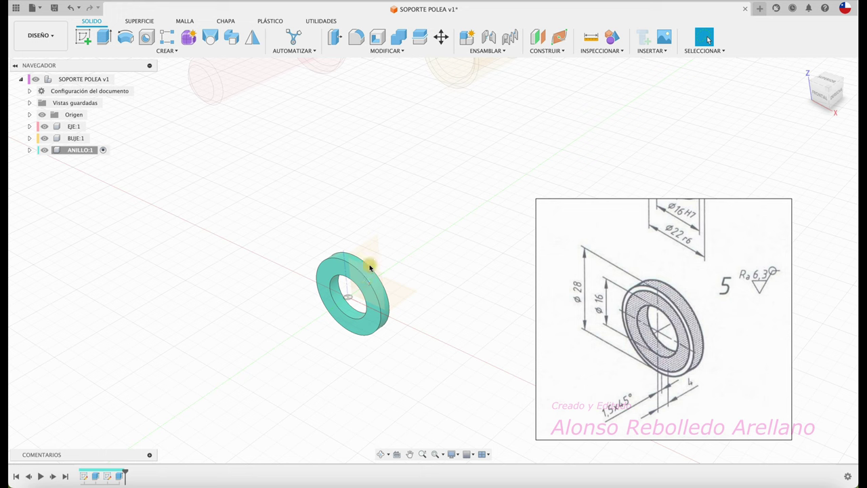
click(376, 52)
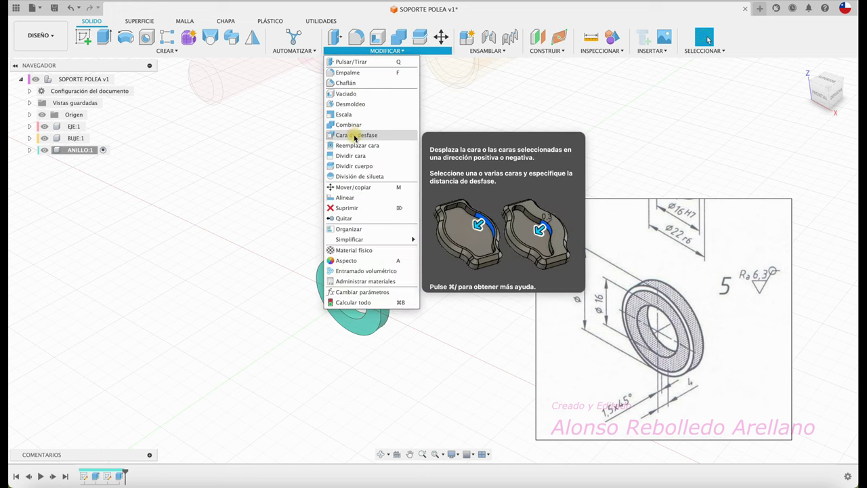
click(359, 83)
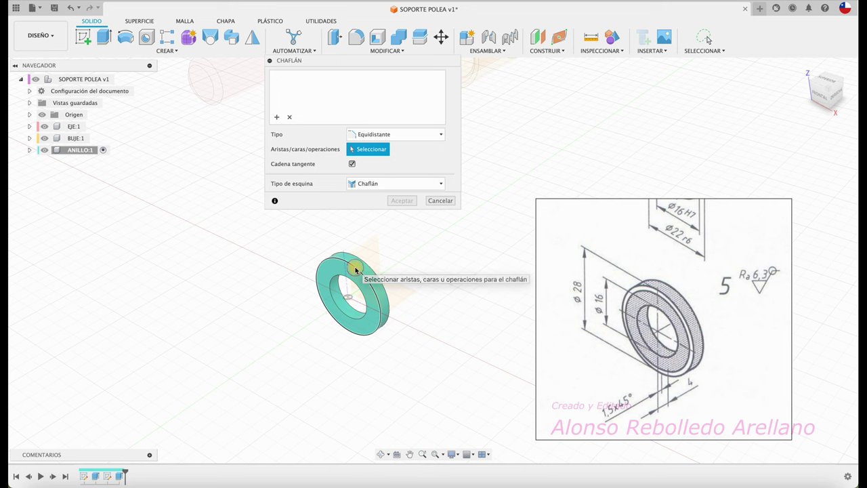
click(355, 270)
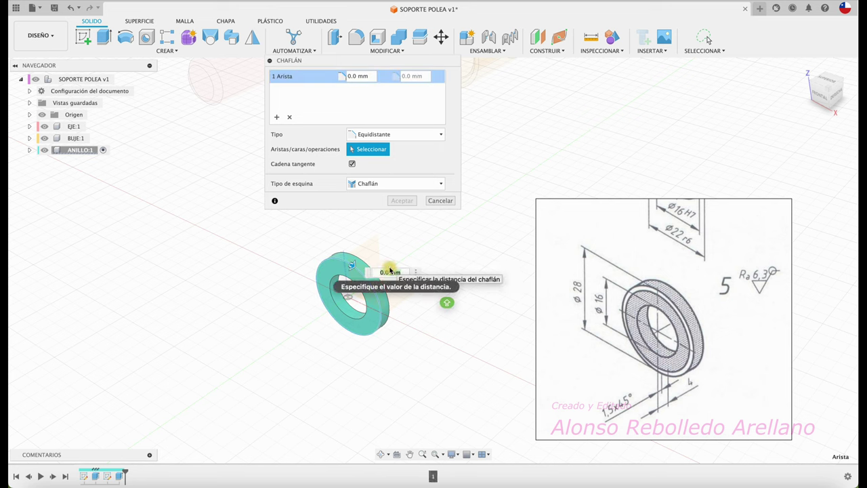
text(1,5)
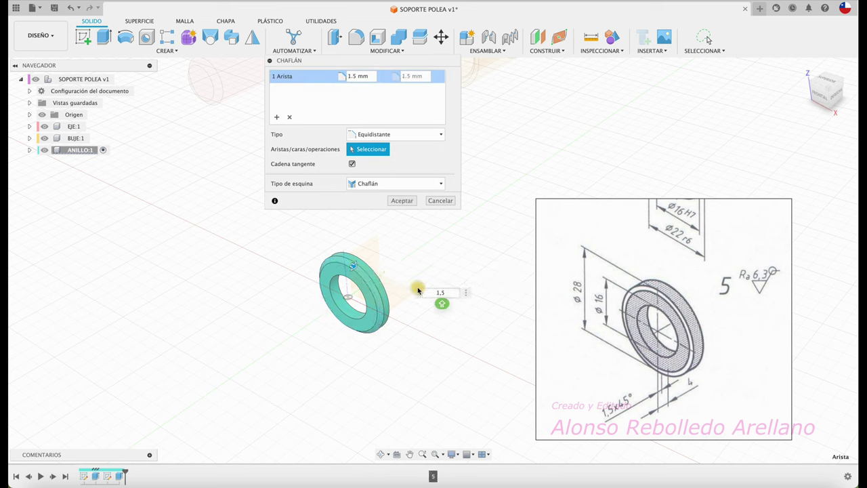
click(401, 201)
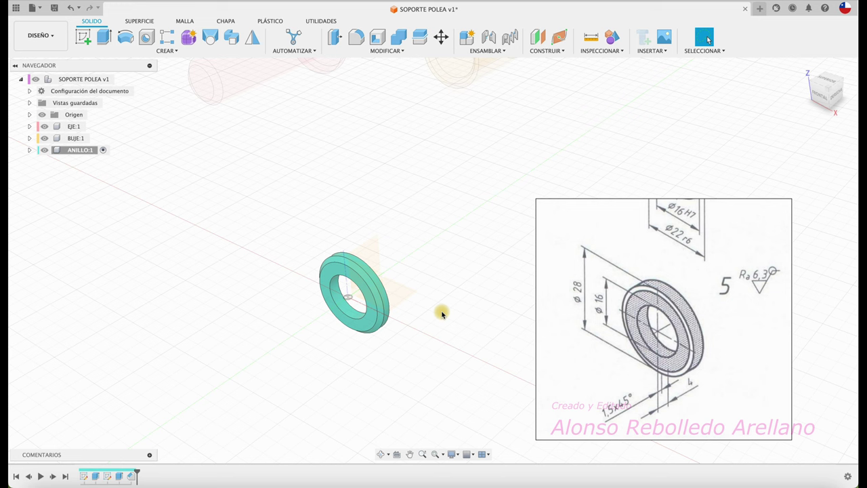
click(591, 37)
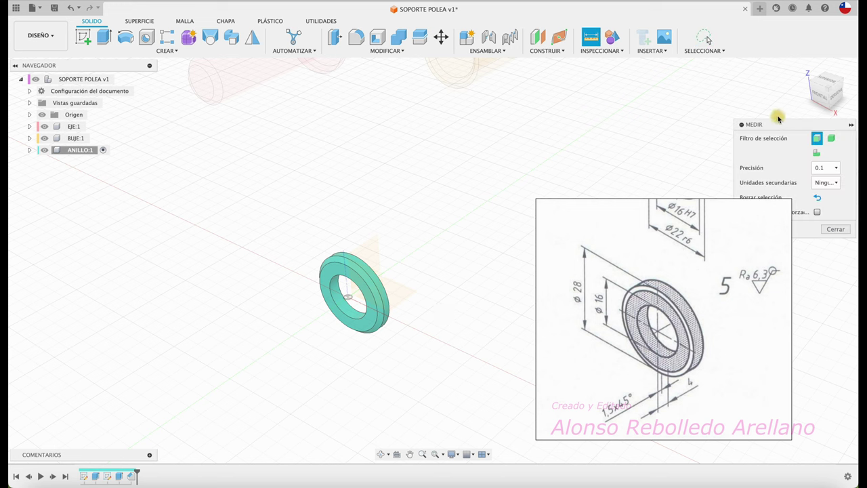
drag(780, 126, 538, 70)
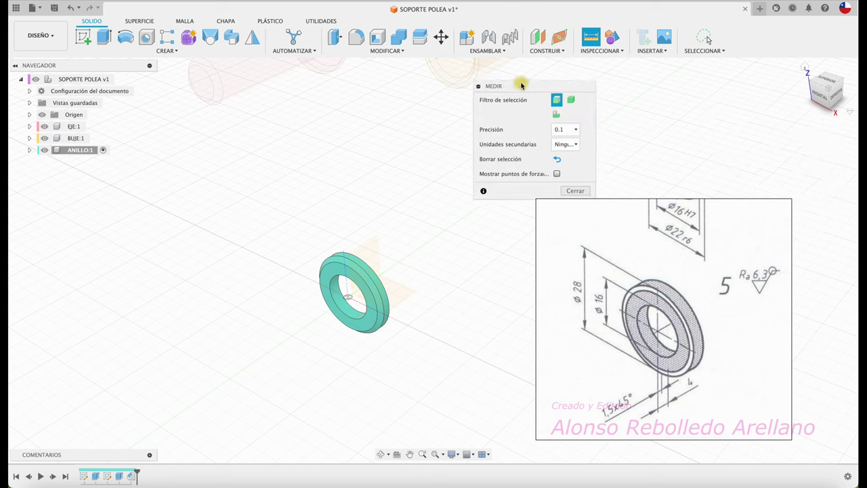
click(357, 260)
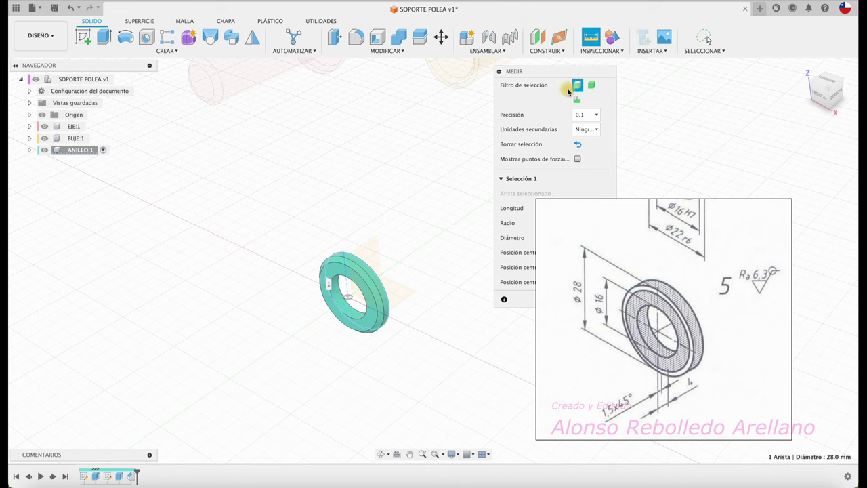
drag(571, 70, 217, 163)
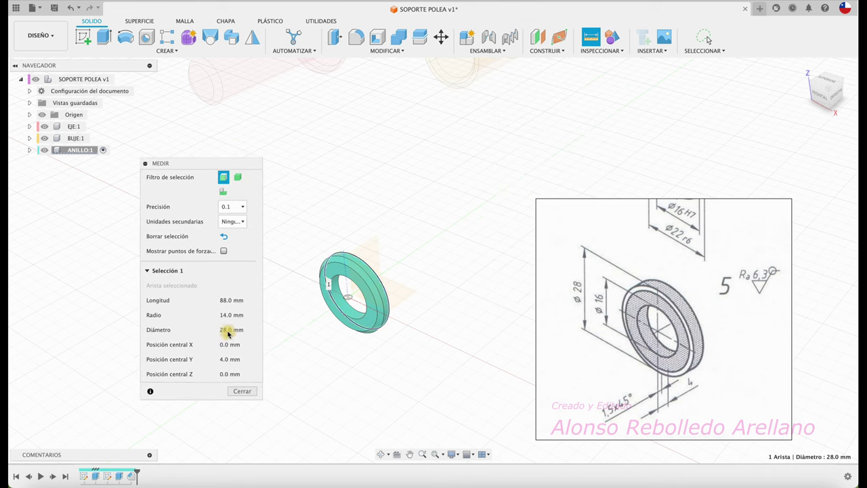
click(242, 391)
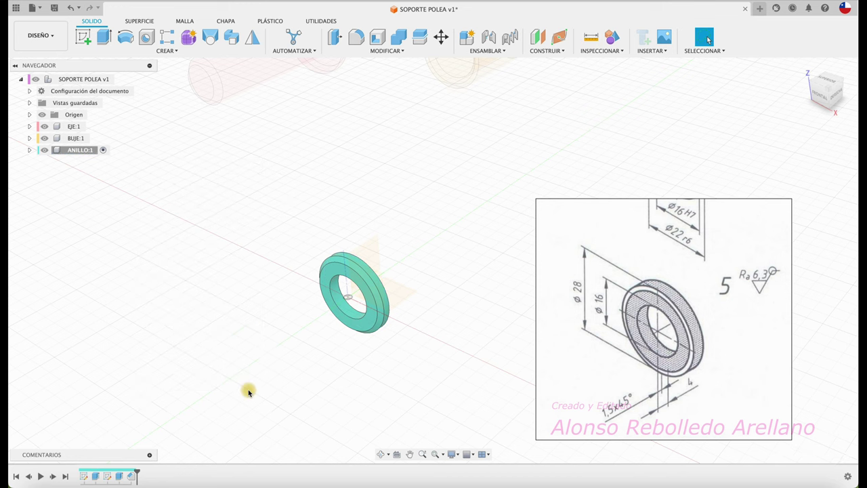
Step: Reactivate the top assembly, show component colours and move the ANILLO ring beside the other parts
click(124, 79)
key(shift+n)
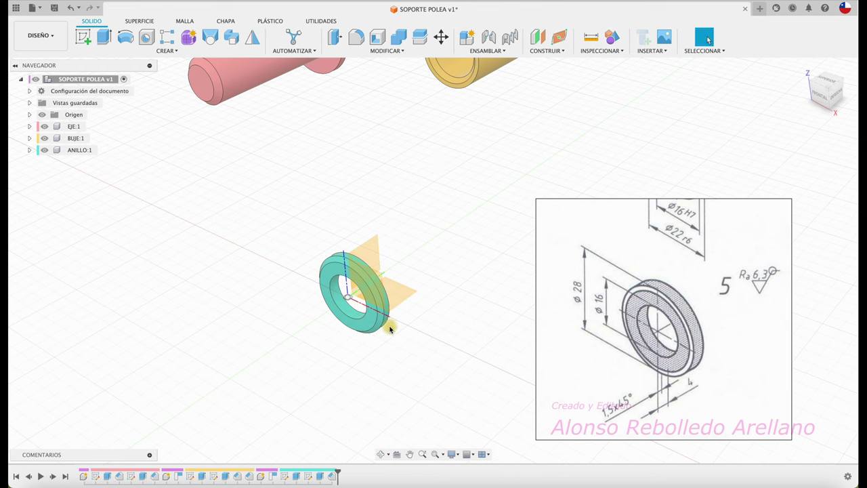
drag(366, 325, 548, 170)
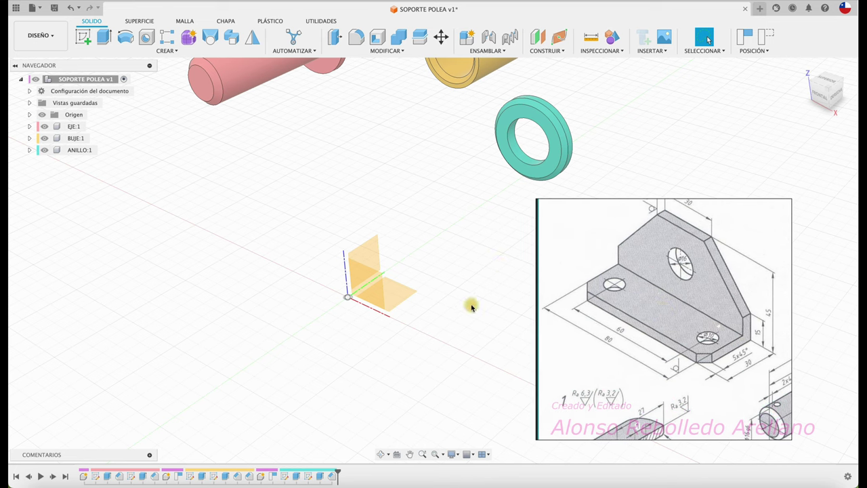
click(83, 36)
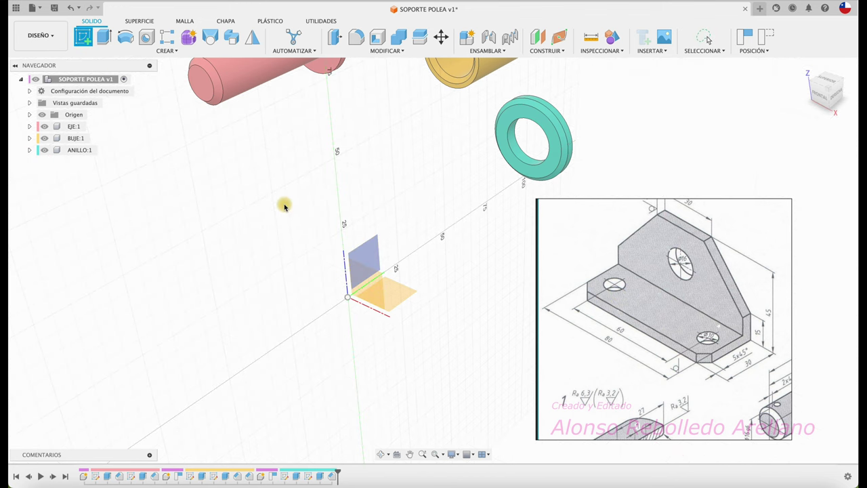
key(Escape)
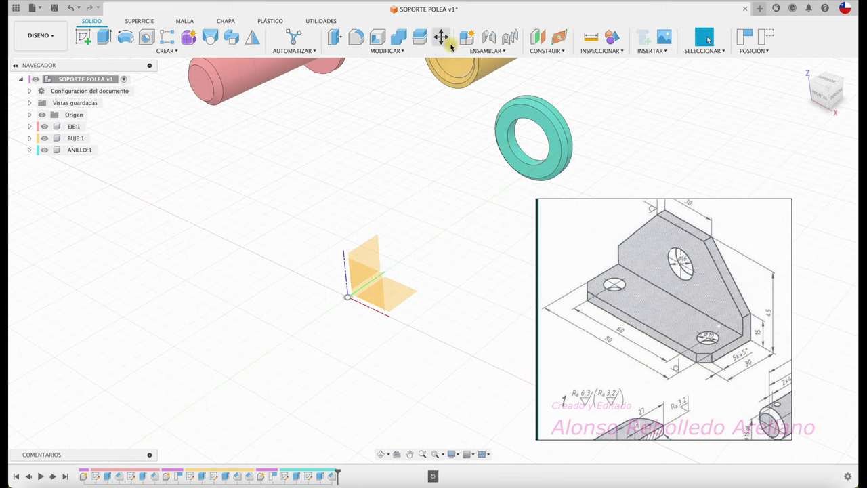
Step: Create the PLACA component and start a sketch on its YZ plane
click(465, 41)
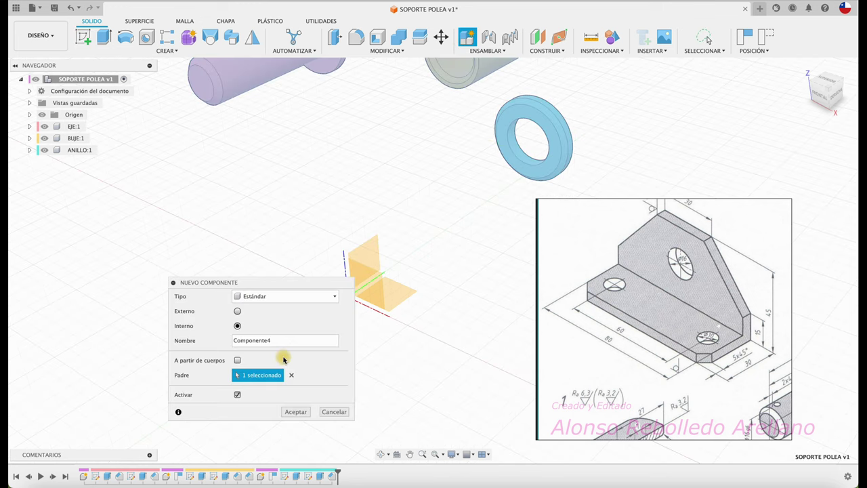
drag(276, 344, 218, 341)
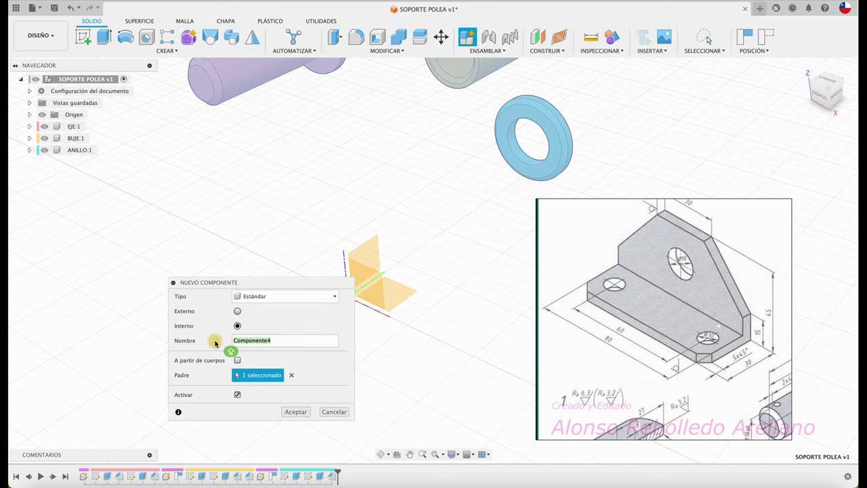
text(PLACA)
click(293, 411)
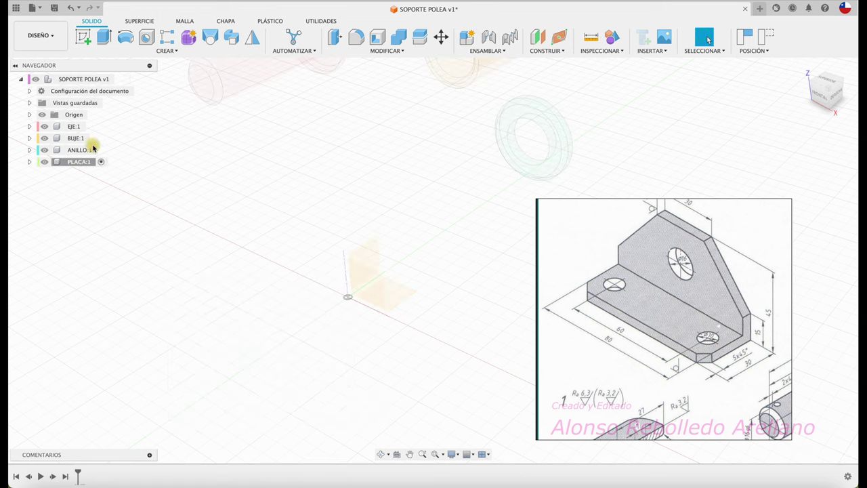
click(84, 37)
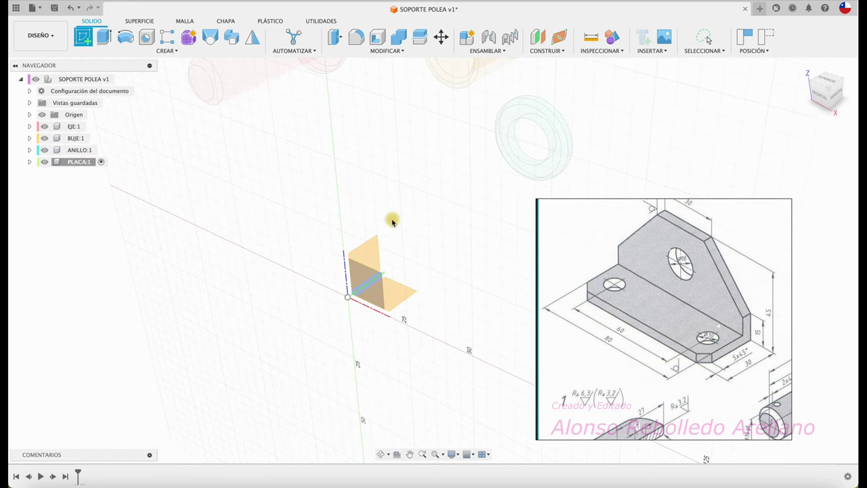
click(374, 239)
Step: Draw a horizontal base line and a vertical upright from the origin
click(452, 259)
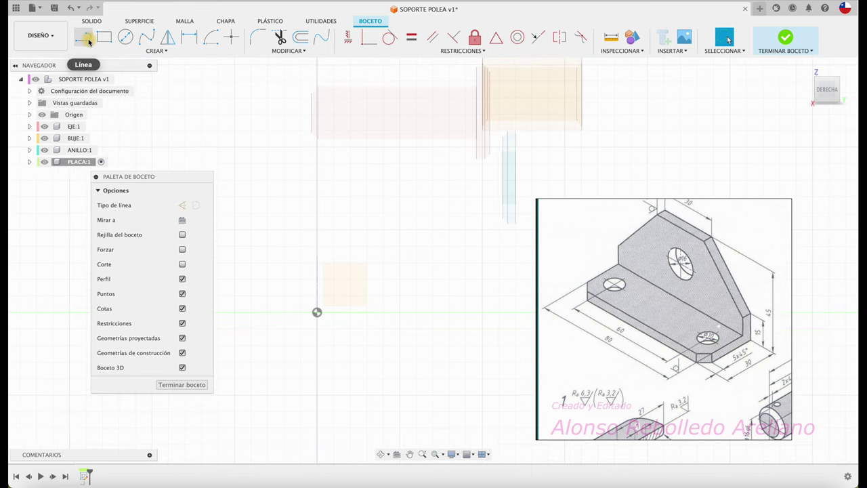
click(83, 37)
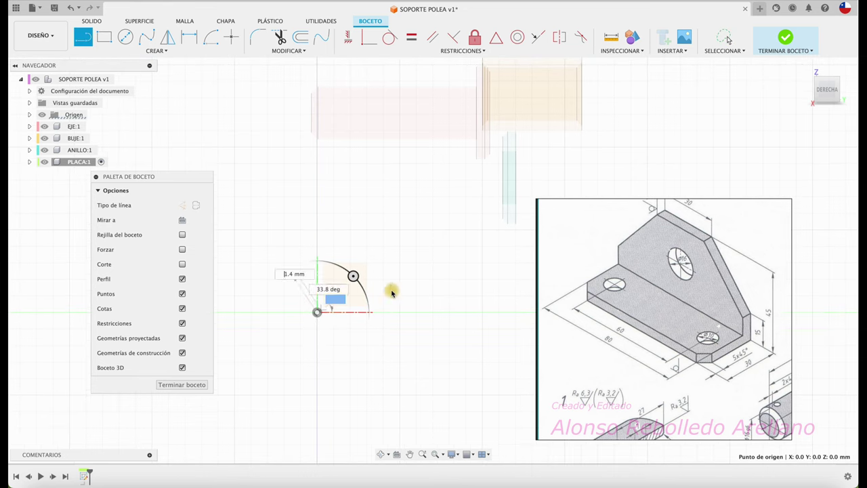
click(441, 312)
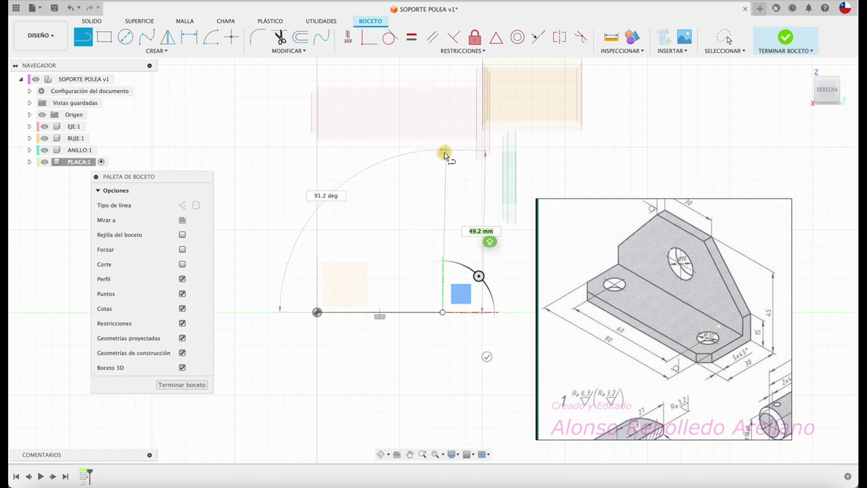
click(443, 154)
key(Escape)
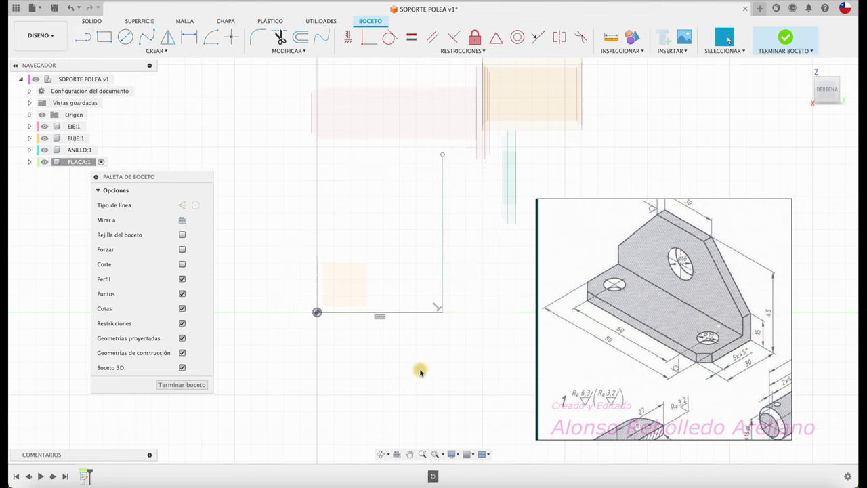
scroll(677, 308, up, 2)
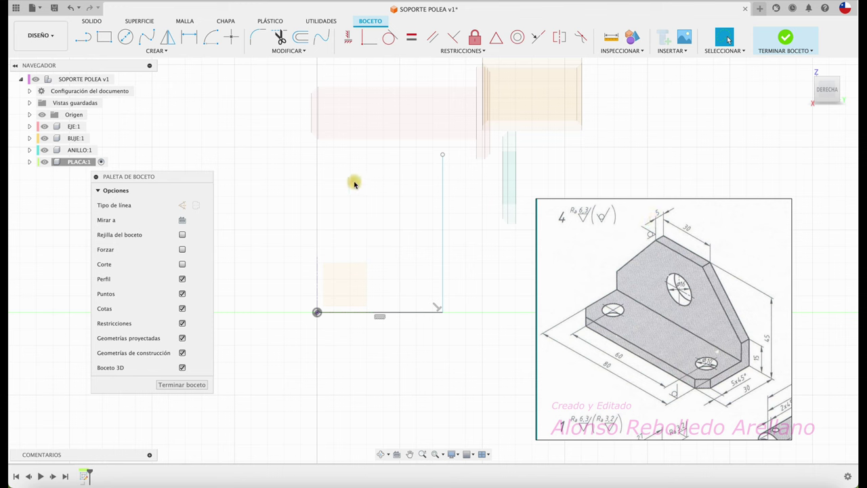
Step: Offset the L line chain by 5 mm to give the profile its thickness
click(301, 38)
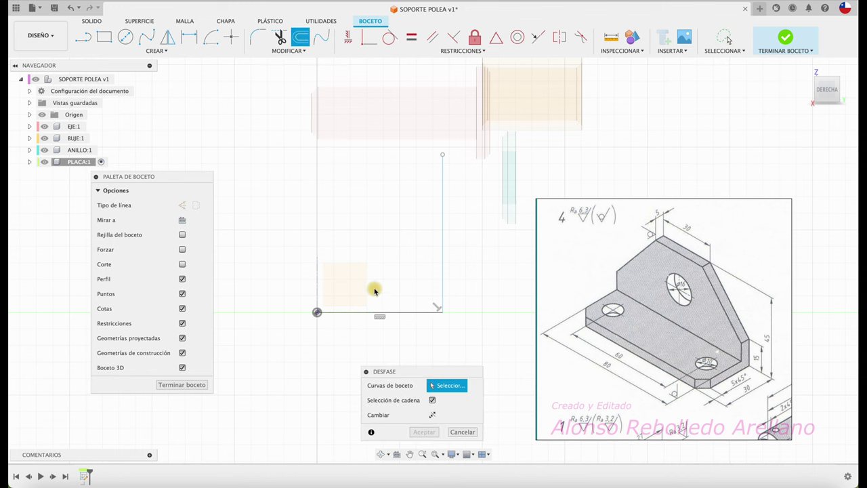
click(402, 314)
click(397, 295)
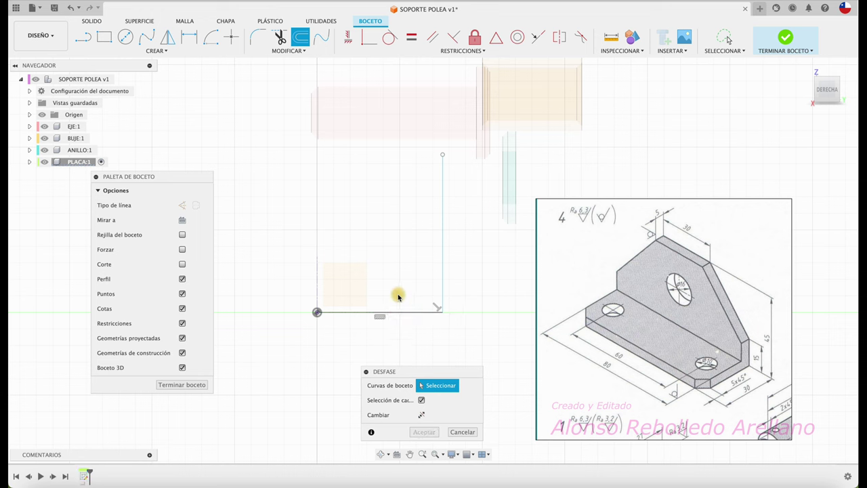
click(398, 312)
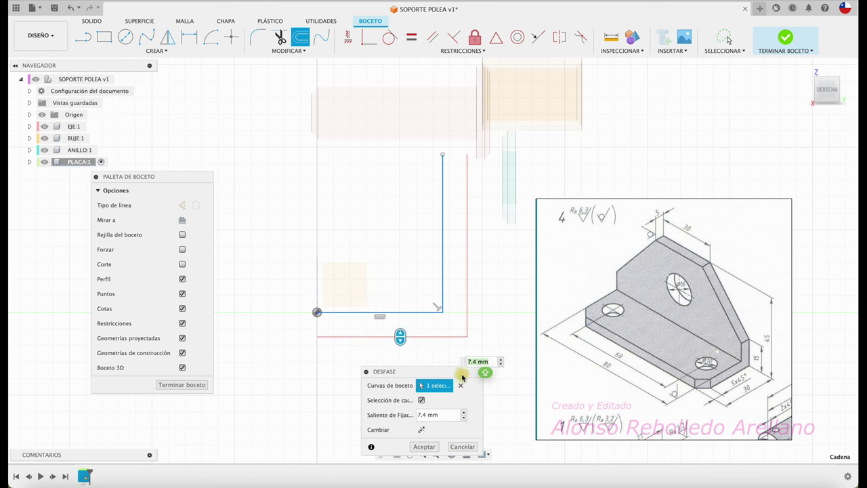
text(5)
key(Return)
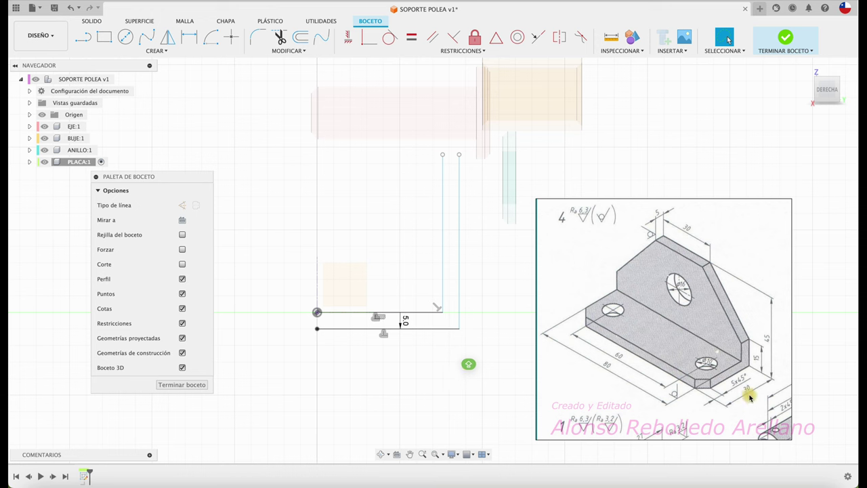
Step: Dimension the inner top base line to 25 mm
click(412, 328)
click(396, 371)
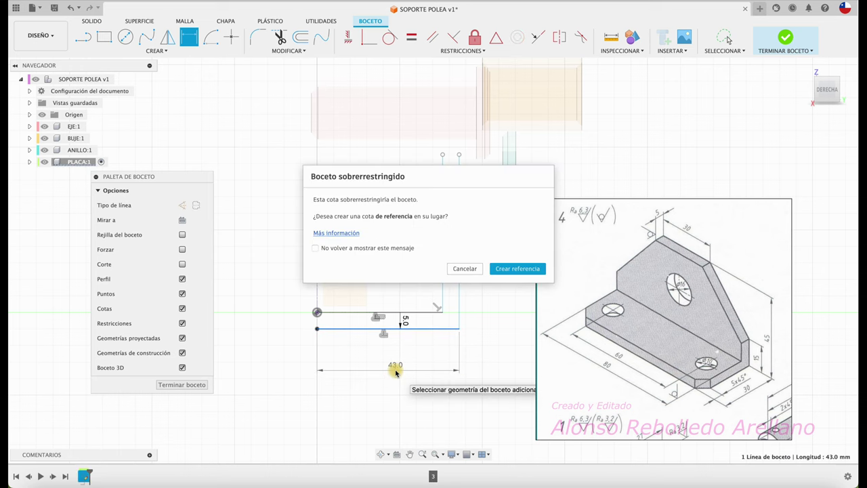
click(465, 268)
click(425, 330)
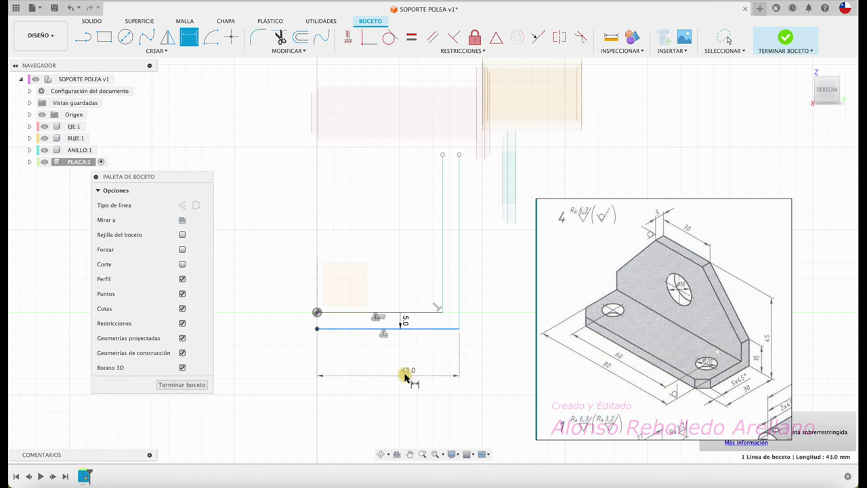
click(404, 376)
click(466, 269)
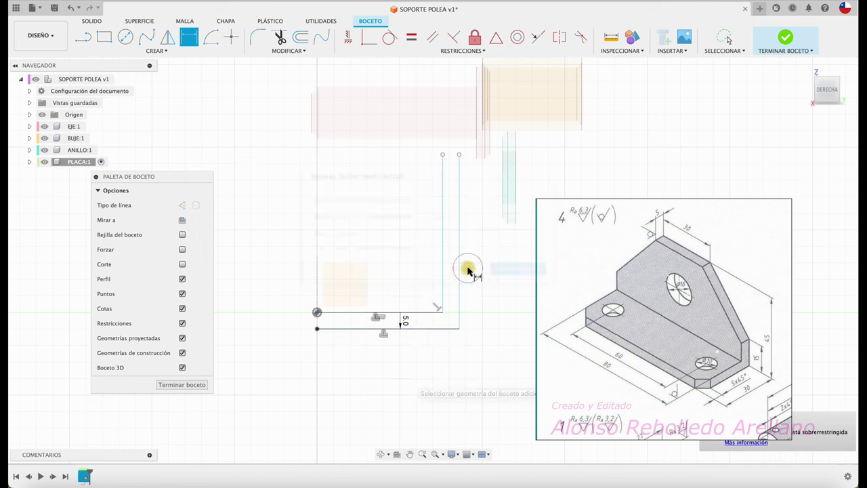
click(406, 316)
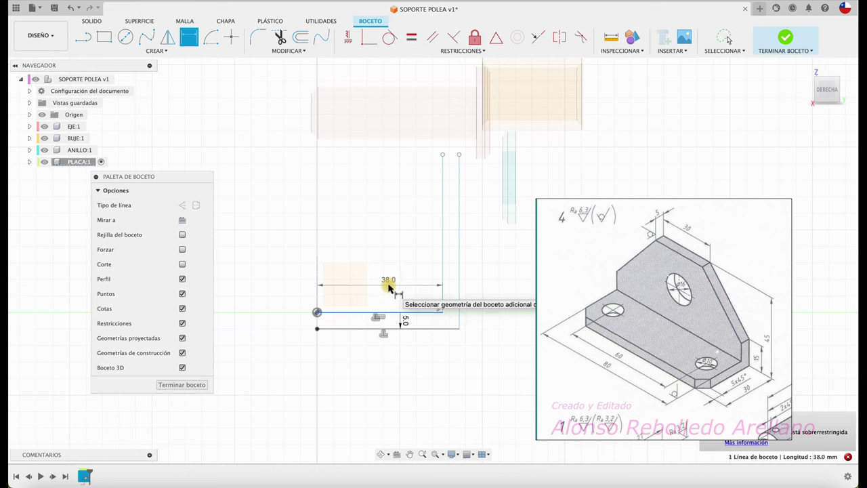
click(388, 287)
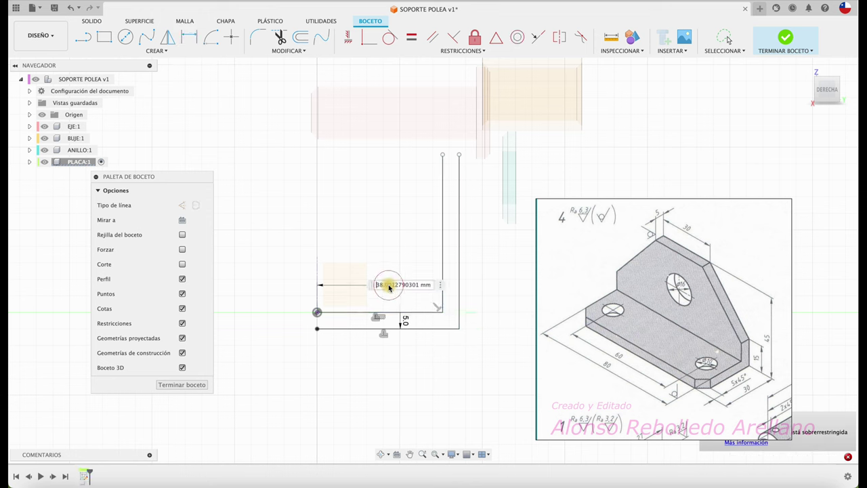
text(25)
key(Return)
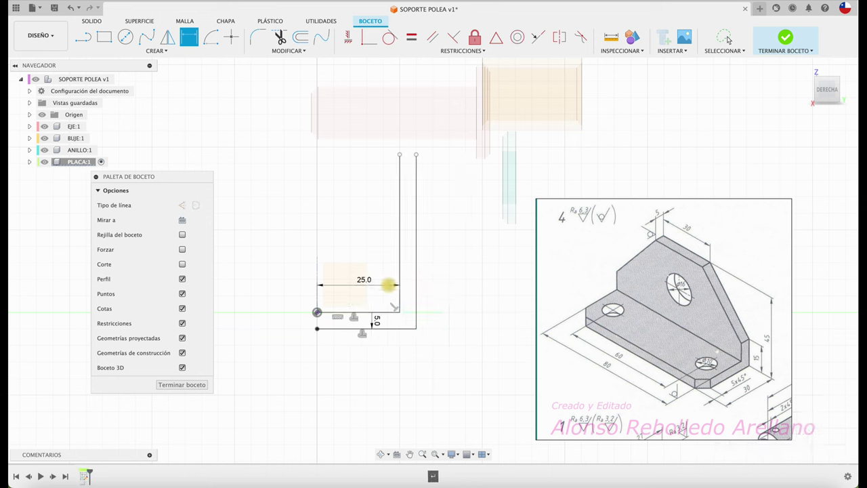
Step: Add a 30 mm reference dimension to the outer bottom base line
click(385, 329)
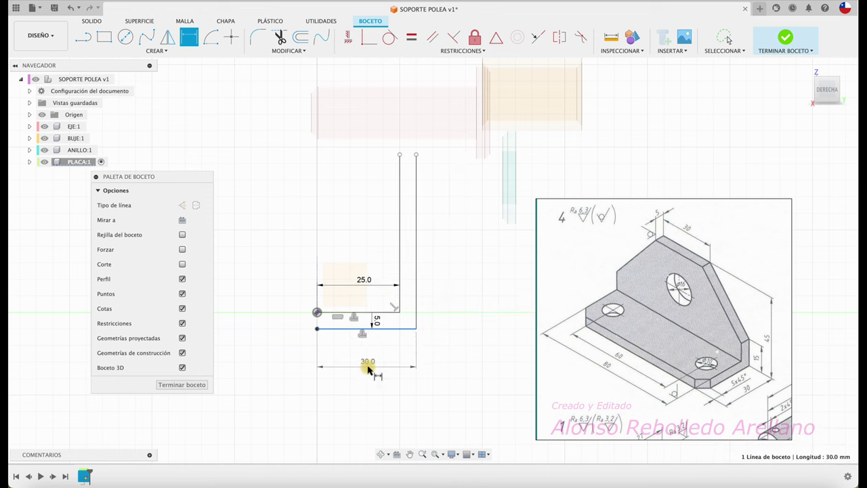
click(367, 365)
click(500, 270)
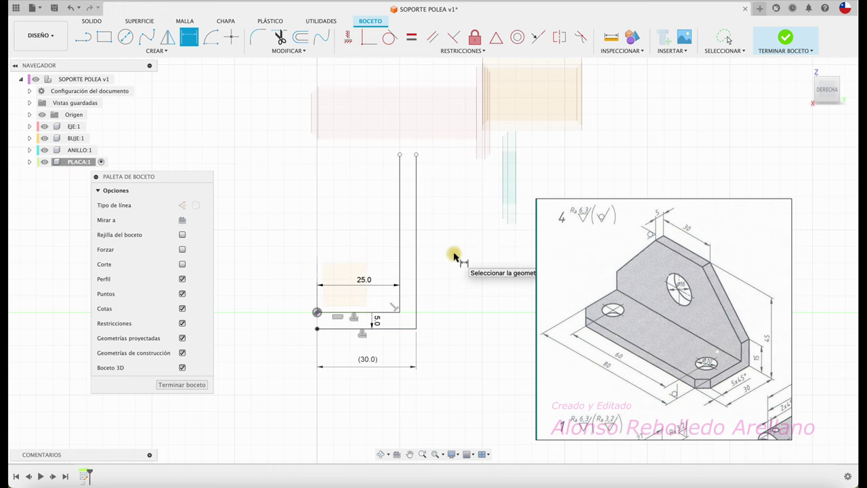
key(l)
scroll(284, 359, up, 2)
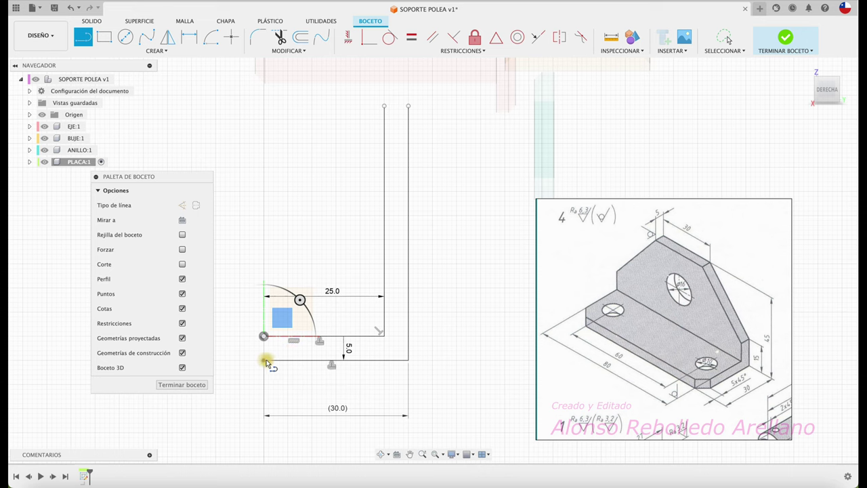
Step: Begin a trial line at the profile's bottom-left corner, then cancel it
click(264, 360)
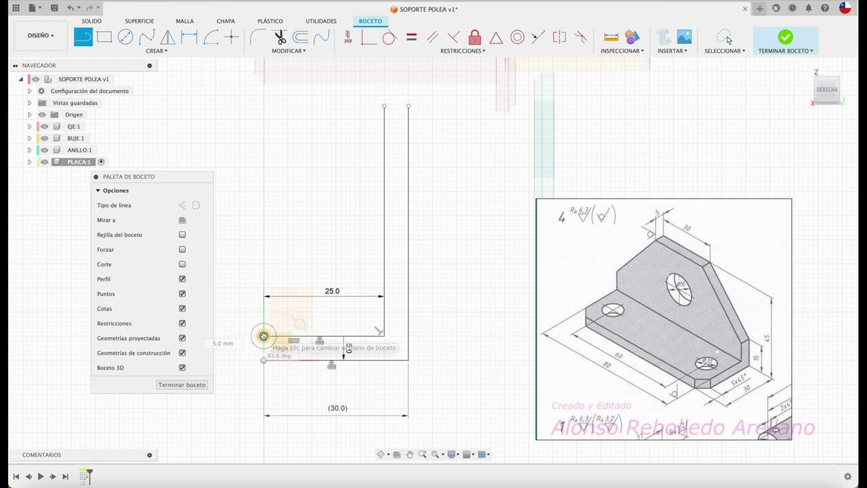
scroll(313, 390, up, 2)
scroll(313, 395, up, 3)
scroll(310, 397, down, 1)
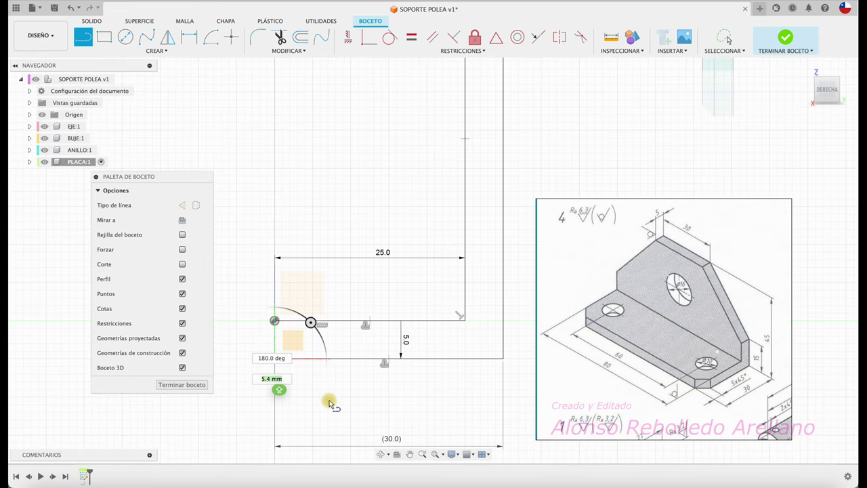
scroll(330, 401, down, 1)
scroll(332, 393, down, 1)
key(Escape)
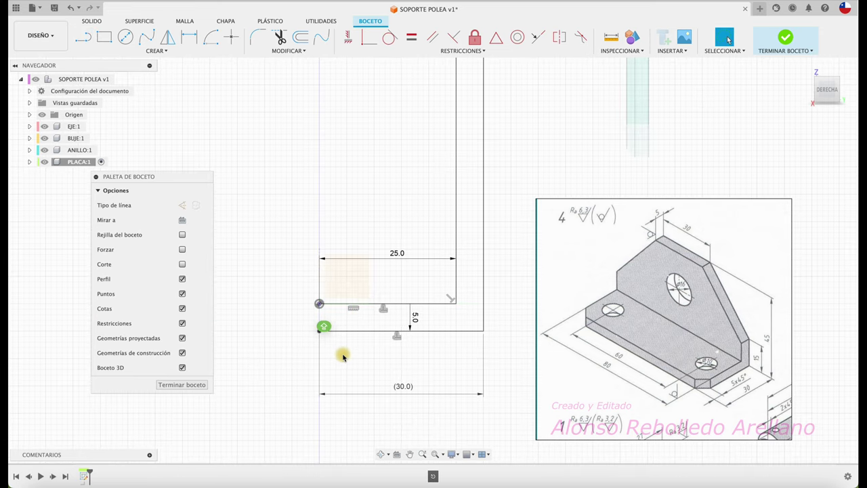
scroll(341, 355, down, 1)
scroll(343, 345, down, 1)
scroll(351, 337, down, 1)
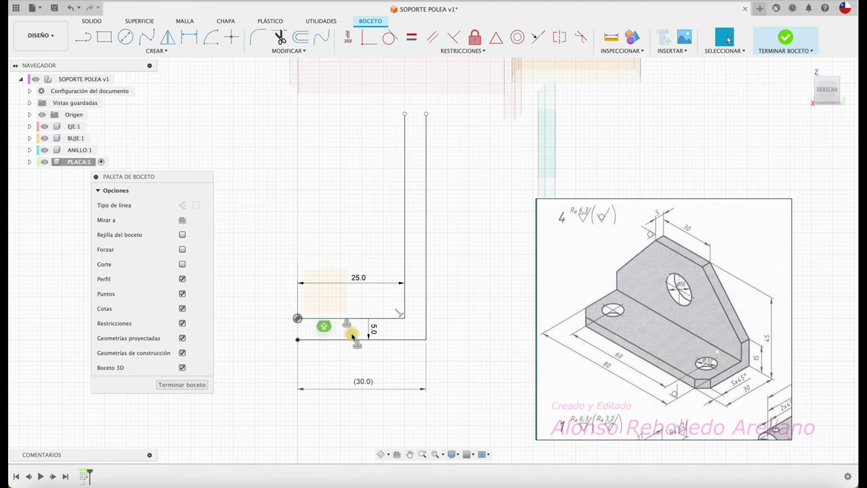
Step: Close the L profile's left end with a vertical line trimmed to length
key(l)
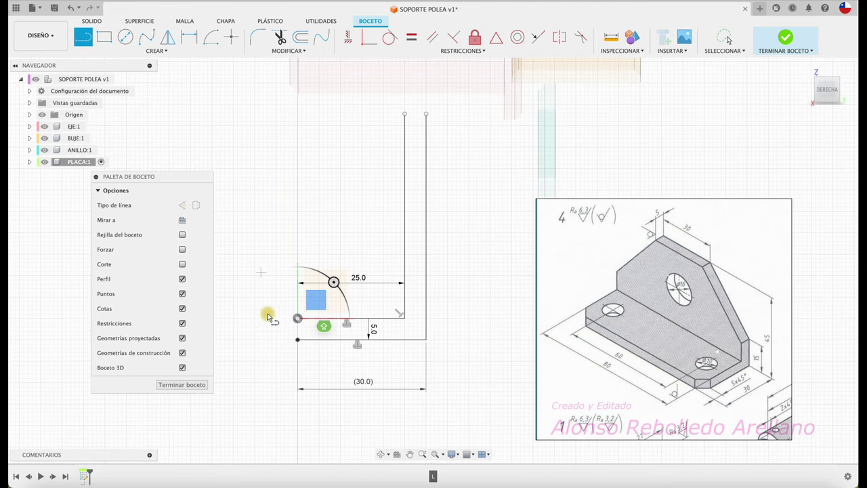
click(296, 338)
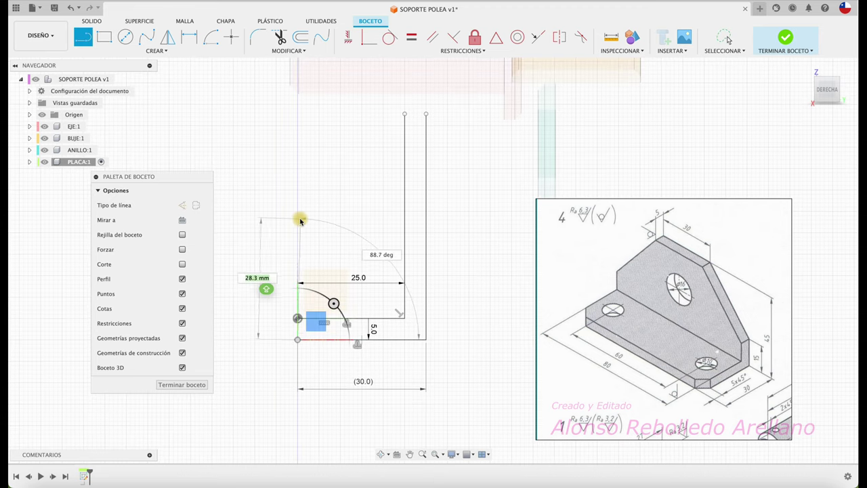
click(298, 218)
key(Escape)
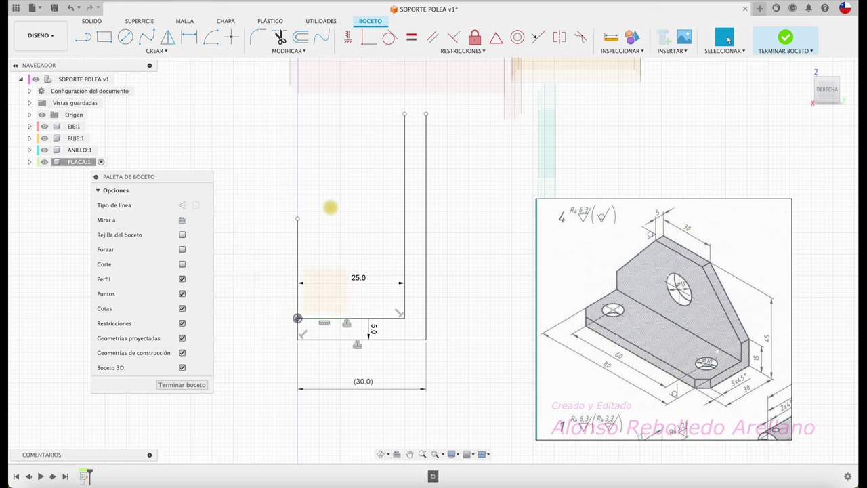
key(t)
click(298, 257)
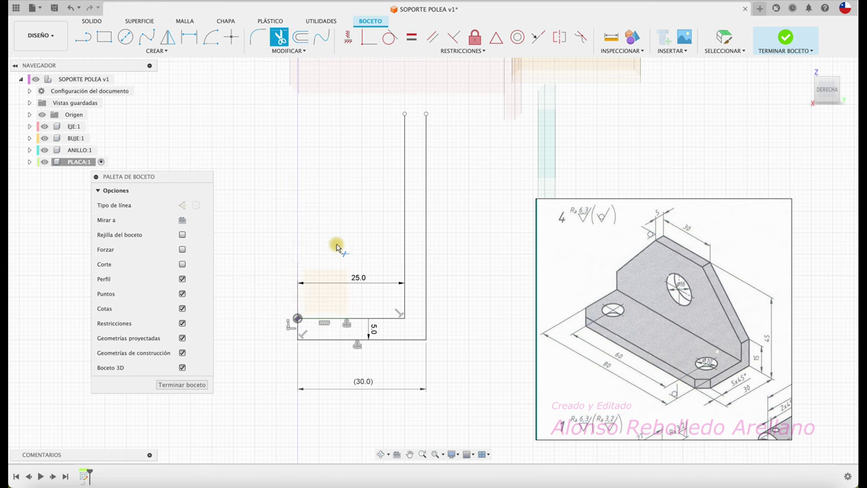
key(Escape)
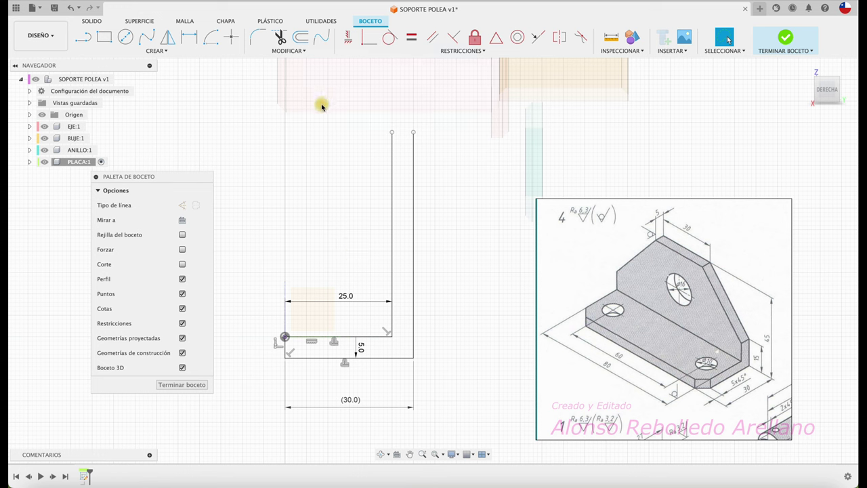
Step: Dimension the inner upright line of the L profile to 40 mm
key(d)
click(392, 231)
click(344, 252)
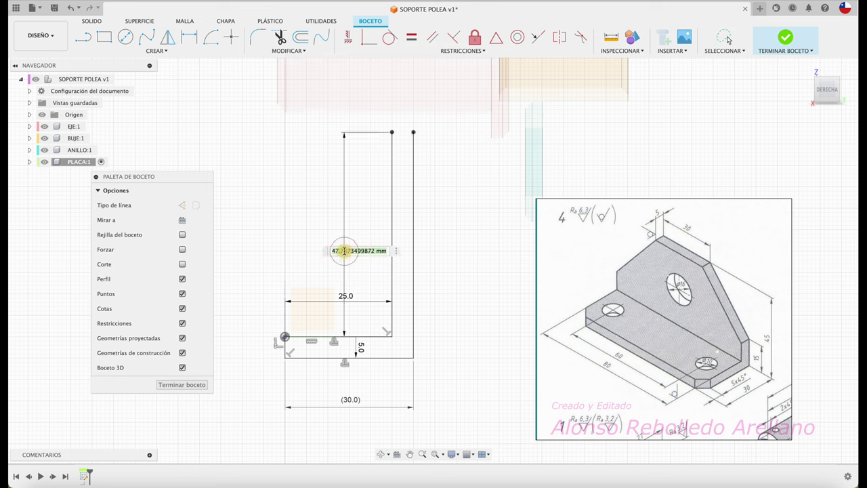
text(40)
key(Return)
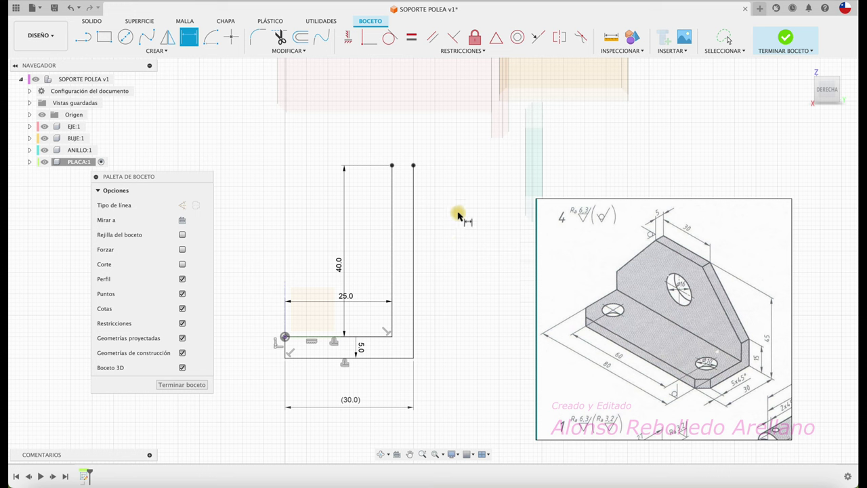
Step: Draw the top edge across the upright and trim the overshooting part
key(l)
click(391, 165)
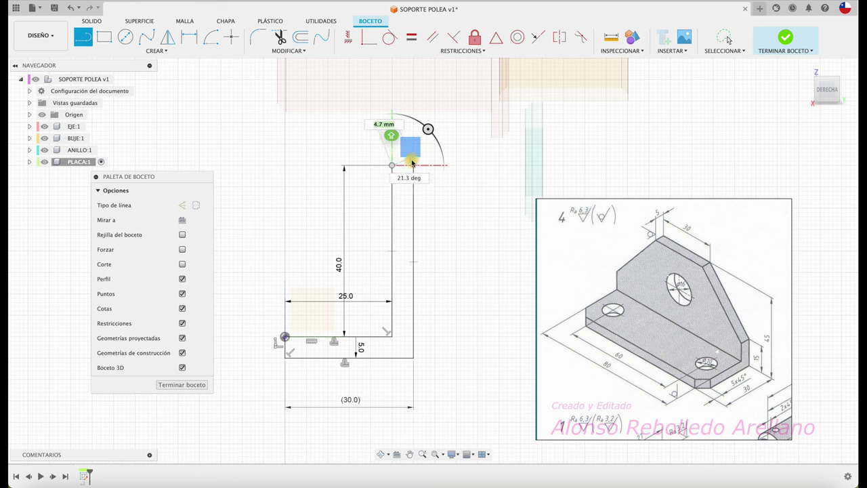
click(414, 165)
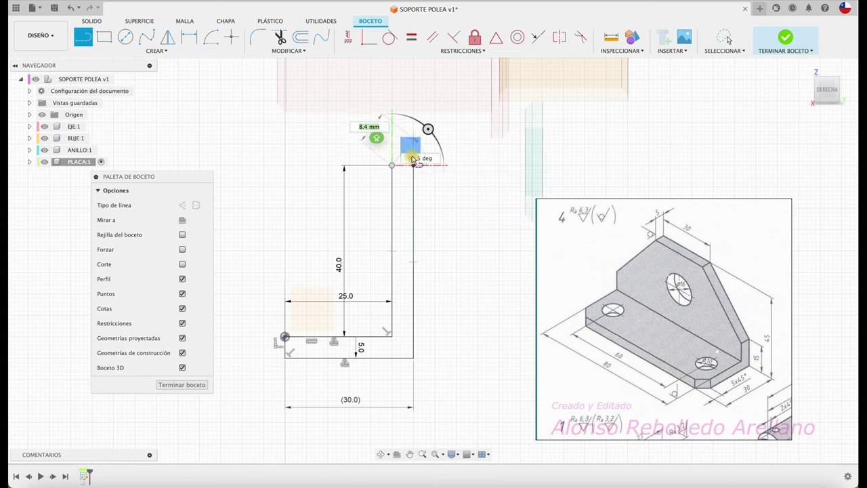
scroll(420, 159, up, 2)
click(482, 124)
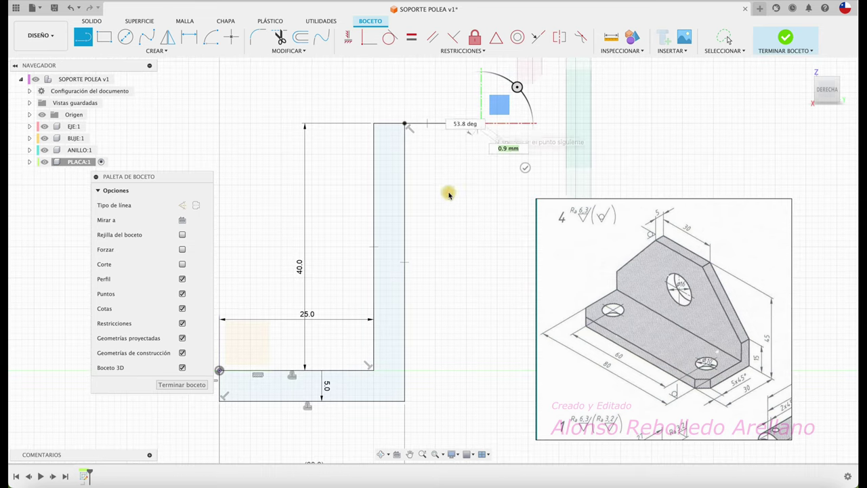
key(Escape)
key(t)
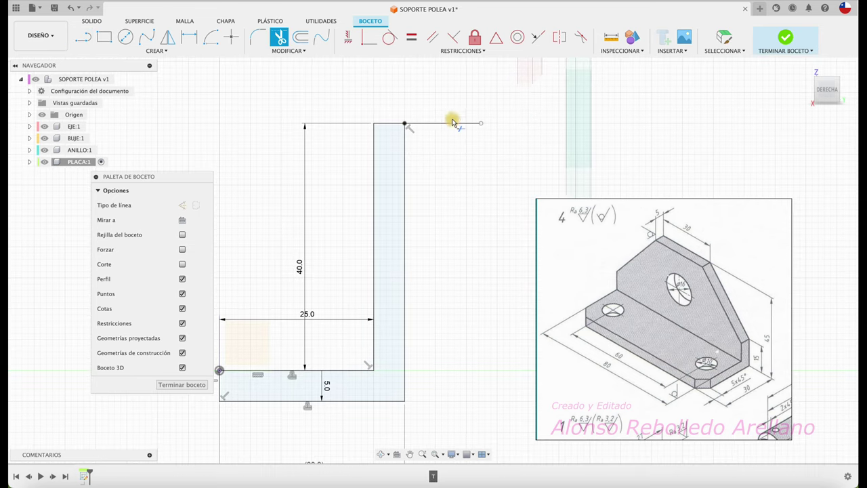
click(451, 123)
scroll(464, 183, down, 1)
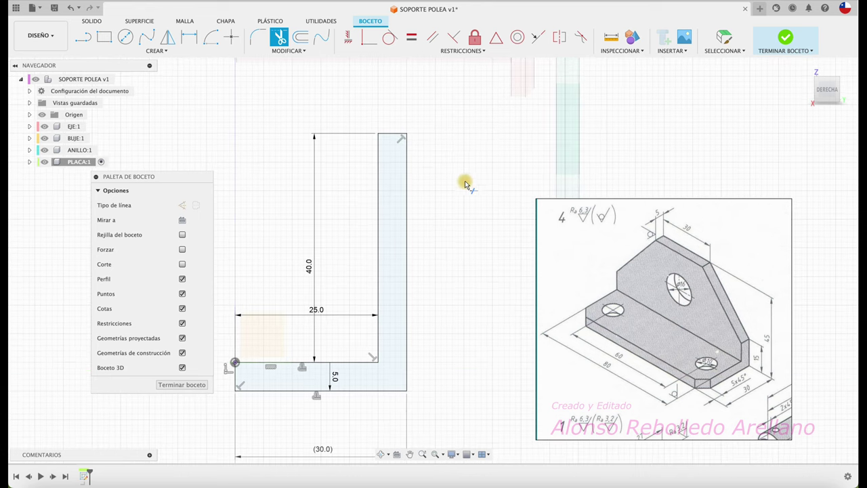
scroll(474, 178, down, 1)
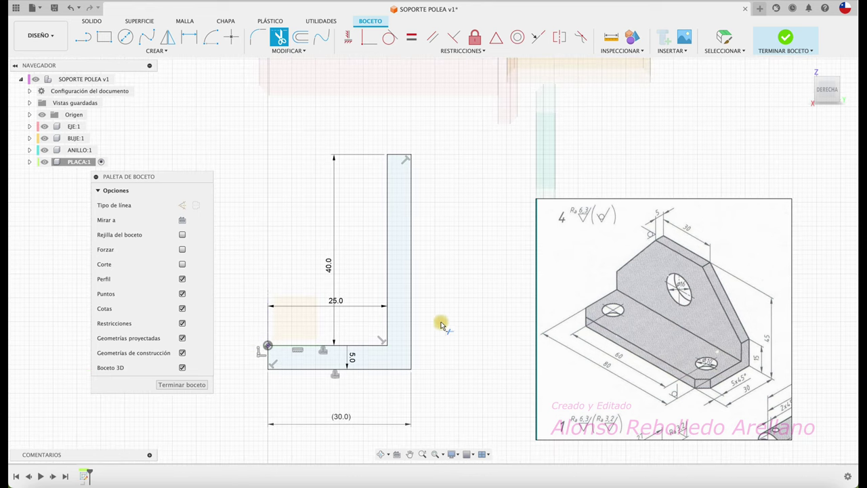
key(Escape)
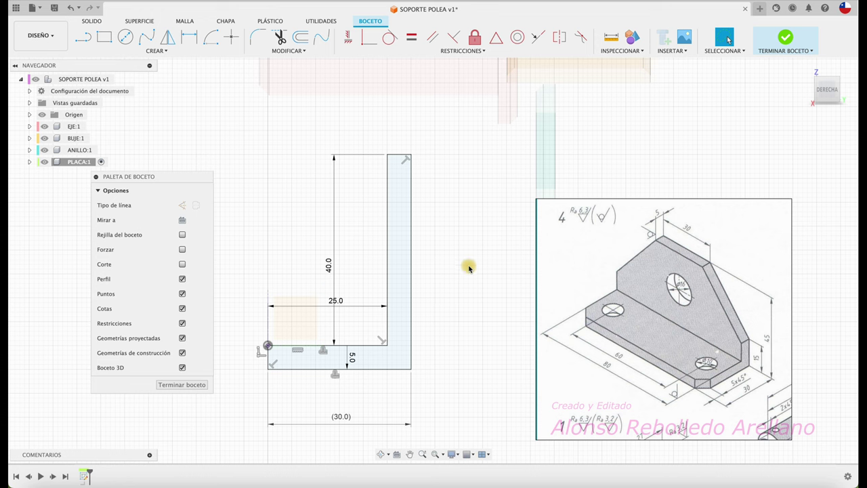
Step: Add a driven 45 mm reference dimension to the outer vertical edge
key(d)
click(412, 271)
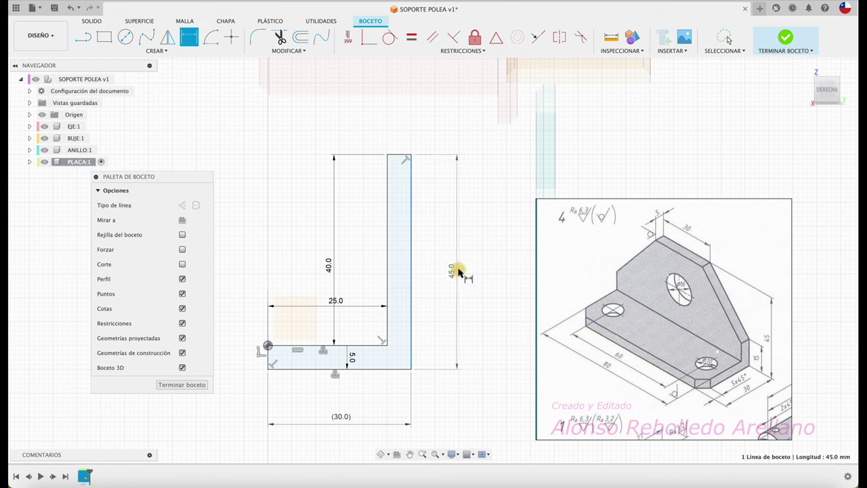
click(455, 269)
click(511, 270)
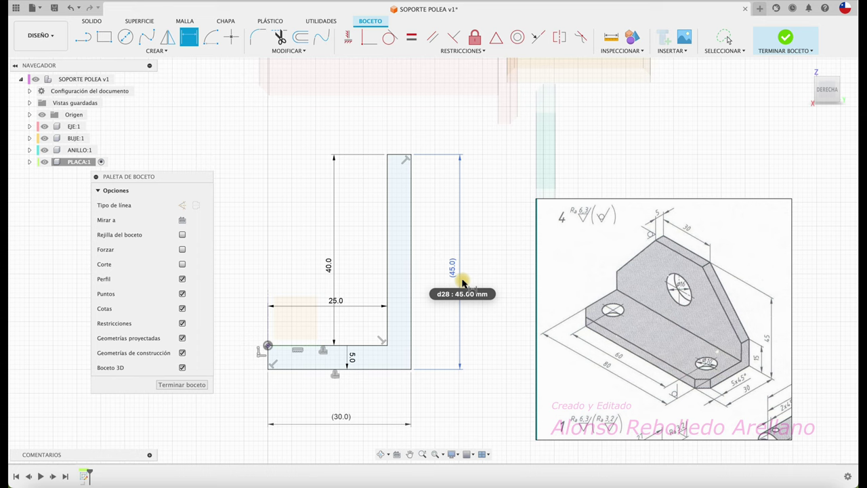
click(806, 68)
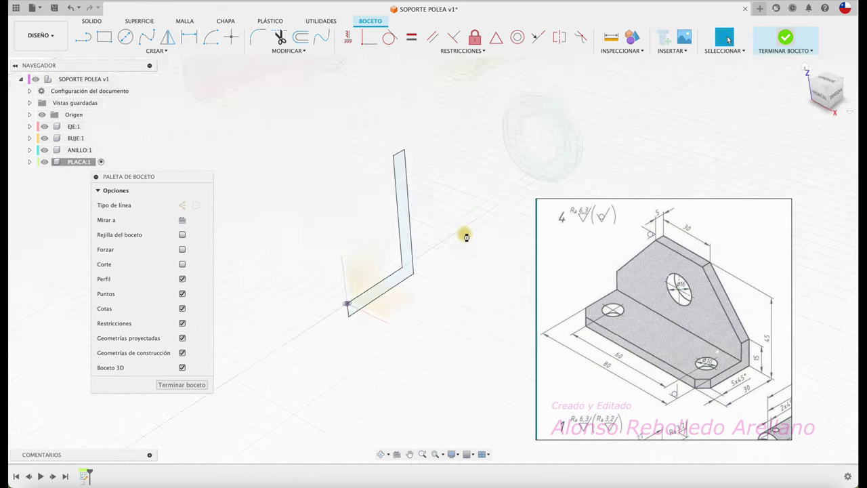
Step: Finish the sketch and extrude the L profile symmetrically to 80 mm total length
right_drag(466, 236, 454, 233)
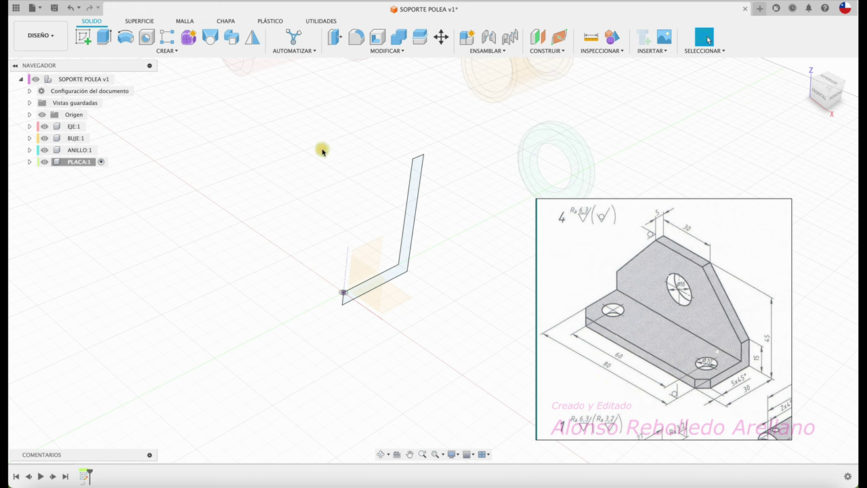
key(e)
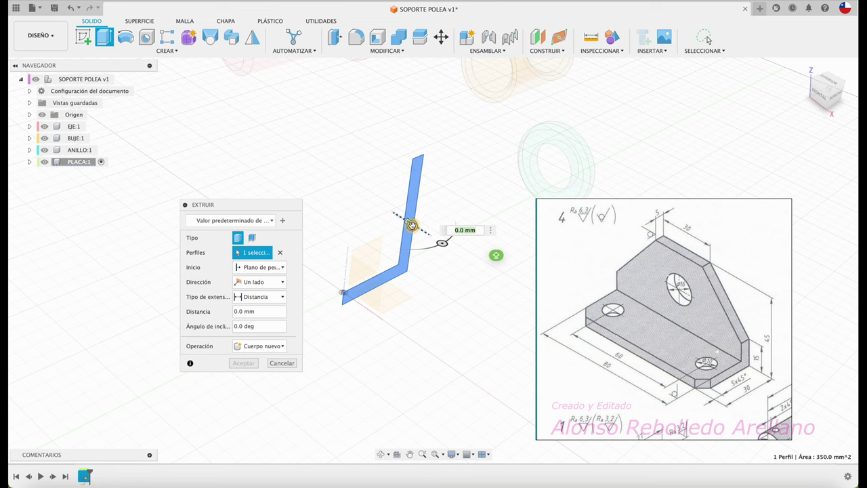
drag(411, 225, 470, 260)
click(277, 283)
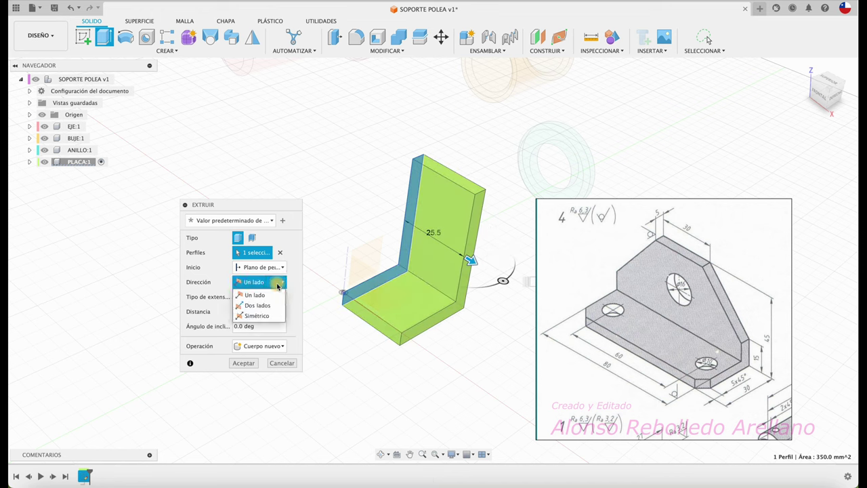
click(256, 316)
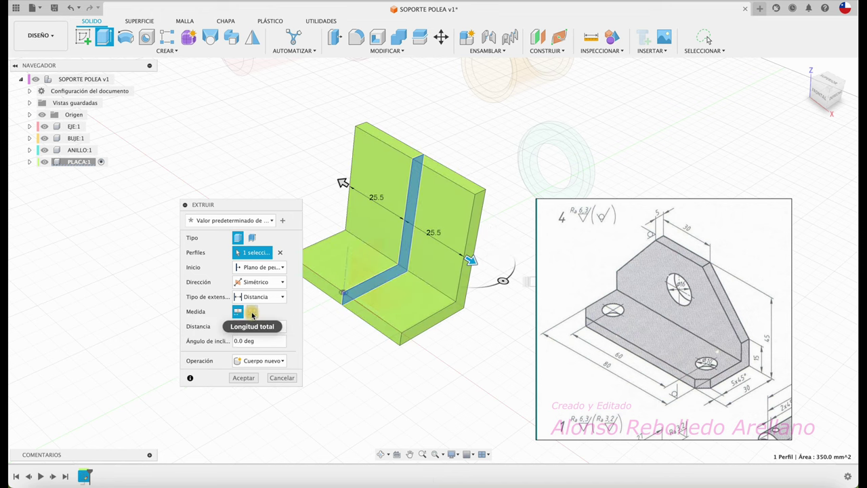
click(252, 312)
click(270, 326)
text(80)
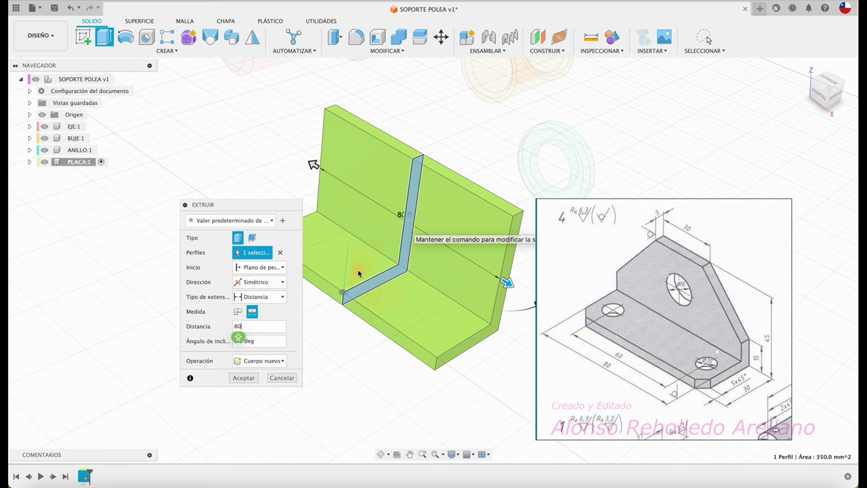
click(243, 377)
scroll(338, 389, down, 2)
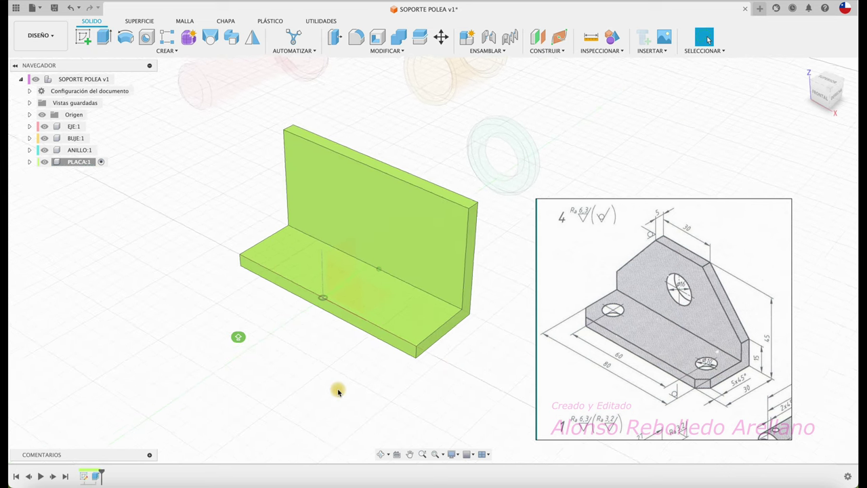
Step: Start a sketch on the plate's base face with a vertical centerline through the origin
scroll(338, 391, up, 1)
scroll(338, 391, up, 1)
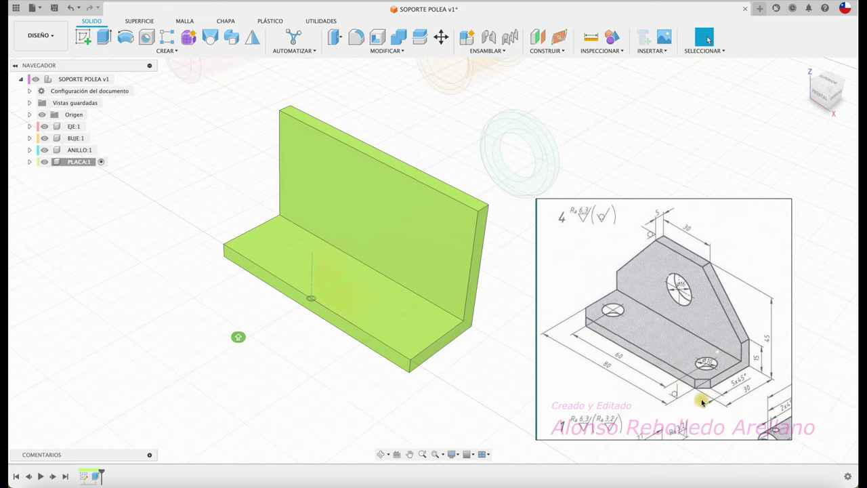
scroll(504, 422, up, 1)
scroll(472, 393, up, 1)
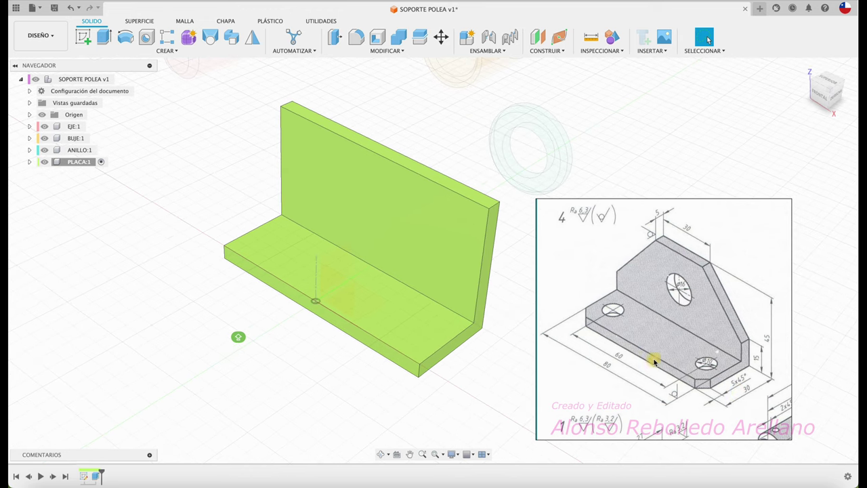
scroll(306, 271, up, 1)
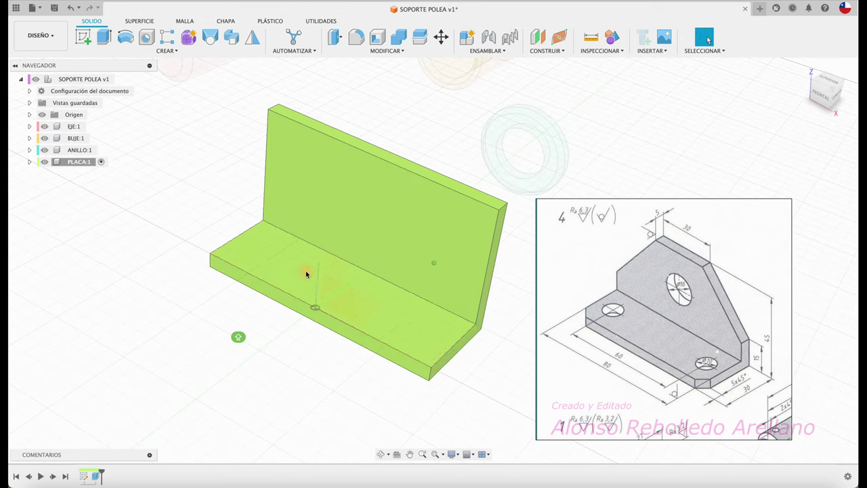
click(88, 42)
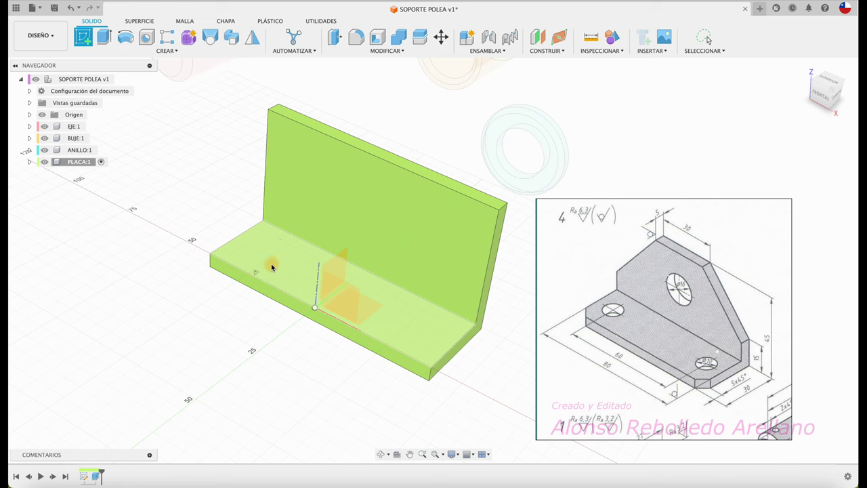
click(291, 264)
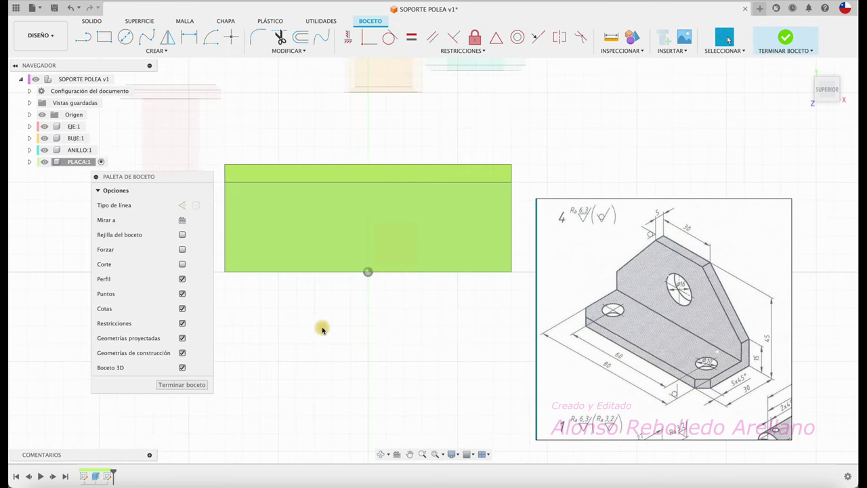
key(l)
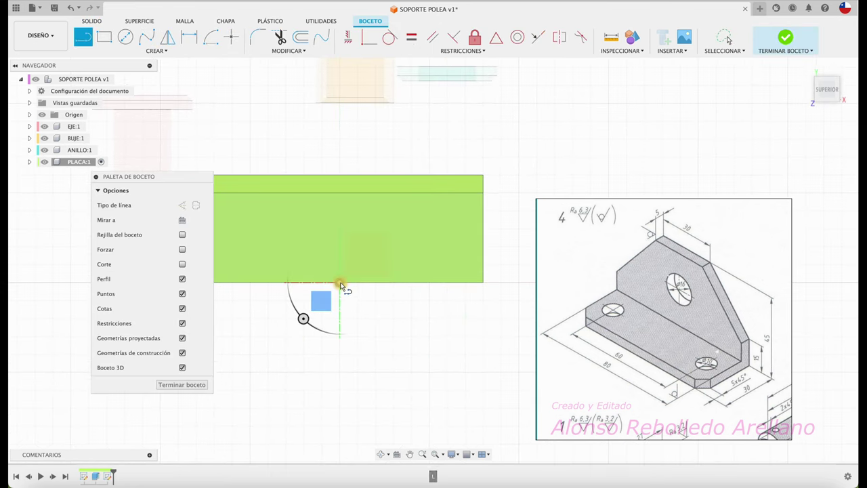
click(341, 359)
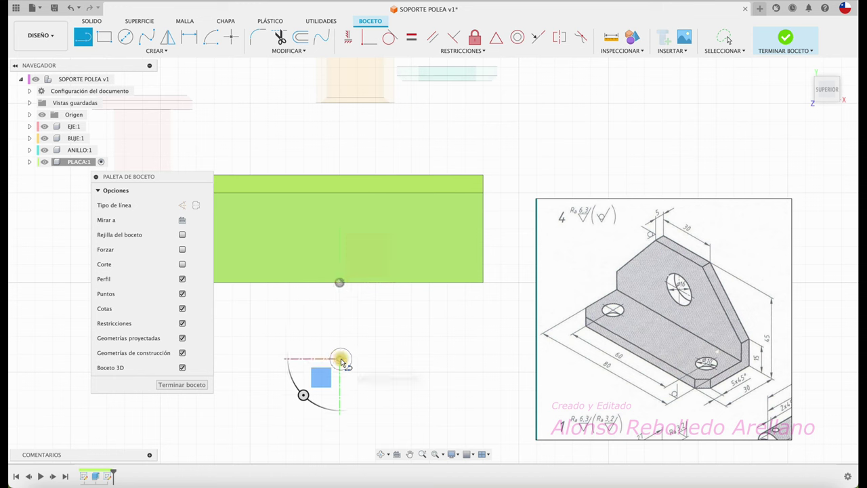
double_click(340, 102)
key(Escape)
click(339, 129)
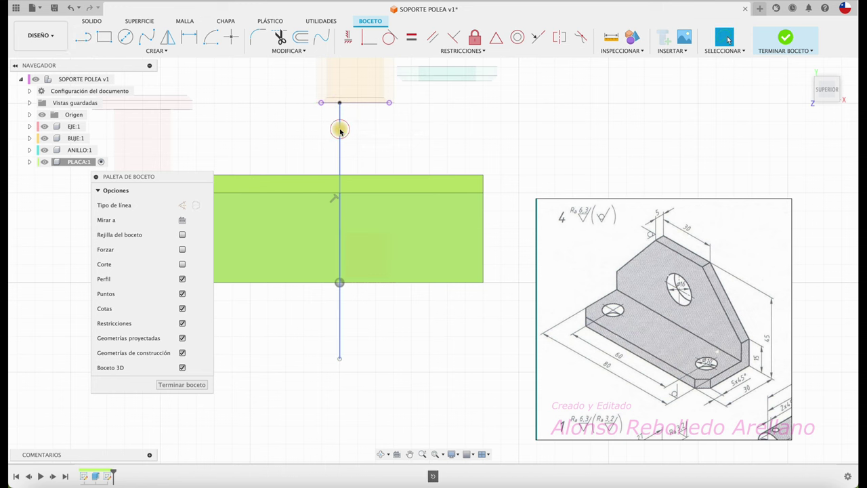
click(197, 206)
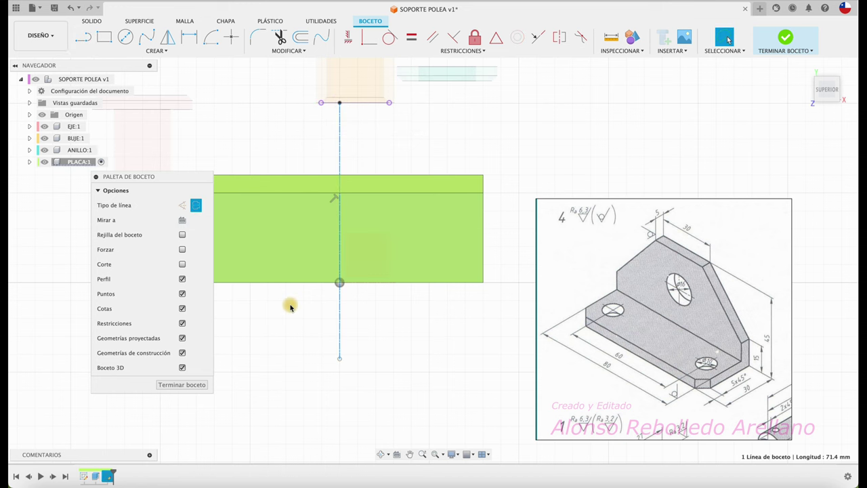
Step: Draw a hole circle on one side of the base
scroll(290, 307, left, 3)
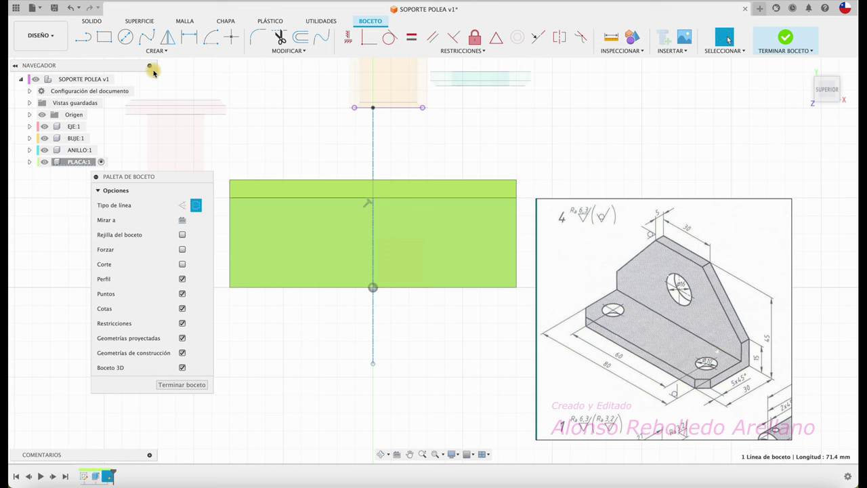
key(c)
click(373, 287)
click(265, 252)
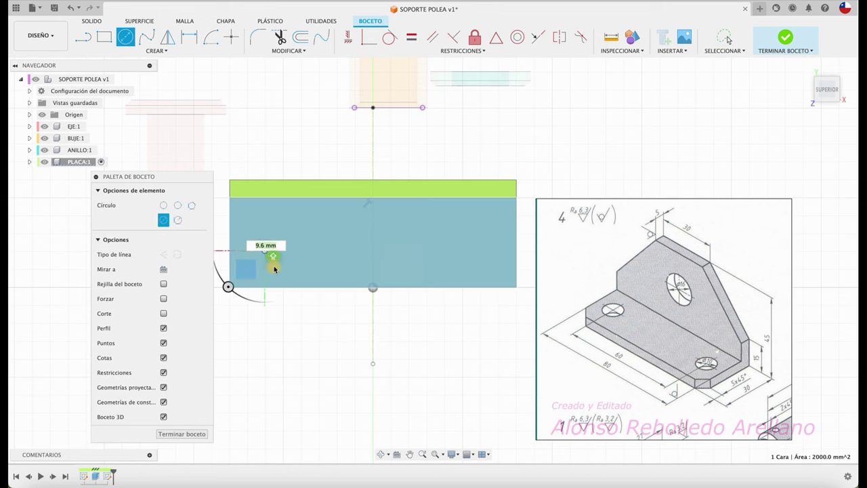
click(280, 270)
key(Escape)
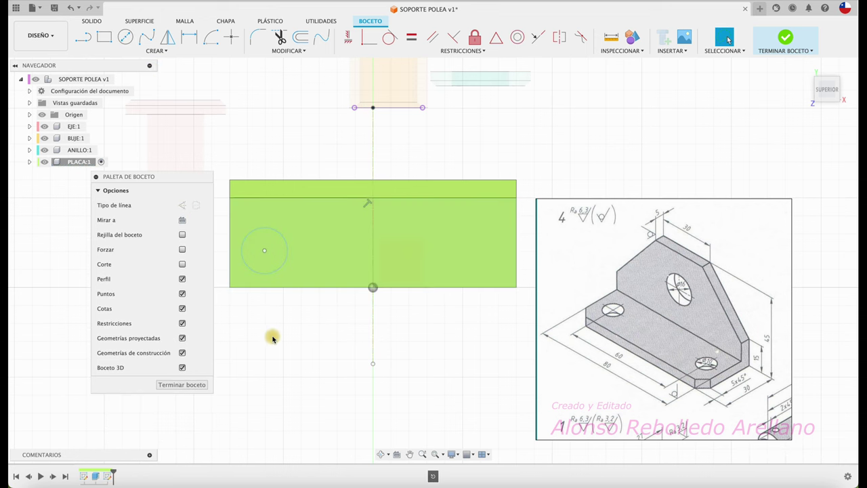
Step: Dimension the circle to Ø10 mm and 30 mm from the centerline
key(d)
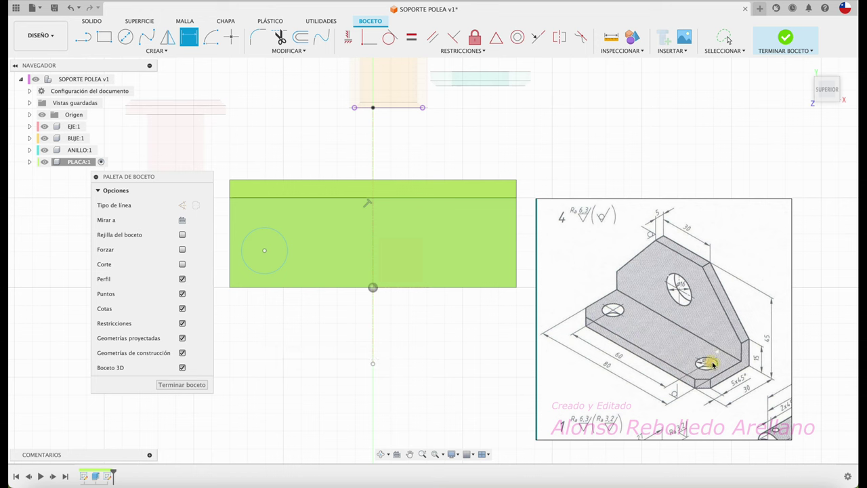
click(283, 269)
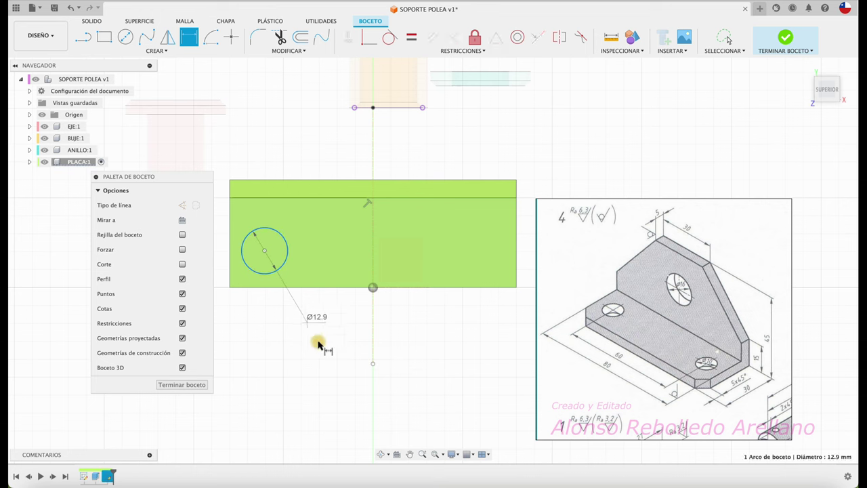
click(318, 342)
text(10)
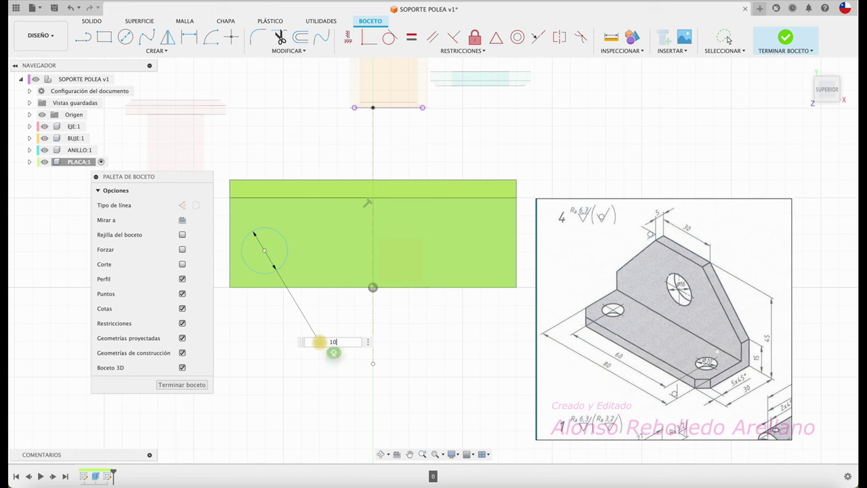
key(Return)
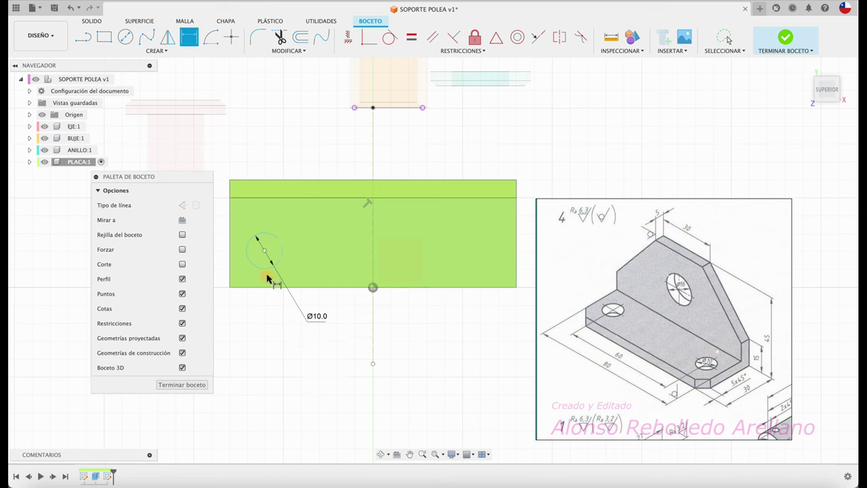
click(249, 250)
click(371, 256)
click(319, 366)
text(30)
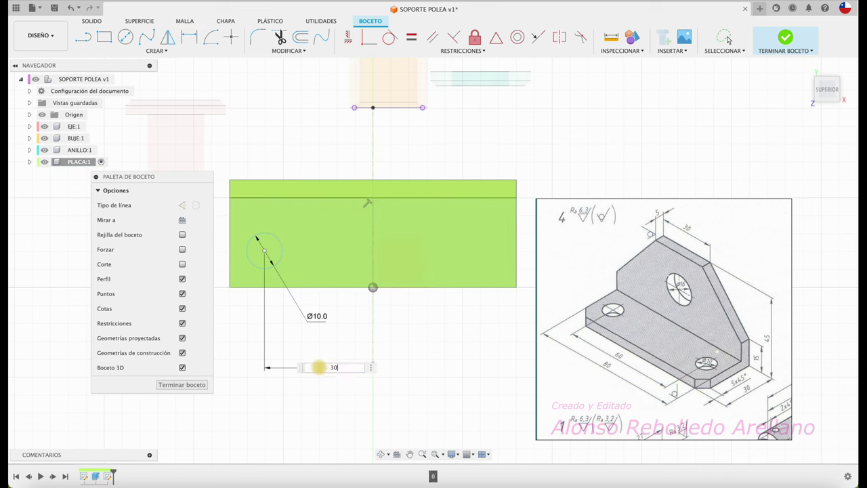
key(Return)
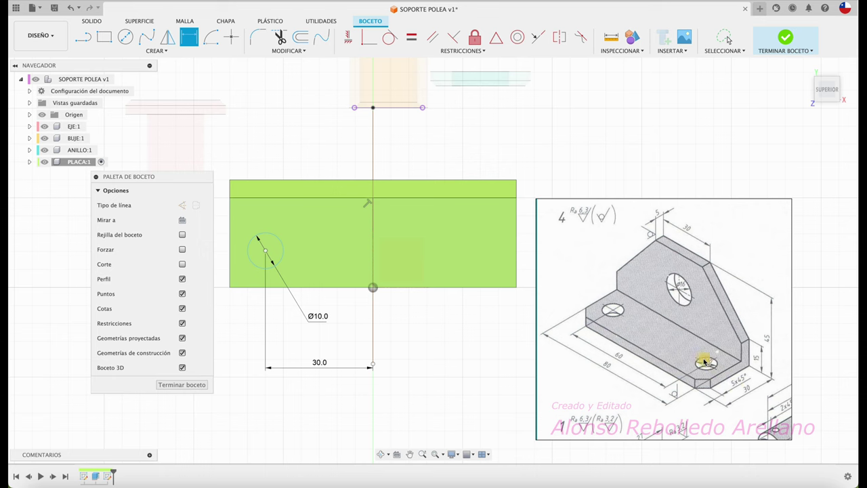
Step: Locate the circle 15 mm from the plate's bottom edge
scroll(435, 259, up, 2)
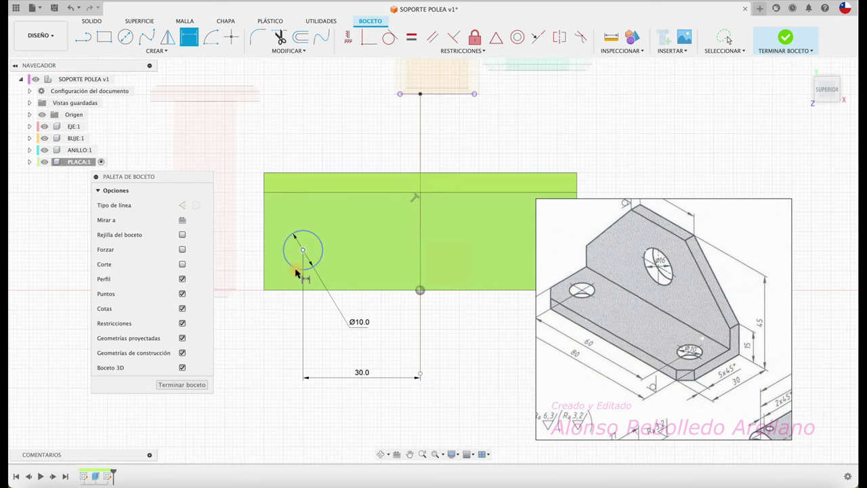
click(296, 271)
click(295, 290)
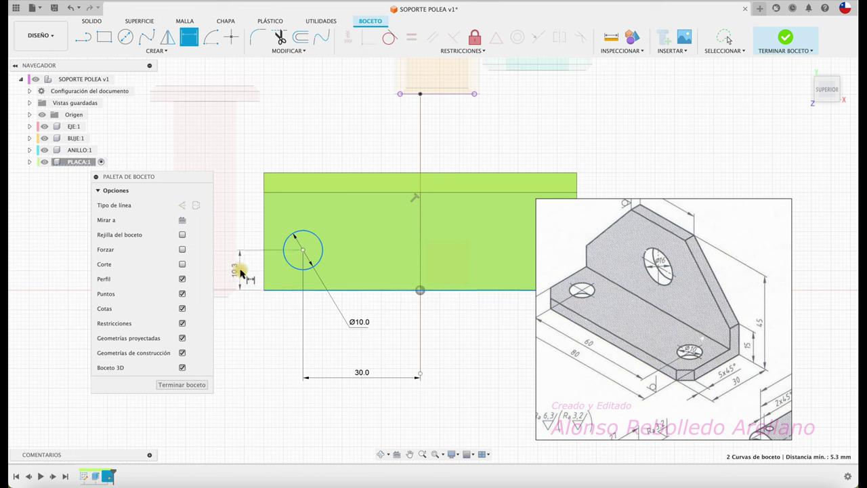
click(241, 271)
text(15)
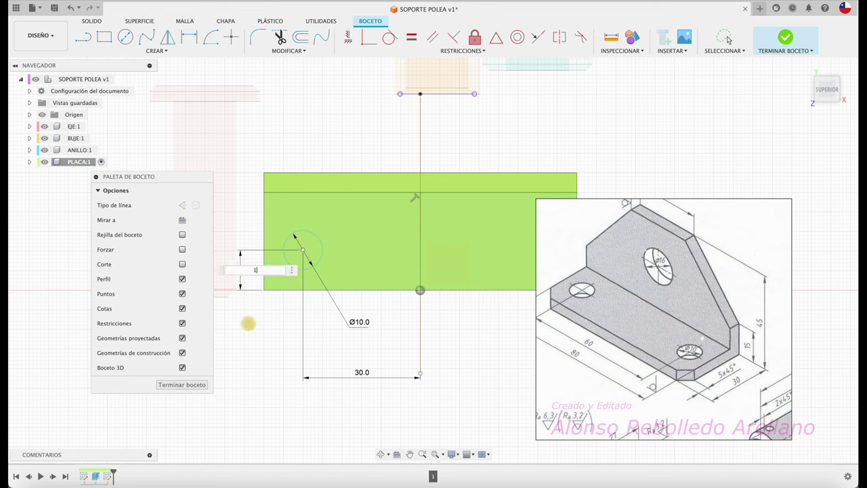
key(Return)
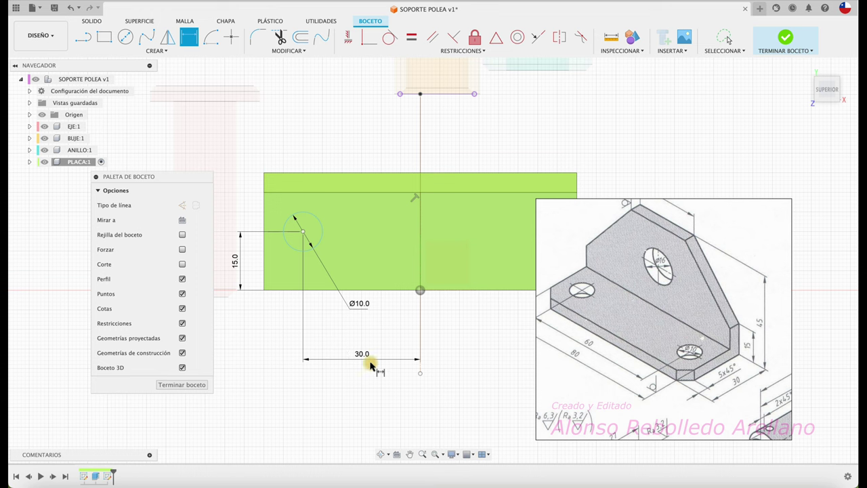
key(Escape)
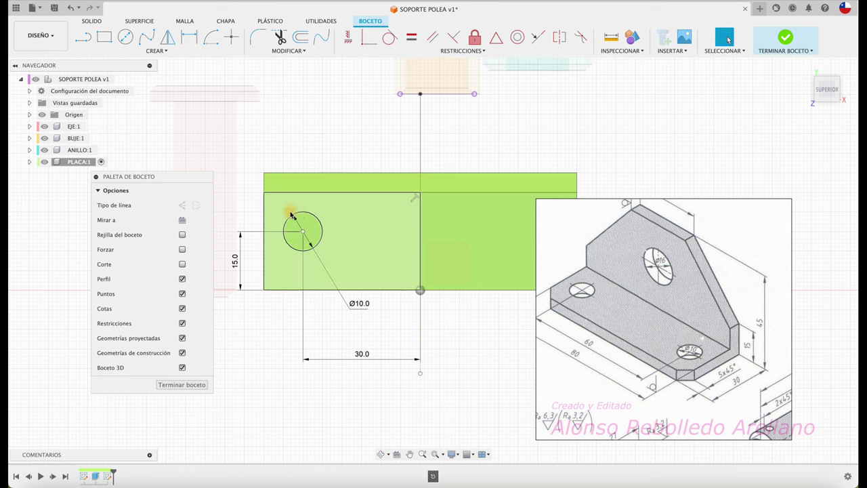
click(311, 216)
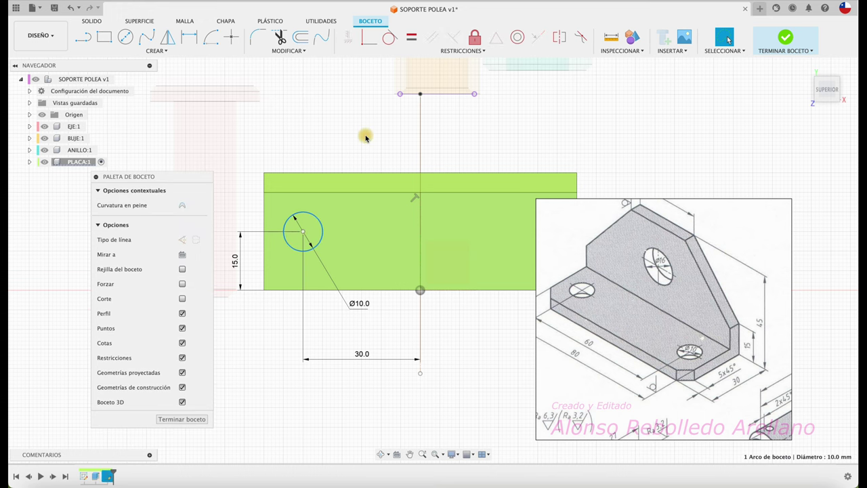
Step: Mirror the Ø10 circle across the vertical centerline
scroll(366, 138, right, 2)
click(167, 37)
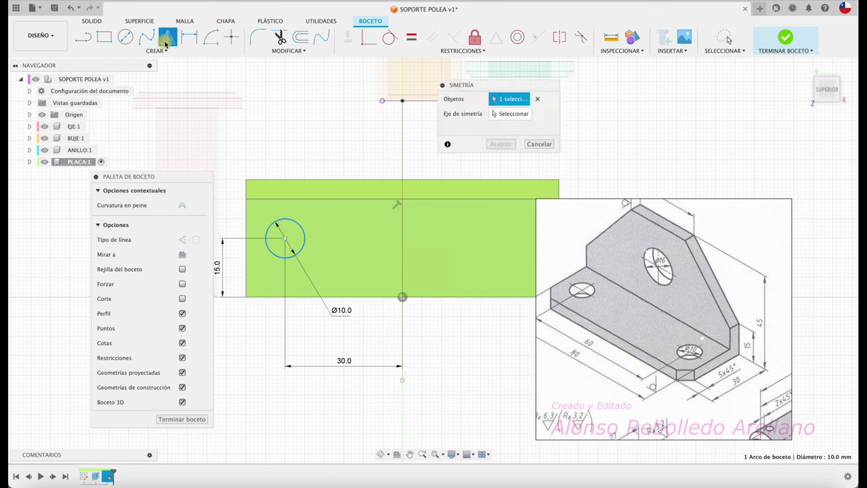
click(505, 114)
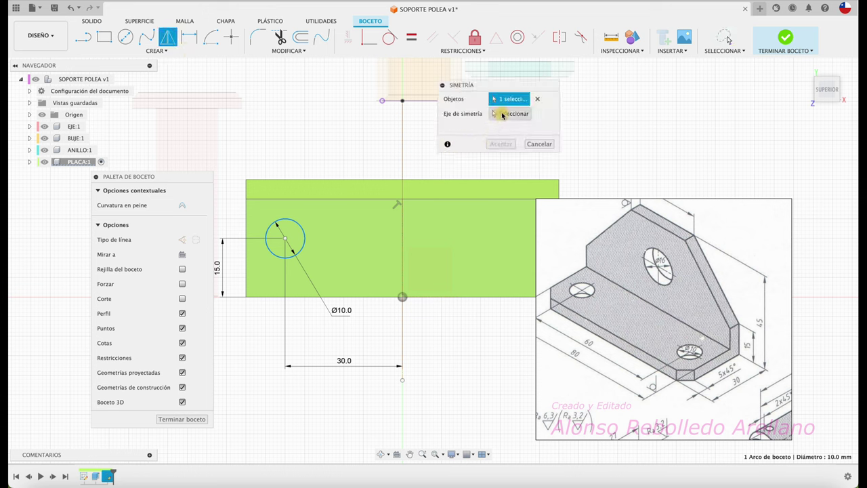
click(403, 237)
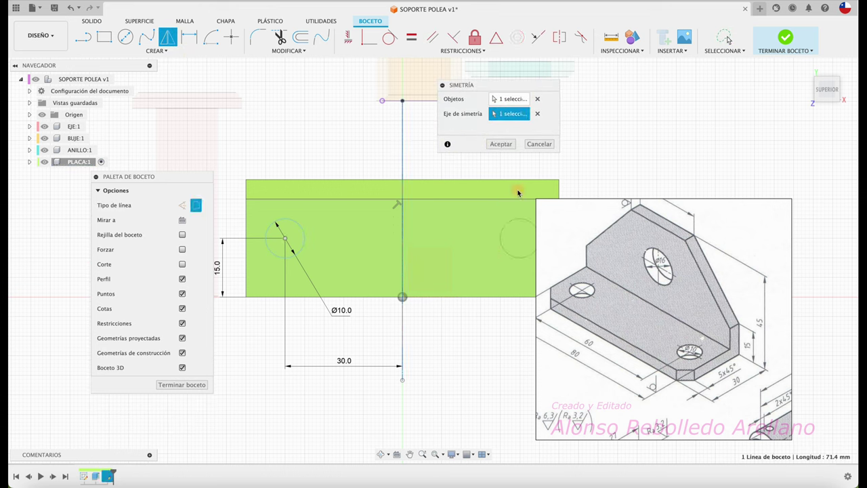
click(501, 144)
key(F6)
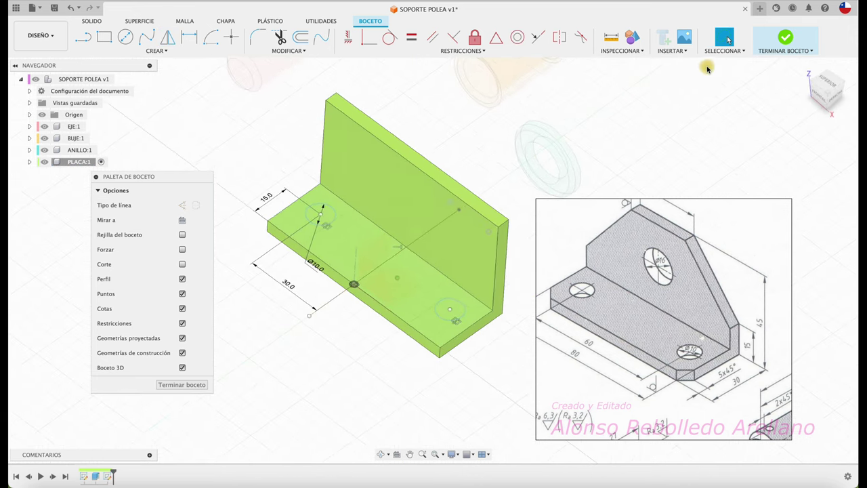
Step: Finish the sketch and extrude both circles as a cut through the base plate
click(784, 38)
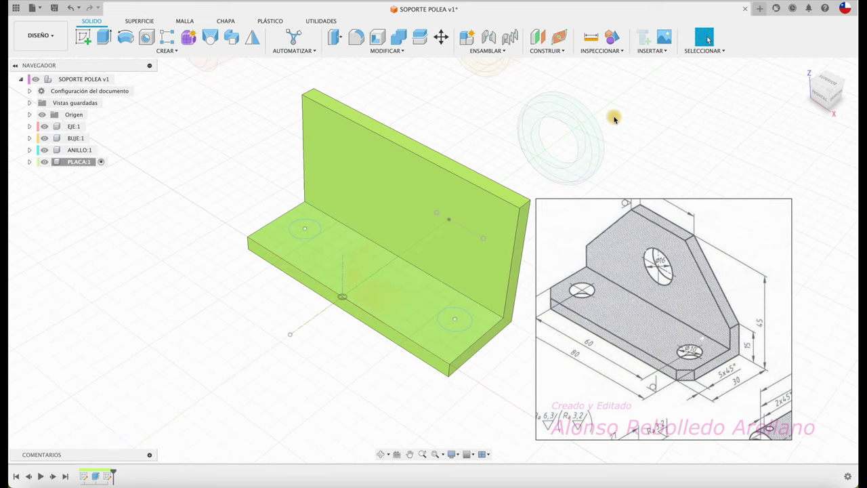
key(e)
click(455, 320)
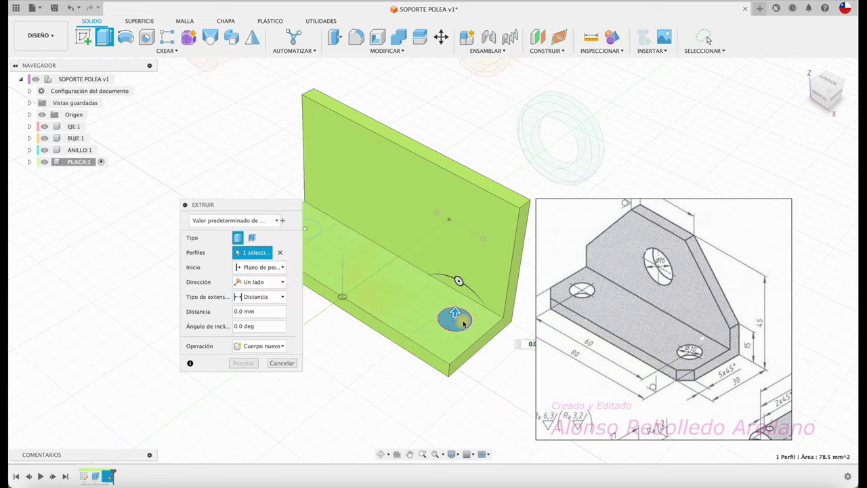
click(332, 229)
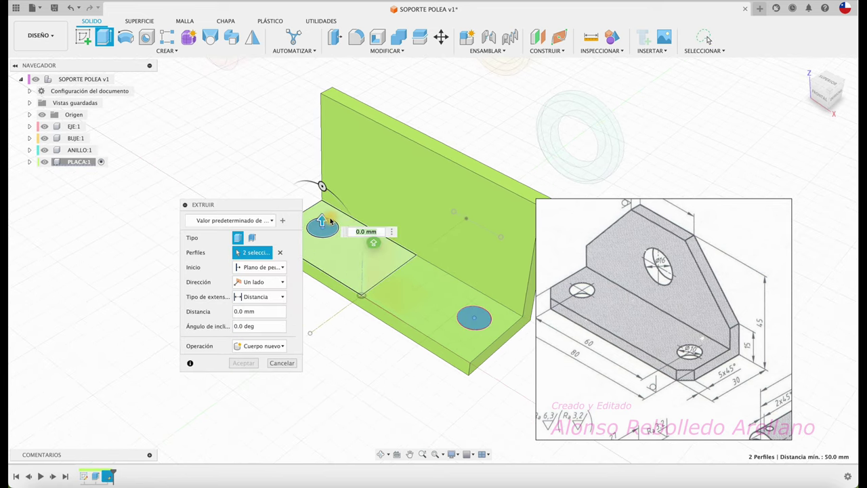
drag(323, 228, 330, 332)
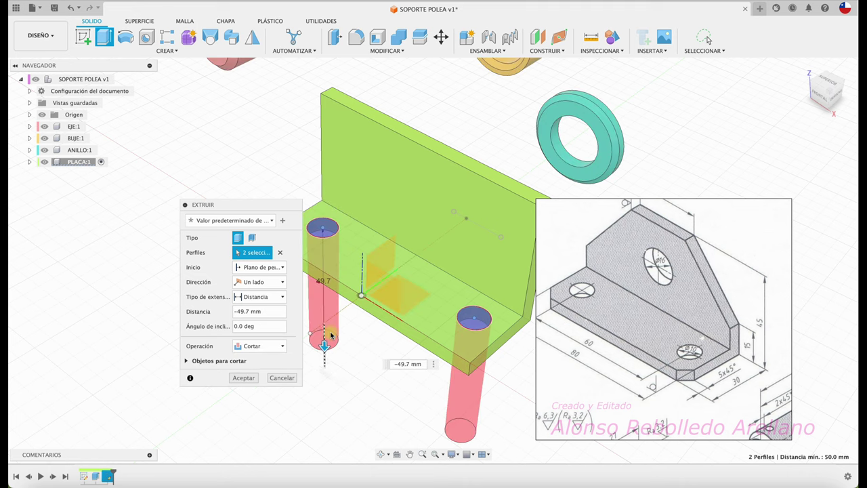
click(241, 377)
scroll(645, 382, up, 3)
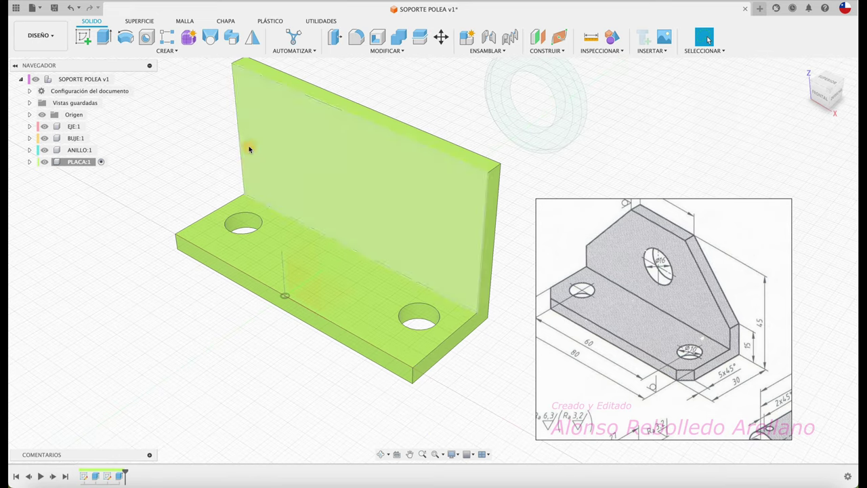
click(386, 51)
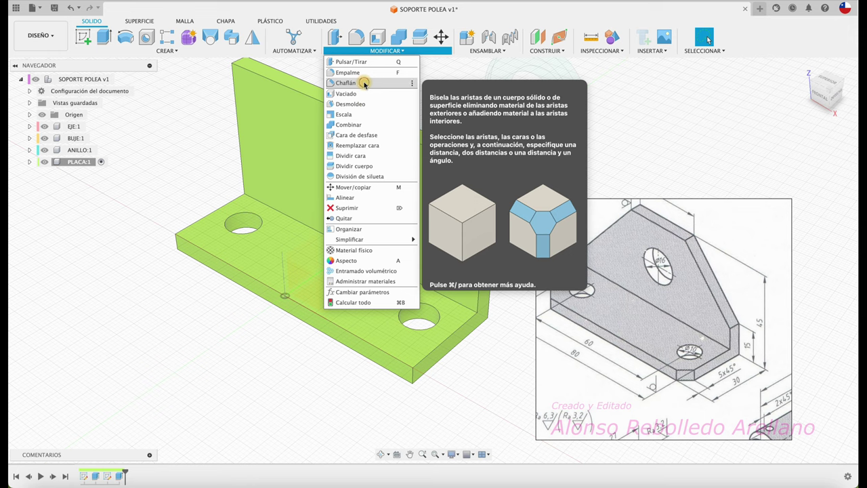
Step: Chamfer the two outer corner edges of the base plate by 5 mm
click(345, 82)
click(409, 379)
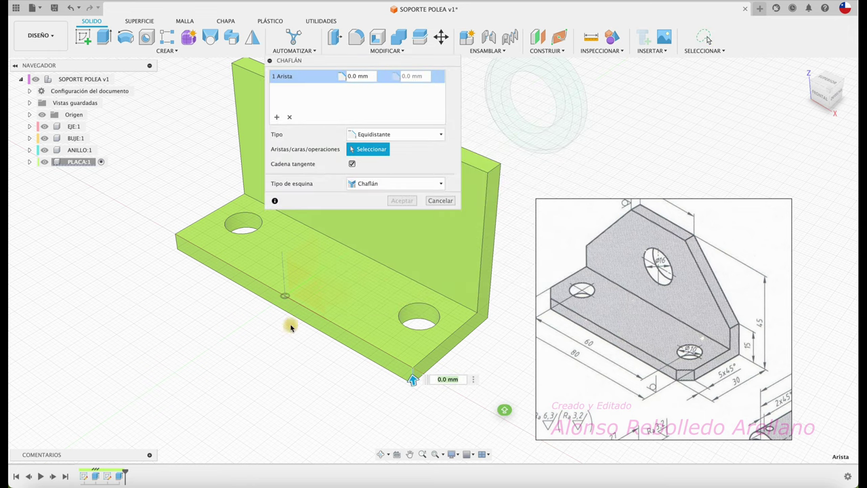
click(175, 240)
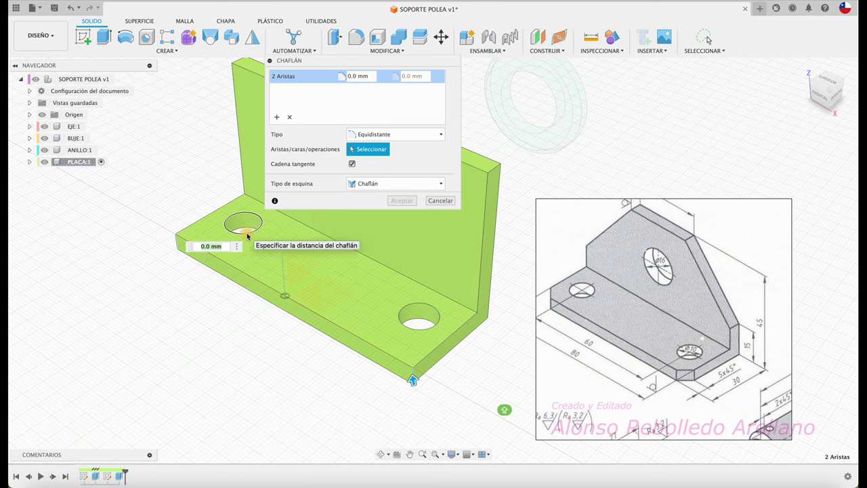
text(5)
key(Return)
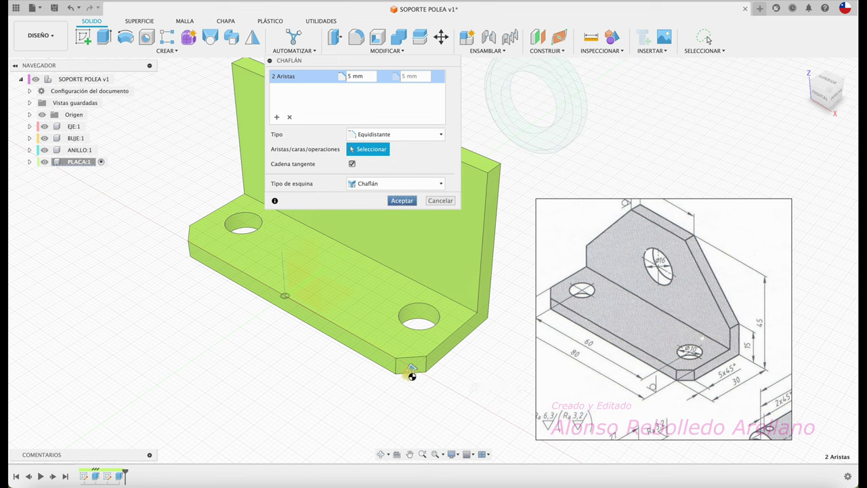
click(405, 201)
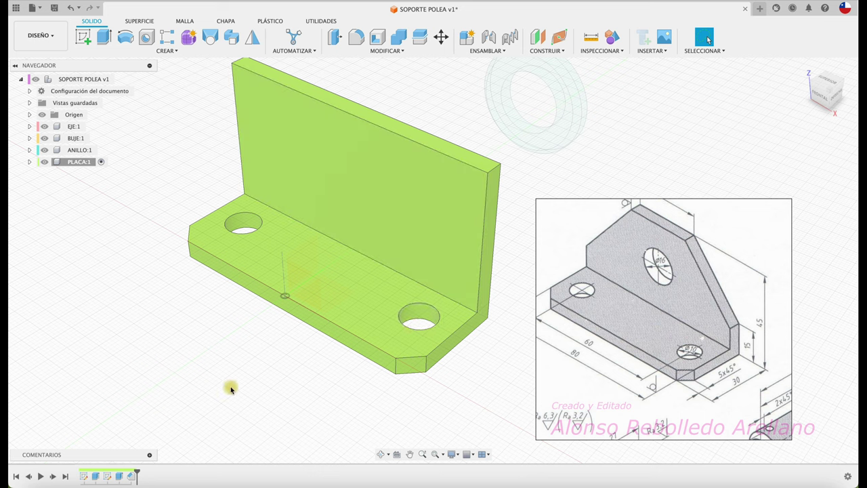
Step: Try moving both hole walls along Y, then cancel the move
click(417, 317)
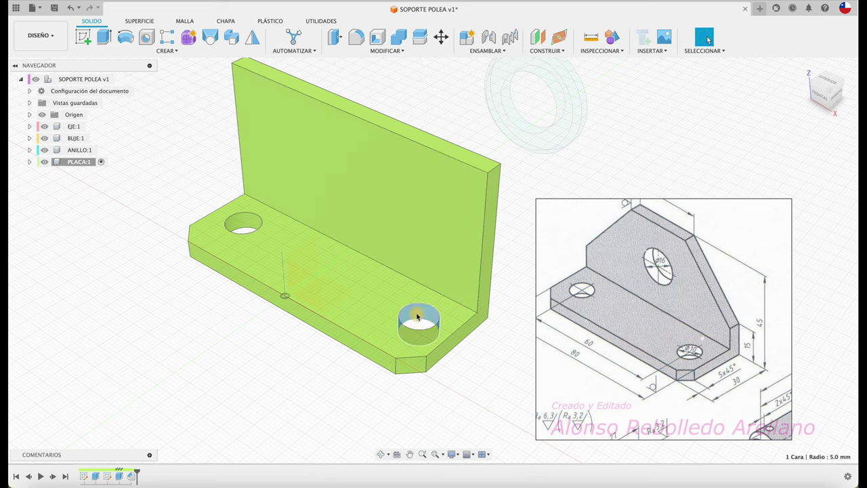
shift+click(245, 221)
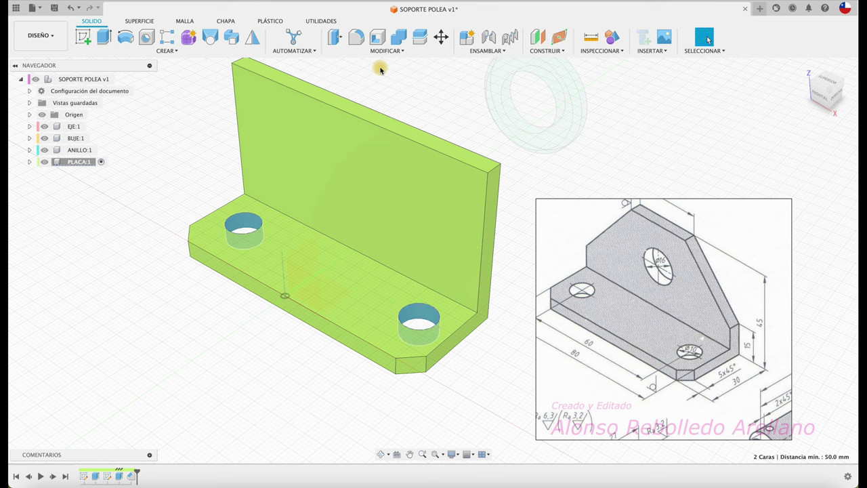
key(m)
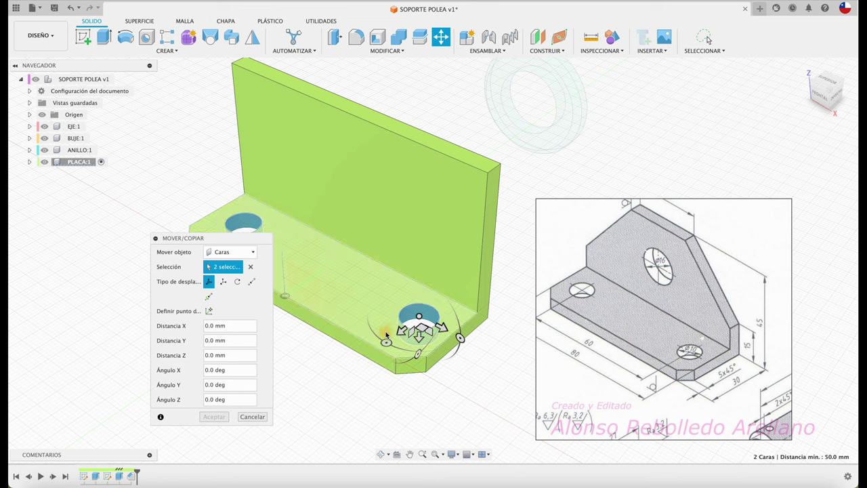
drag(403, 331, 401, 331)
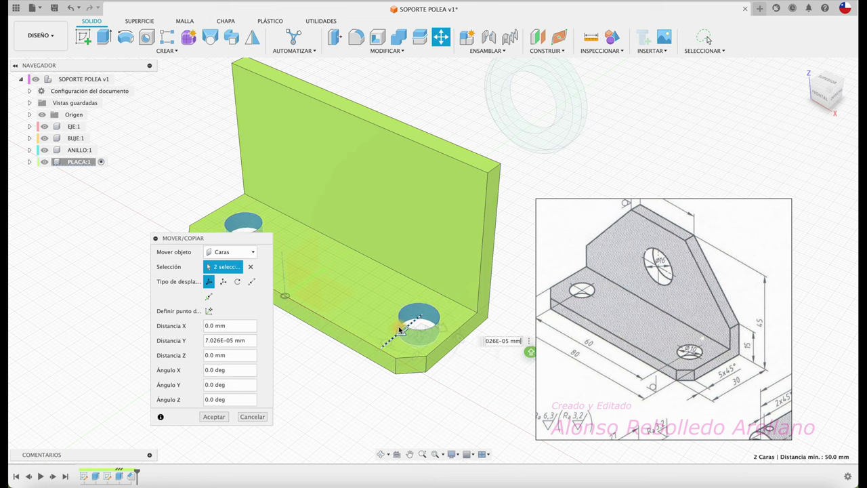
drag(401, 331, 403, 329)
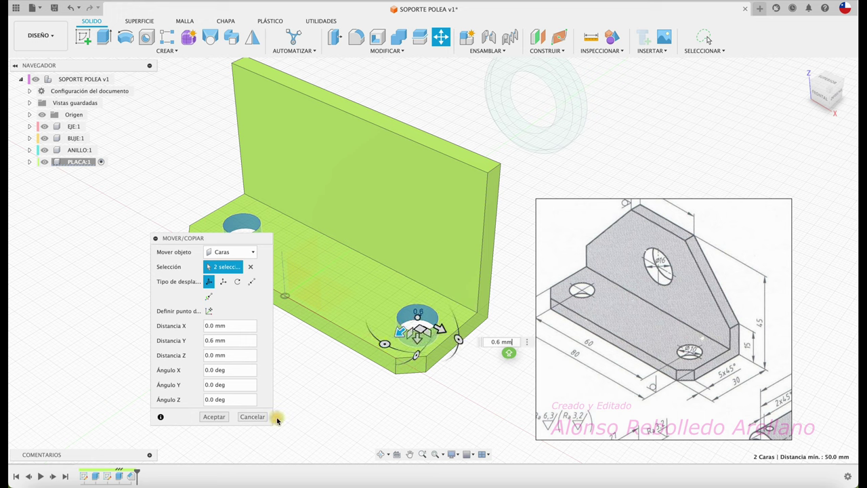
click(262, 418)
Step: Move both base hole faces 2 mm along Y with Move/Copy
click(251, 222)
shift+click(419, 317)
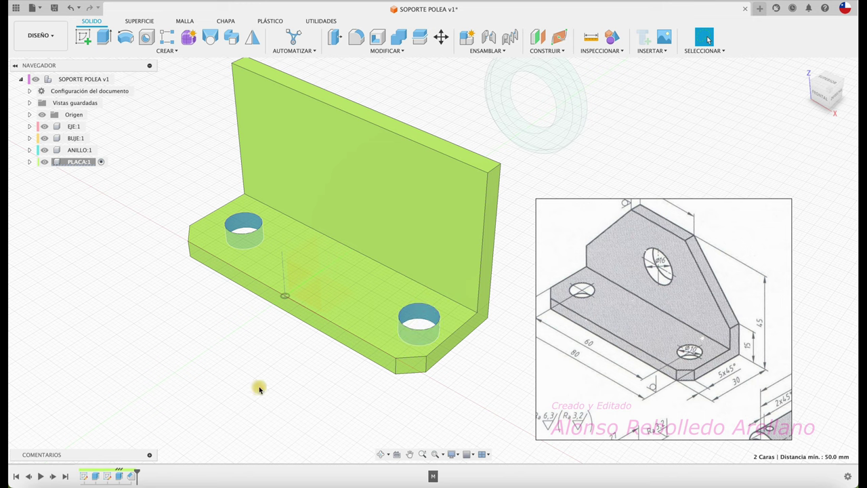
key(m)
drag(229, 241, 118, 248)
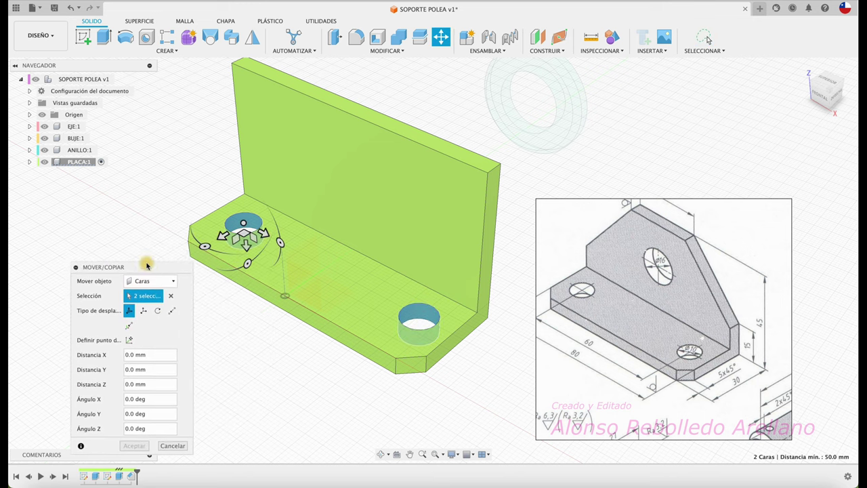
drag(225, 237, 217, 244)
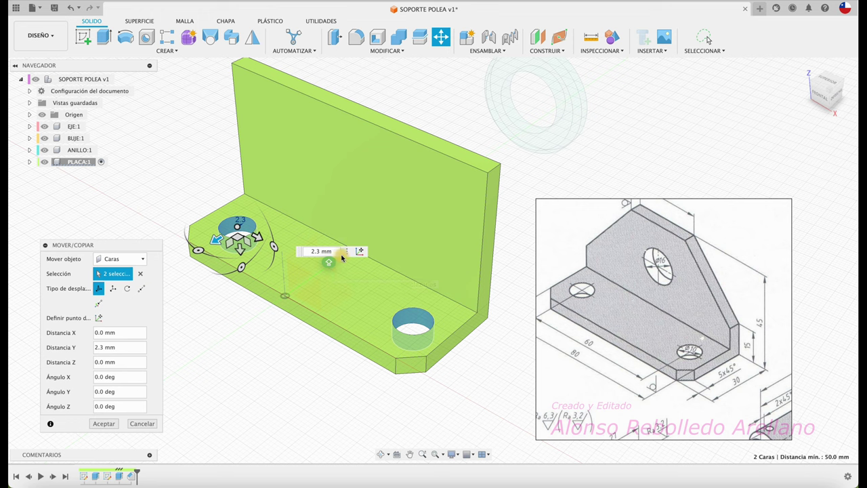
text(2)
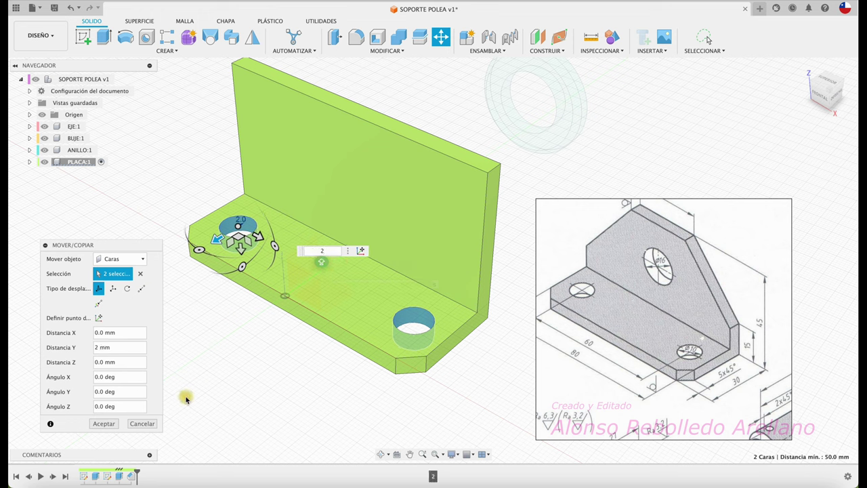
click(104, 424)
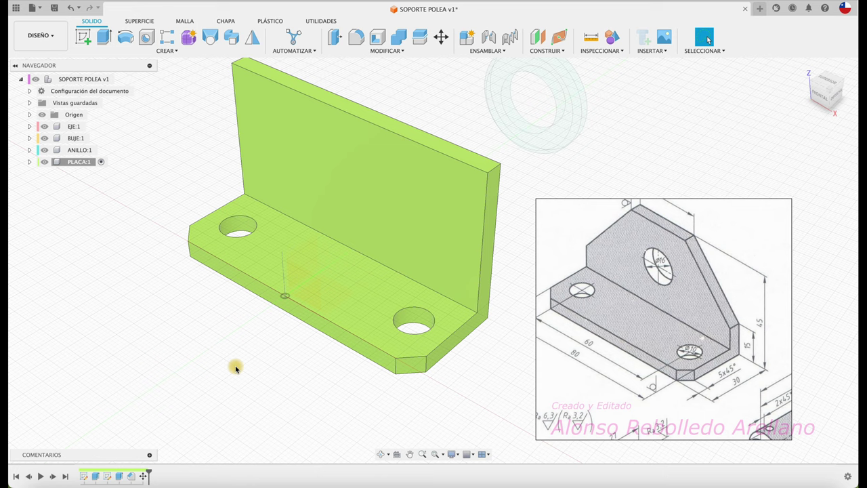
Step: Orbit the view toward the front of the bracket
mouse_move(172, 337)
shift+middle_down()
mouse_move(193, 353)
mouse_move(465, 156)
shift+middle_up()
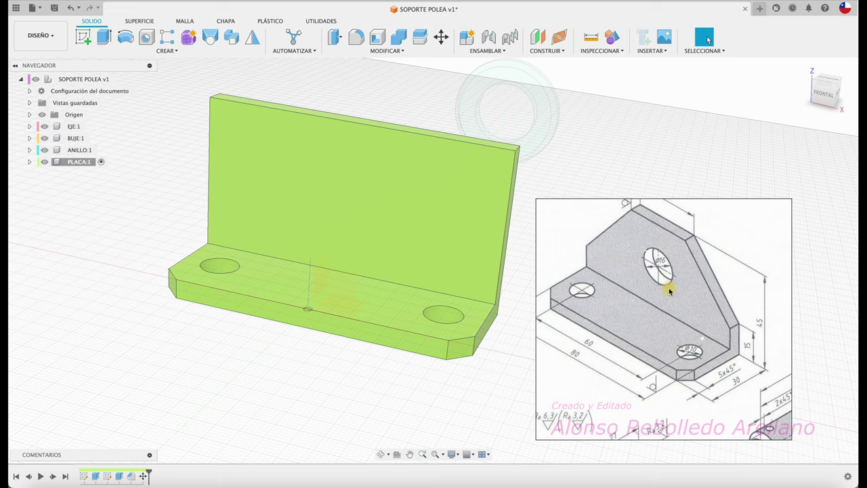
shift+middle_drag(669, 290, 666, 296)
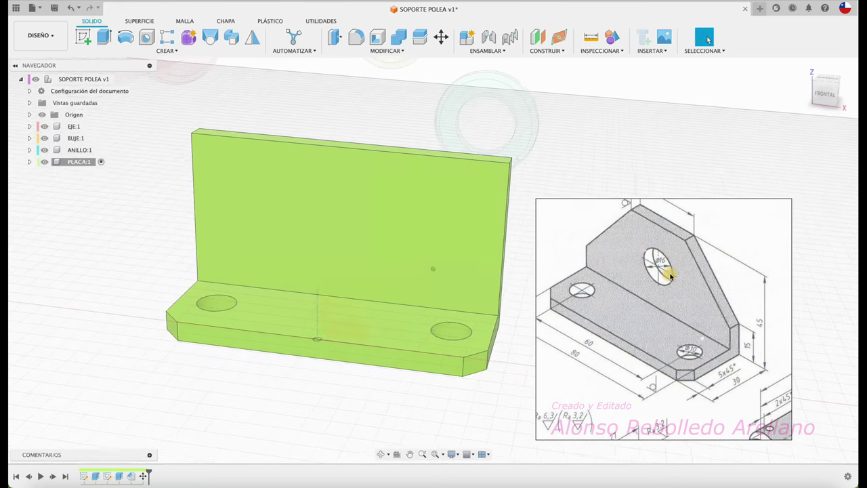
shift+middle_drag(667, 275, 267, 114)
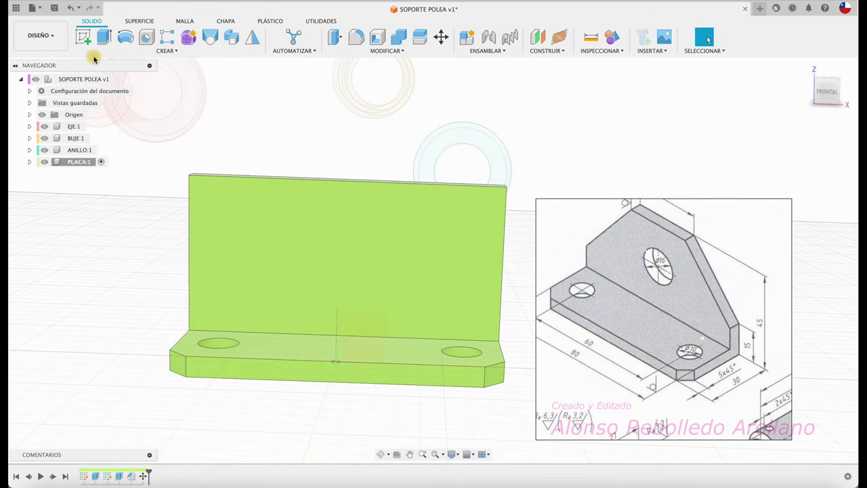
click(83, 37)
Step: Sketch on the upright's back face a vertical line up from the origin, made construction
click(309, 235)
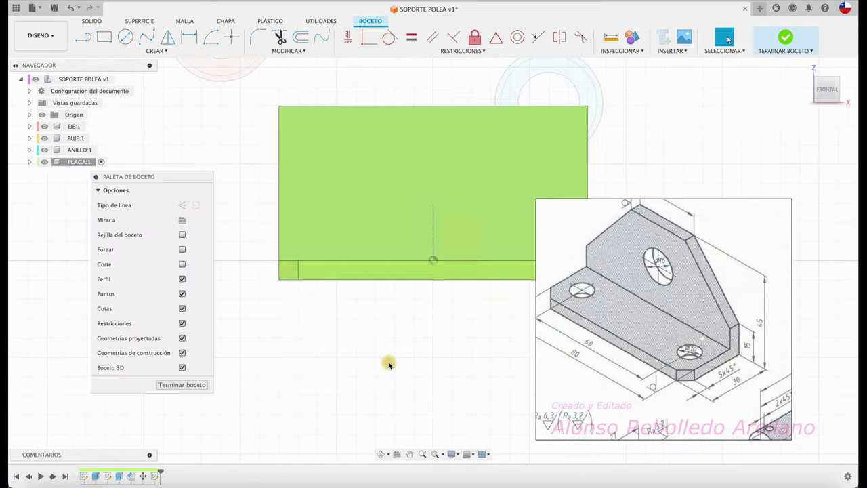
key(l)
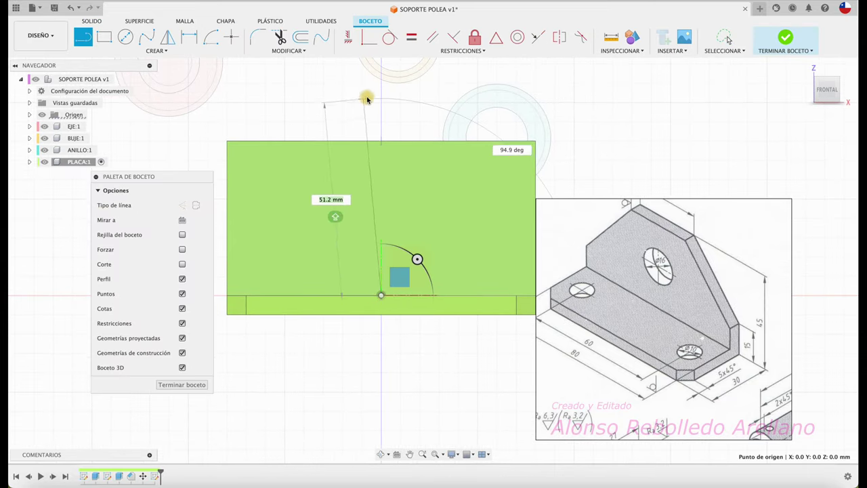
click(380, 96)
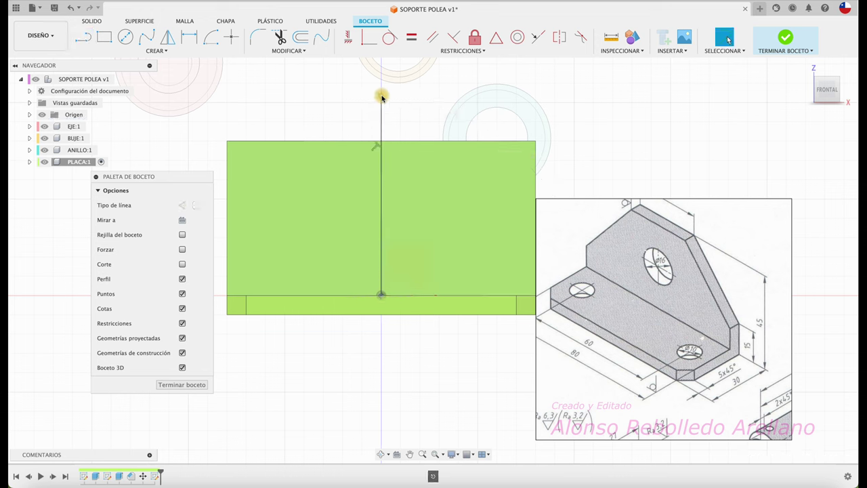
key(t)
key(Escape)
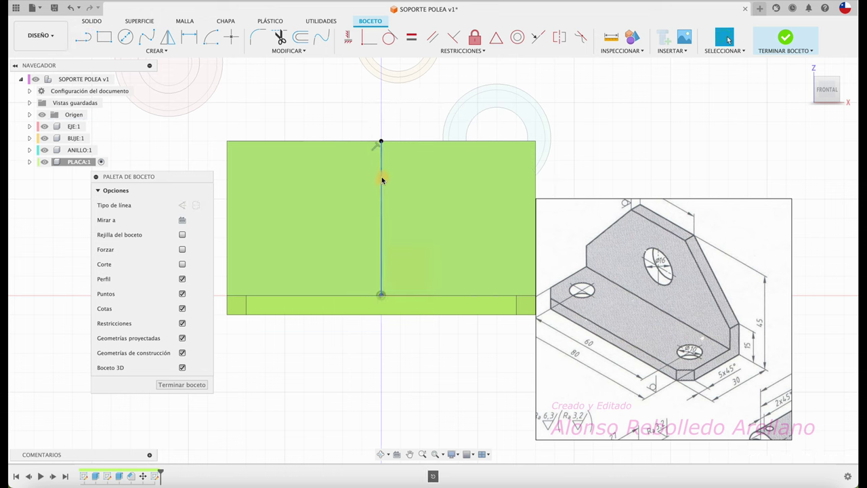
click(381, 179)
click(196, 204)
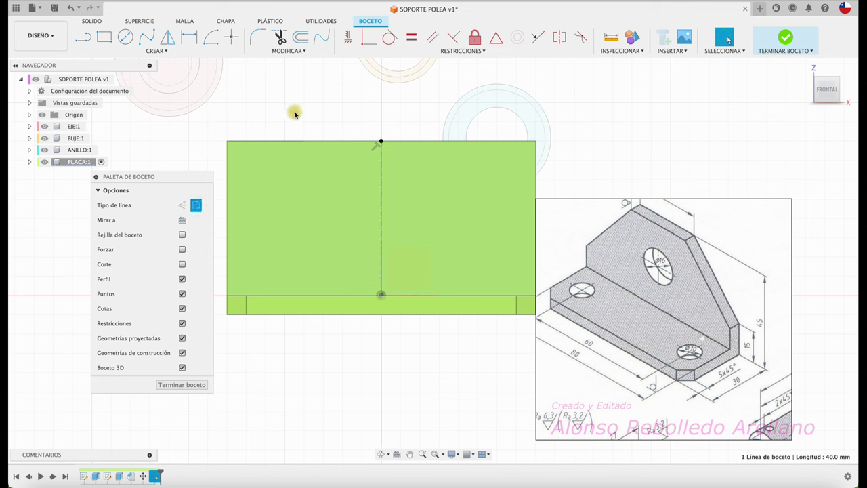
Step: Draw a centre-diameter circle on the construction line and dimension its diameter, typing 10
click(125, 37)
click(381, 295)
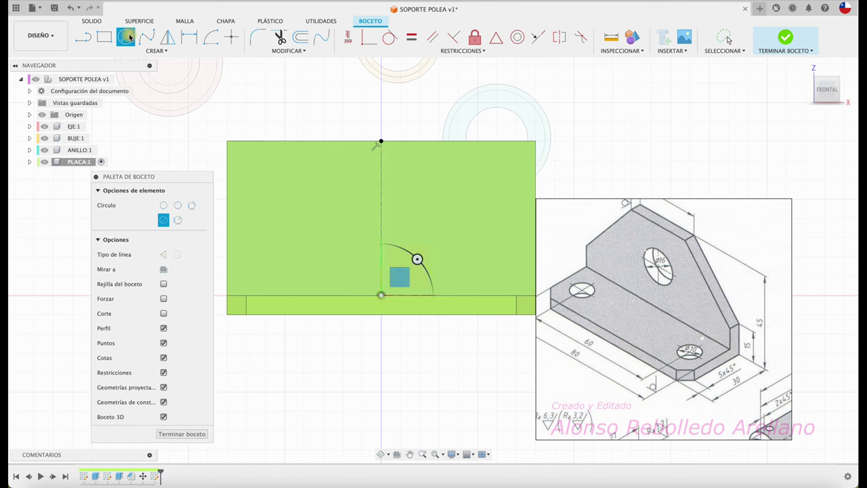
click(382, 218)
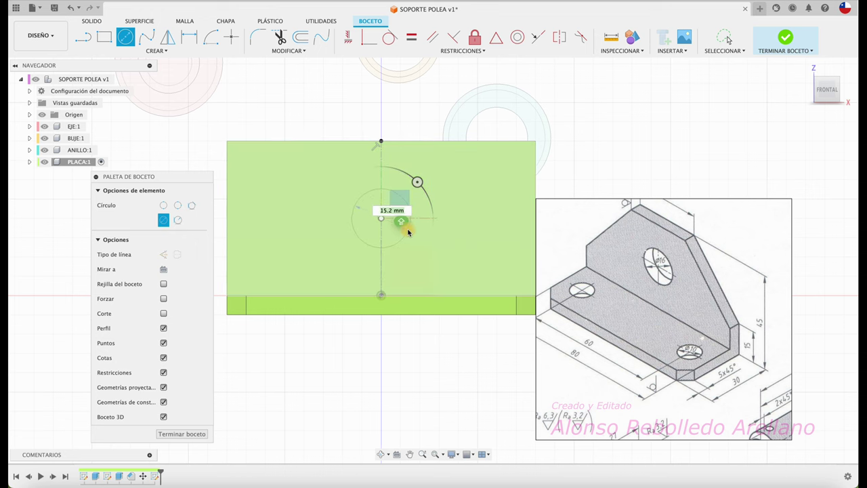
click(408, 227)
key(d)
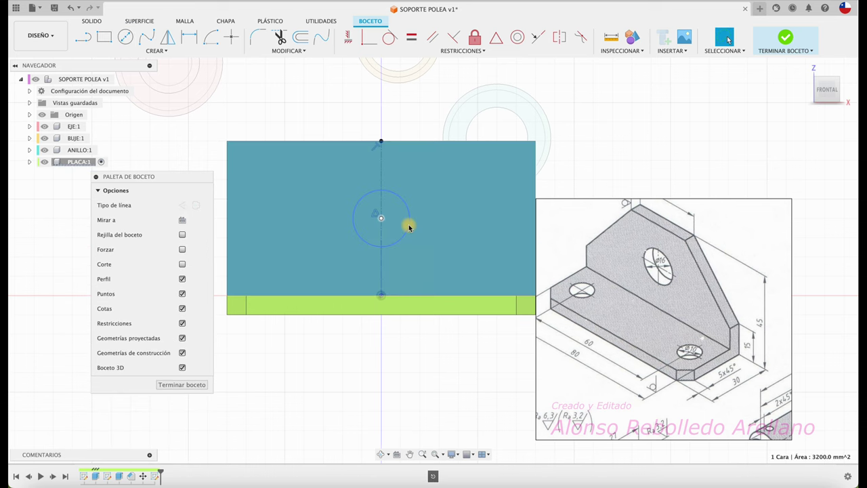
click(403, 204)
click(455, 101)
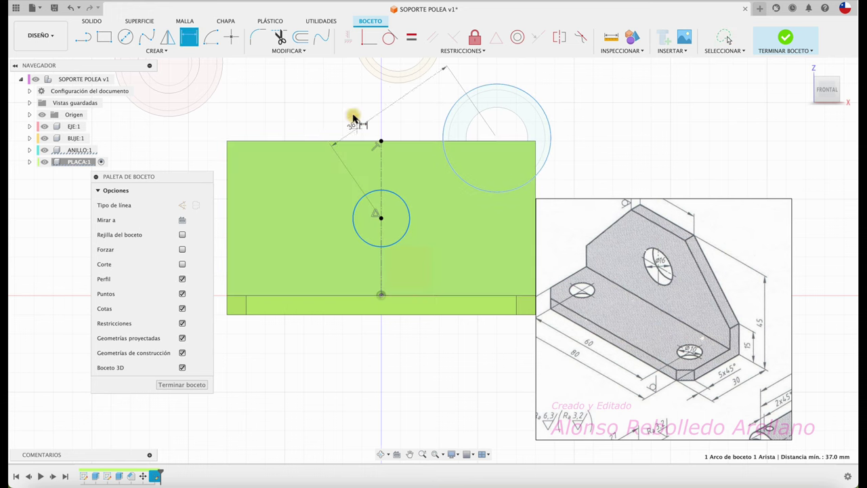
key(ctrl+z)
key(d)
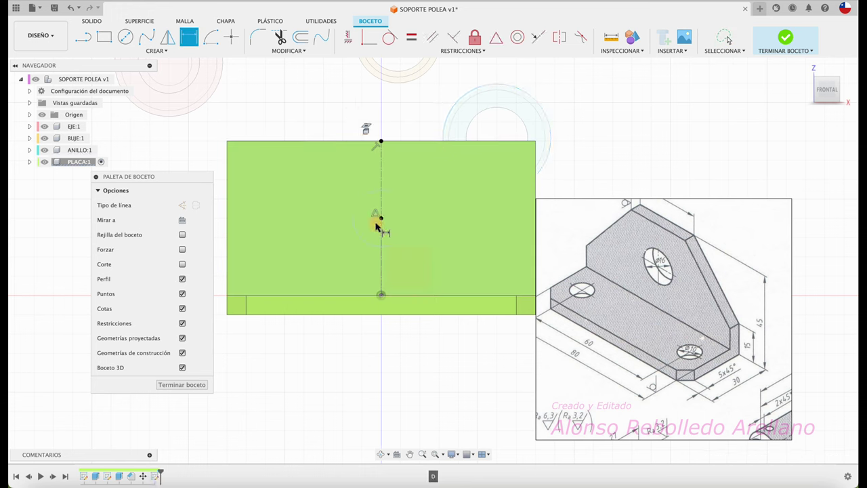
click(364, 202)
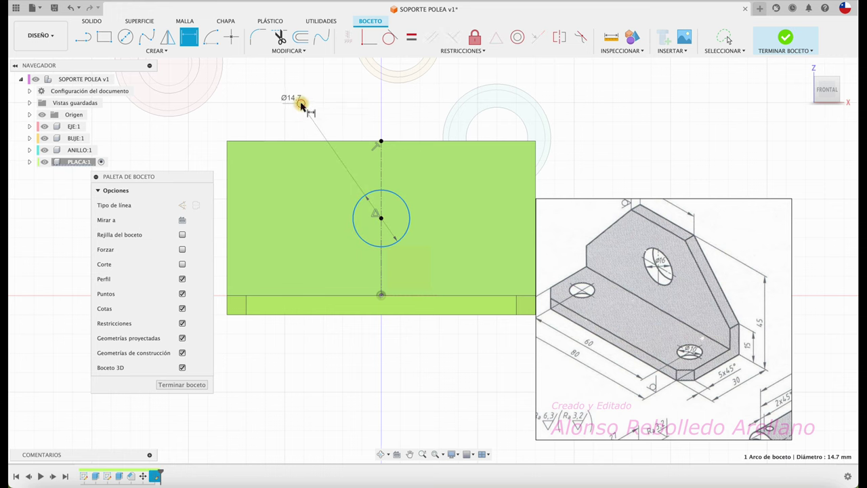
click(300, 102)
text(10)
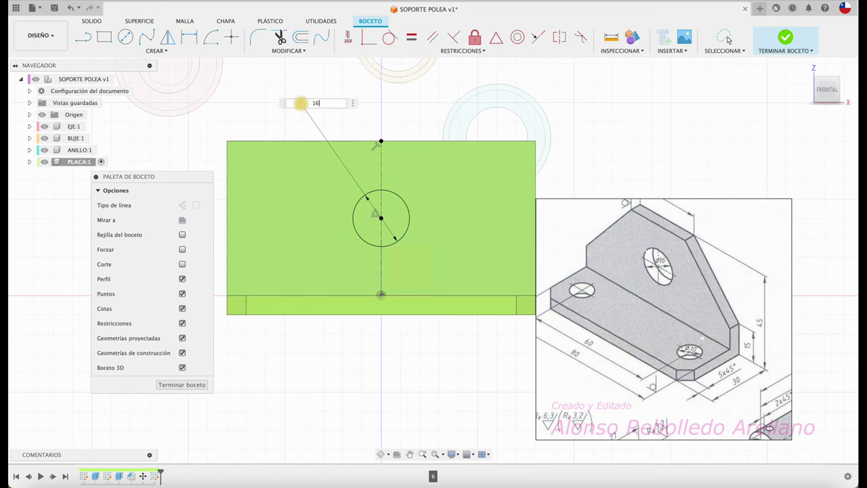
key(Return)
Step: Start extruding the circle, picking its first half as the profile
shift+middle_drag(300, 103, 311, 139)
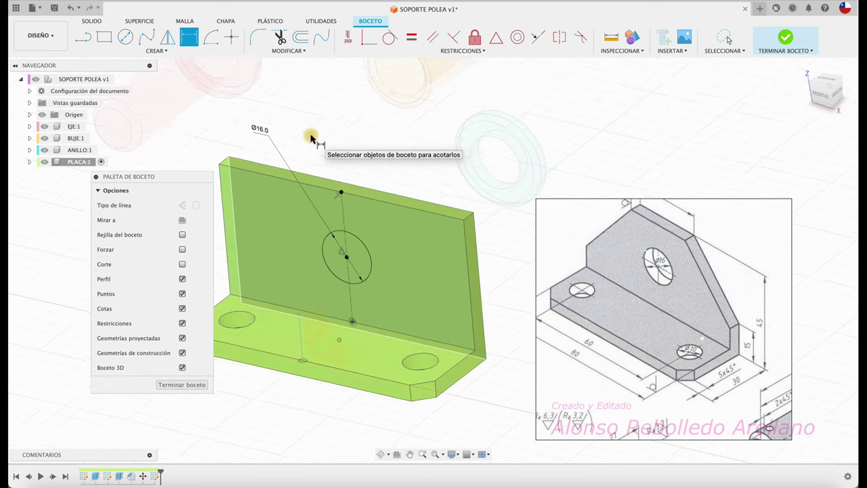
key(e)
click(348, 252)
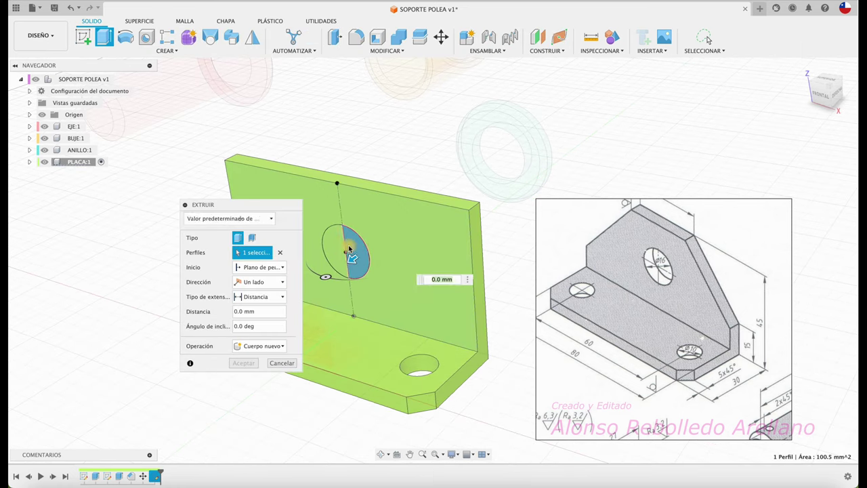
Step: Cut both circle halves through the upright as the round hole, then inspect it
click(333, 252)
mouse_move(346, 245)
mouse_down()
mouse_move(359, 223)
mouse_move(384, 215)
mouse_up()
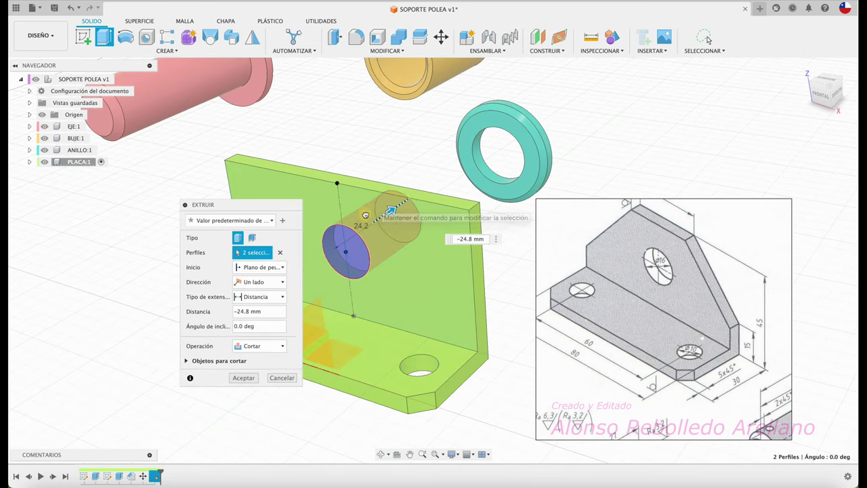
click(248, 378)
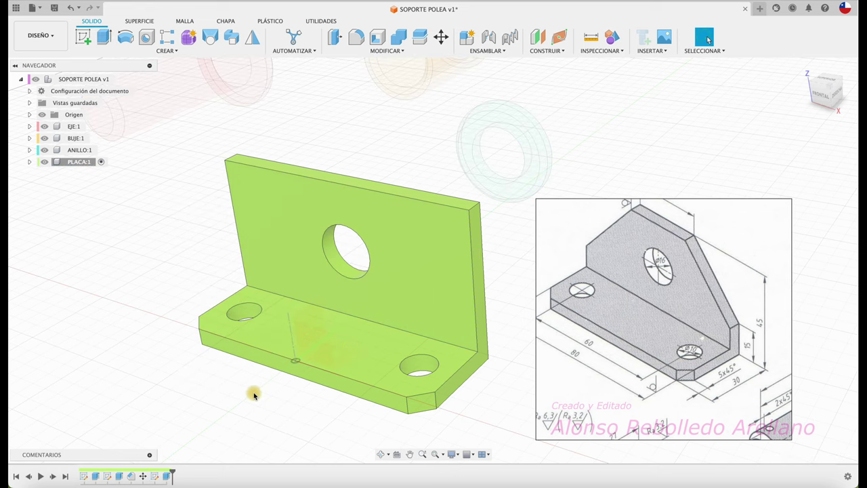
shift+middle_drag(252, 393, 374, 370)
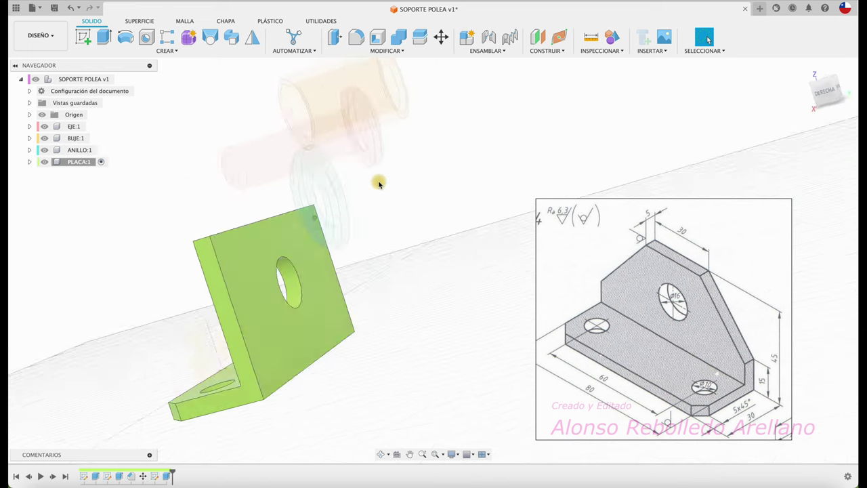
click(93, 42)
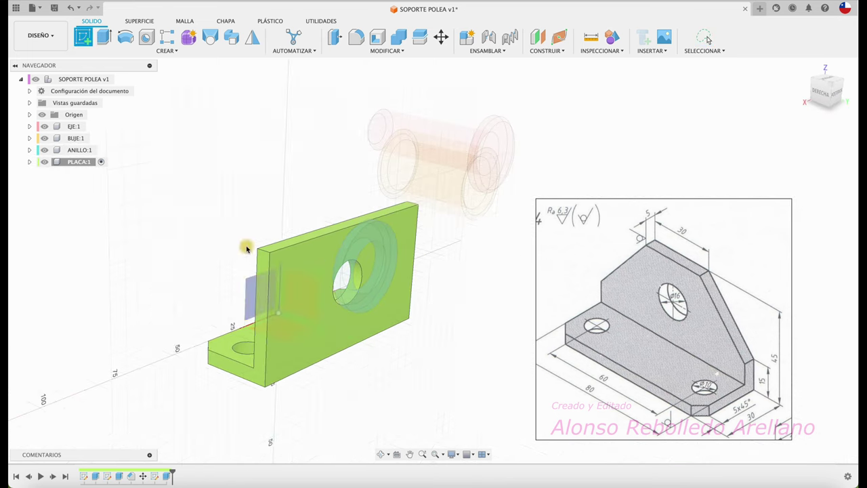
Step: On the upright's back face, place a point on the left edge 15 mm above the bottom
click(304, 304)
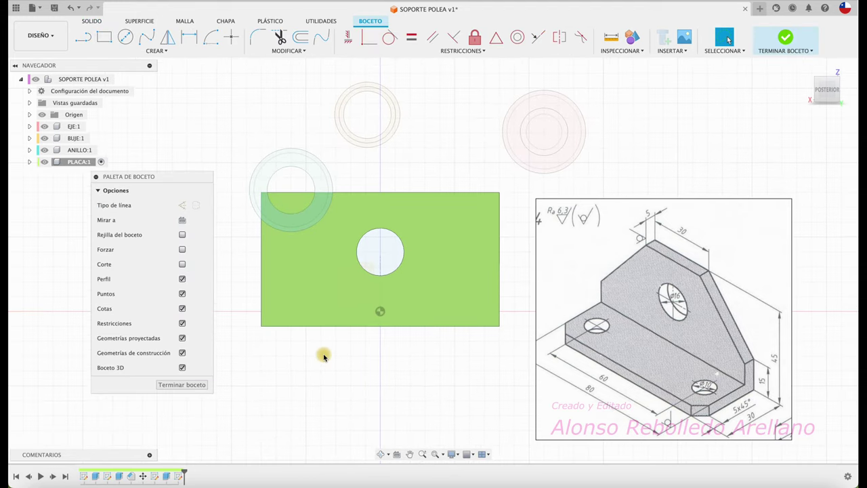
click(231, 36)
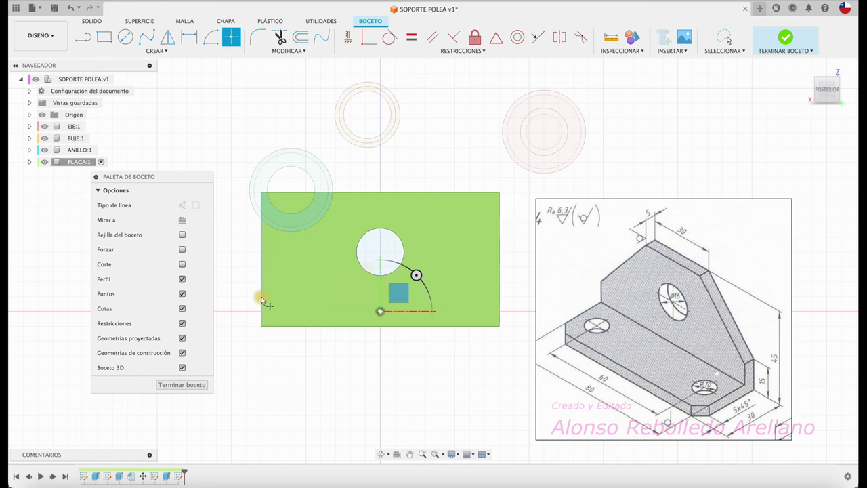
click(261, 296)
key(Escape)
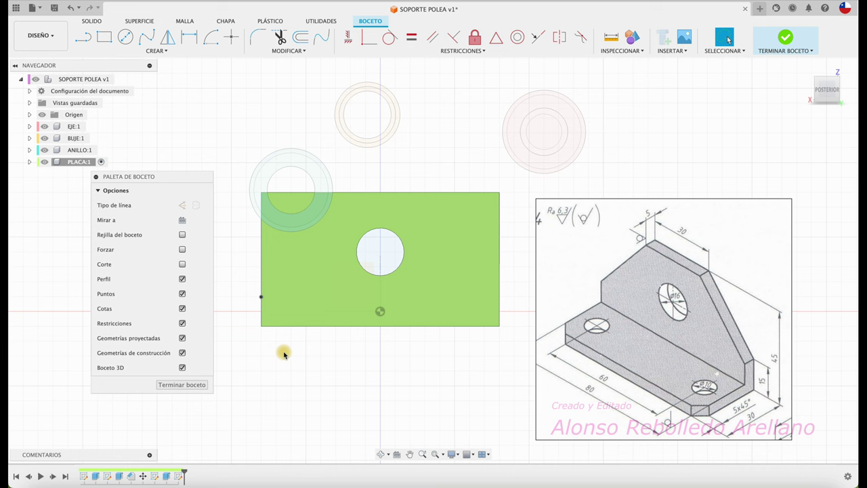
key(d)
click(262, 297)
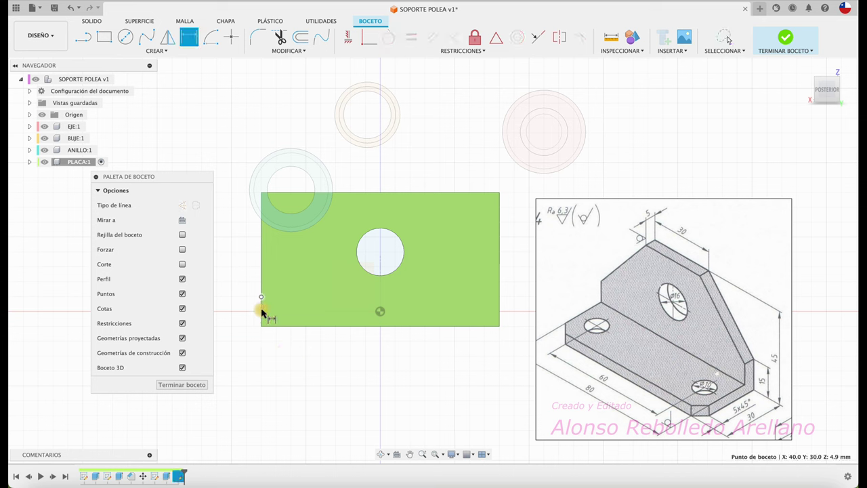
click(271, 327)
click(239, 313)
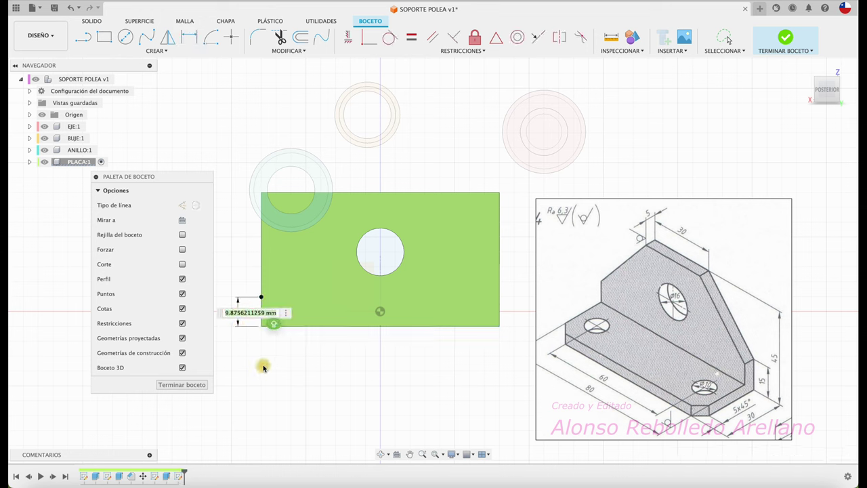
text(15)
key(Return)
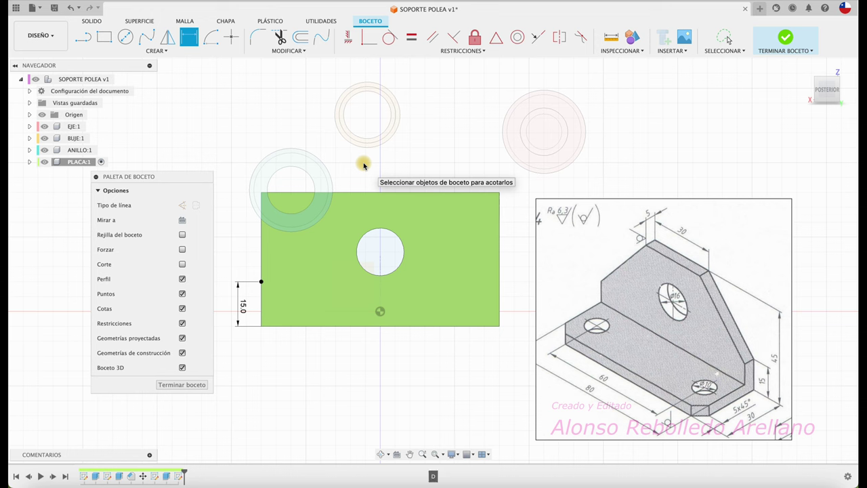
Step: Draw a vertical line to the hole centre and dimension the top-edge point 15 mm from it
click(231, 37)
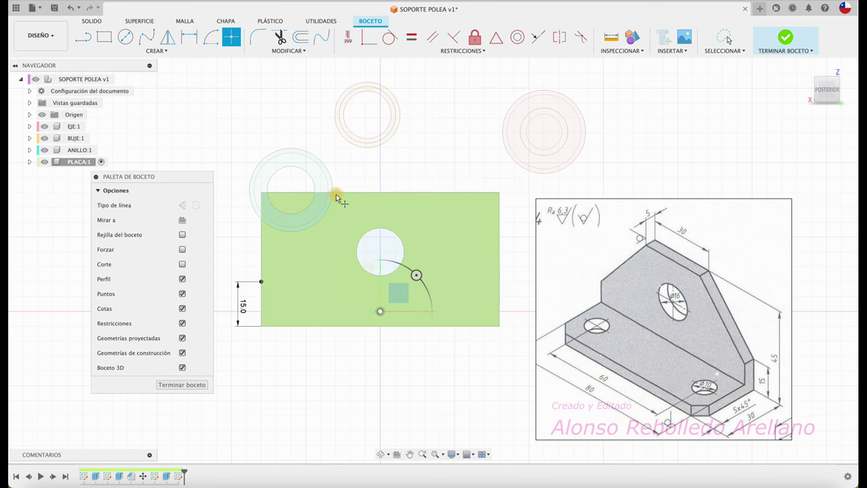
key(Escape)
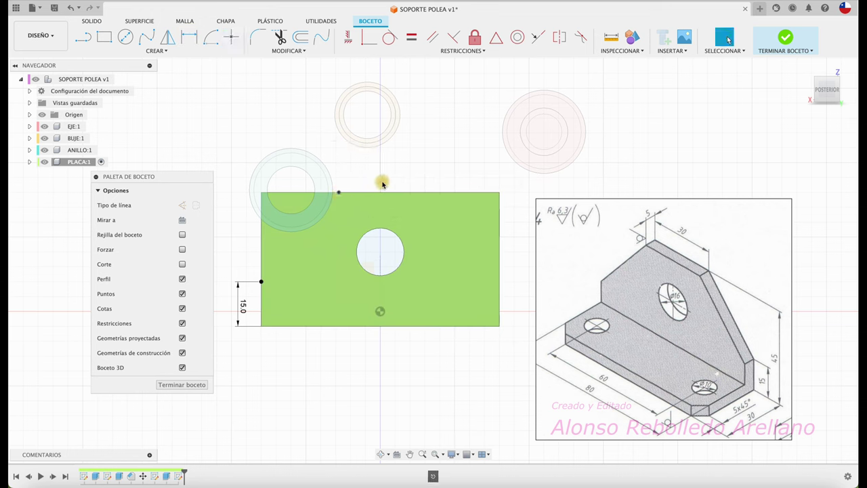
click(82, 38)
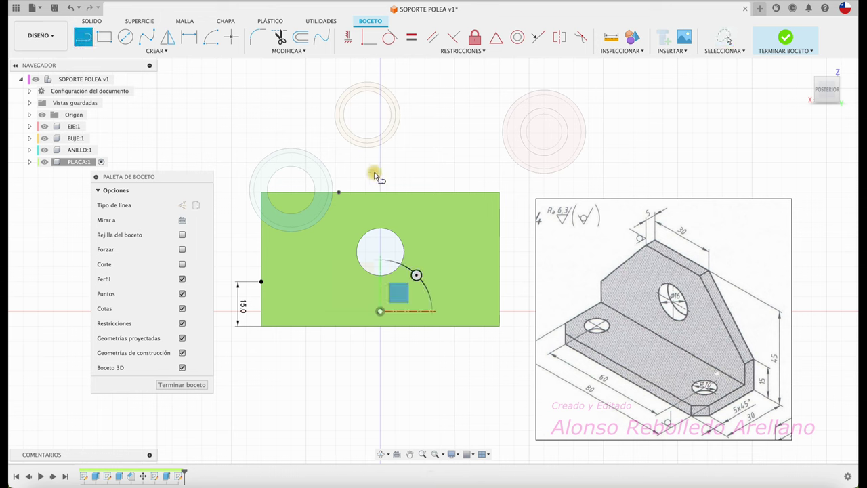
click(380, 172)
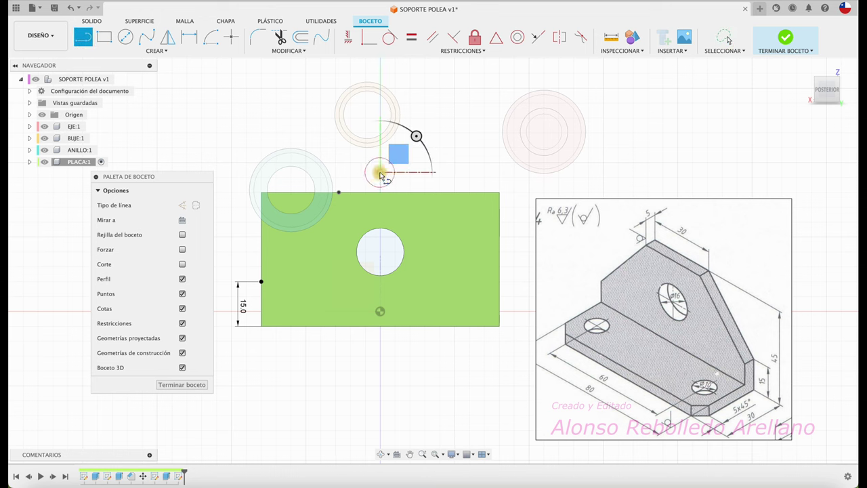
click(380, 251)
key(d)
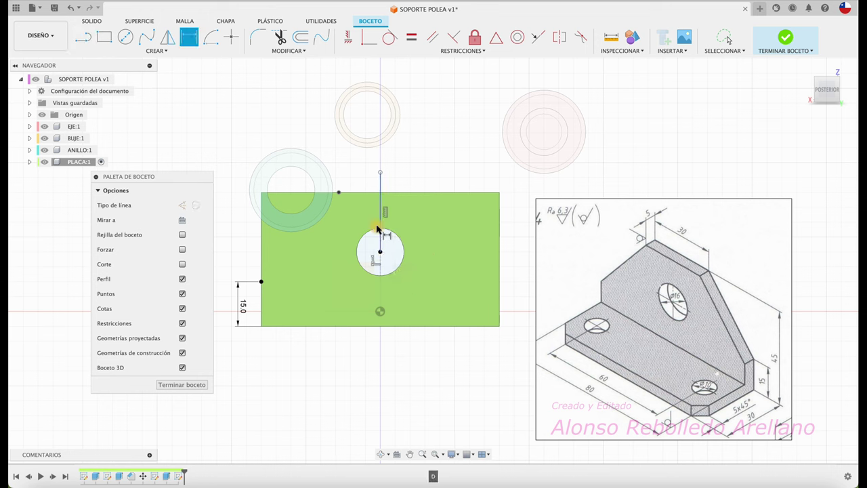
click(381, 189)
click(339, 193)
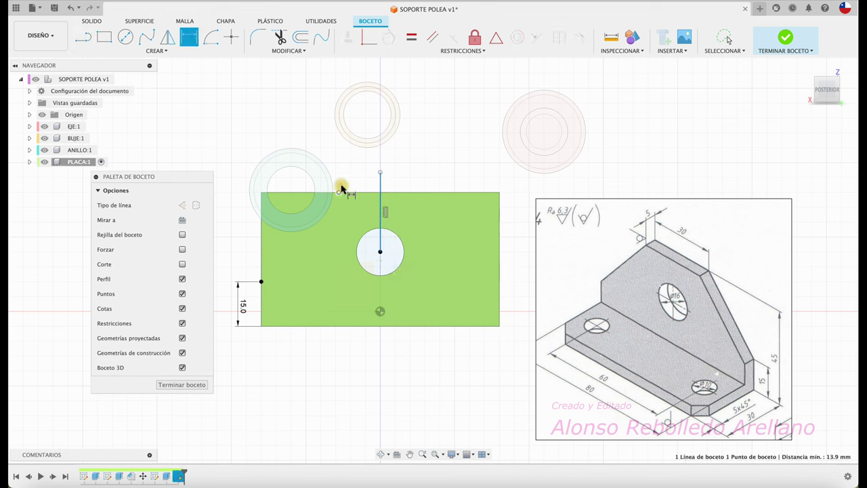
click(355, 171)
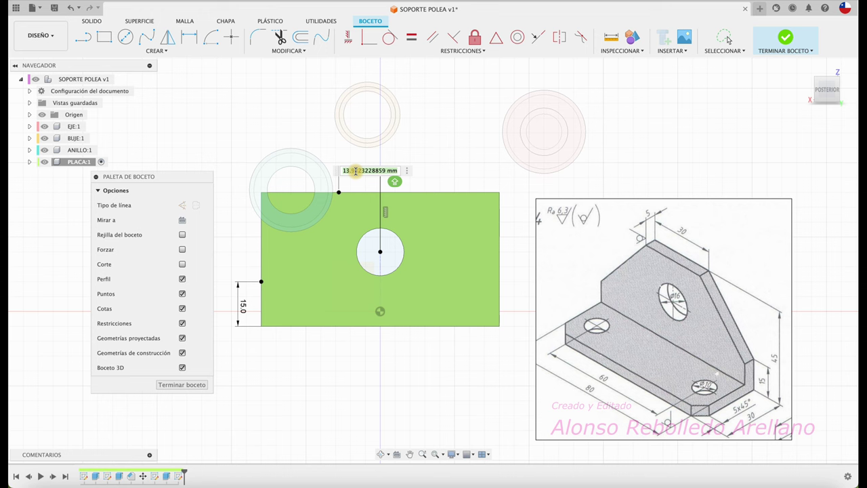
text(15)
key(Return)
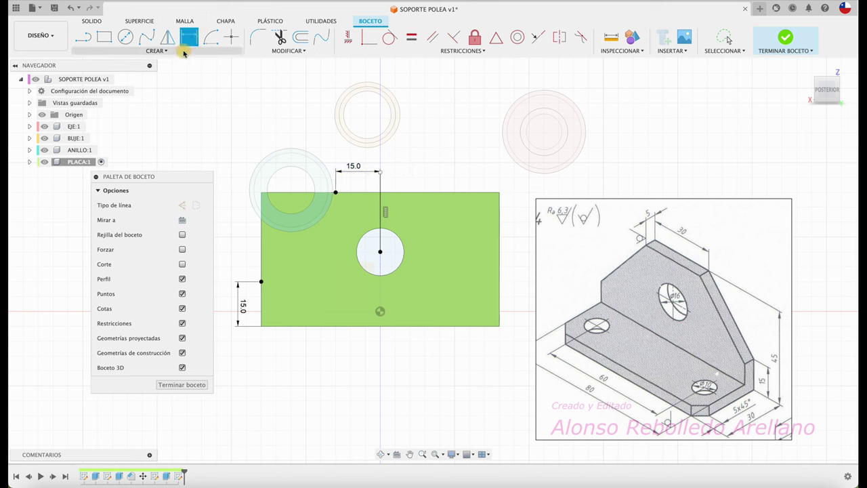
Step: Draw the diagonal corner line from the top-edge point to the left side and finish the sketch
click(83, 36)
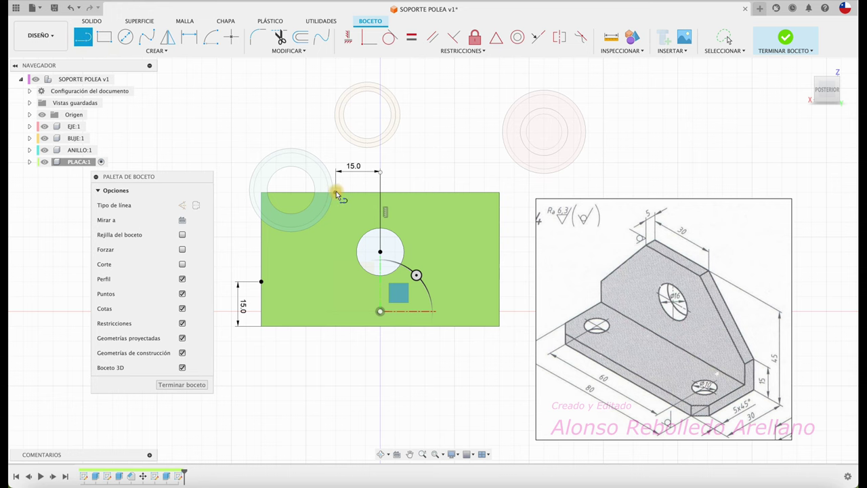
click(335, 193)
click(263, 284)
click(204, 384)
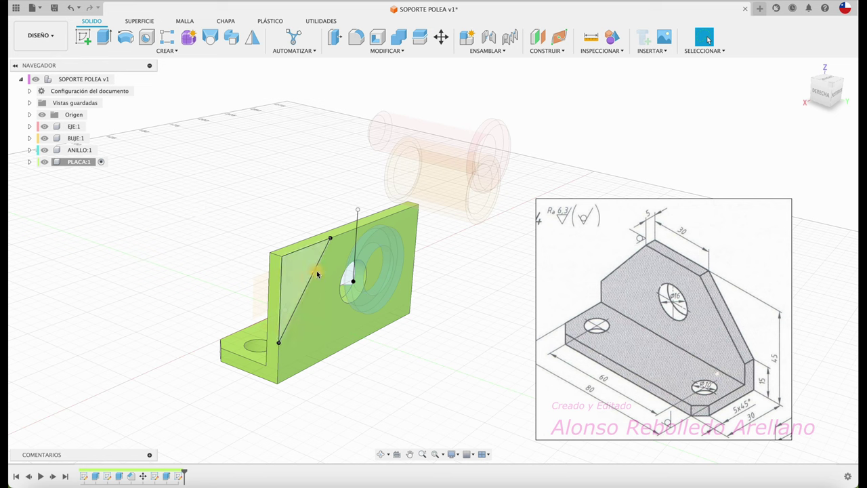
Step: Cut the triangular corner profile -14 mm through the plate
click(104, 37)
shift+middle_drag(312, 266, 325, 262)
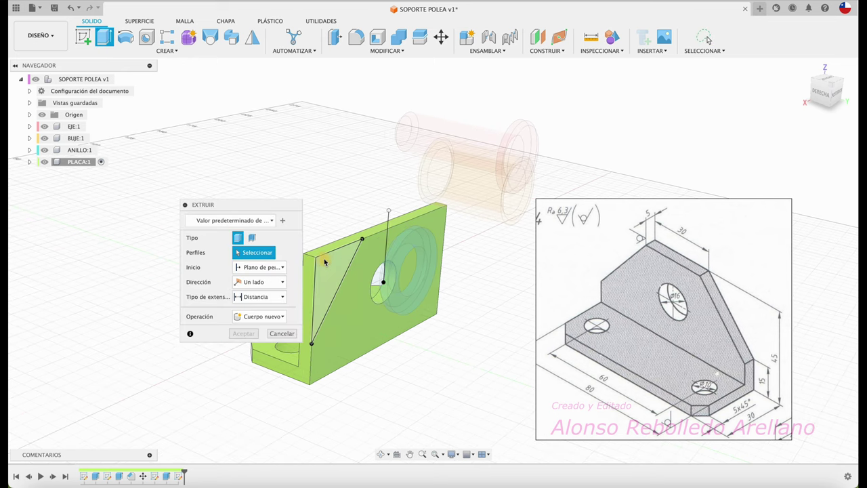
click(330, 270)
text(-14)
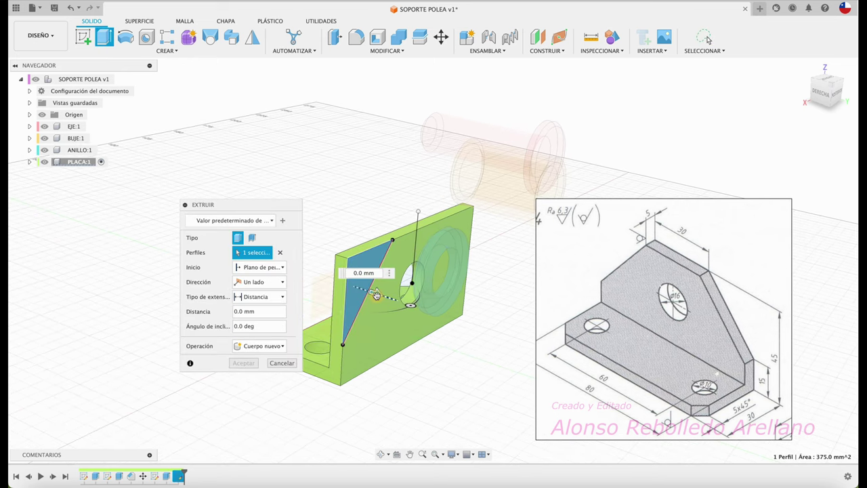
click(243, 378)
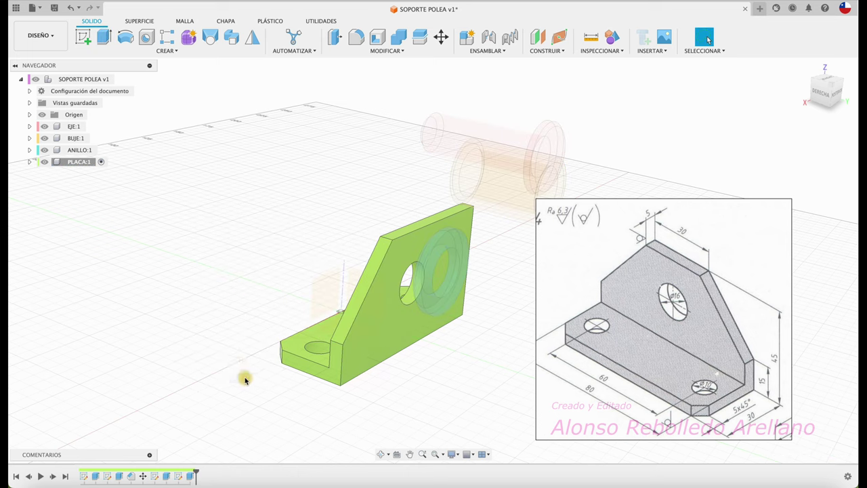
mouse_move(236, 333)
shift+middle_down()
mouse_move(267, 314)
mouse_move(265, 299)
shift+middle_up()
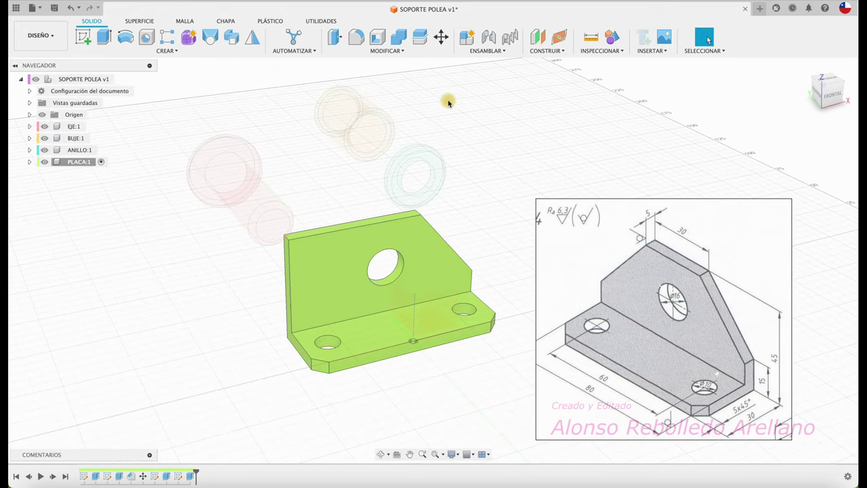
click(505, 51)
mouse_move(547, 51)
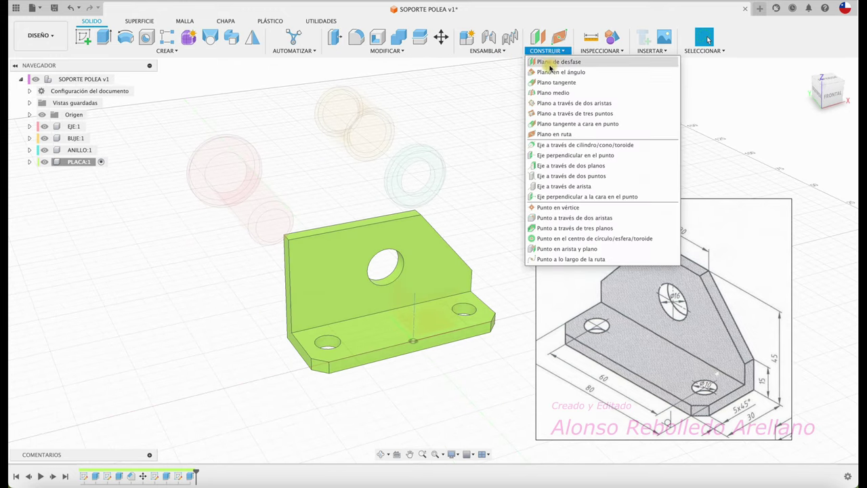
Step: Create a mid plane between the bracket's two opposite side faces
click(553, 92)
mouse_move(542, 106)
shift+middle_down()
mouse_move(379, 349)
mouse_move(371, 374)
mouse_move(379, 362)
mouse_move(323, 329)
shift+middle_up()
click(381, 364)
click(330, 334)
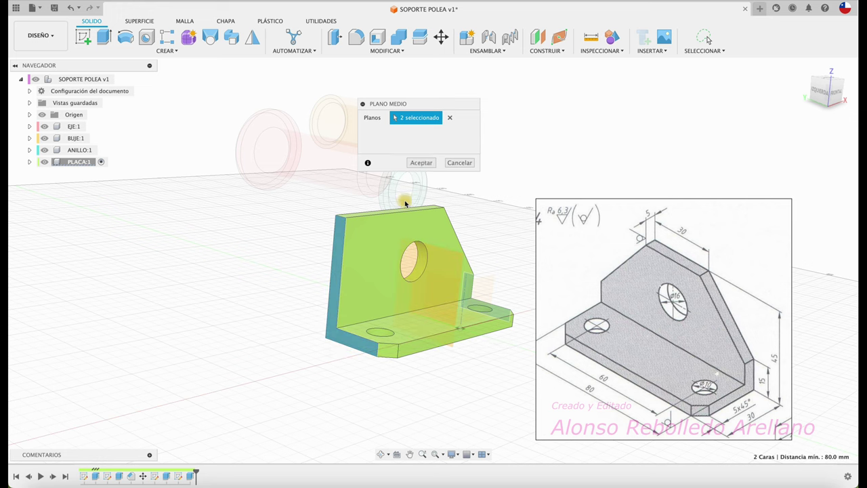
click(425, 167)
mouse_move(424, 164)
shift+middle_down()
mouse_move(372, 260)
mouse_move(332, 203)
mouse_move(329, 177)
shift+middle_up()
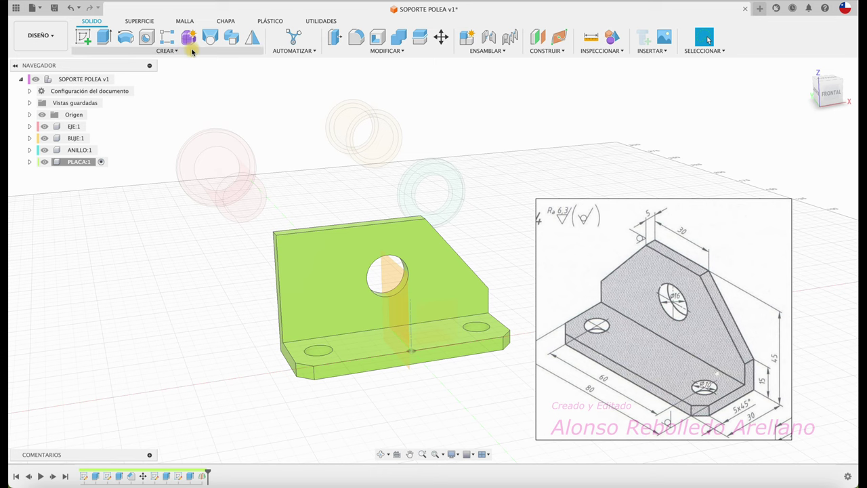
Step: Mirror the slanted face across the mid plane using the Faces mirror type
click(256, 39)
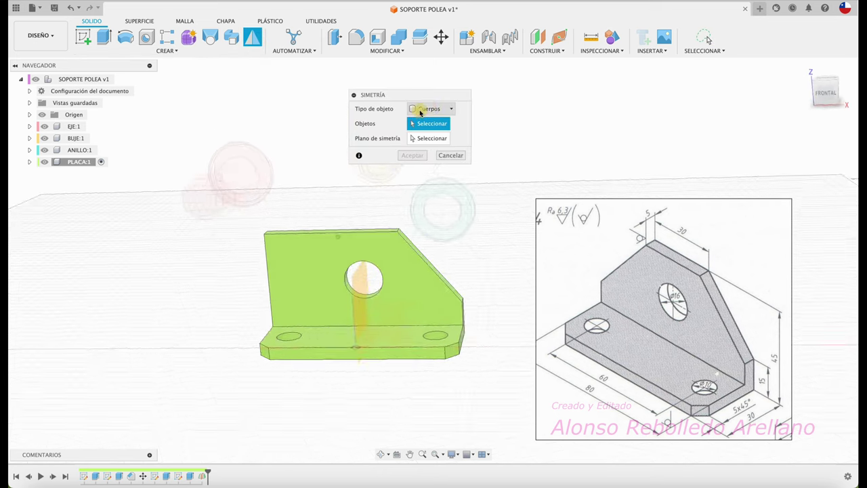
click(430, 108)
click(430, 132)
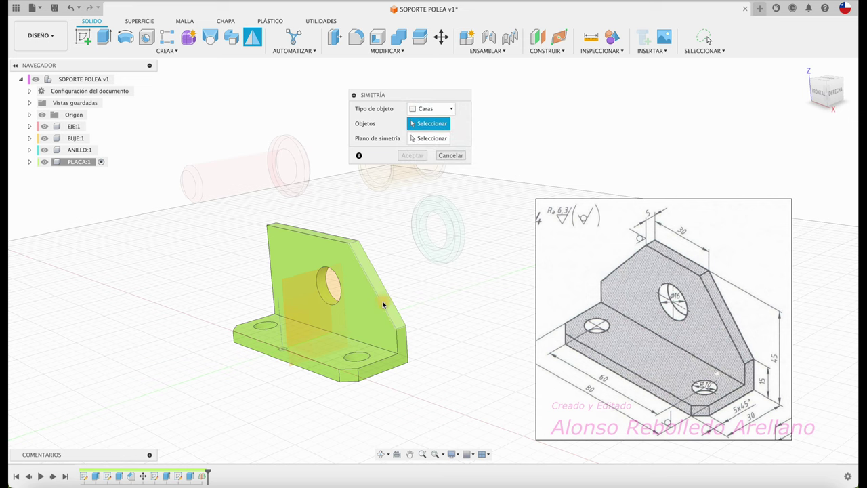
click(385, 301)
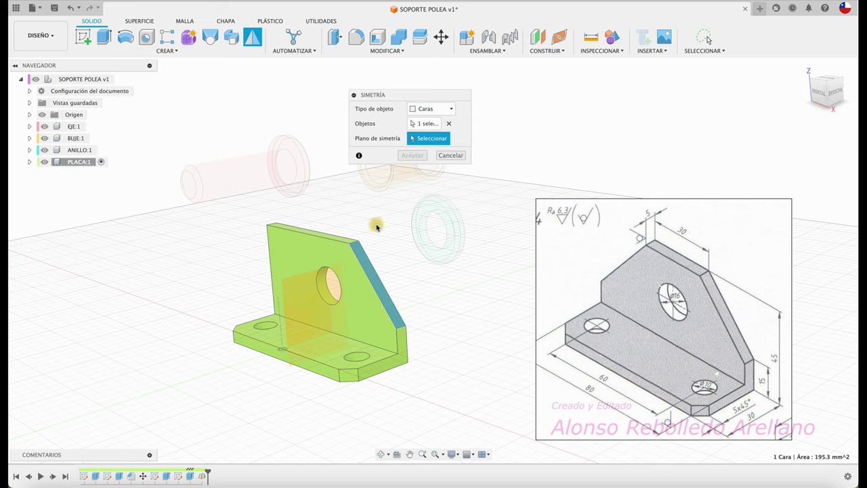
click(306, 292)
mouse_move(290, 306)
shift+middle_down()
mouse_move(330, 228)
mouse_move(316, 275)
mouse_move(404, 170)
mouse_move(424, 227)
mouse_move(207, 255)
shift+middle_up()
click(411, 156)
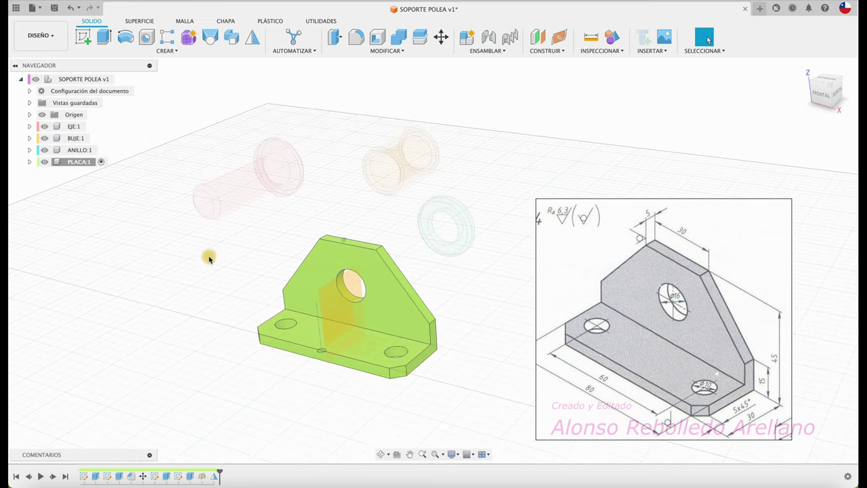
Step: Activate the root SOPORTE POLEA v1 assembly, reframe the view, and start a joint
click(106, 80)
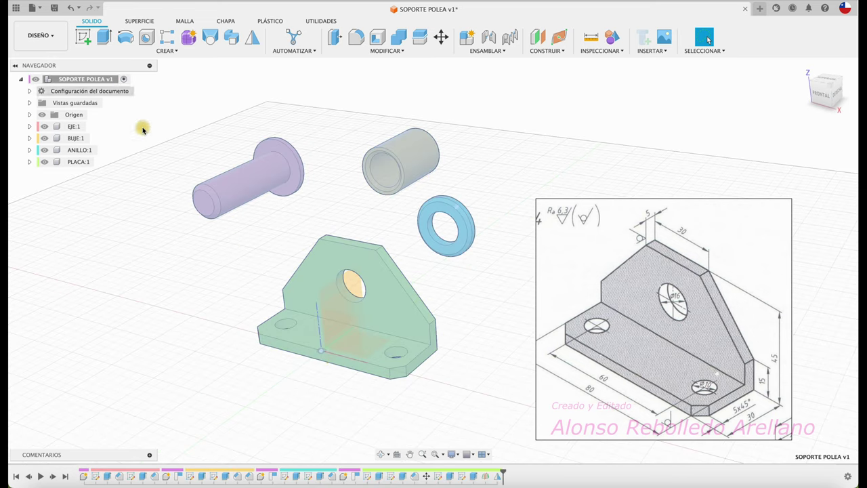
shift+middle_drag(183, 228, 290, 299)
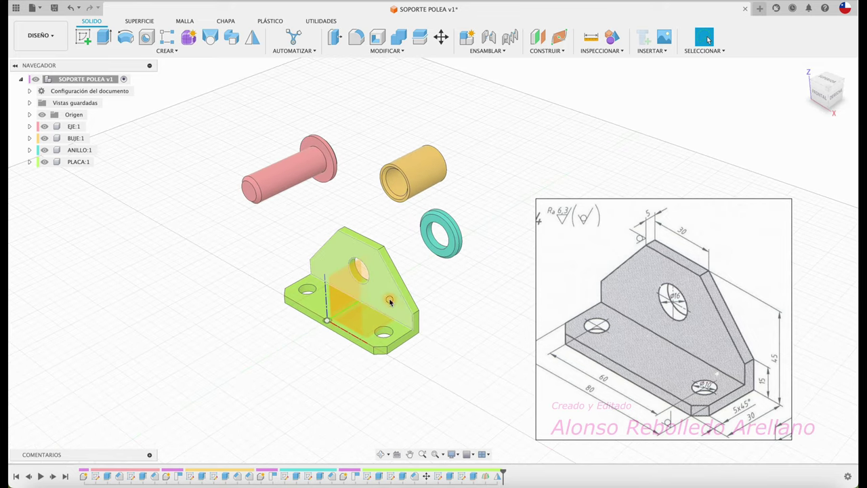
mouse_move(406, 339)
shift+middle_down()
mouse_move(305, 348)
mouse_move(361, 346)
shift+middle_up()
scroll(406, 341, up, 5)
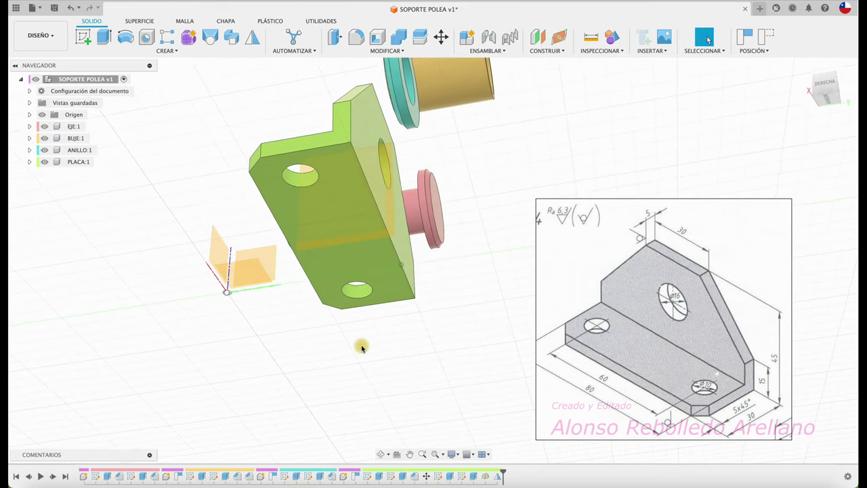
key(j)
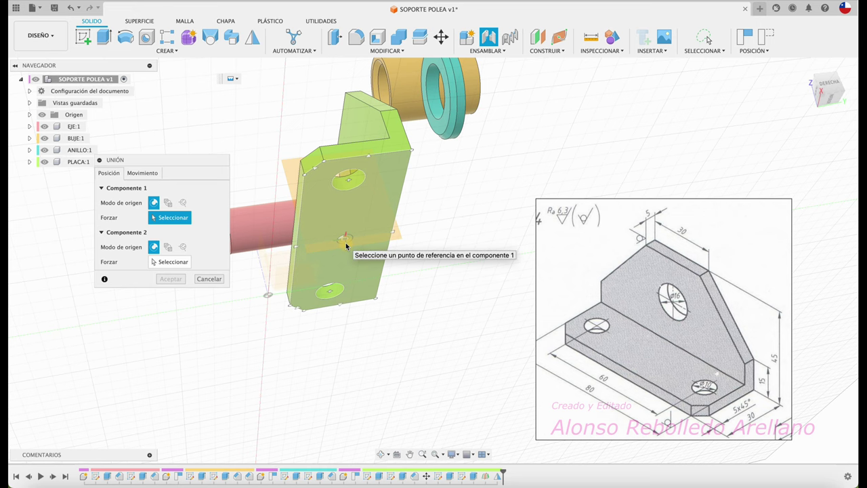
Step: Join the plate's origin point to the assembly origin with Rigid motion and confirm
click(346, 246)
shift+middle_drag(344, 242, 301, 351)
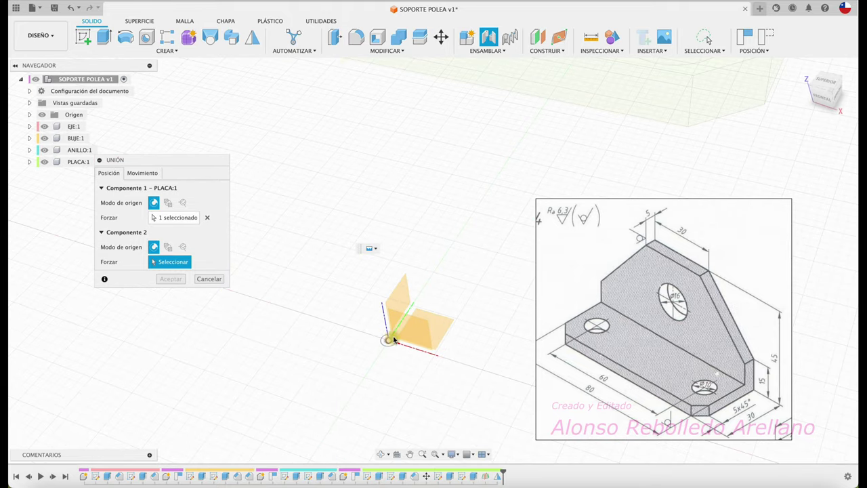
click(391, 339)
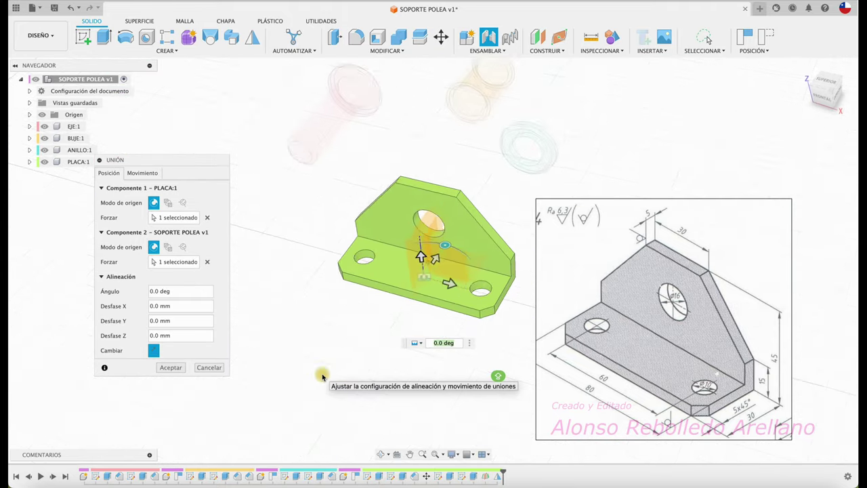
click(150, 175)
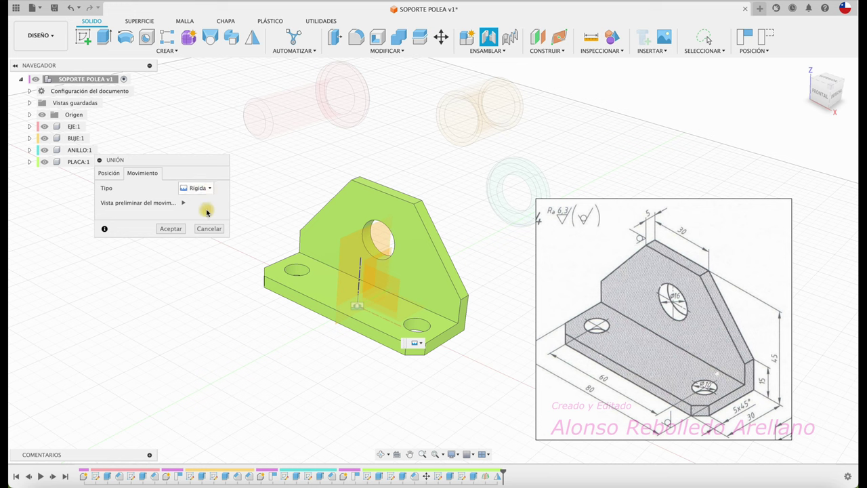
click(183, 204)
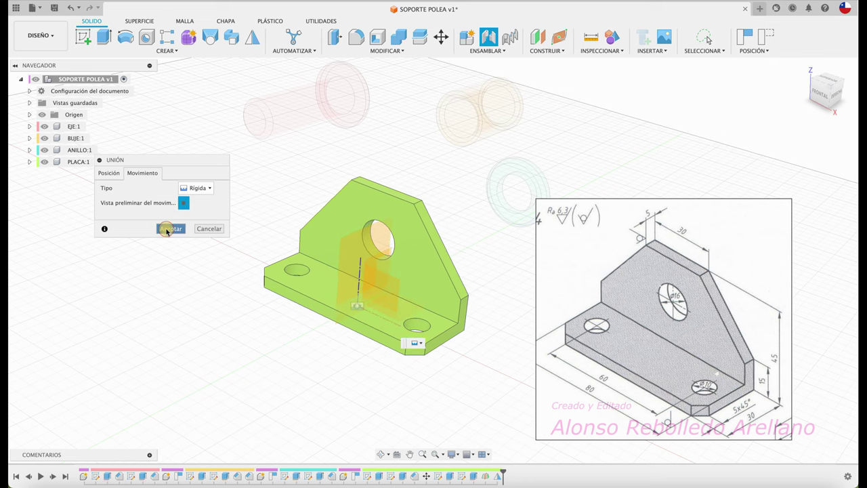
click(166, 230)
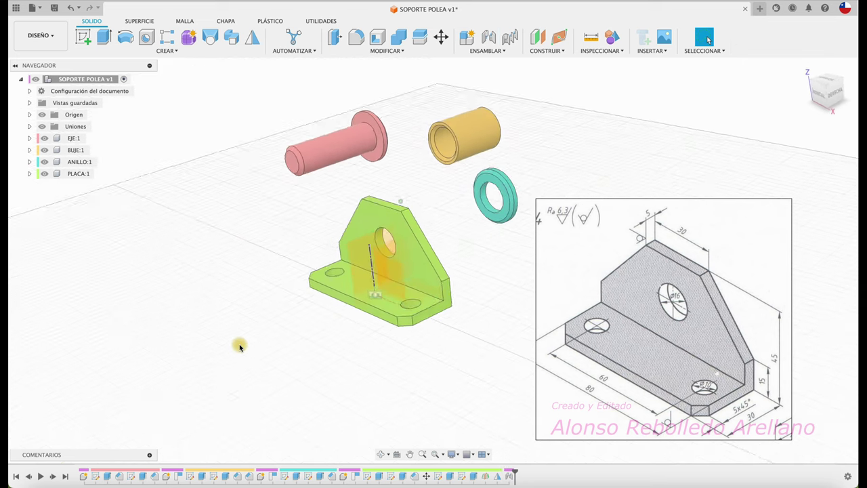
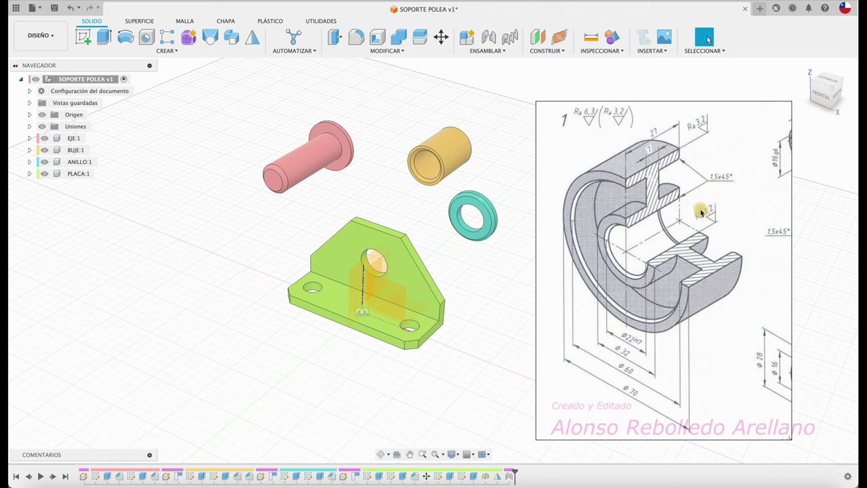
Step: Narrow the reference image and add a new active component named VOLANTE
drag(792, 261, 754, 261)
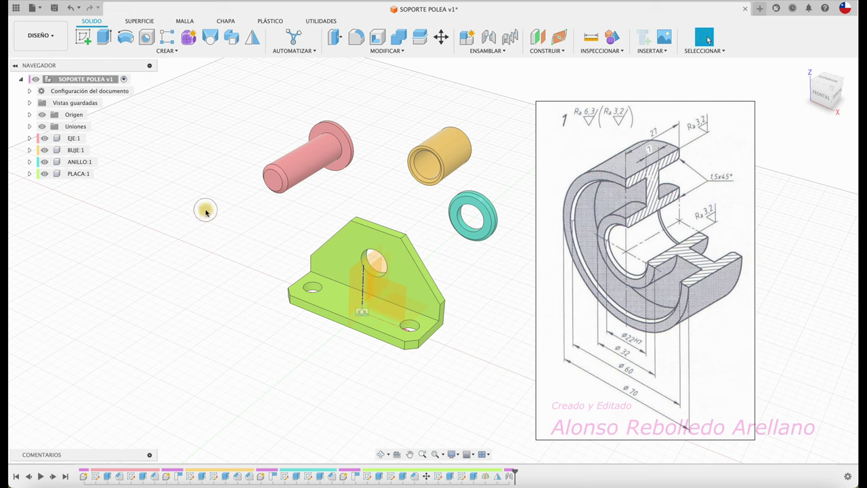
click(468, 37)
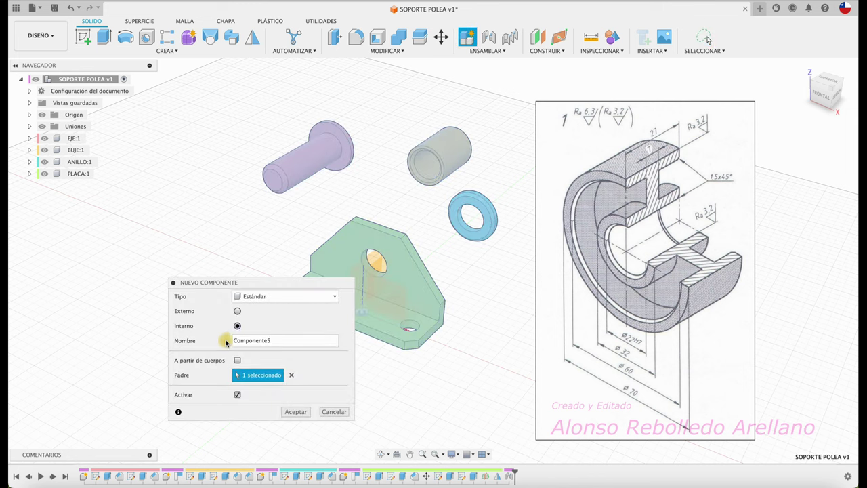
double_click(278, 339)
text(VOLANTE)
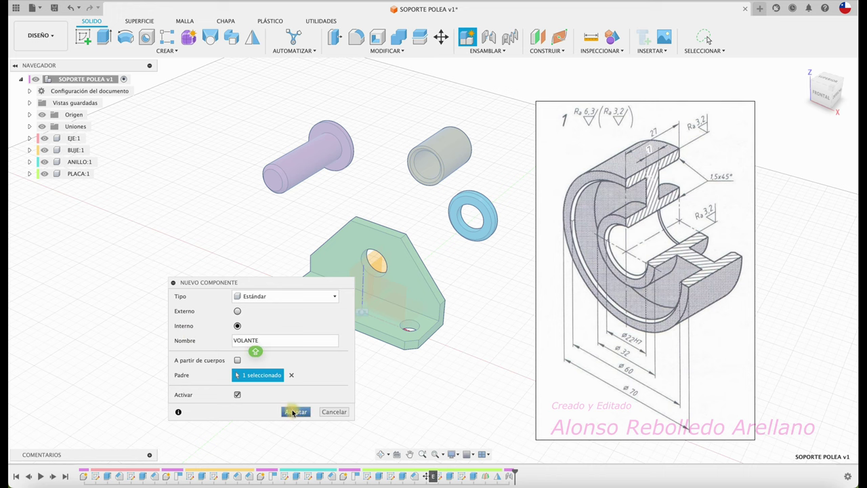
click(293, 412)
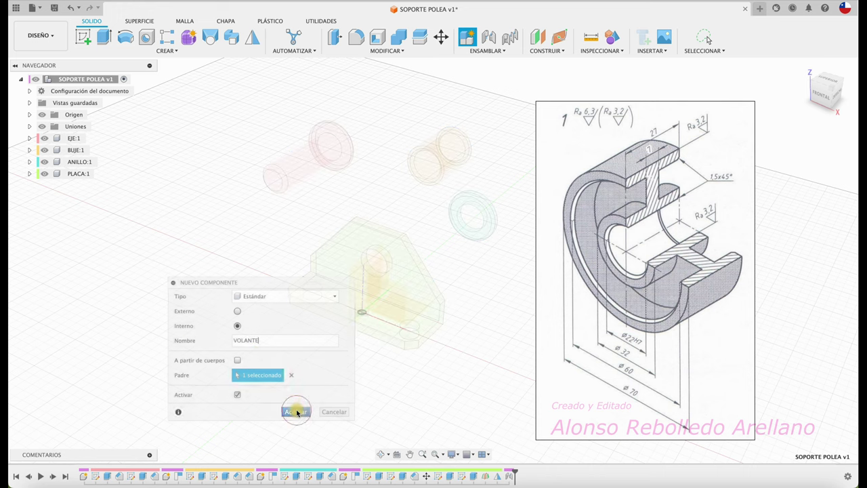
click(84, 37)
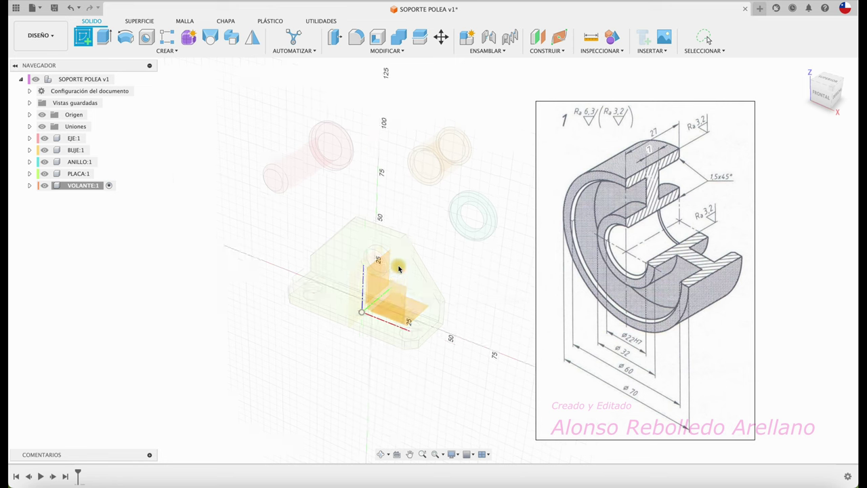
Step: Start a sketch on the front plane and draw a Ø70 mm circle
click(395, 296)
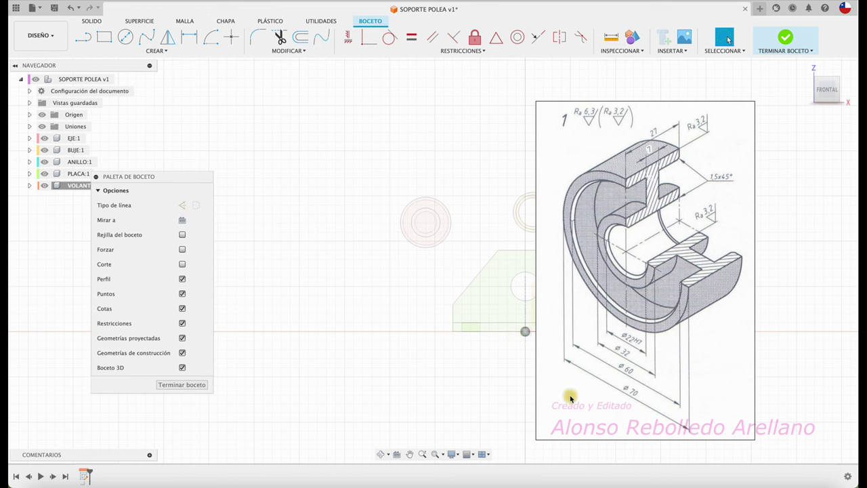
click(125, 36)
click(265, 141)
text(70)
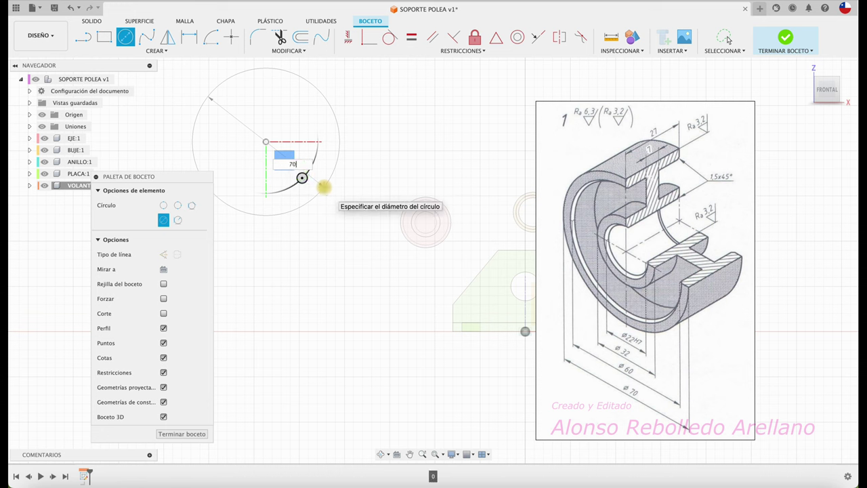
key(Return)
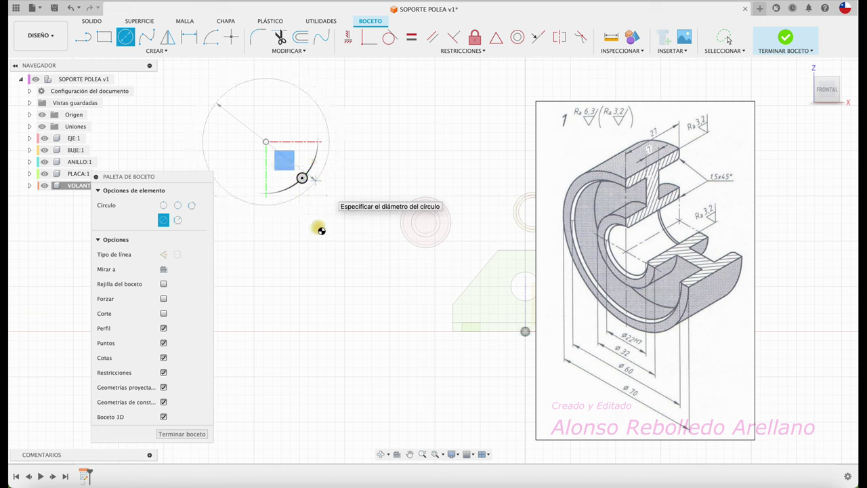
key(Escape)
scroll(325, 230, up, 5)
scroll(326, 231, left, 4)
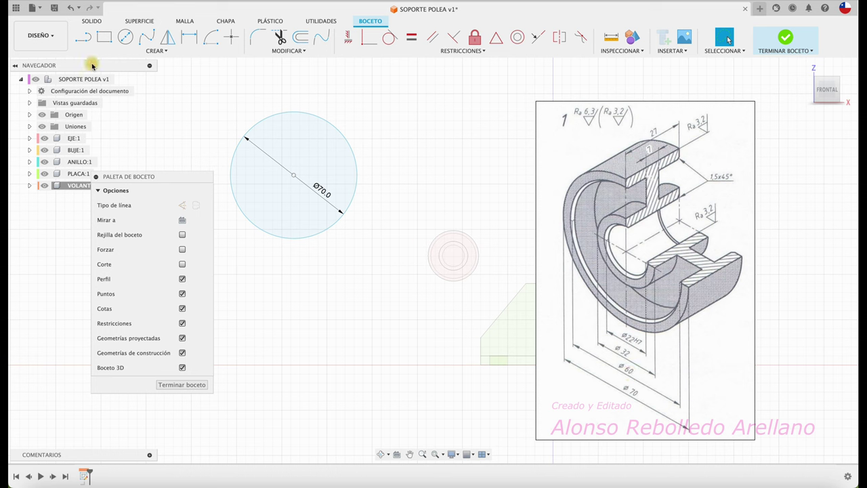
Step: Add a concentric Ø60 mm circle and return to the home view
click(126, 37)
click(293, 177)
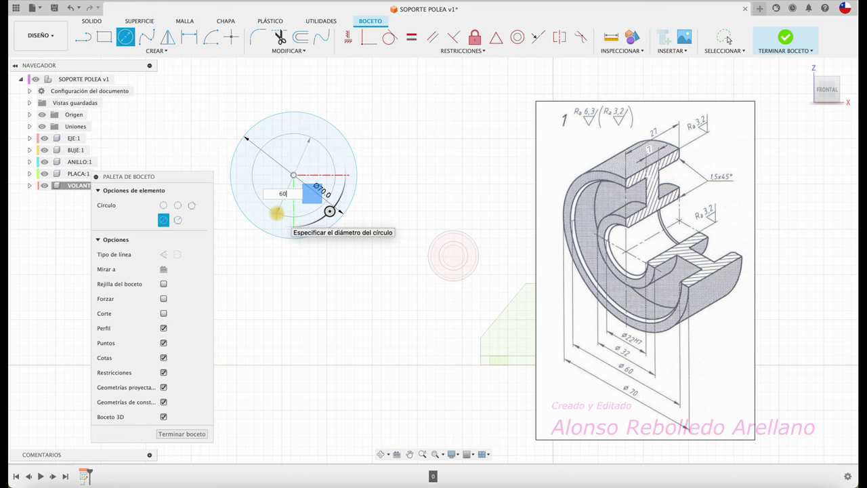
key(Return)
key(Escape)
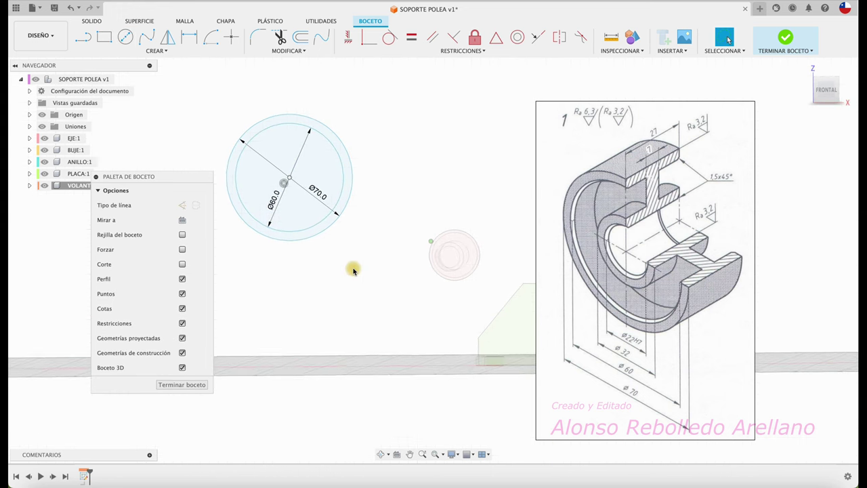
key(F6)
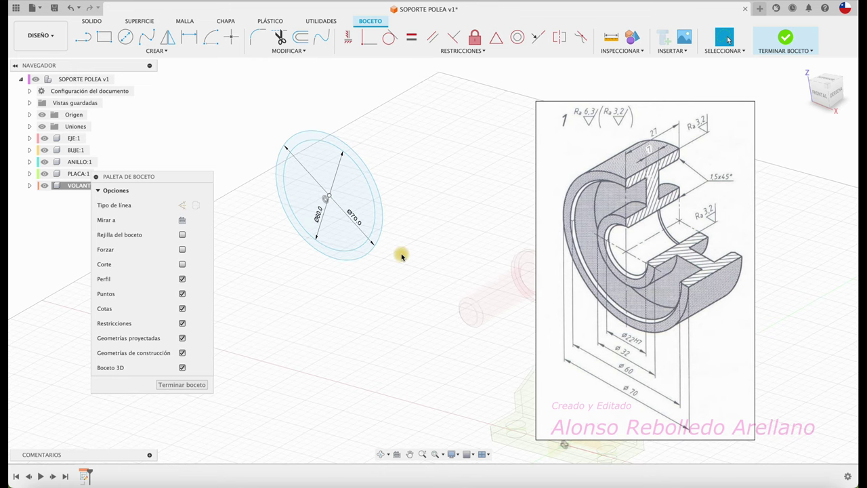
Step: Extrude the ring between the Ø70 and Ø60 circles into a solid rim body
key(e)
click(378, 237)
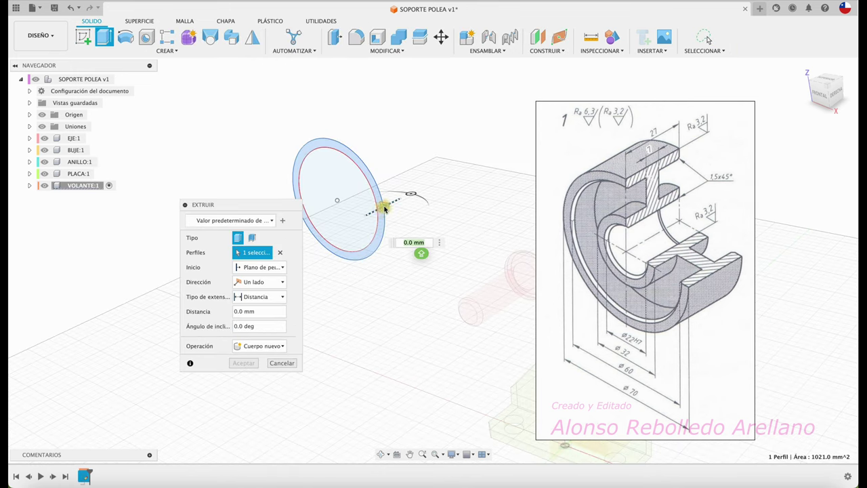
drag(385, 208, 444, 223)
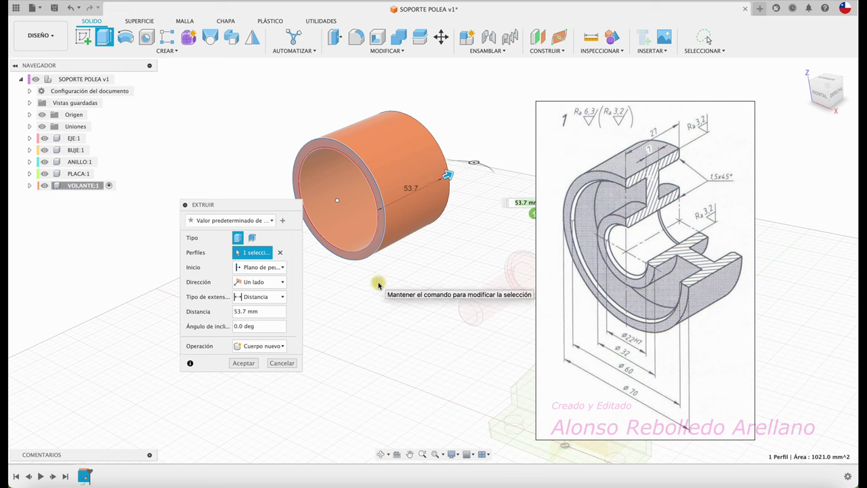
click(254, 314)
key(Return)
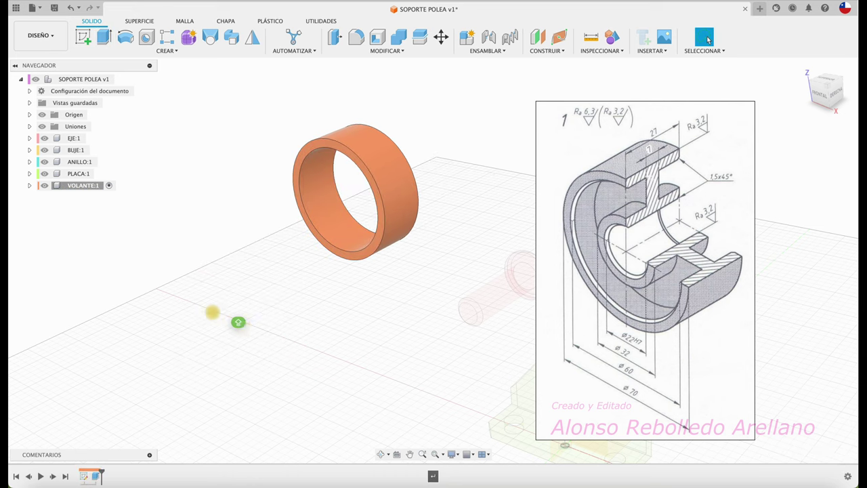
mouse_move(292, 349)
shift+middle_down()
mouse_move(311, 321)
mouse_move(396, 317)
shift+middle_up()
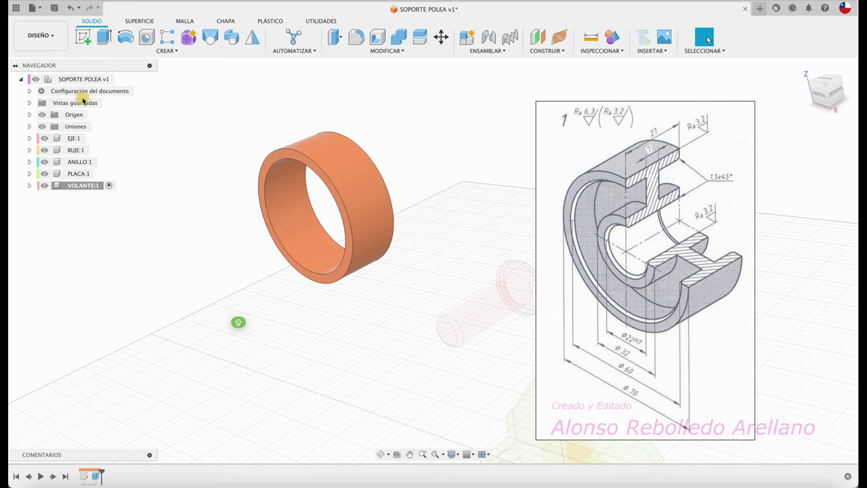
Step: Start a sketch on the ring's front face and draw a Ø32 mm circle at its centre
click(83, 40)
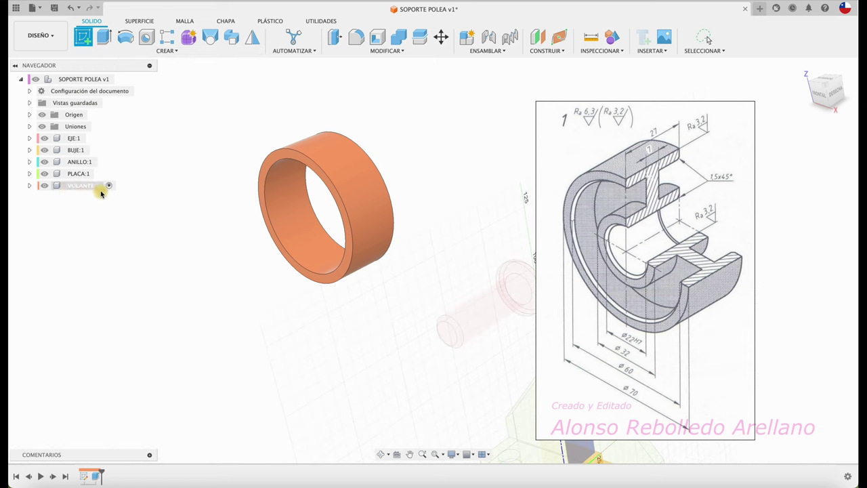
click(281, 157)
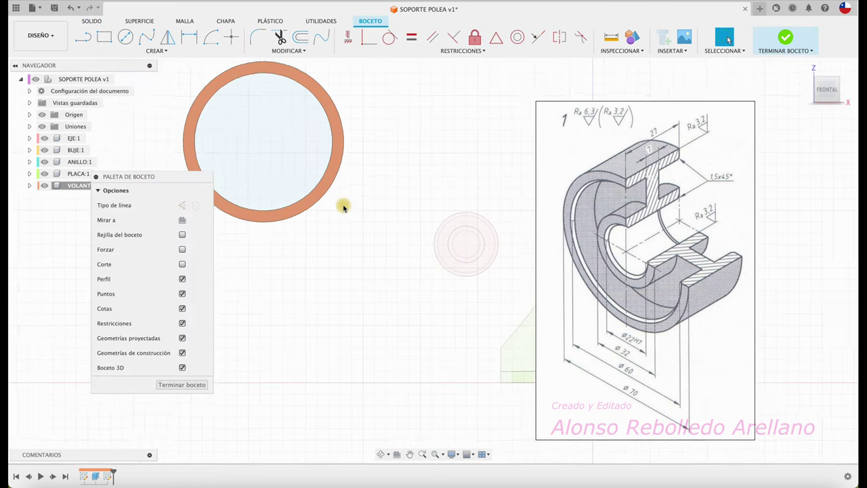
click(125, 36)
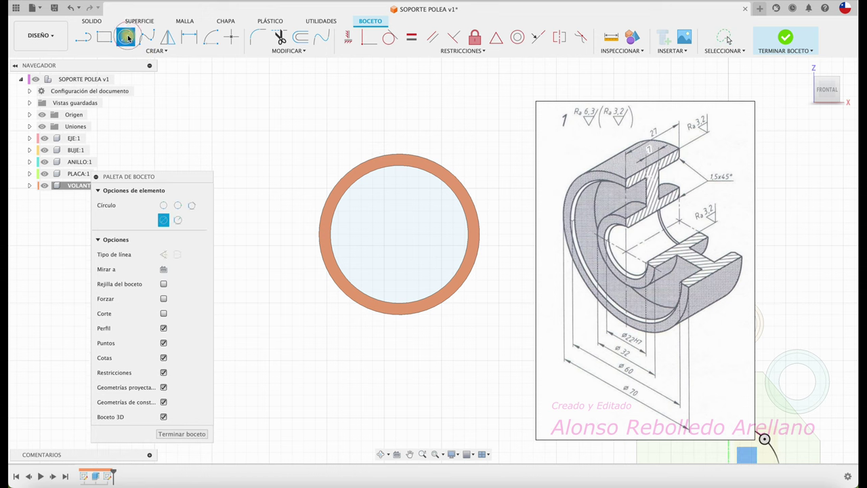
click(399, 237)
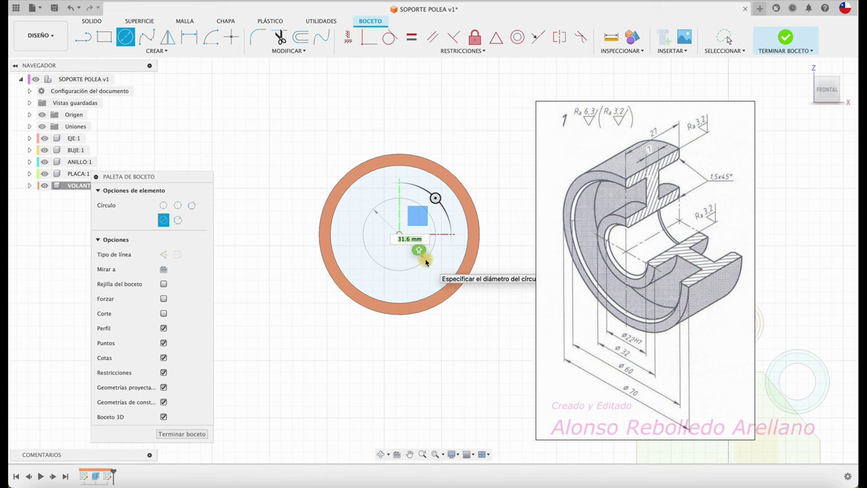
text(32)
key(Return)
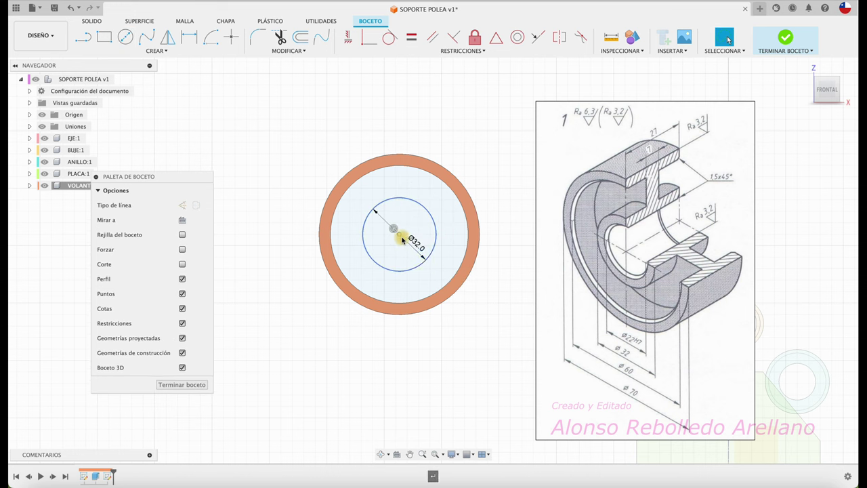
Step: Add a concentric Ø22 mm circle and begin extruding the hub sketch
key(c)
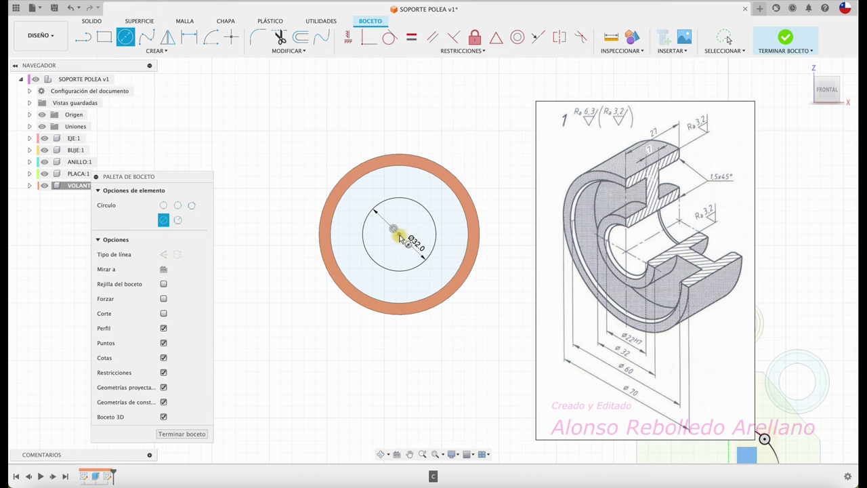
click(399, 237)
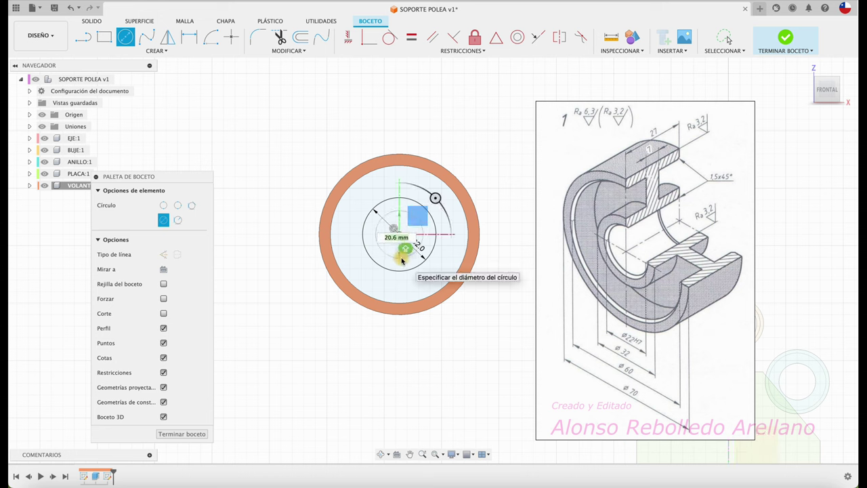
text(22)
key(Return)
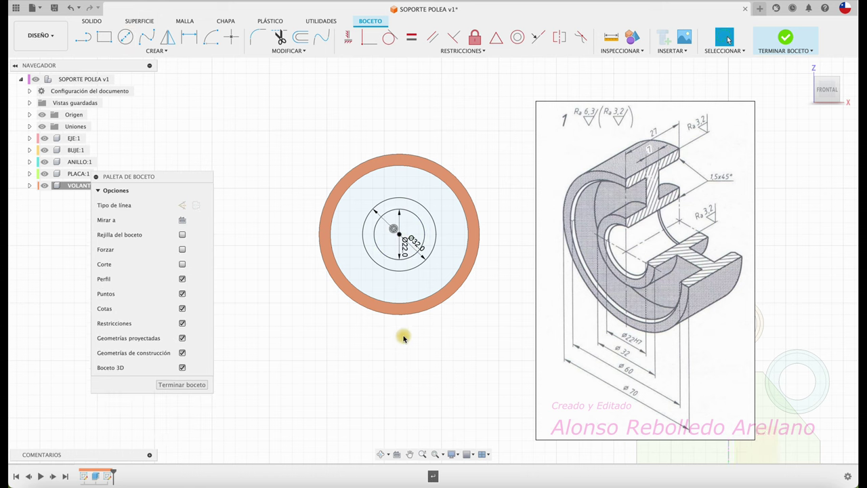
mouse_move(402, 335)
shift+middle_down()
mouse_move(385, 315)
mouse_move(373, 261)
shift+middle_up()
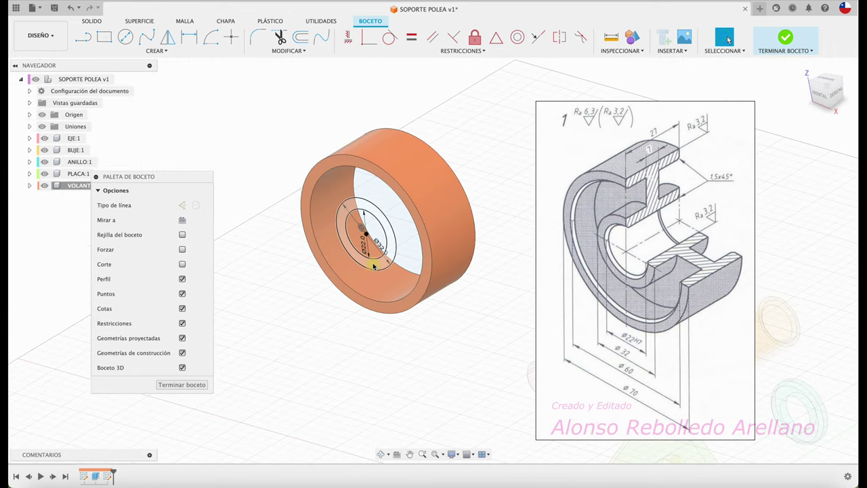
key(e)
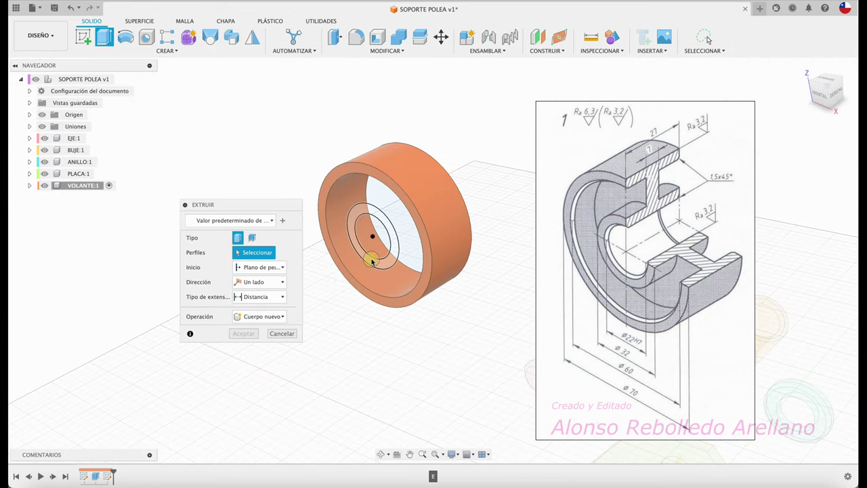
click(372, 252)
drag(384, 248, 577, 217)
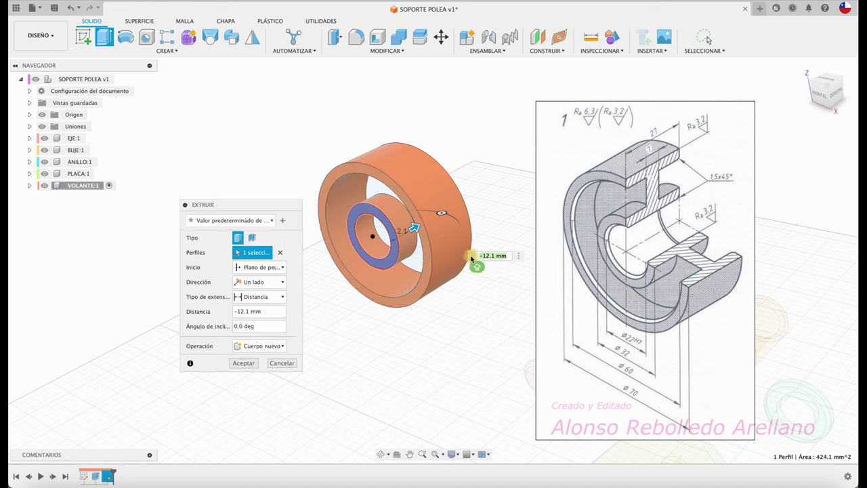
text(-27)
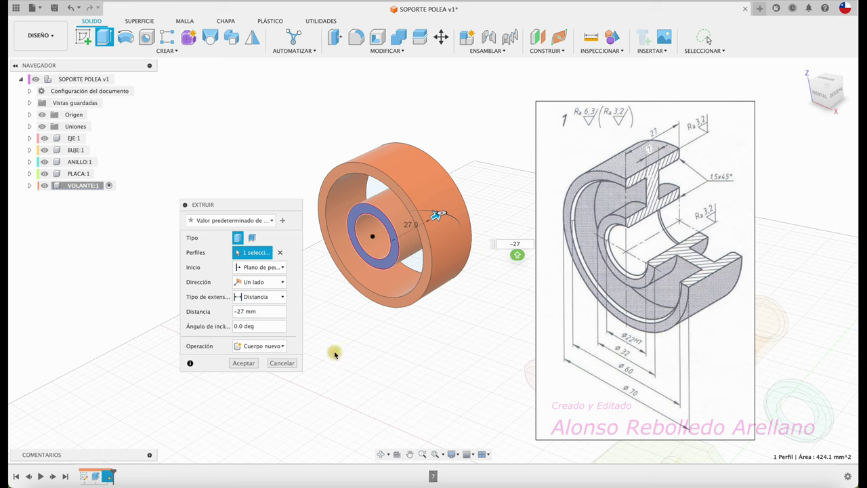
click(245, 363)
shift+middle_drag(245, 363, 476, 265)
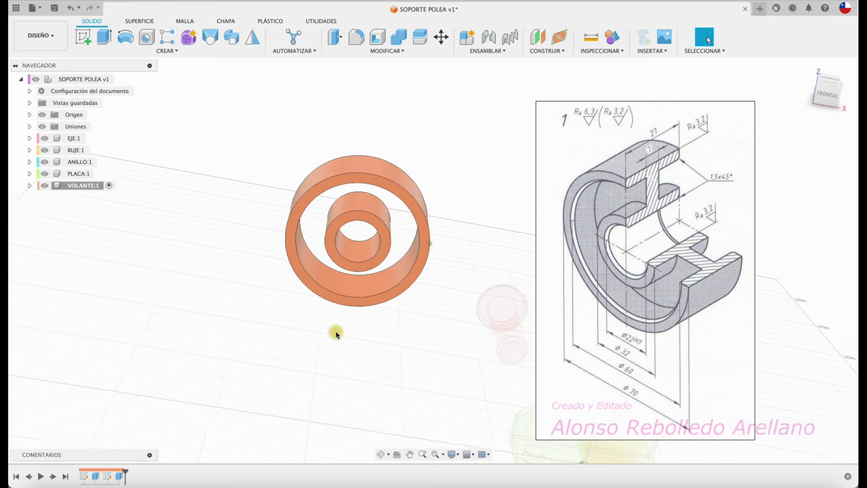
shift+middle_drag(672, 198, 656, 194)
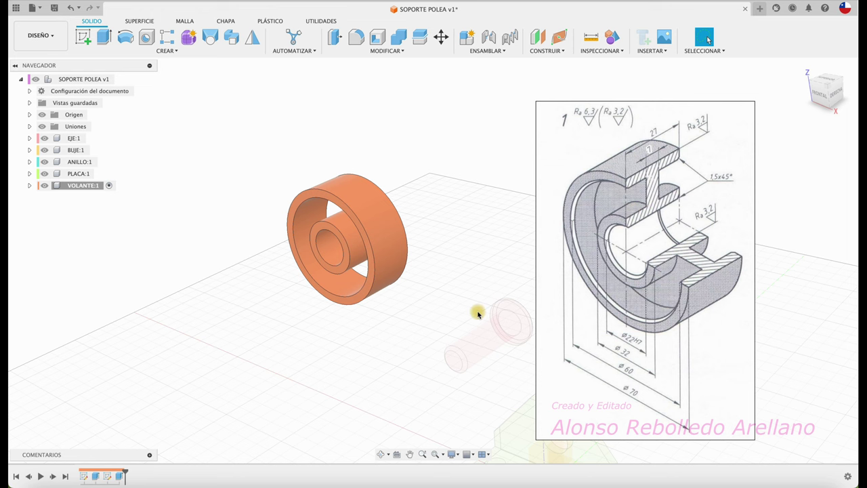
Step: Save the SOPORTE POLEA design as version v2, keeping the default description
scroll(637, 200, up, 2)
scroll(643, 203, up, 1)
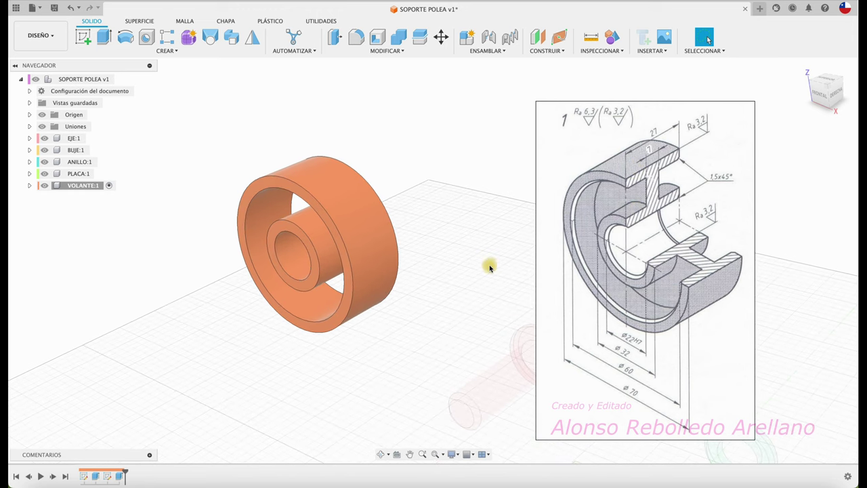
shift+middle_drag(451, 161, 242, 106)
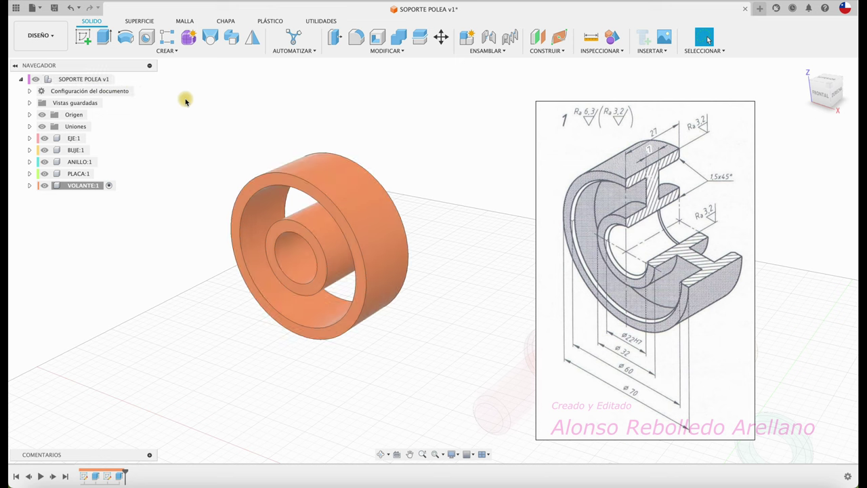
click(54, 8)
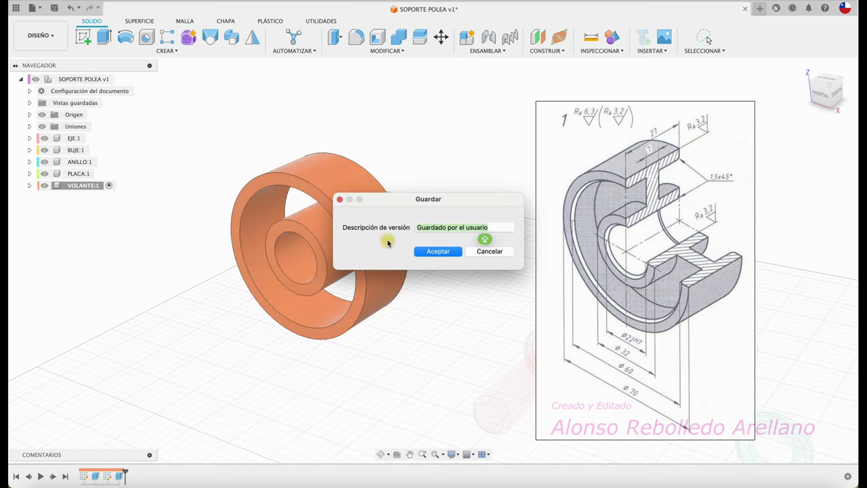
click(422, 252)
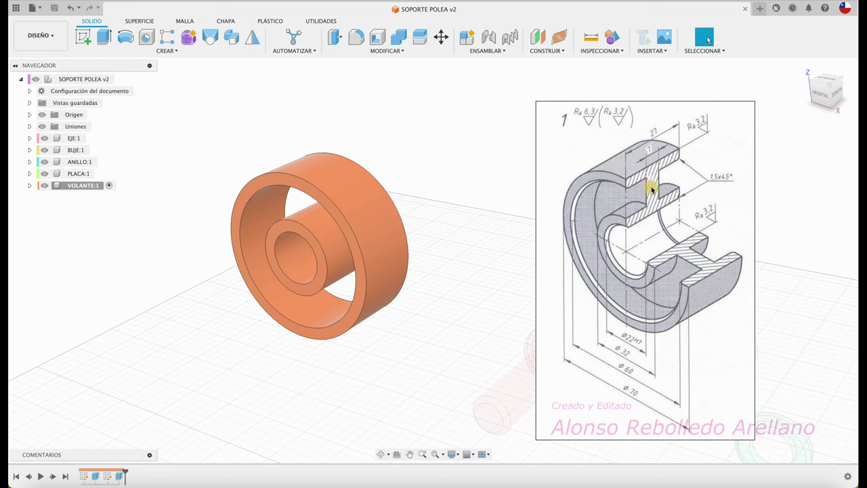
click(82, 38)
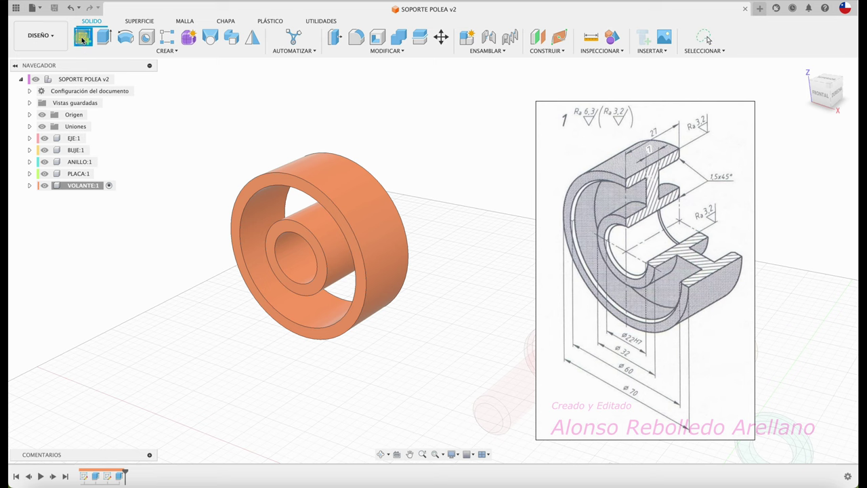
Step: Delete the unwanted sketch started on the wheel's front ring face
click(263, 180)
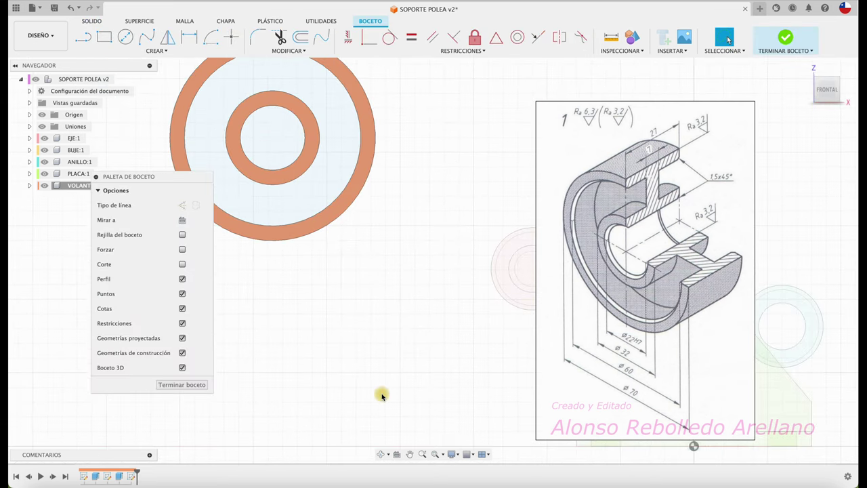
click(378, 459)
mouse_move(352, 260)
mouse_down()
mouse_move(329, 219)
mouse_move(251, 301)
mouse_up()
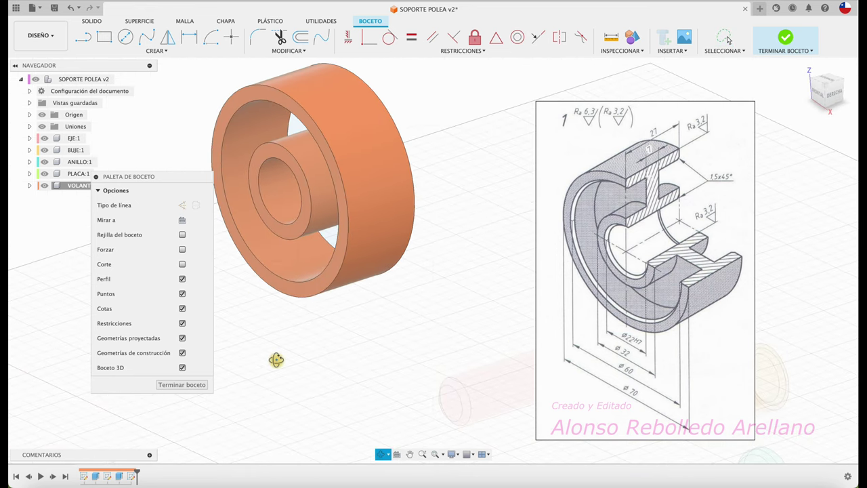
key(Escape)
click(203, 384)
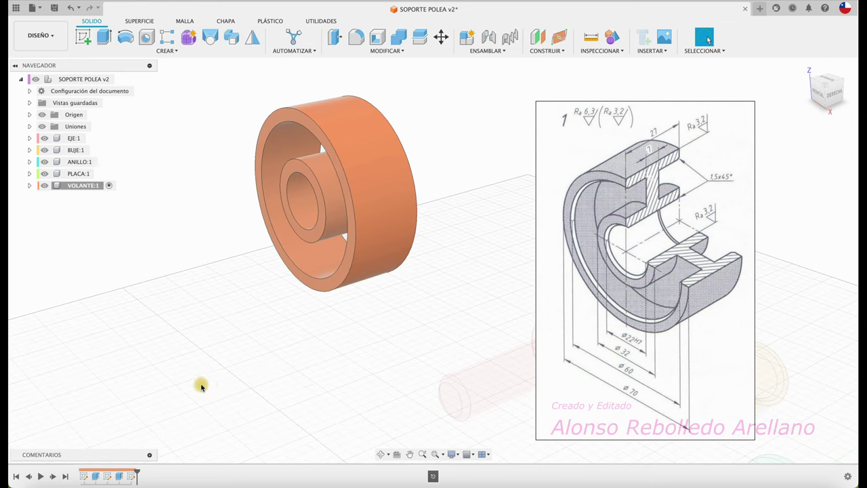
right_click(133, 478)
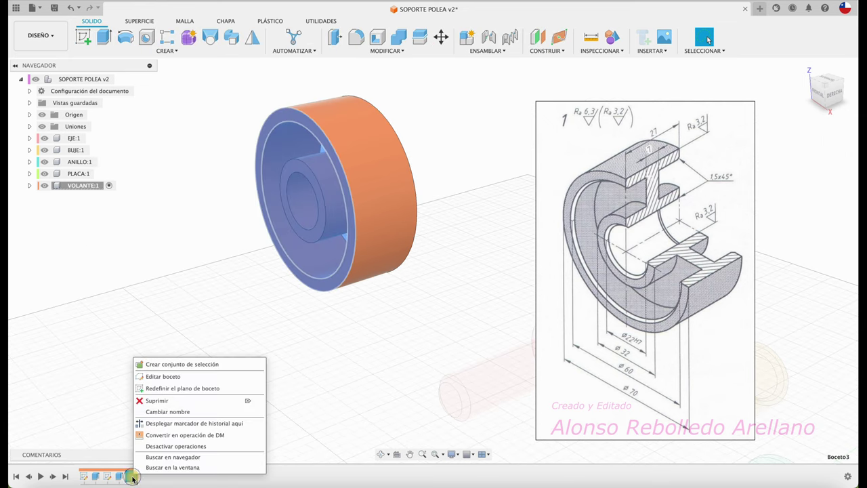
click(169, 401)
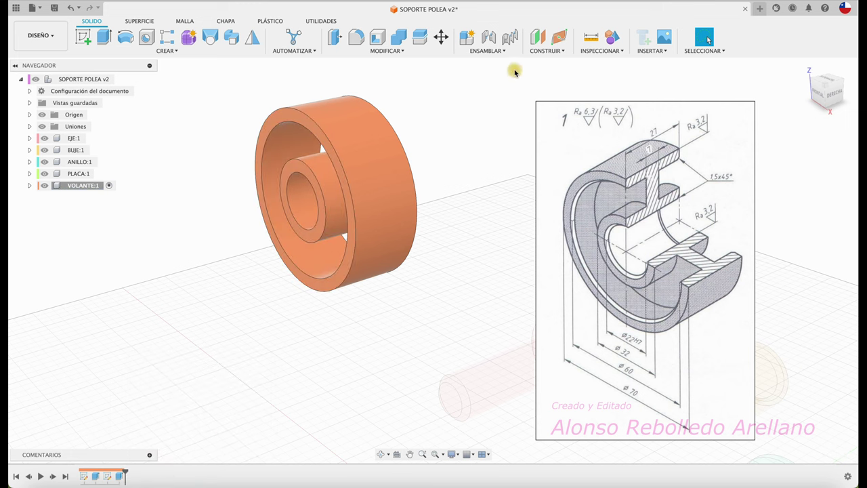
Step: Add an offset construction plane at -10 mm from the wheel's front ring face
click(540, 39)
drag(683, 73, 219, 347)
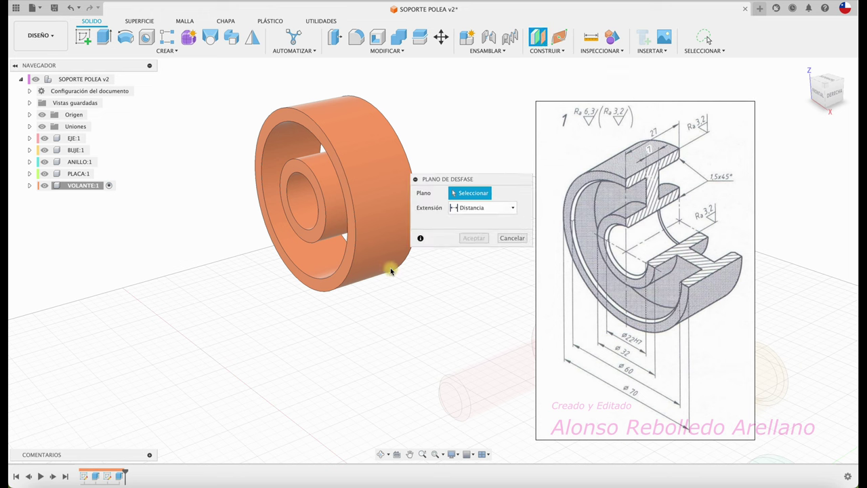
click(287, 120)
drag(339, 223, 363, 219)
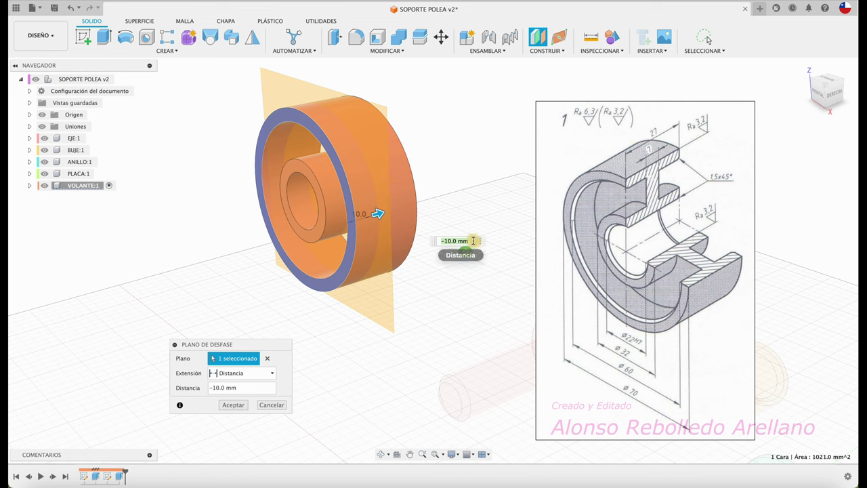
click(243, 405)
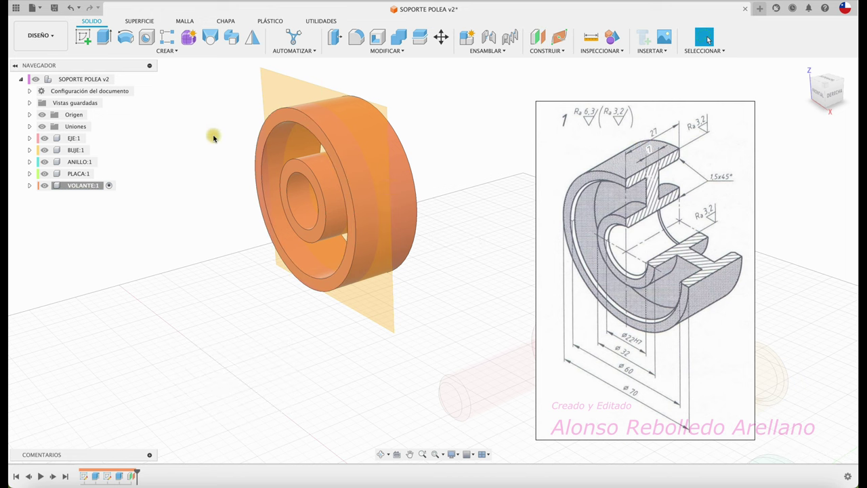
click(83, 36)
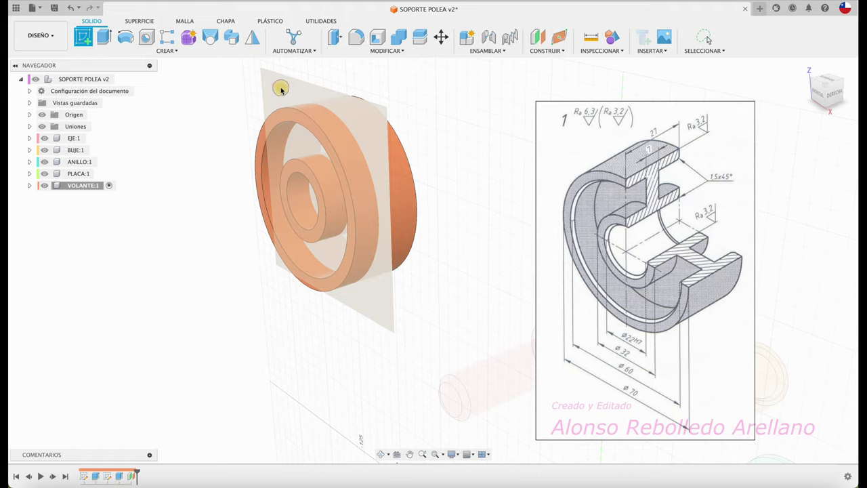
Step: Sketch on the offset plane and project the wheel's Ø60 mm circular edge into it
click(281, 89)
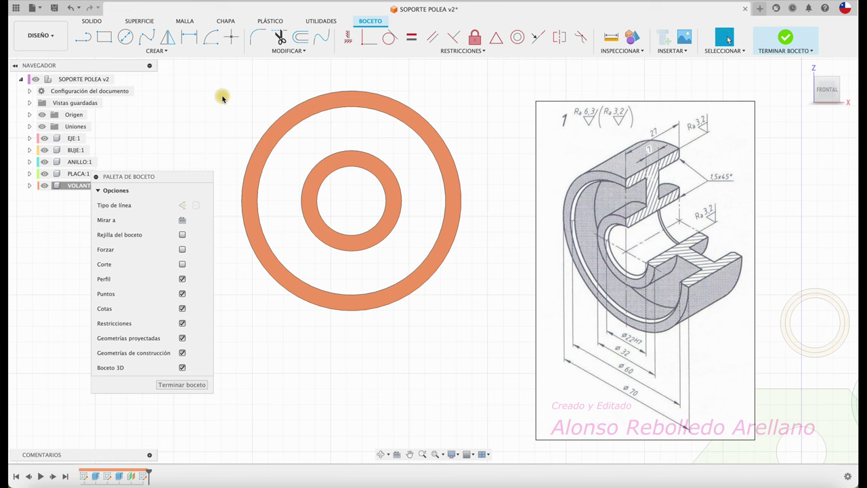
key(p)
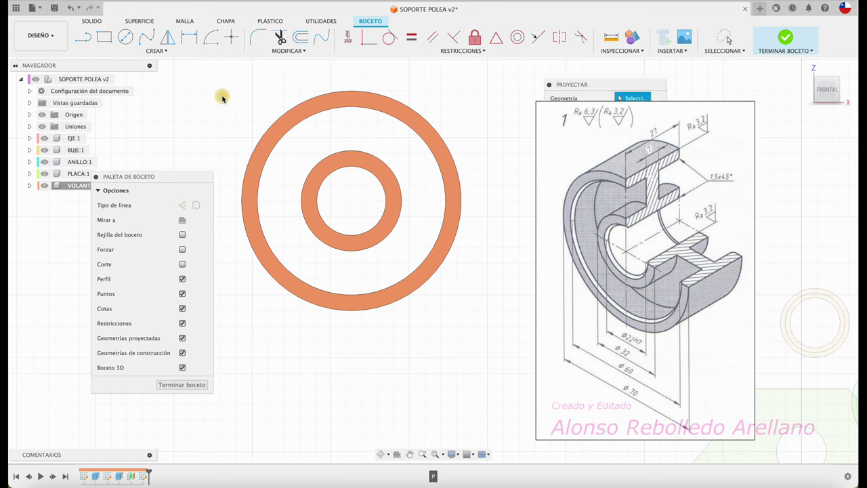
click(371, 108)
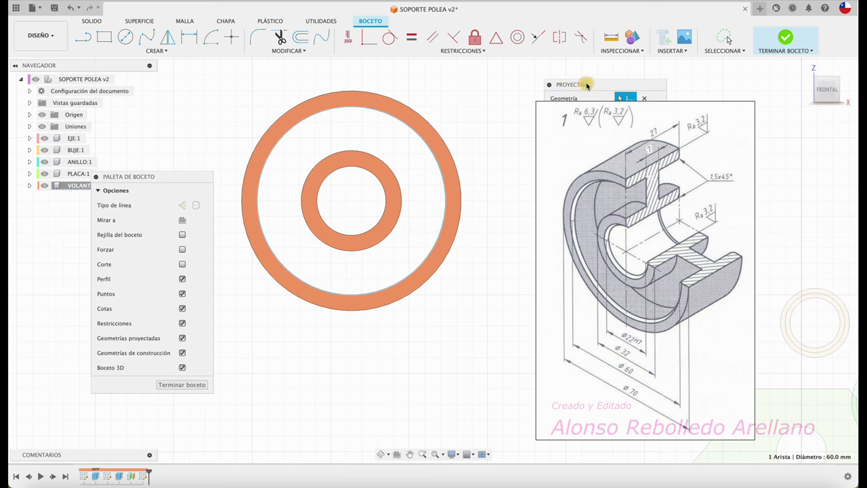
drag(585, 84, 455, 65)
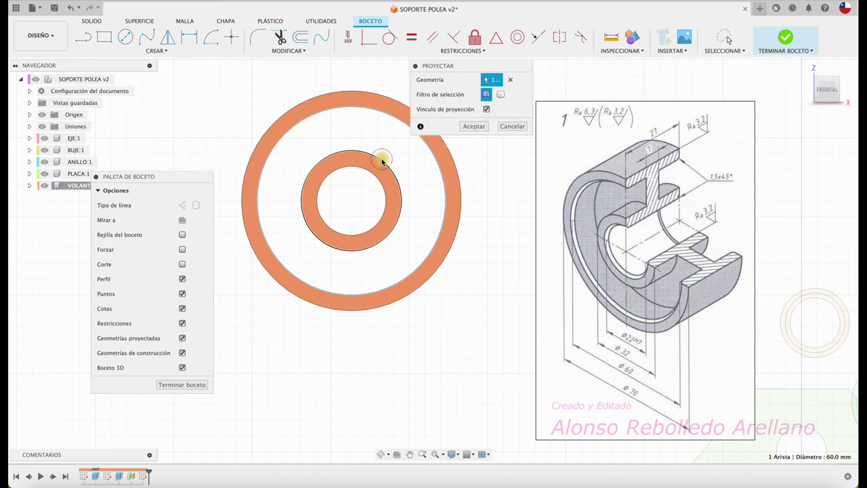
click(473, 126)
mouse_move(460, 257)
shift+middle_down()
mouse_move(441, 280)
mouse_move(304, 280)
mouse_move(296, 164)
shift+middle_up()
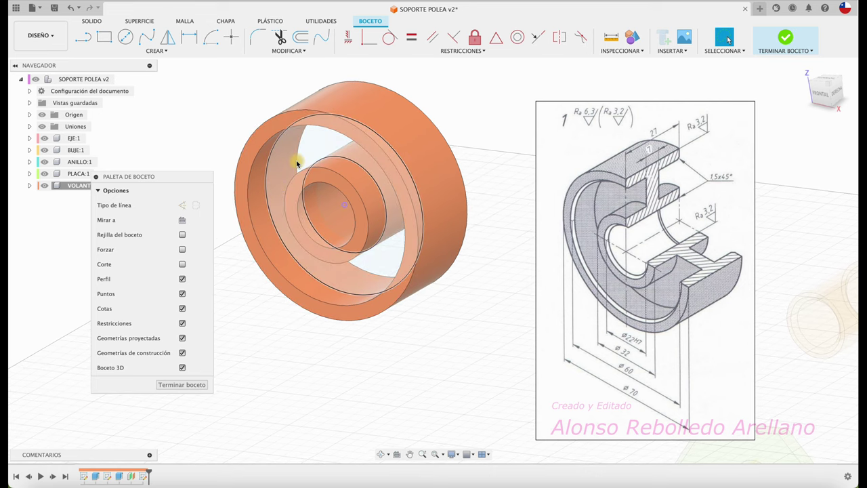
Step: Extrude the ring profile between hub and rim by -7 mm, joined to the wheel
key(e)
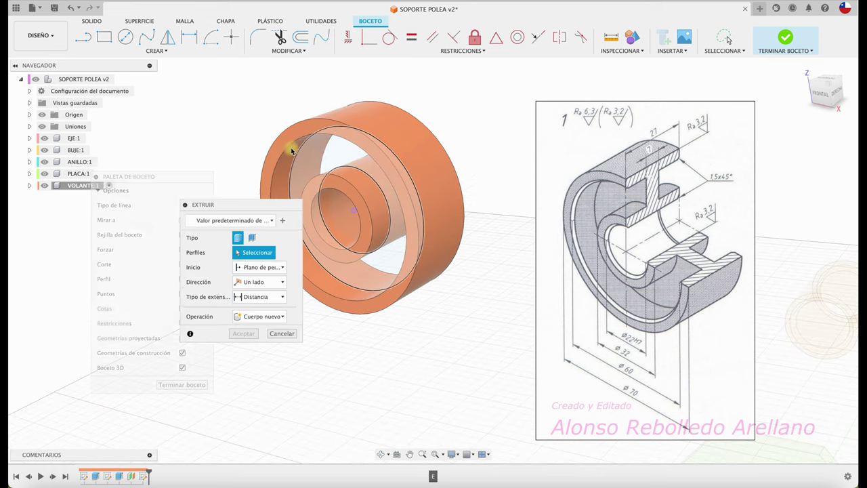
click(324, 159)
mouse_move(316, 210)
mouse_down()
mouse_move(332, 201)
mouse_move(506, 216)
mouse_up()
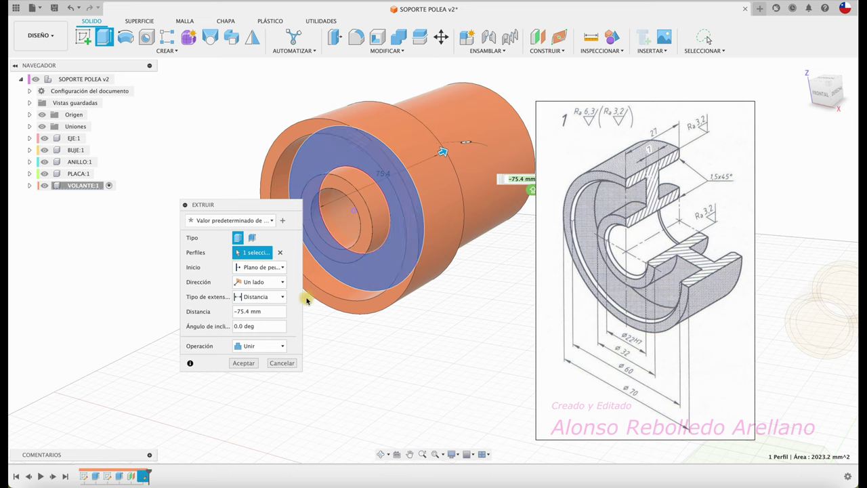
click(249, 312)
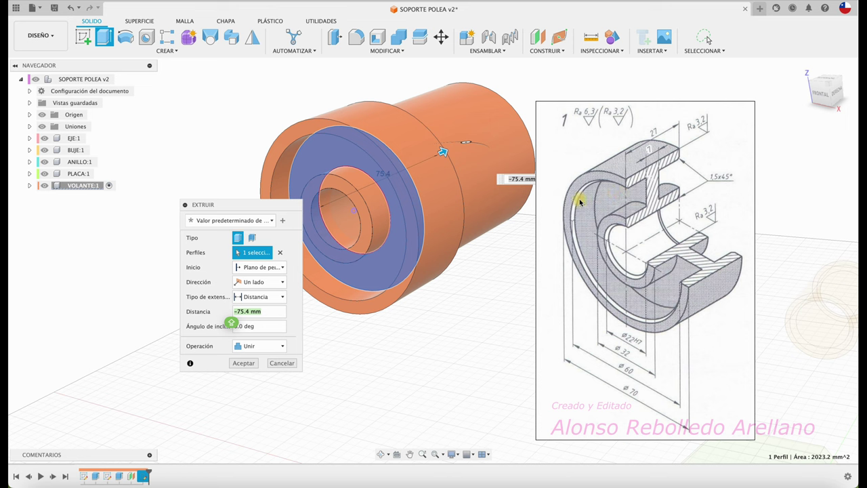
text(-7)
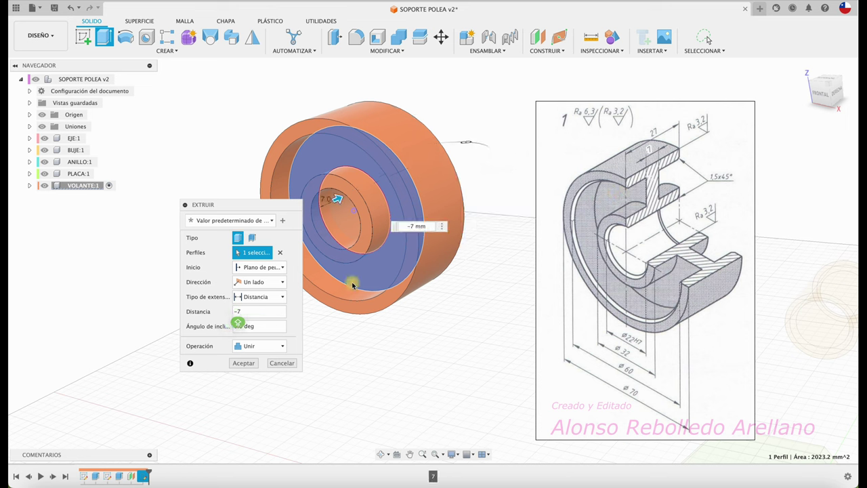
click(248, 364)
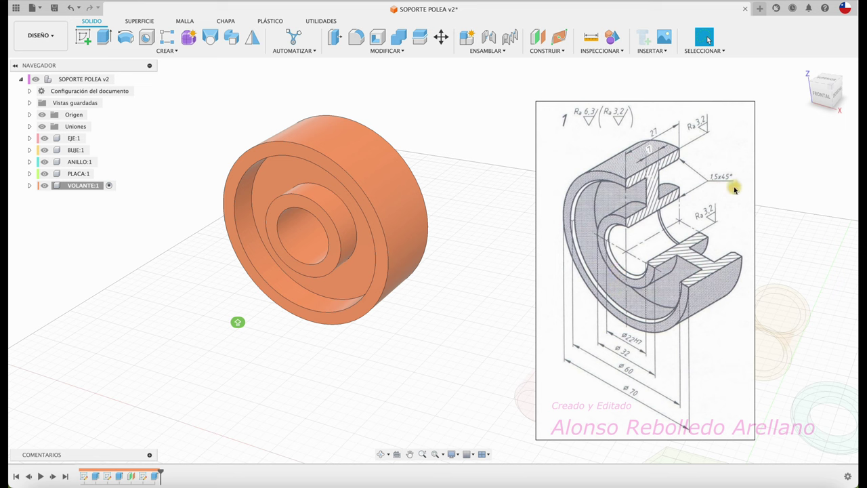
scroll(717, 224, up, 2)
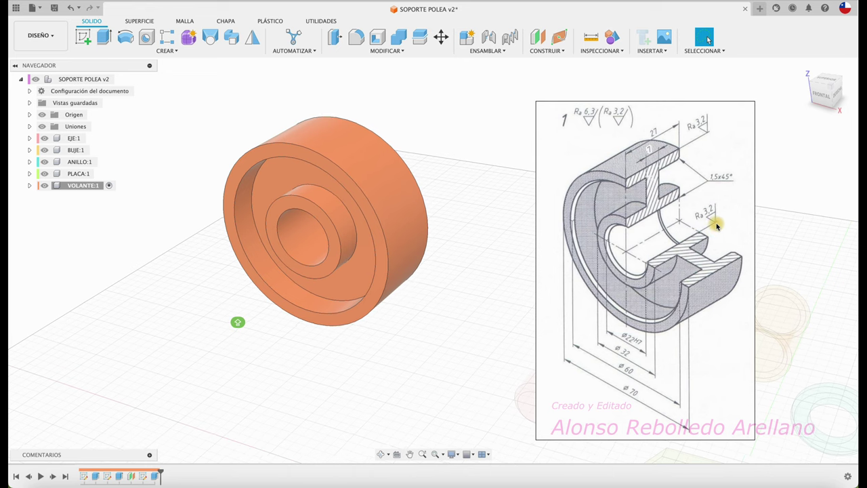
scroll(717, 224, up, 1)
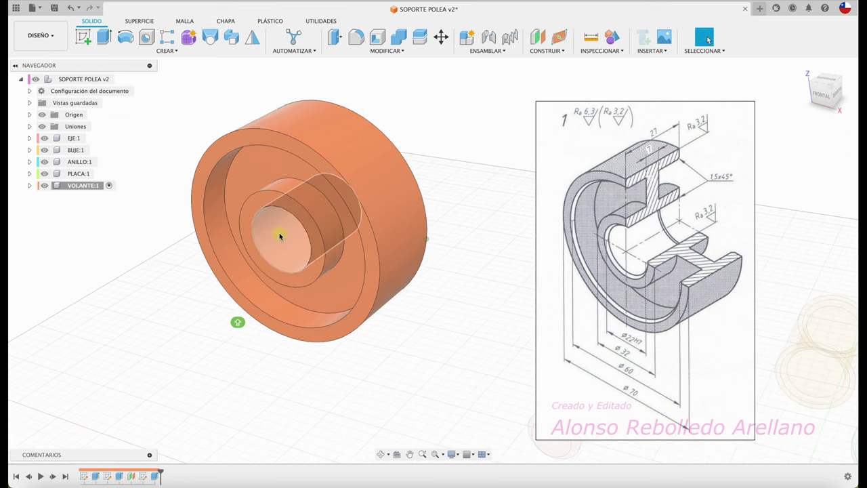
Step: Chamfer four circular rim and hub edges on both wheel faces by 1.5 mm
shift+middle_drag(444, 224, 348, 71)
click(391, 57)
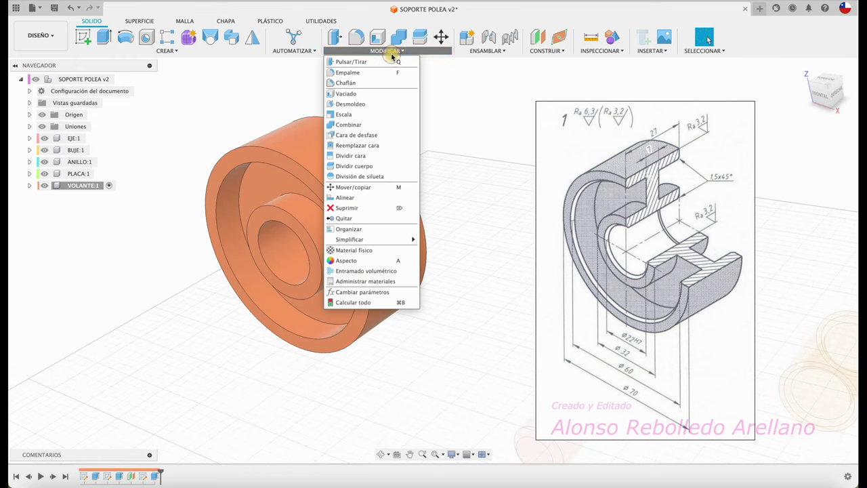
click(373, 83)
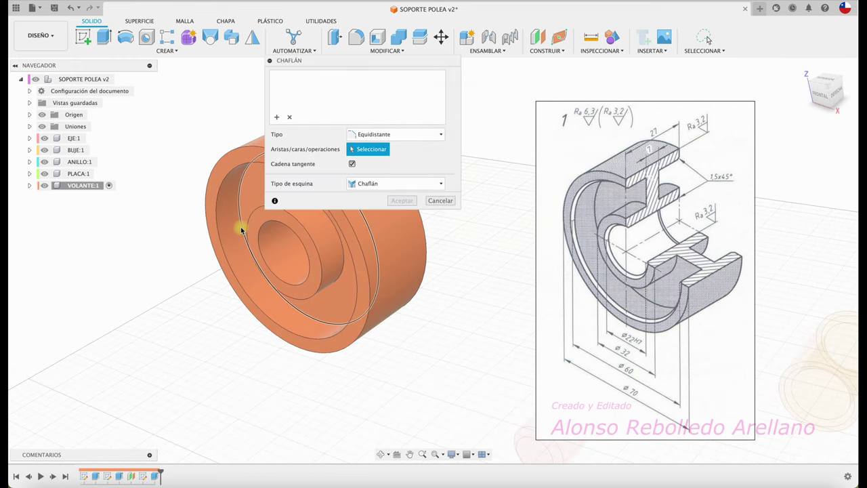
shift+middle_drag(240, 226, 226, 260)
click(225, 259)
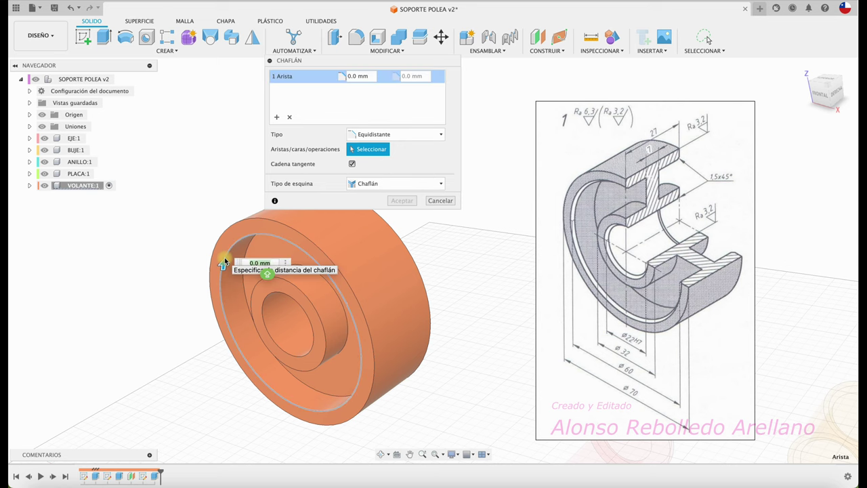
click(265, 299)
mouse_move(265, 300)
shift+middle_down()
mouse_move(345, 252)
mouse_move(348, 310)
shift+middle_up()
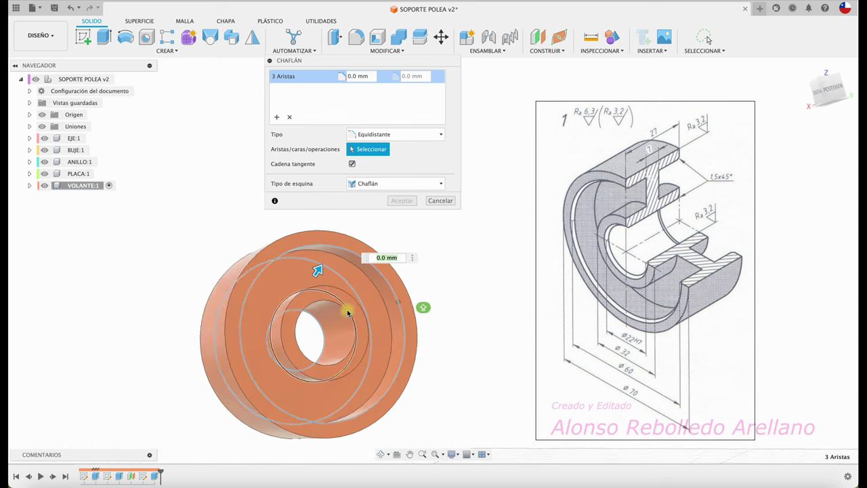
click(345, 309)
text(1.5)
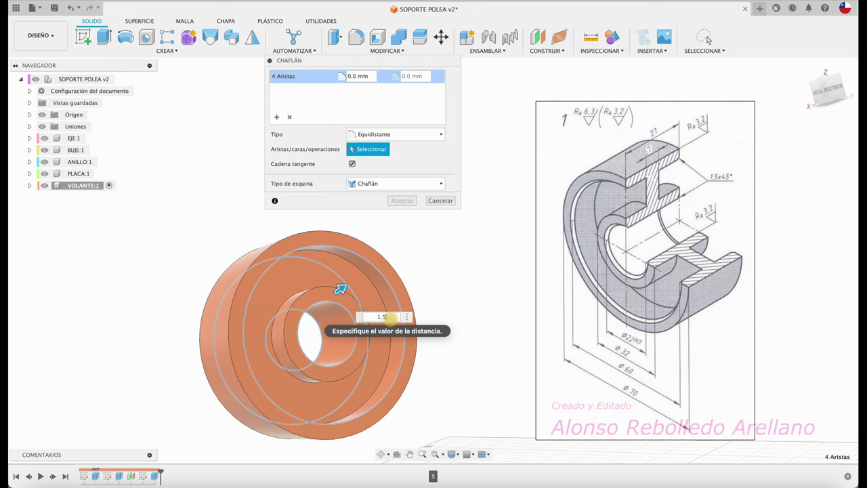
click(403, 202)
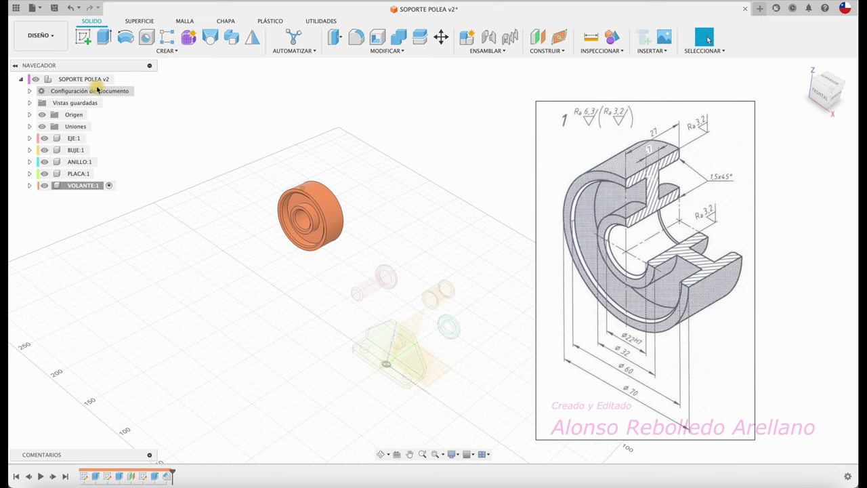
Step: Activate the top-level SOPORTE POLEA v2 assembly so all parts show in full colour
click(123, 79)
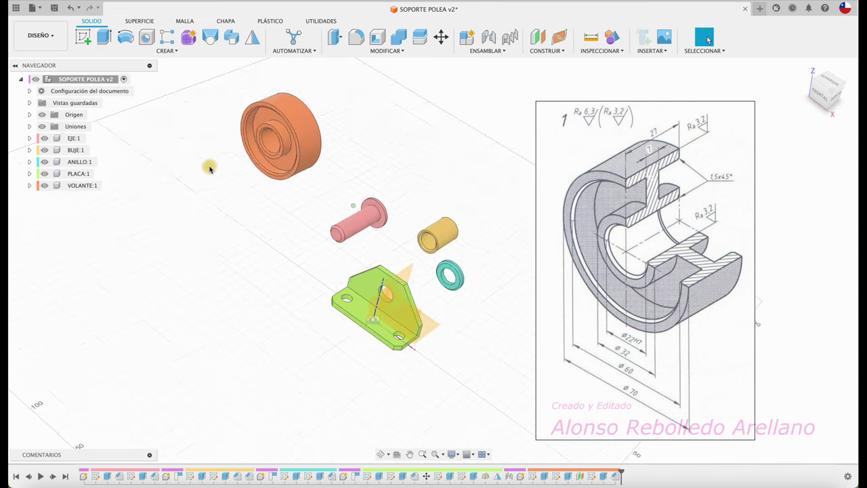
mouse_move(209, 167)
mouse_down()
mouse_move(275, 354)
mouse_move(320, 189)
mouse_up()
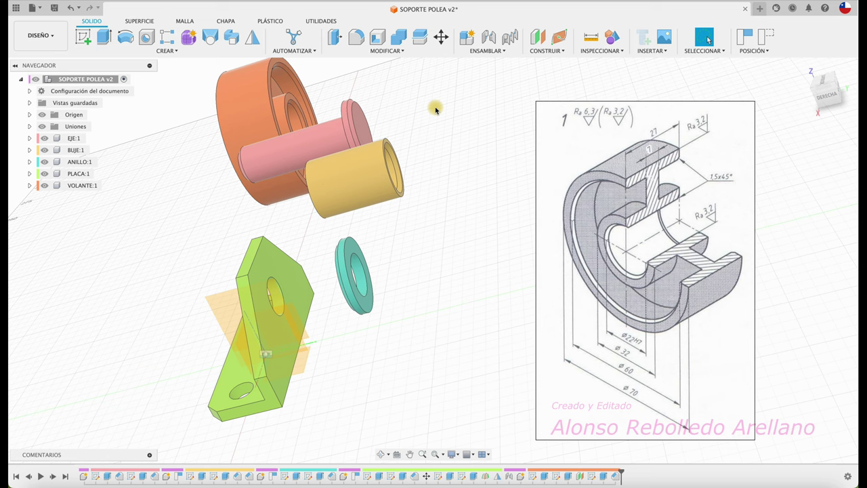
key(j)
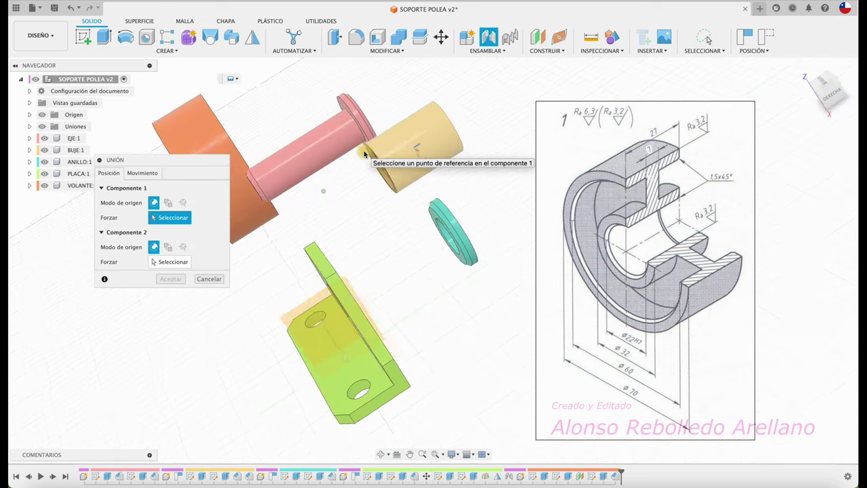
Step: Joint the end of the pink EJE shaft into the hole of the green PLACA plate
scroll(363, 134, up, 3)
scroll(338, 129, up, 3)
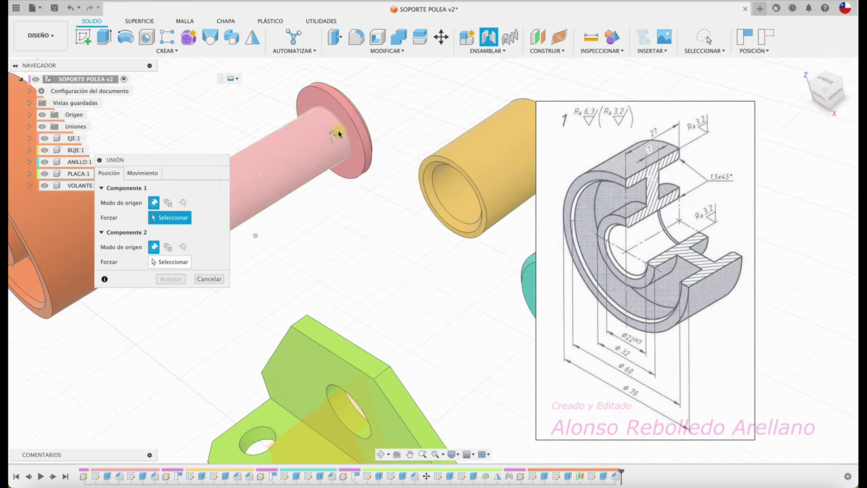
click(338, 126)
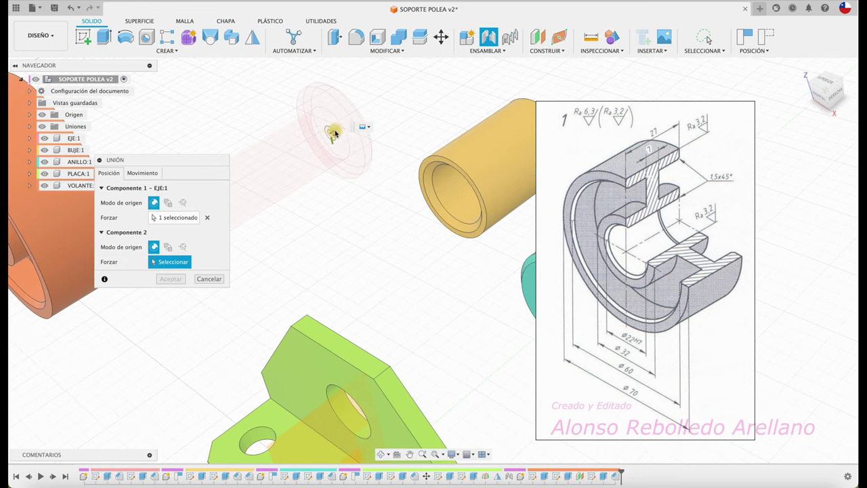
scroll(338, 156, down, 2)
shift+middle_drag(344, 175, 348, 197)
scroll(344, 232, up, 2)
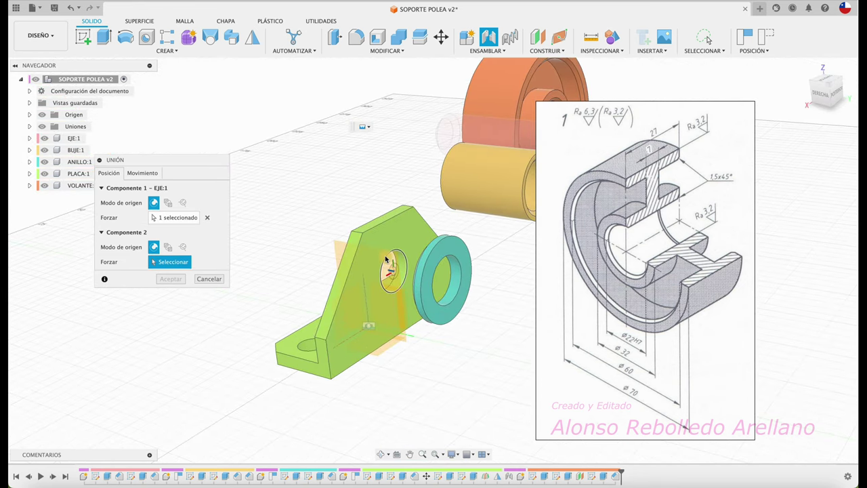
click(386, 260)
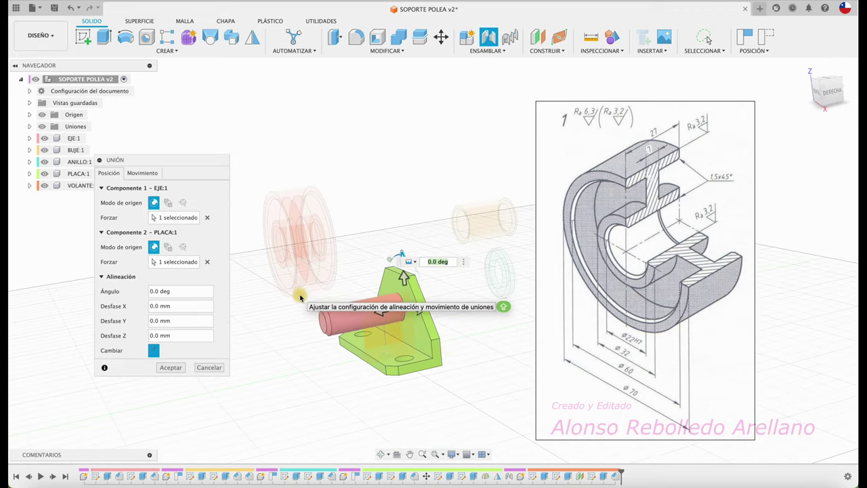
click(170, 368)
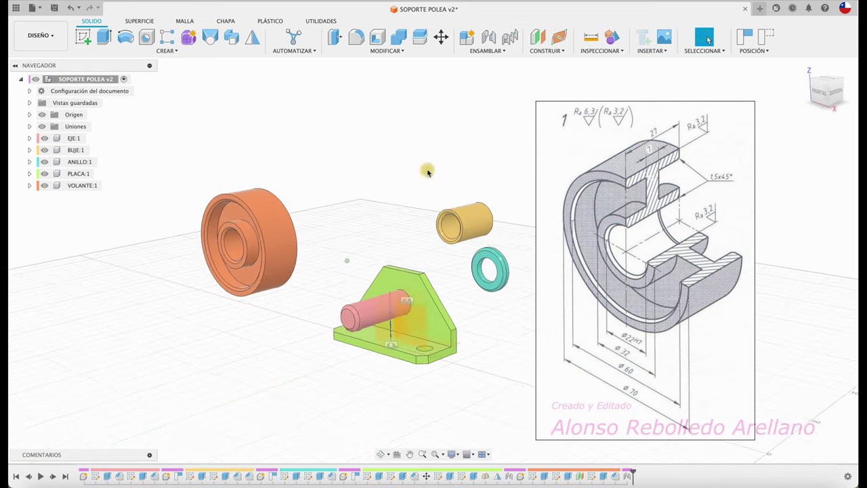
Step: In the Front view, move the wheel toward the bracket and the teal ring beside the plate
click(818, 97)
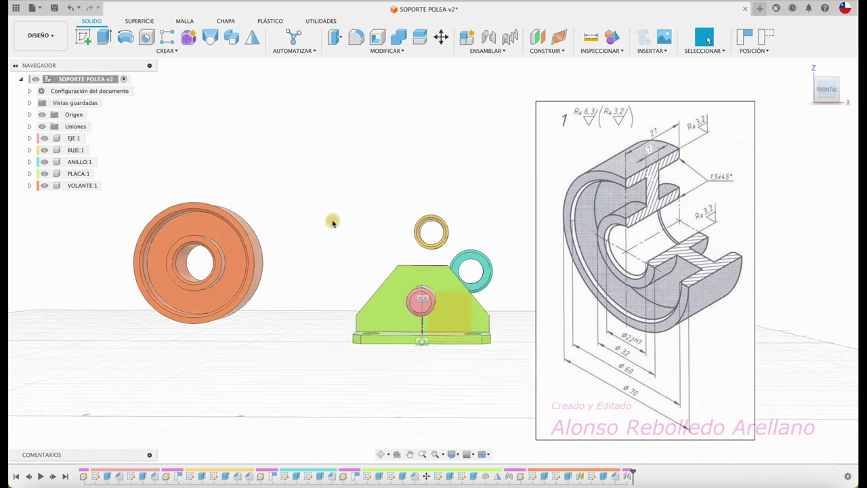
mouse_move(231, 306)
mouse_down()
mouse_move(437, 329)
mouse_move(337, 274)
mouse_up()
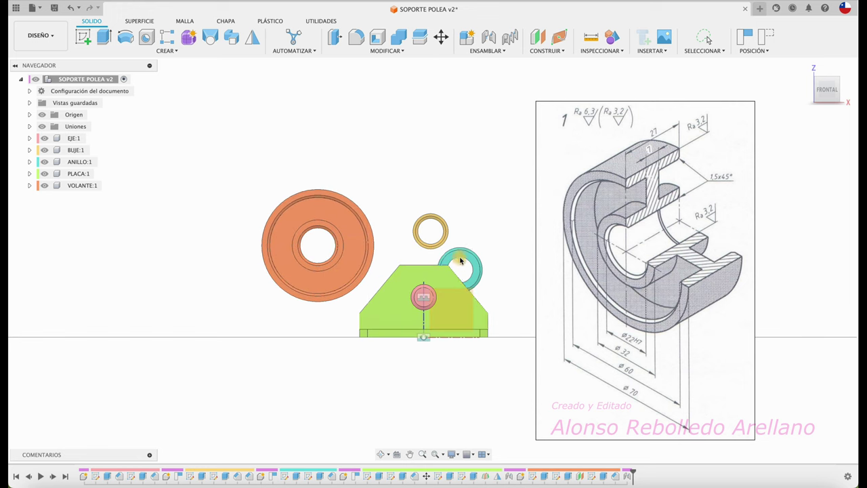
drag(424, 302, 488, 251)
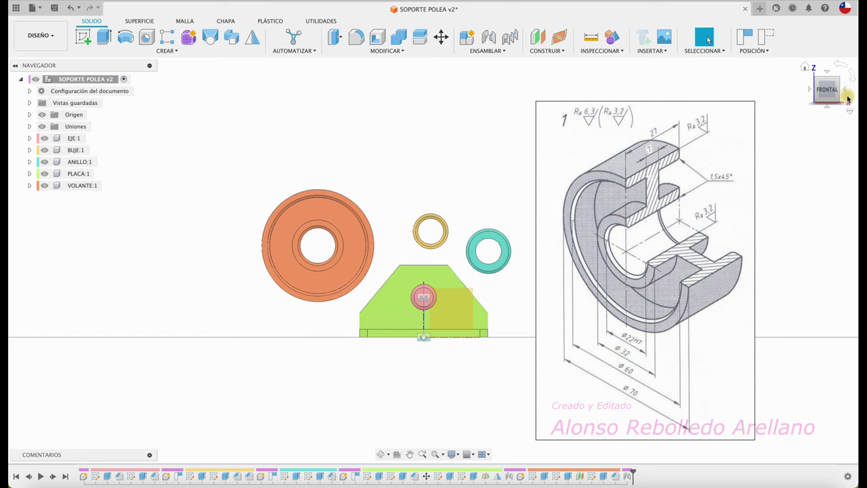
Step: Move the yellow bushing to the left in the Right view, then centre the teal ring on the shaft
click(845, 92)
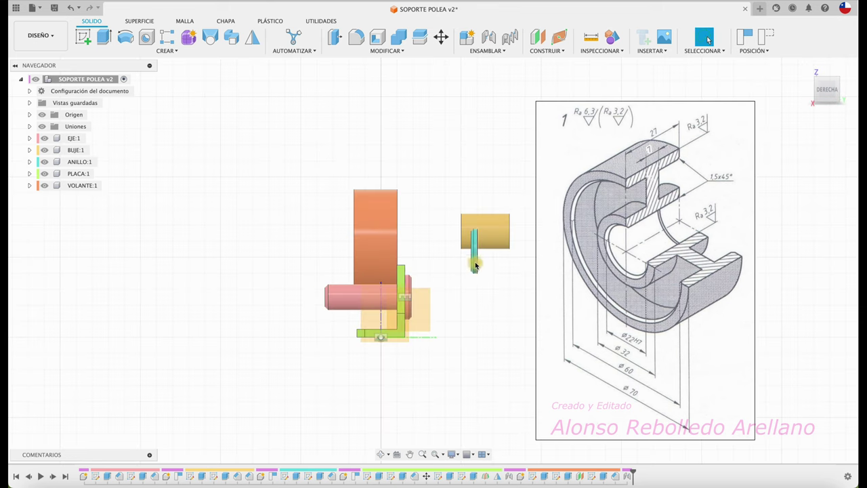
drag(497, 236, 281, 242)
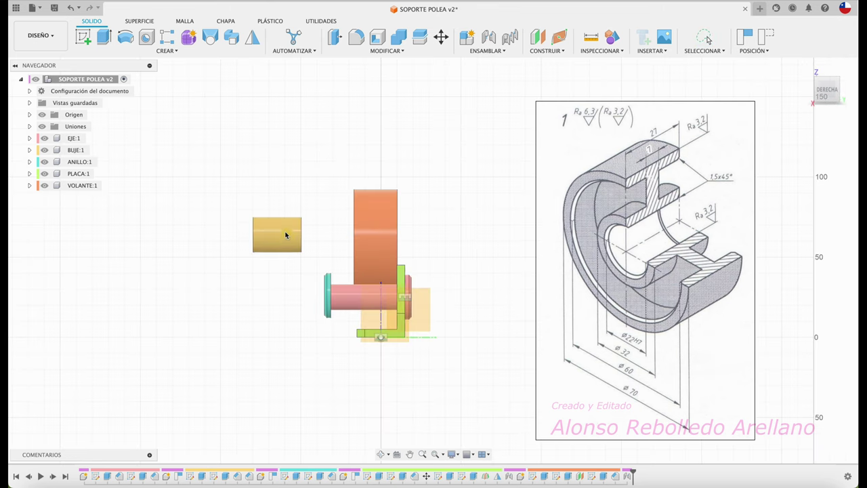
click(822, 91)
scroll(545, 239, up, 3)
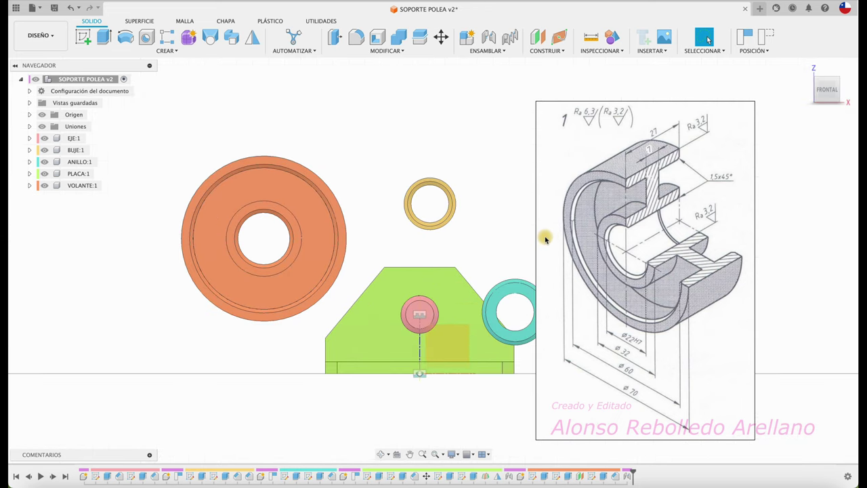
drag(519, 287, 426, 295)
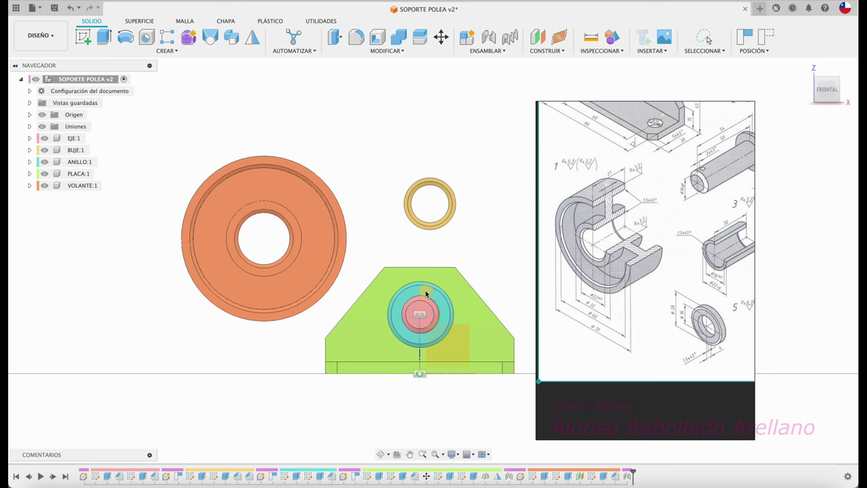
Step: Move the orange wheel left of the shaft and bring the teal ring to the shaft's free end
mouse_move(389, 254)
shift+middle_down()
mouse_move(451, 236)
mouse_move(391, 255)
shift+middle_up()
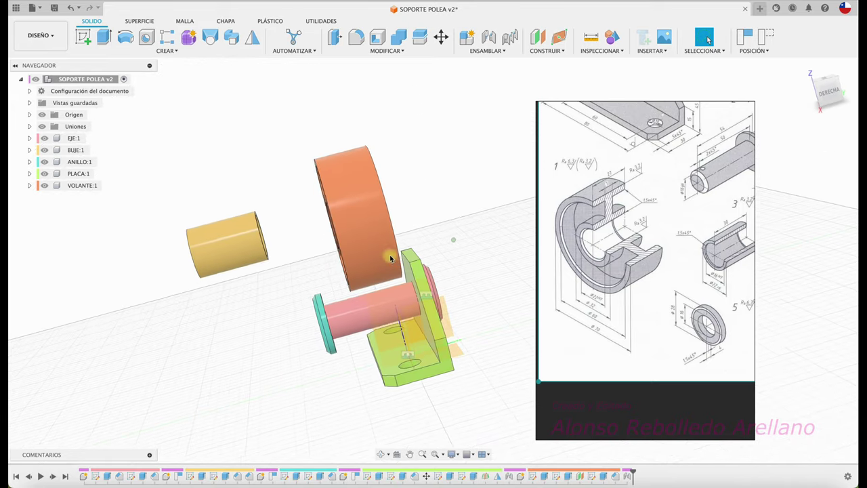
click(828, 92)
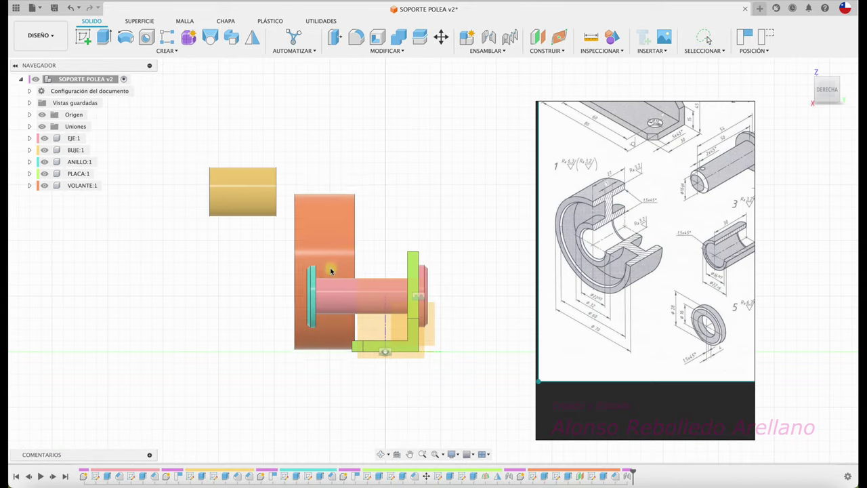
drag(334, 292, 329, 292)
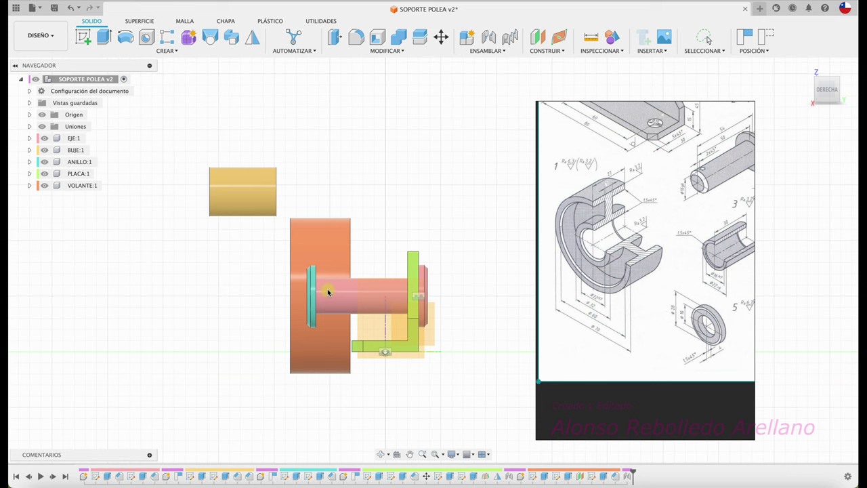
mouse_move(327, 289)
mouse_down()
mouse_move(393, 286)
mouse_move(339, 290)
mouse_move(377, 245)
mouse_move(334, 296)
mouse_move(327, 291)
mouse_up()
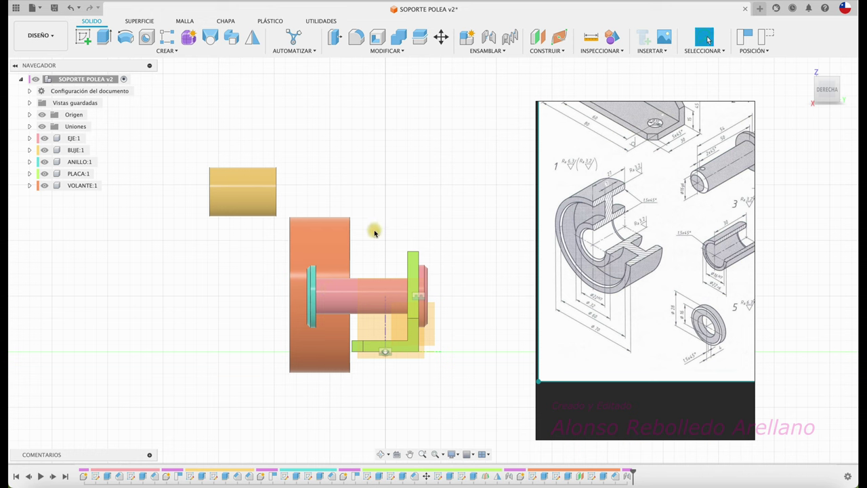
mouse_move(360, 232)
mouse_down()
mouse_move(258, 262)
mouse_move(271, 255)
mouse_up()
drag(312, 285, 284, 233)
shift+middle_drag(309, 294, 391, 300)
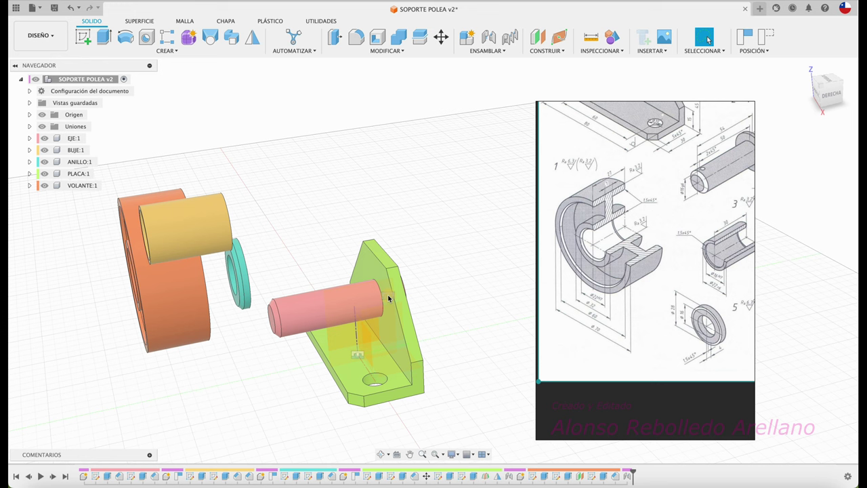
Step: Expand the Uniones folder and highlight Rígida 1 and Rígida 2 to see what each connects
click(30, 127)
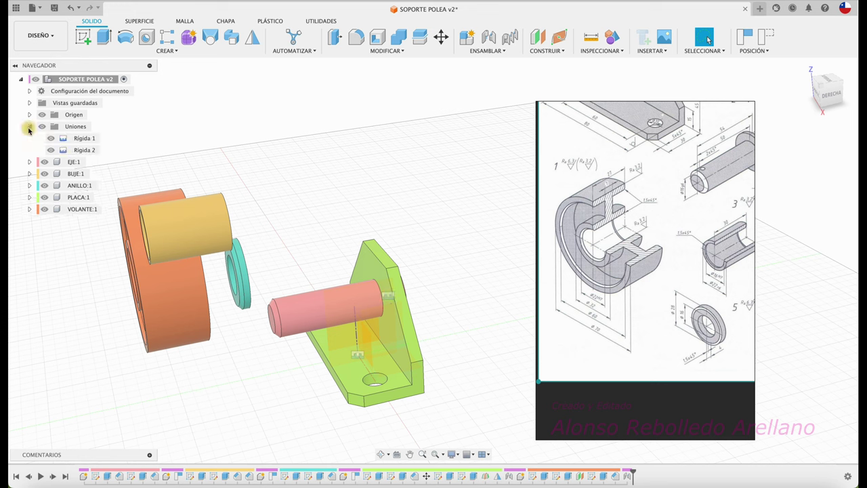
click(82, 150)
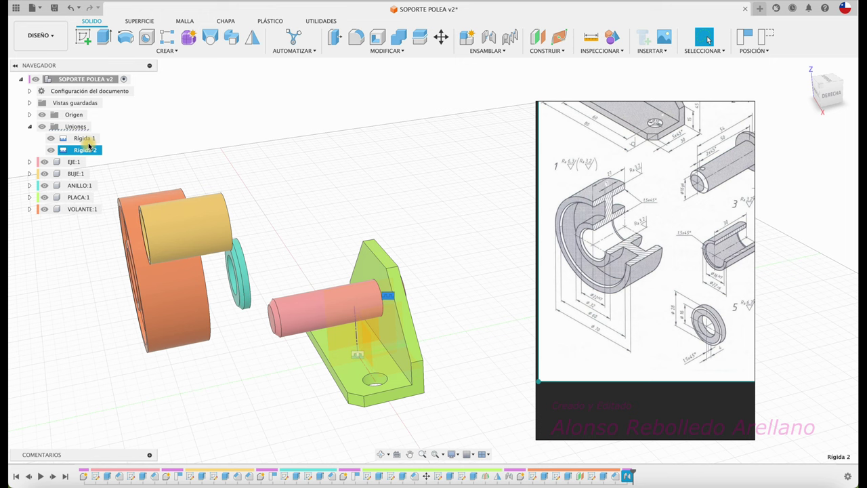
click(84, 139)
click(91, 150)
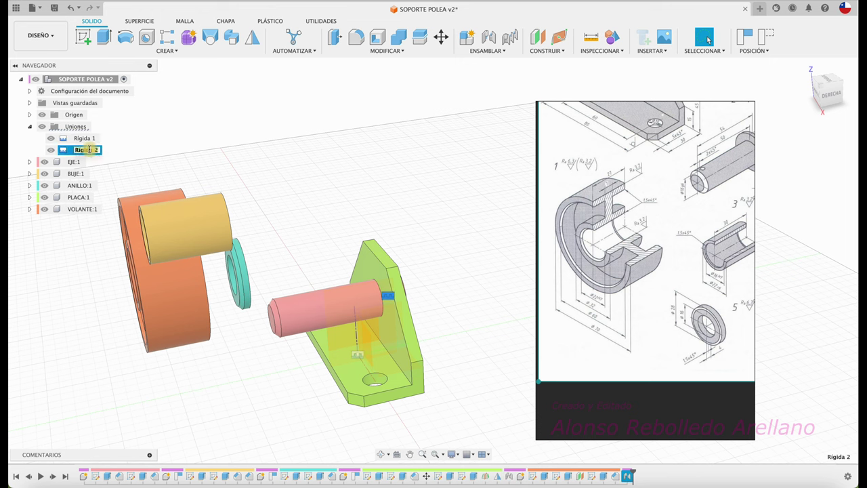
click(89, 152)
Step: Delete the Rígida 2 joint from the browser
click(89, 150)
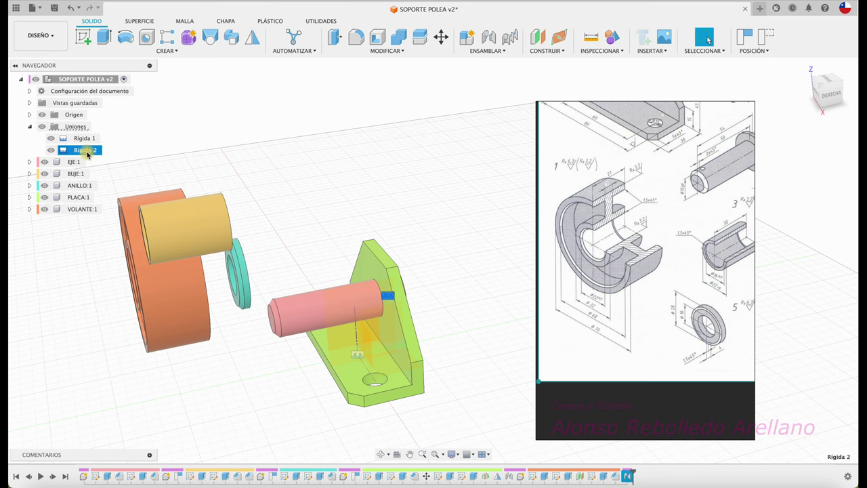
right_click(87, 152)
click(111, 219)
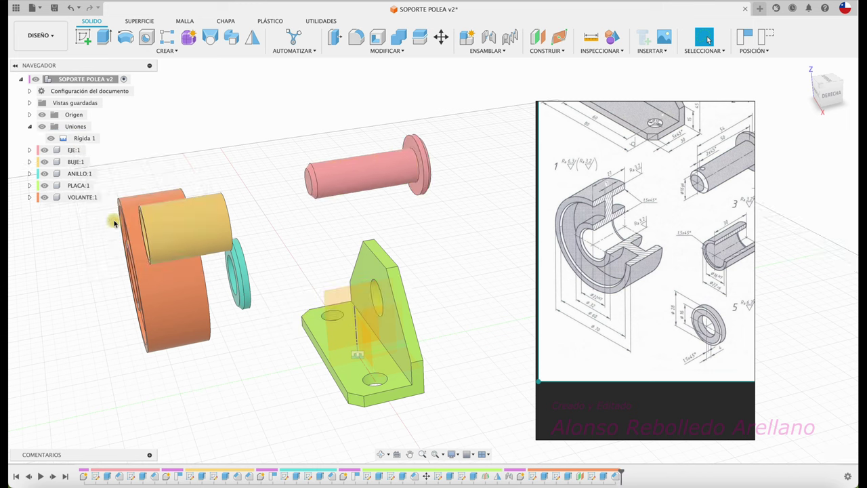
Step: Rotate the freed EJE pin -180° about Z with the Move tool
drag(385, 178, 342, 187)
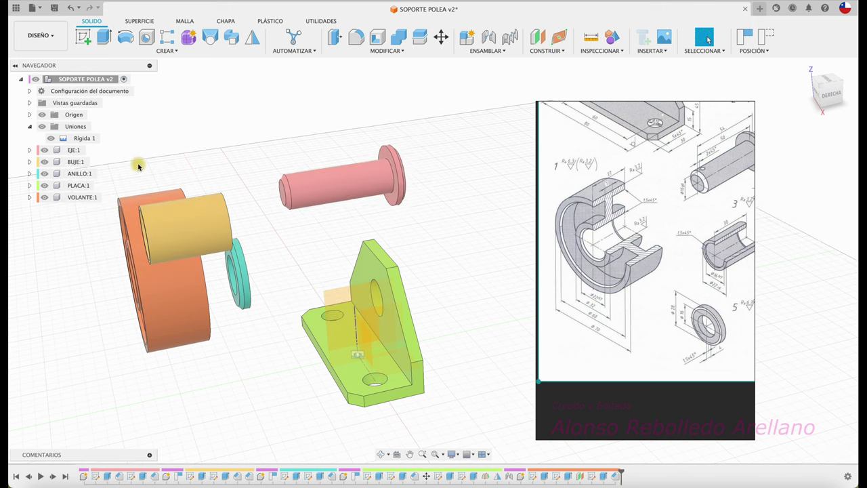
click(89, 153)
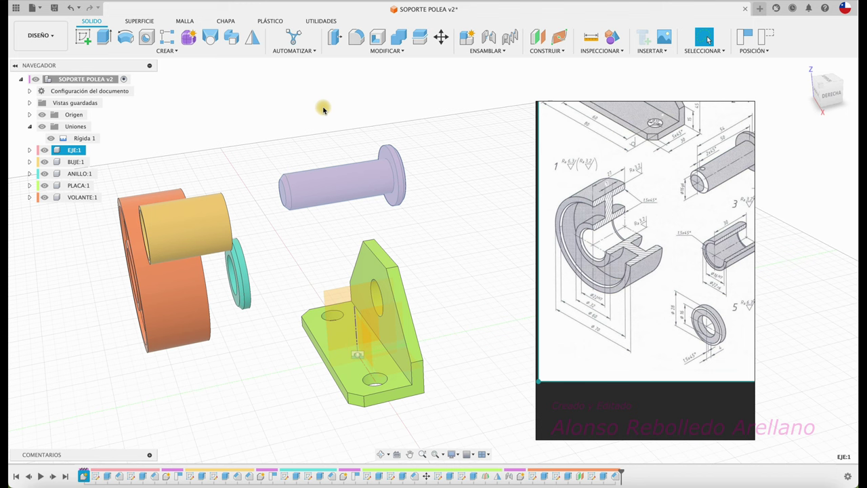
key(m)
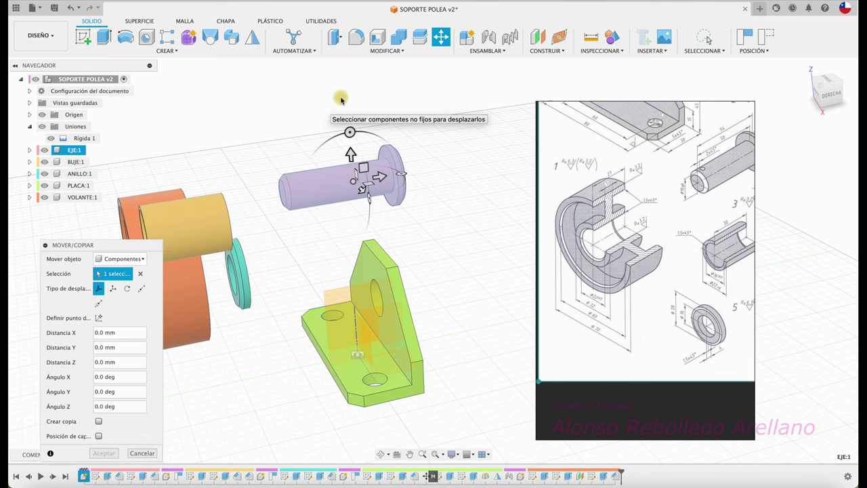
drag(402, 176, 324, 190)
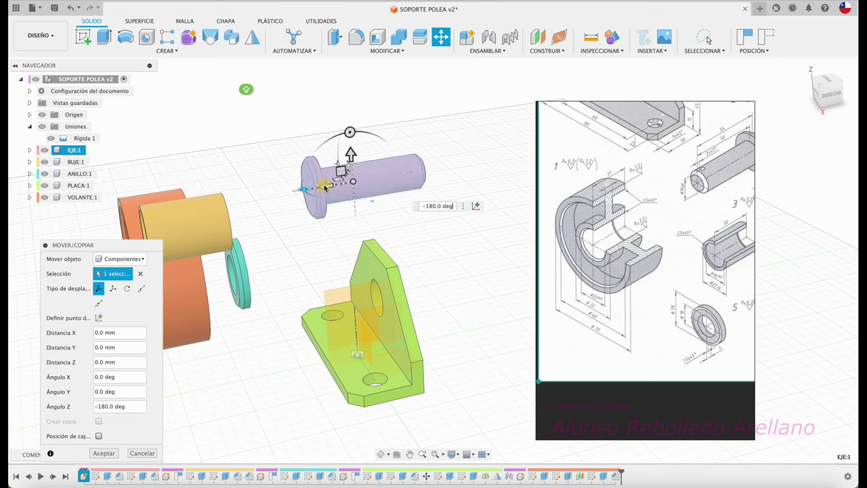
click(105, 452)
Step: Rigidly join the flipped pin's end into the PLACA plate's hole as Rígida 3
shift+middle_drag(281, 287, 280, 287)
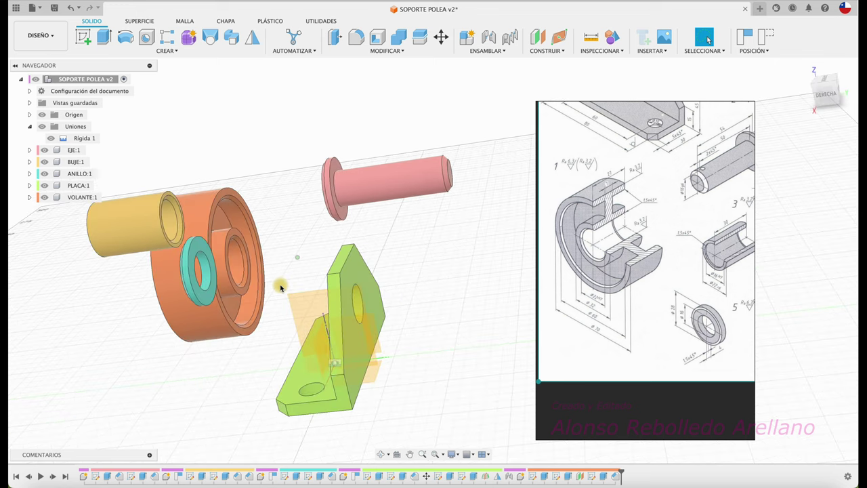
scroll(300, 261, up, 5)
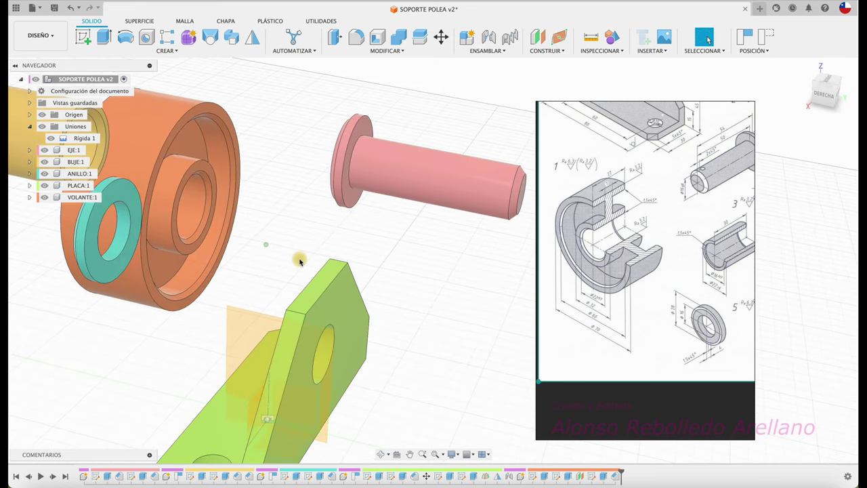
key(j)
click(351, 185)
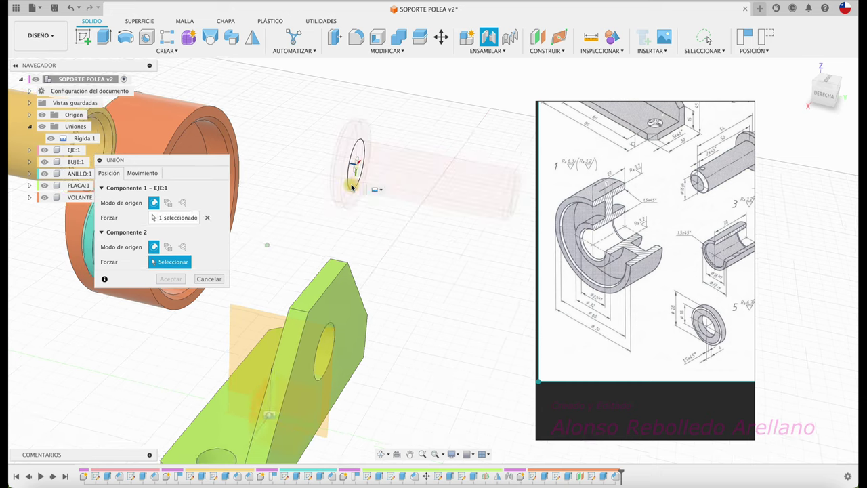
shift+middle_drag(348, 183, 352, 311)
click(366, 325)
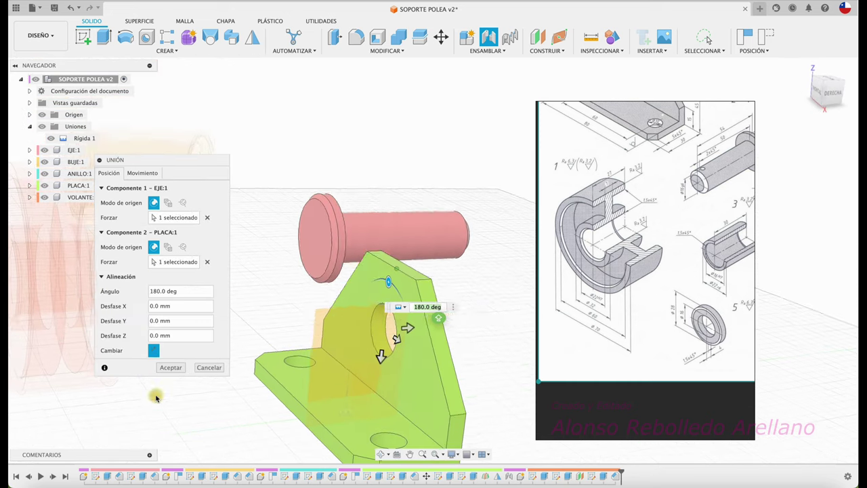
click(172, 368)
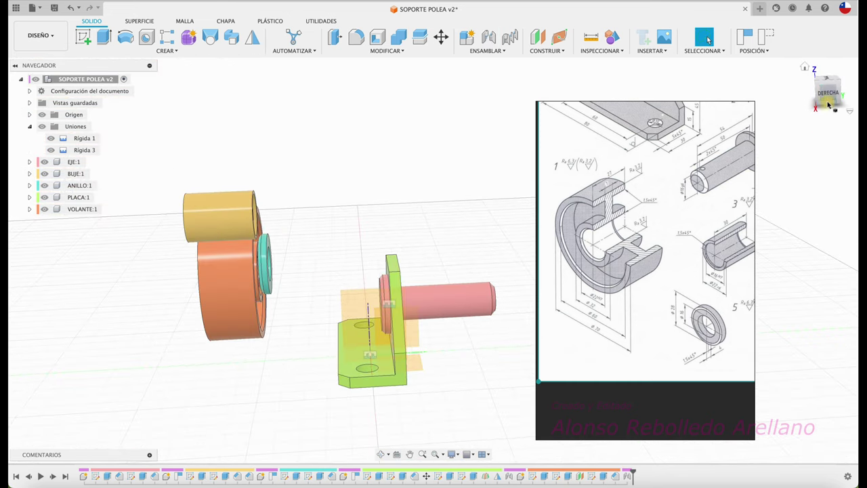
click(830, 100)
Step: Move the VOLANTE flywheel down over the shaft and slide the BUJE bushing inside it
mouse_move(228, 284)
mouse_down()
mouse_move(442, 239)
mouse_move(426, 163)
mouse_up()
drag(239, 198, 417, 188)
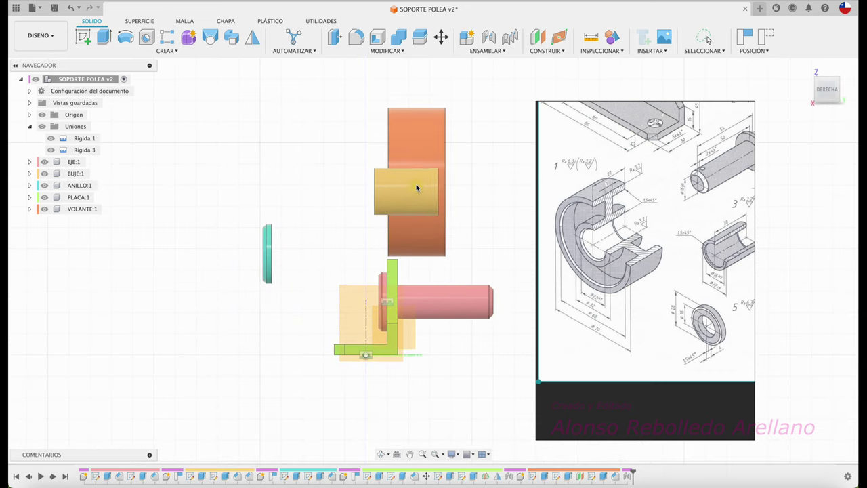
drag(427, 178, 420, 177)
click(303, 233)
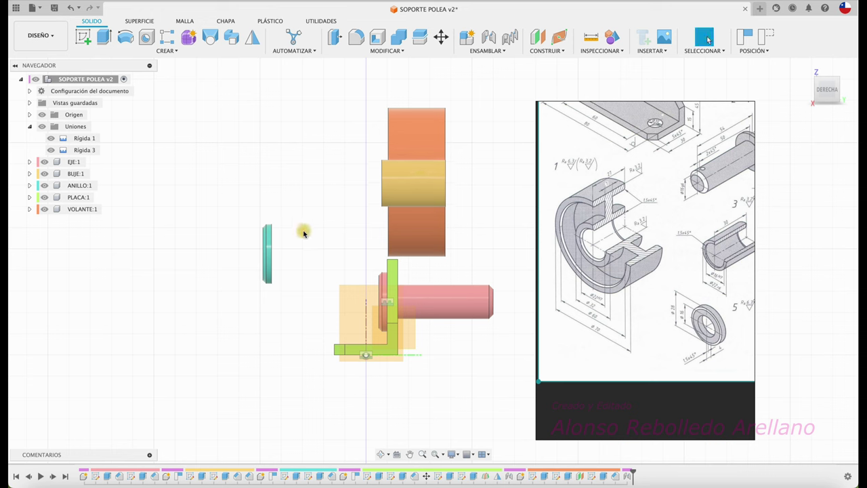
drag(449, 202, 352, 177)
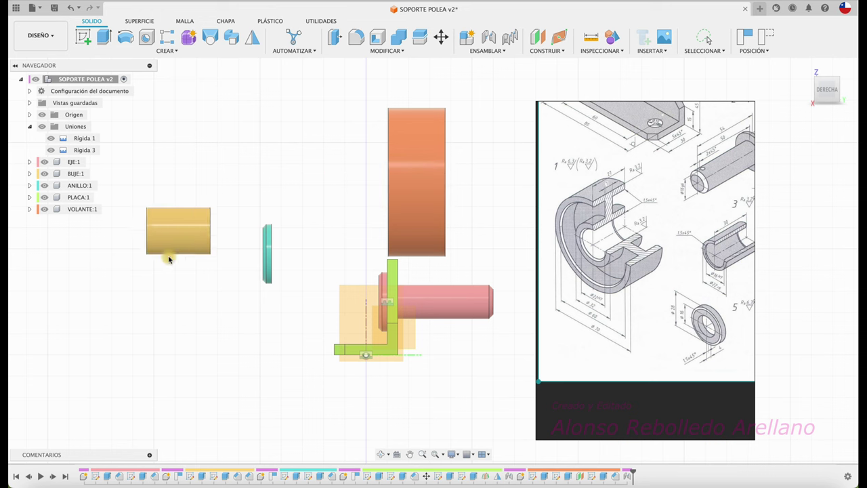
drag(421, 195, 436, 314)
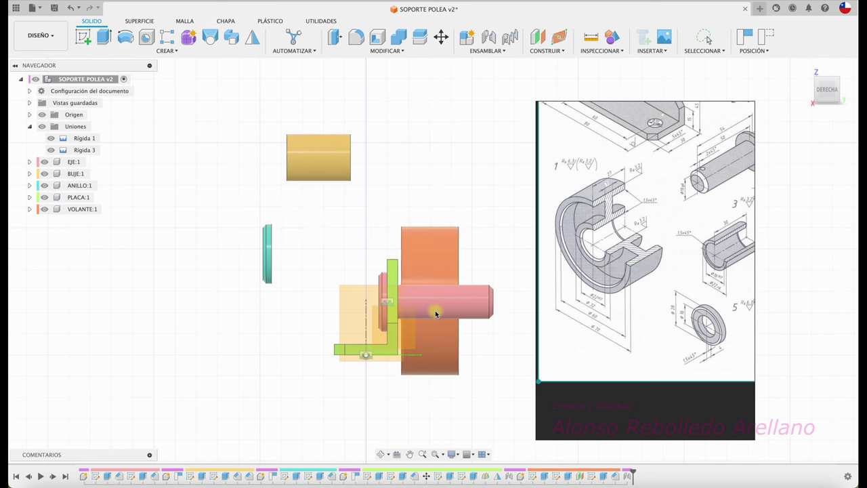
drag(332, 176, 445, 316)
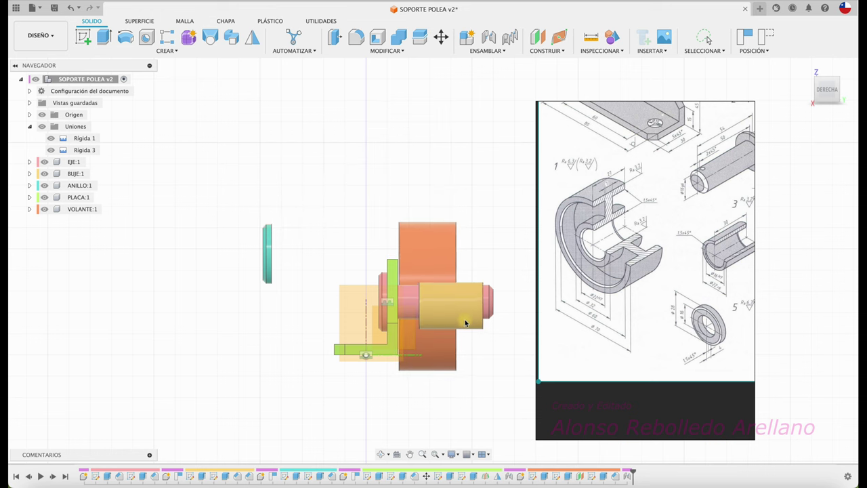
click(302, 278)
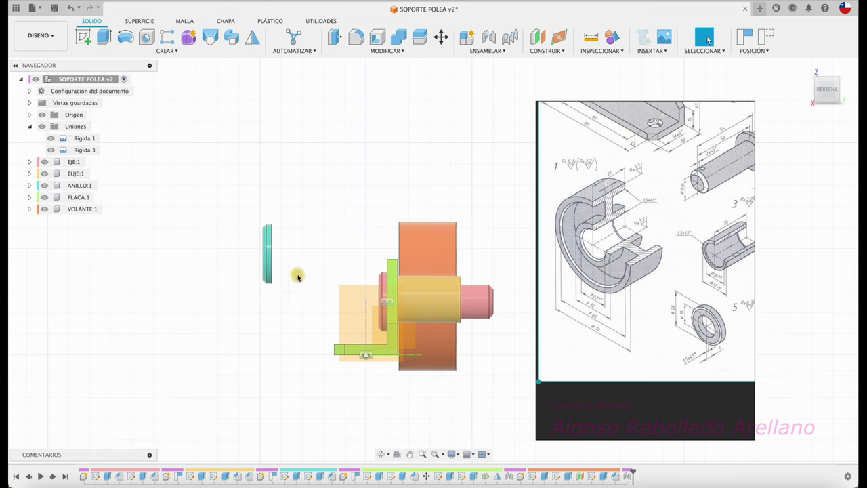
Step: Put the ANILLO ring beside the flywheel, lift the bushing off, and nudge the flywheel right
drag(270, 258, 474, 288)
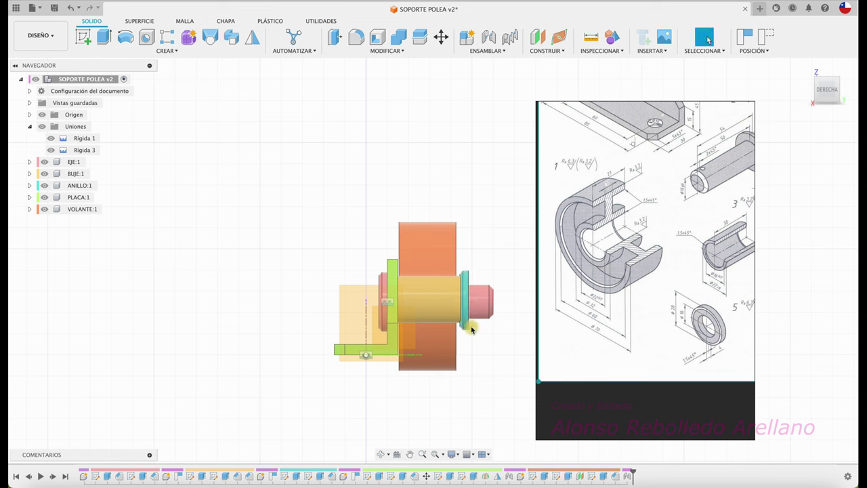
mouse_move(468, 284)
mouse_down()
mouse_move(492, 195)
mouse_move(486, 146)
mouse_up()
mouse_move(444, 242)
mouse_down()
mouse_move(462, 248)
mouse_move(440, 254)
mouse_up()
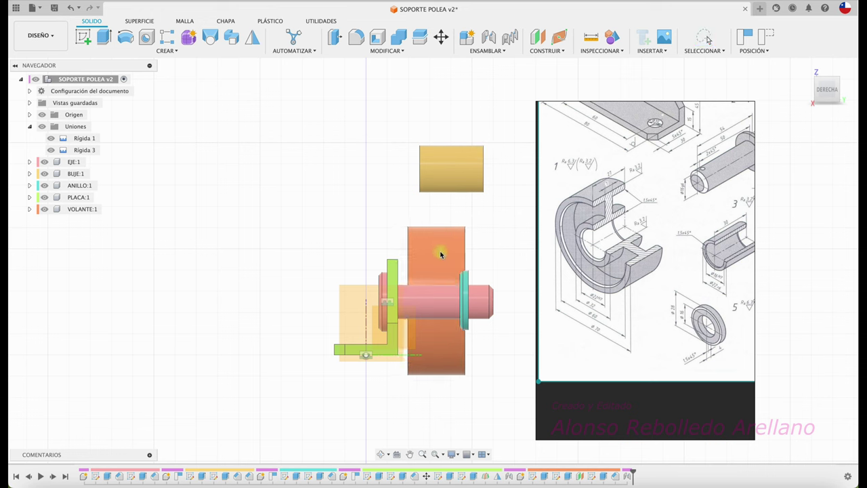
drag(440, 254, 441, 254)
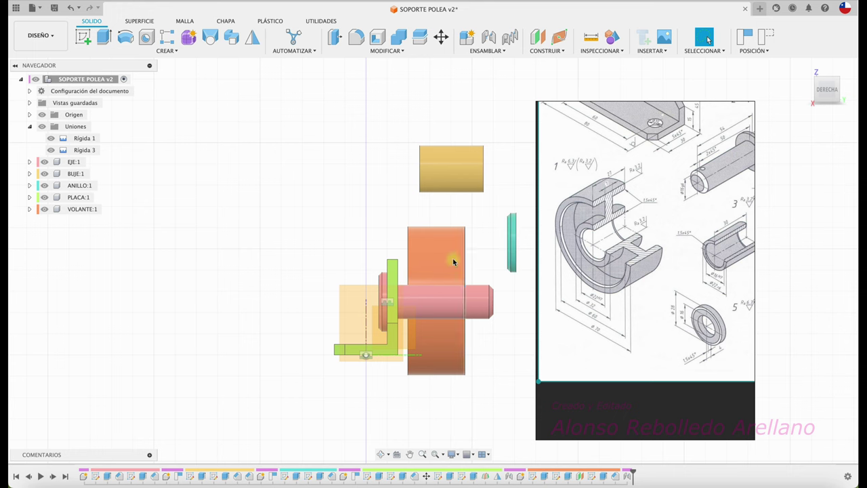
key(F6)
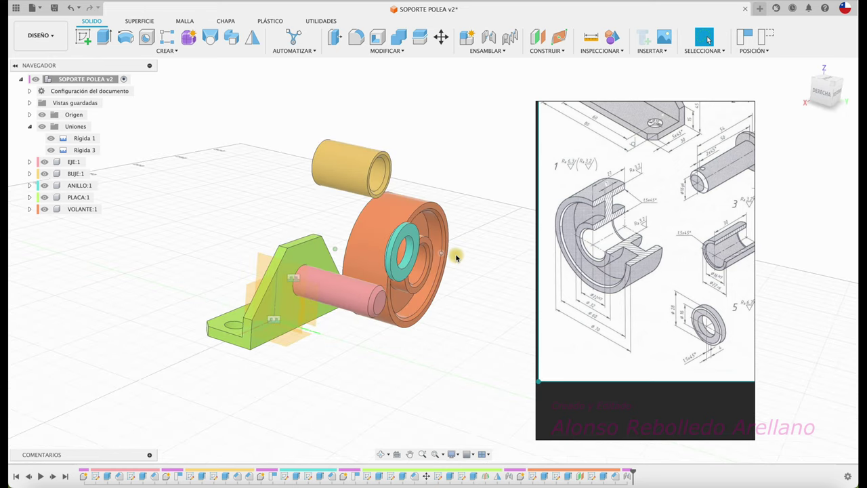
Step: Rotate the ANILLO ring 180° about the Z axis
click(401, 276)
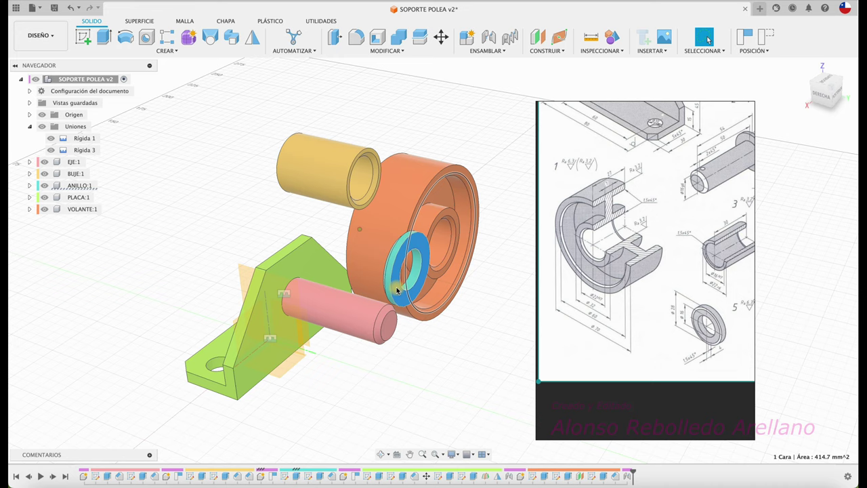
click(84, 190)
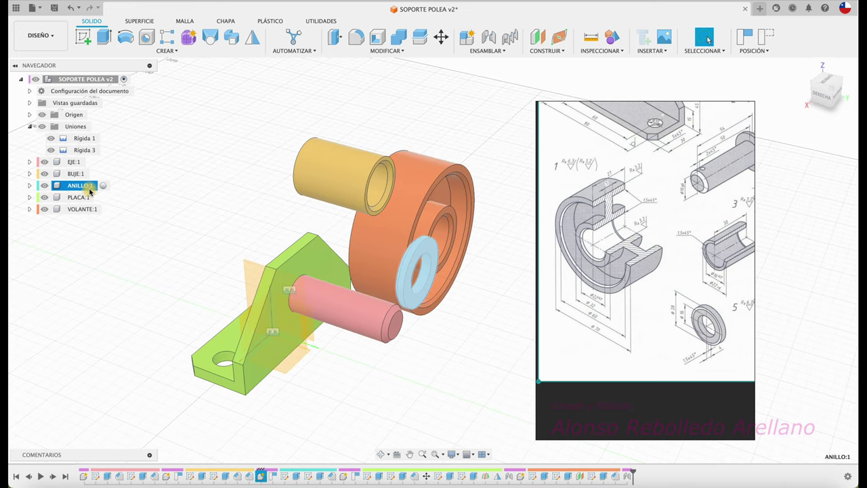
key(m)
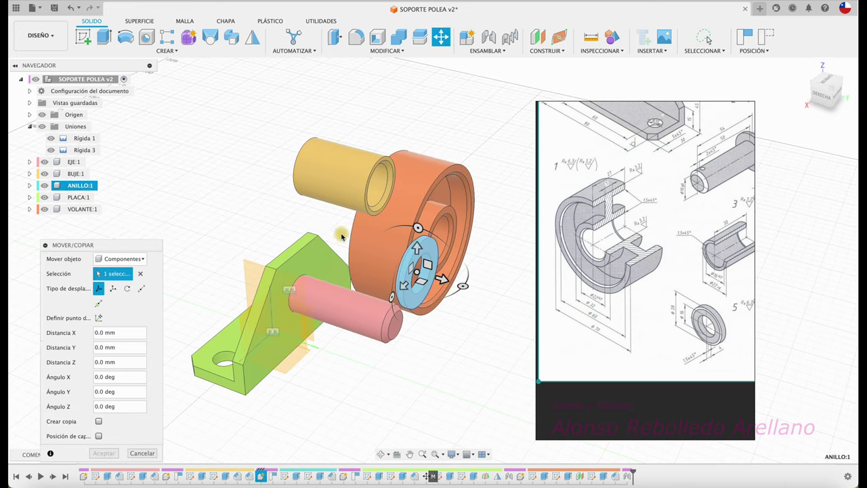
mouse_move(461, 286)
mouse_down()
mouse_move(421, 235)
mouse_move(381, 254)
mouse_up()
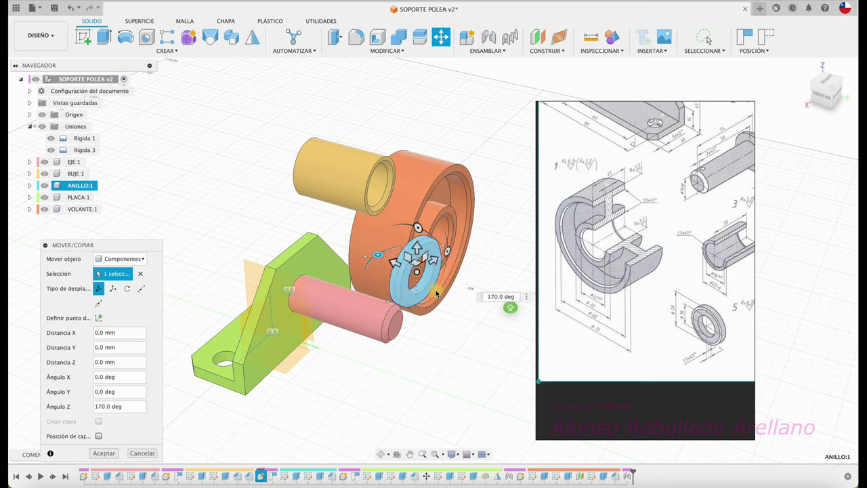
text(180)
key(Return)
Step: Move the ring up clear of the plate using the Back view
mouse_move(478, 298)
shift+middle_down()
mouse_move(458, 362)
mouse_move(424, 368)
shift+middle_up()
click(838, 95)
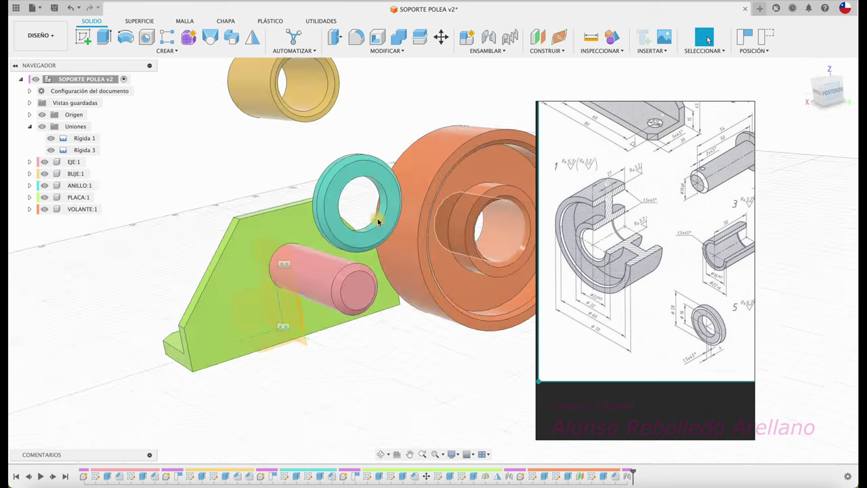
drag(384, 258, 387, 262)
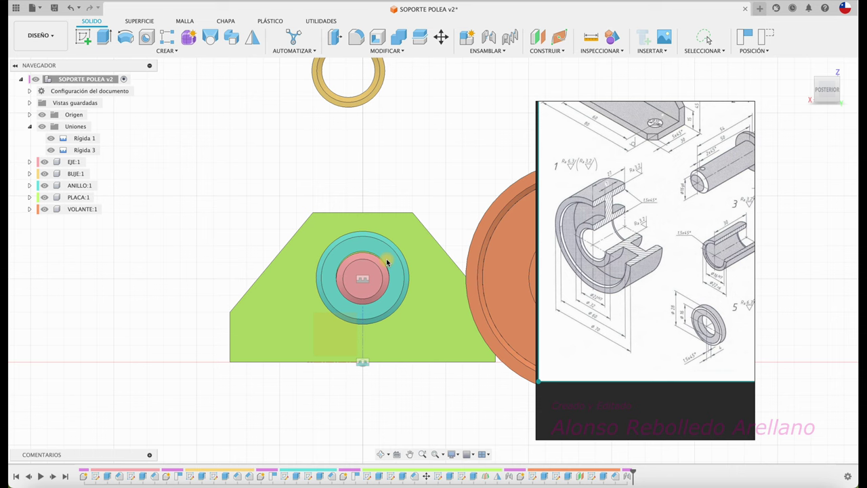
drag(389, 259, 445, 160)
key(F6)
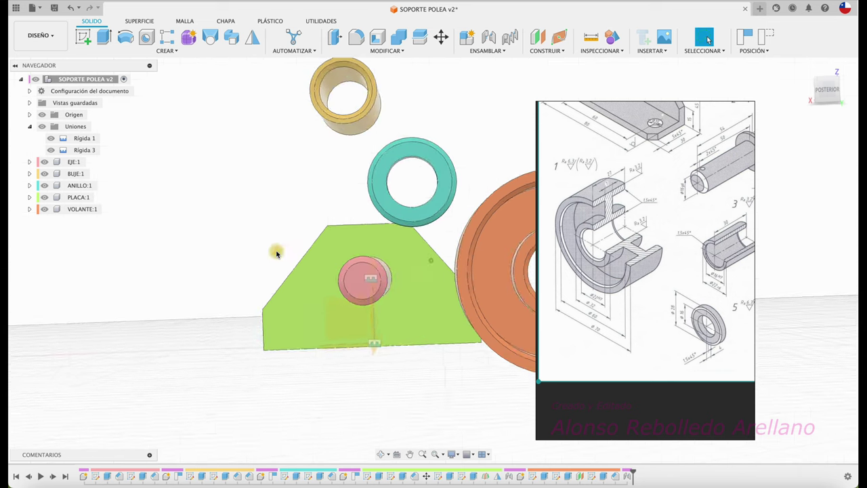
key(j)
scroll(285, 251, up, 3)
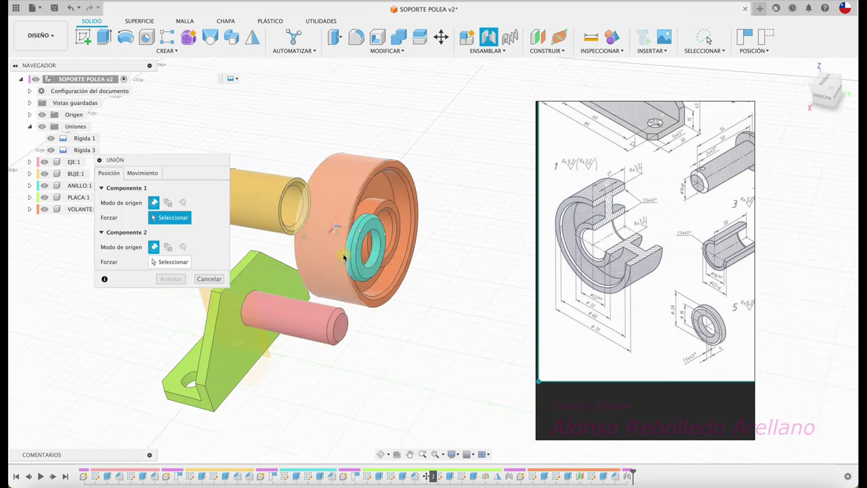
Step: Join the ring's centre to the shaft end as Rígida 4 with a -2 mm Z offset
scroll(360, 269, up, 3)
scroll(378, 267, up, 2)
click(377, 261)
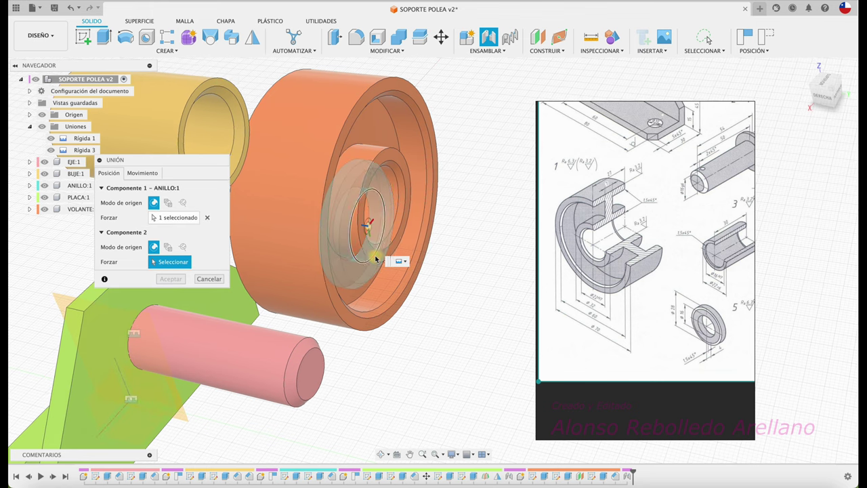
click(311, 380)
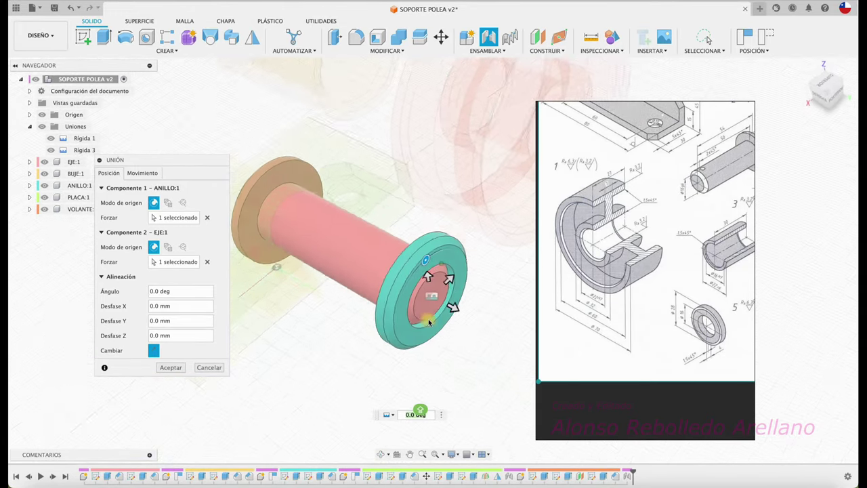
drag(439, 327, 429, 322)
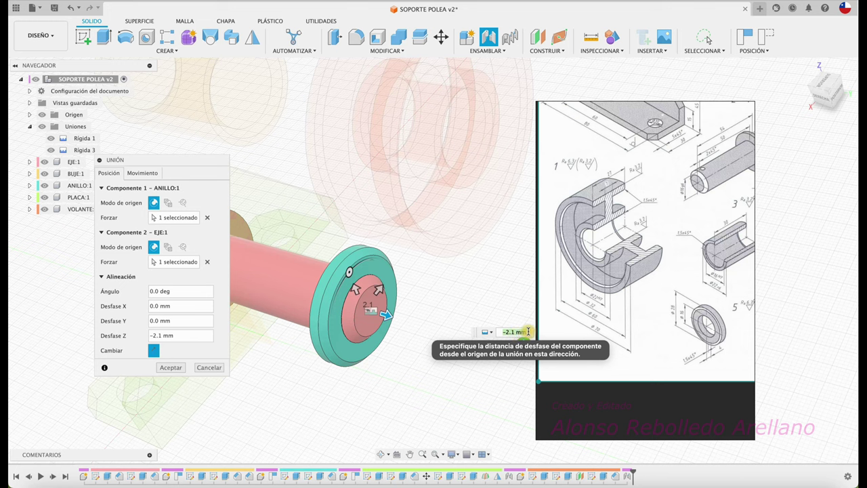
click(485, 332)
text(-2)
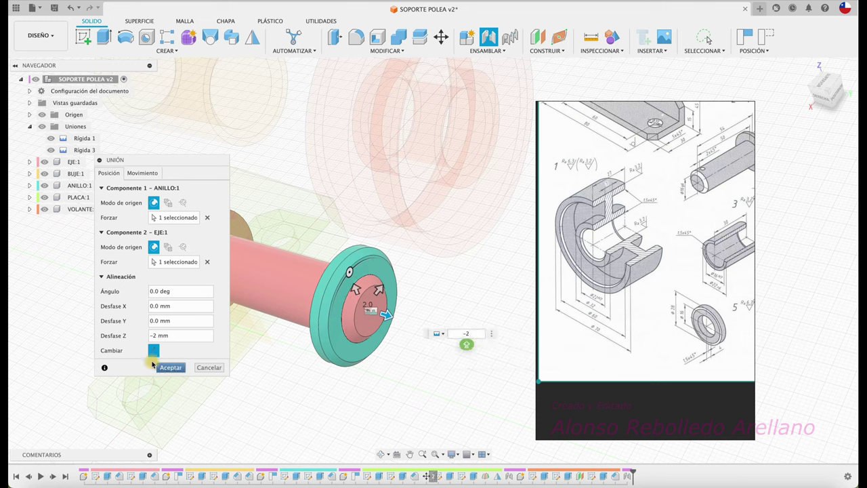
click(171, 367)
mouse_move(318, 383)
shift+middle_down()
mouse_move(358, 251)
mouse_move(326, 178)
mouse_move(345, 167)
mouse_move(334, 224)
shift+middle_up()
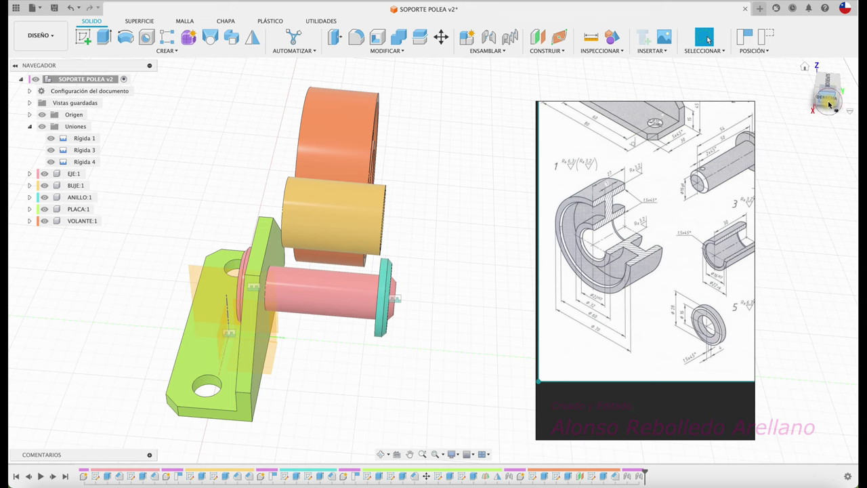
Step: Slide the yellow bushing and orange flywheel along and off the pink shaft
click(828, 100)
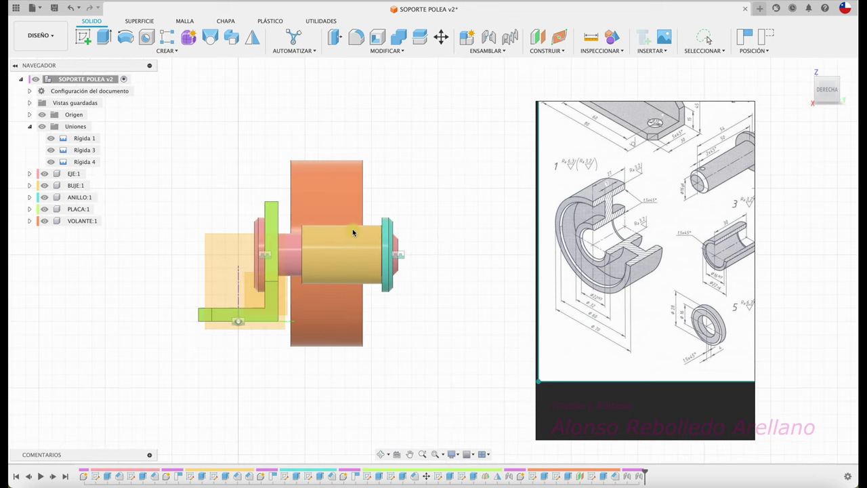
drag(353, 231, 340, 232)
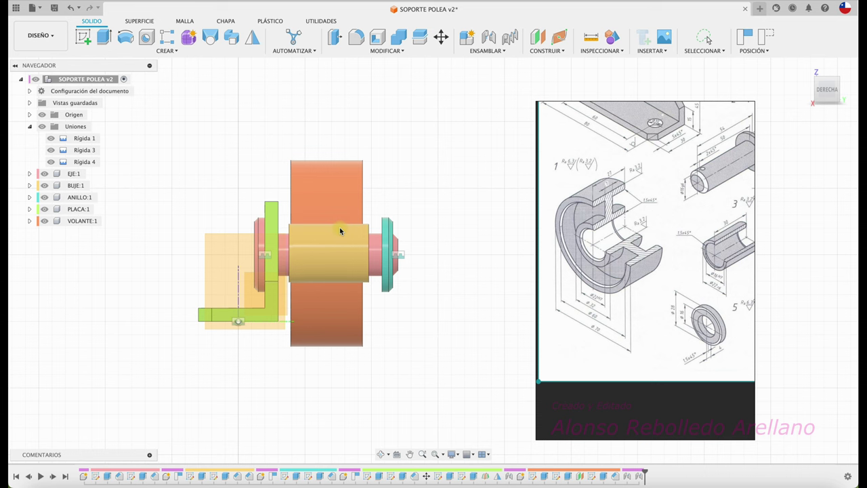
drag(340, 196, 342, 193)
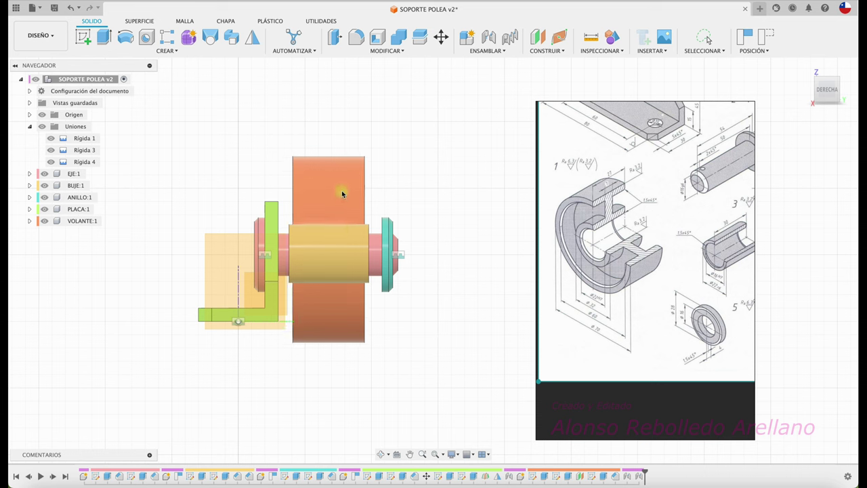
drag(342, 195, 342, 191)
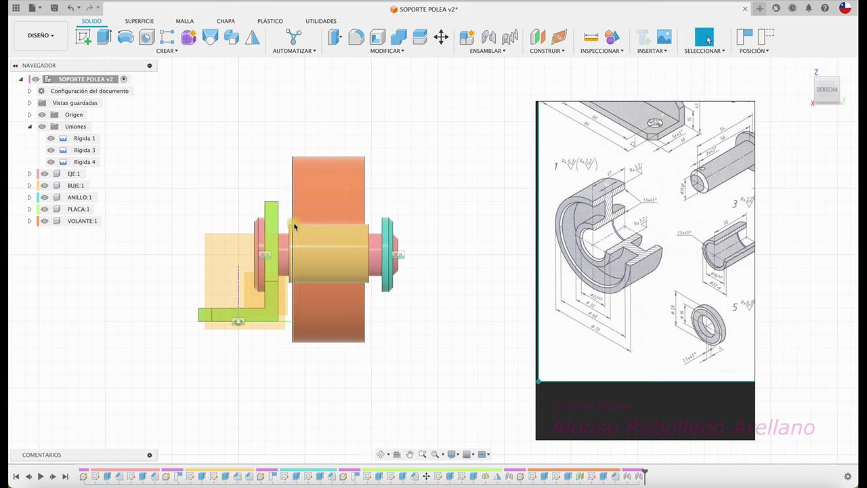
key(F6)
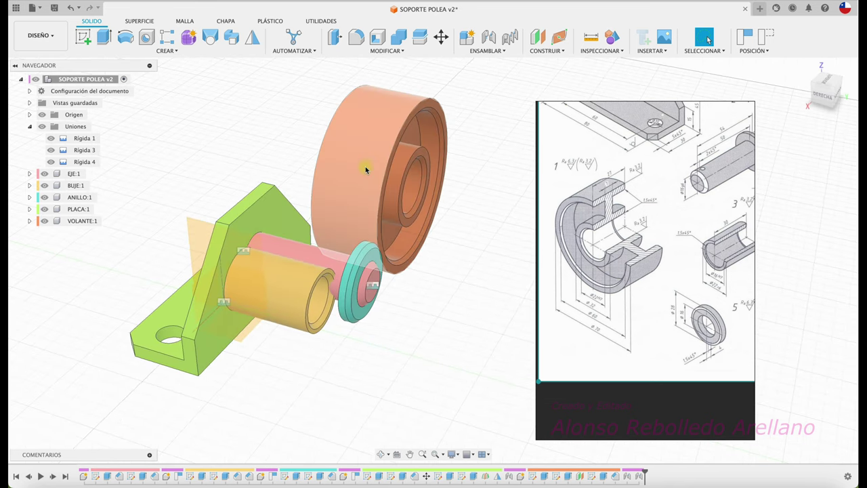
drag(364, 169, 437, 151)
drag(272, 294, 318, 135)
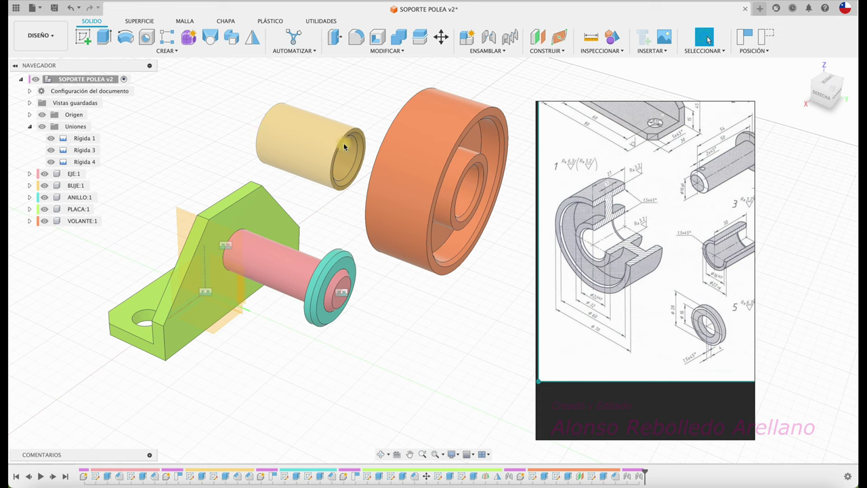
Step: Measure the 16.0 mm shaft diameter and the 39.0 mm ring-to-plate spacing
click(589, 41)
click(415, 259)
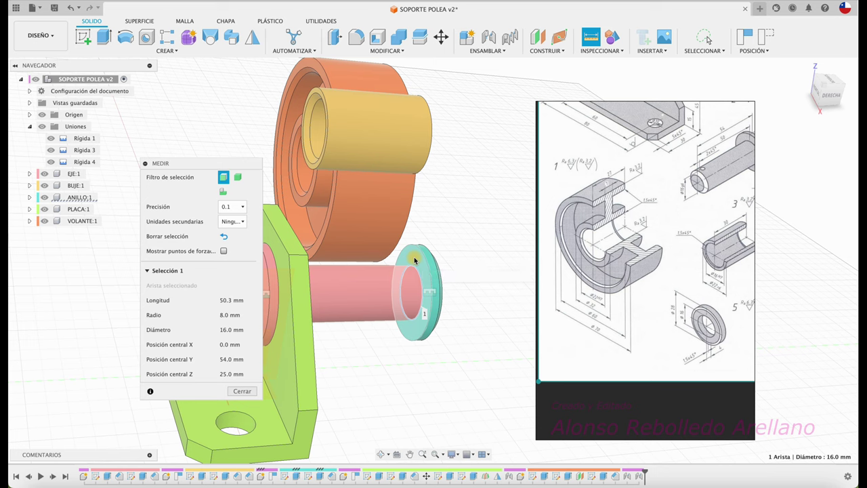
click(242, 391)
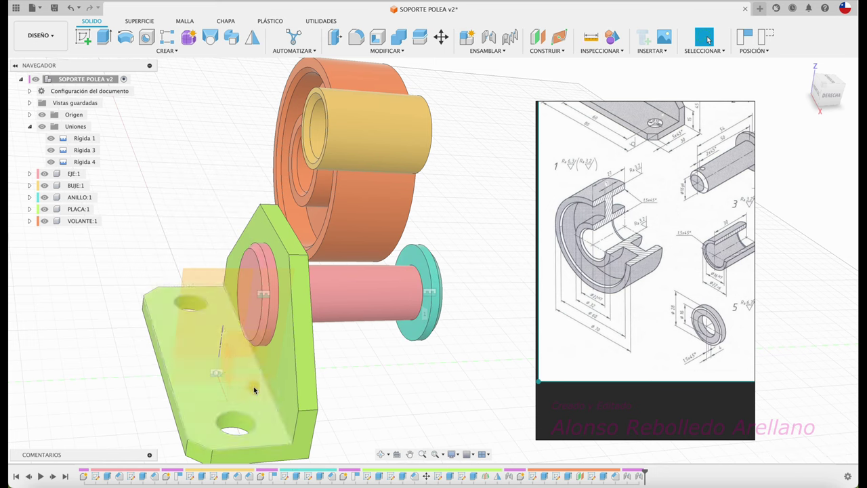
click(591, 39)
click(415, 254)
mouse_move(415, 254)
shift+middle_down()
mouse_move(334, 251)
mouse_move(380, 355)
mouse_move(444, 384)
mouse_move(405, 333)
mouse_move(277, 390)
shift+middle_up()
click(334, 251)
click(242, 445)
Step: Line the pulley up behind the bushing in the Right view
mouse_move(242, 445)
shift+middle_down()
mouse_move(288, 210)
mouse_move(262, 180)
mouse_move(353, 161)
mouse_move(364, 139)
mouse_move(519, 131)
mouse_move(513, 124)
mouse_move(476, 145)
mouse_move(482, 151)
shift+middle_up()
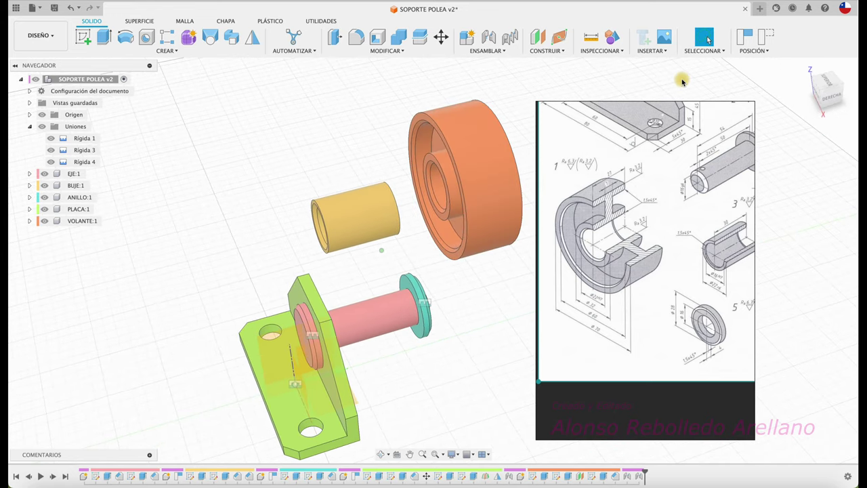
click(819, 100)
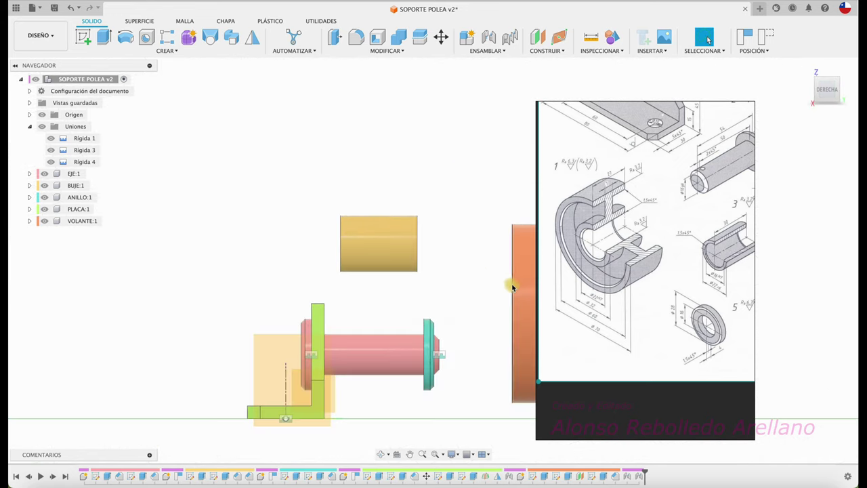
mouse_move(512, 288)
mouse_down()
mouse_move(354, 228)
mouse_move(353, 217)
mouse_up()
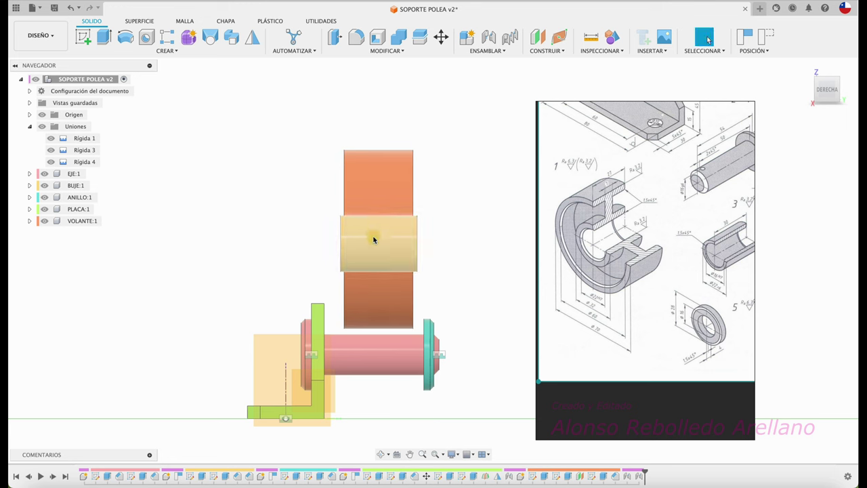
click(461, 228)
key(F6)
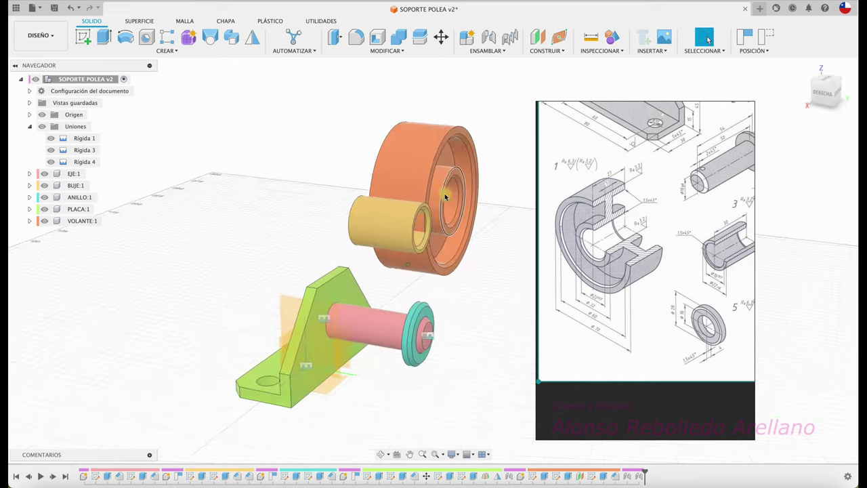
shift+middle_drag(449, 156, 413, 332)
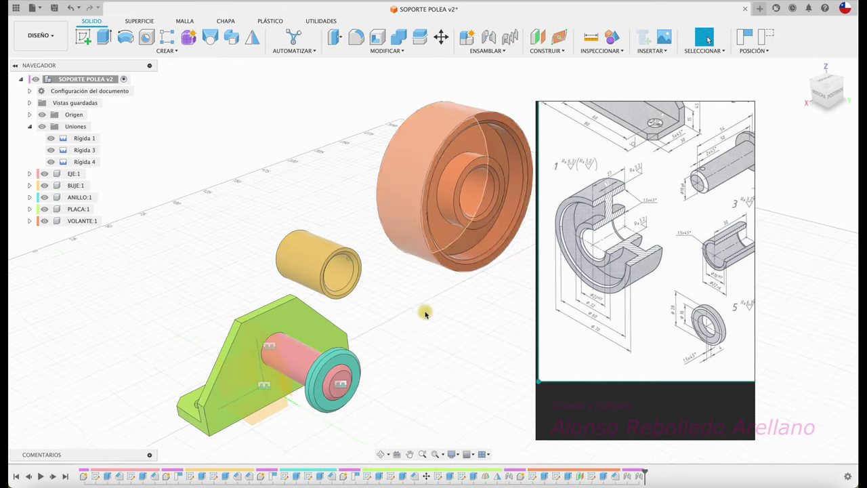
scroll(413, 332, down, 3)
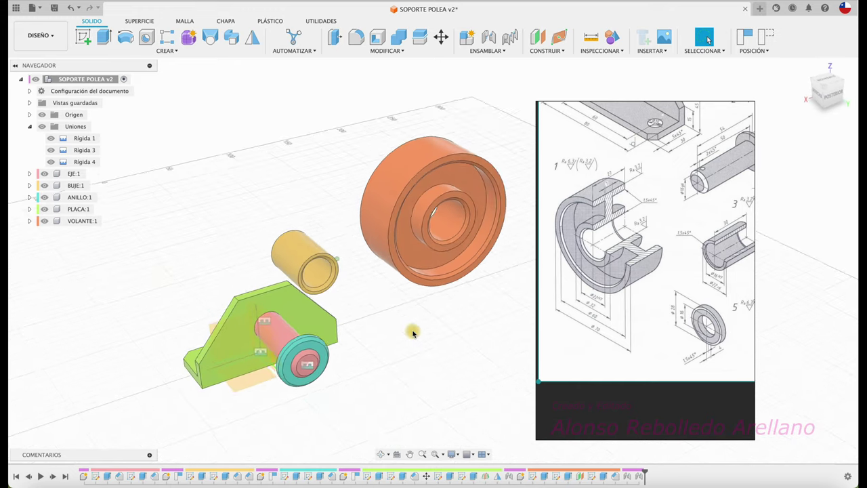
key(j)
scroll(413, 331, up, 3)
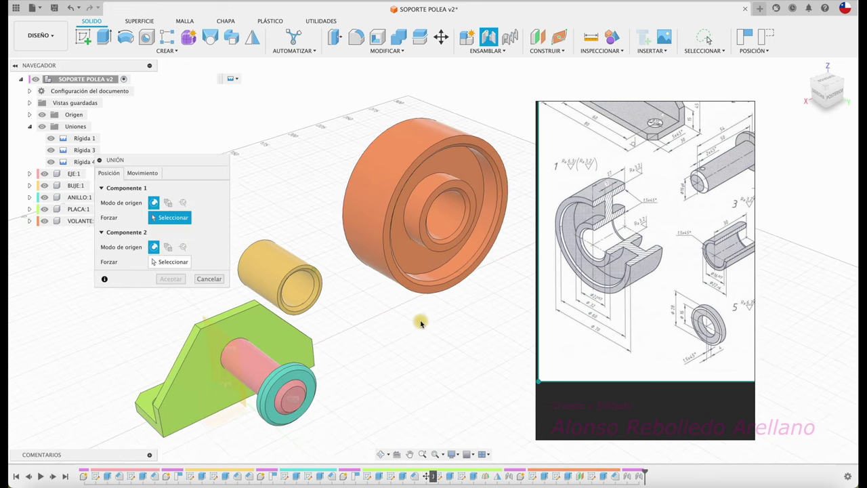
Step: Orbit so the pulley bore faces you and pick the hub centre as the joint's first point
scroll(420, 323, up, 2)
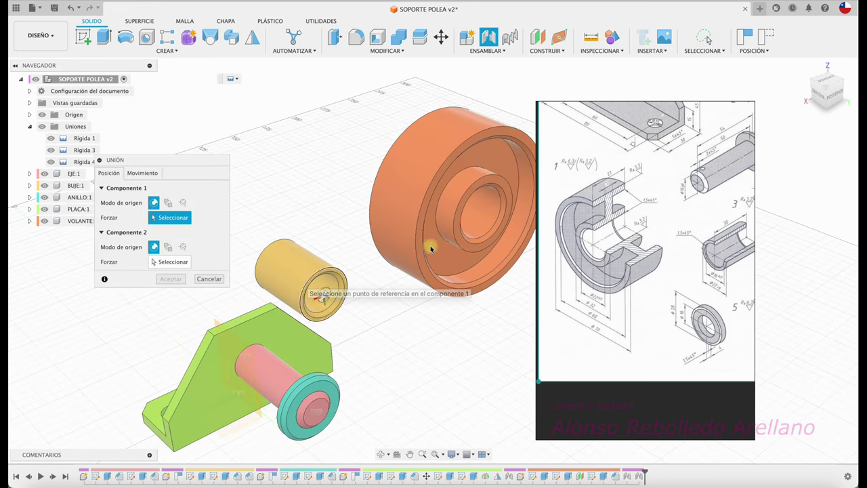
shift+middle_drag(478, 219, 438, 197)
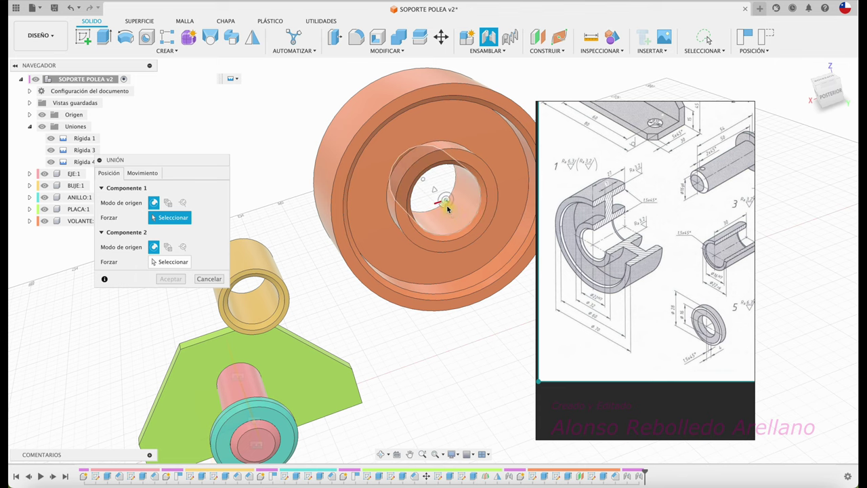
shift+middle_drag(458, 259, 439, 240)
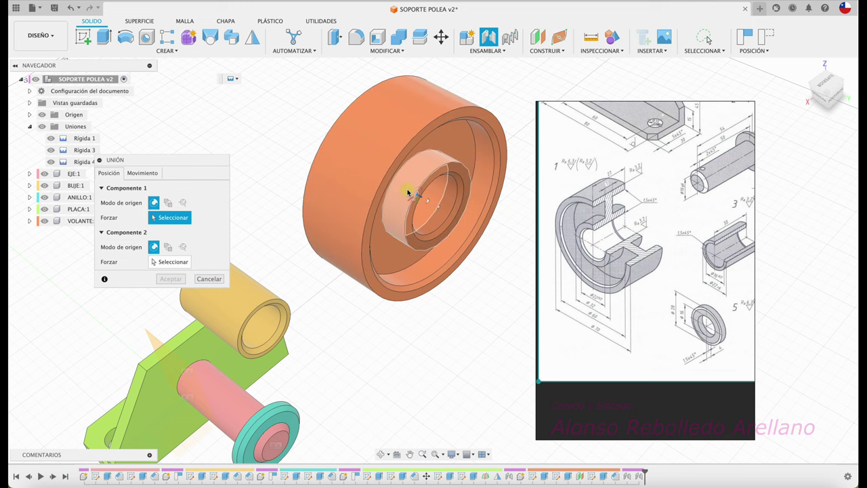
click(410, 197)
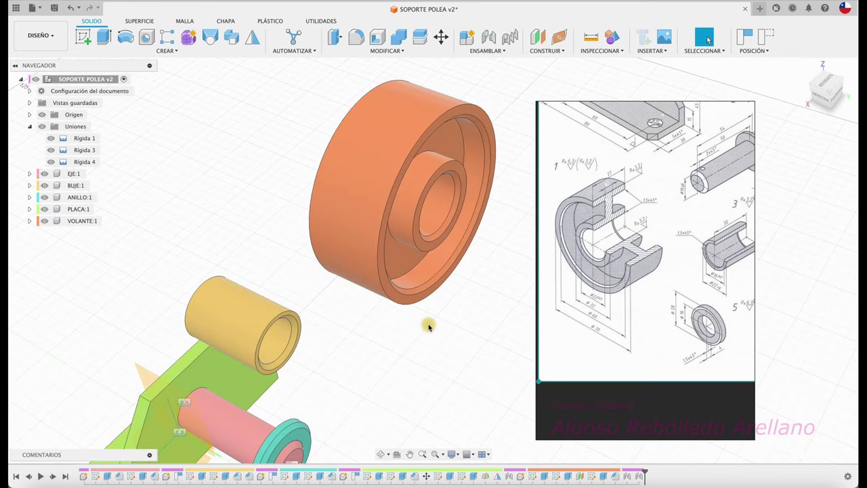
Step: Rigidly join the orange pulley's hub centre to the yellow bushing end as Rígida 5
key(j)
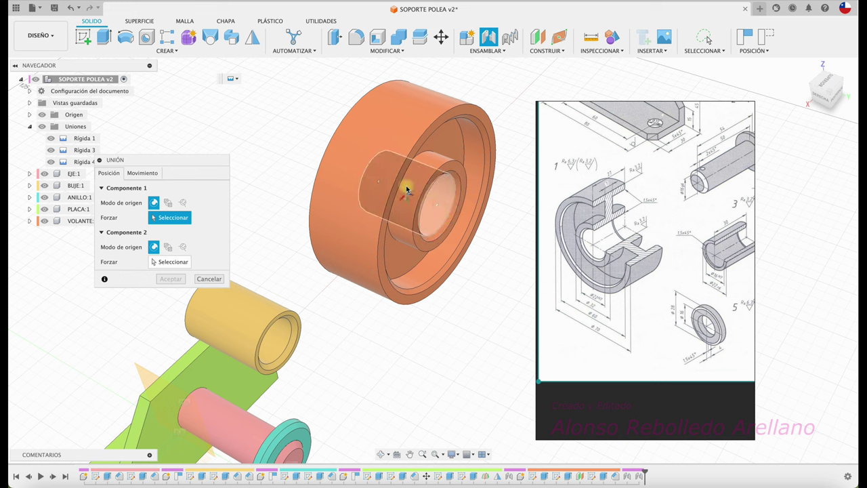
click(406, 195)
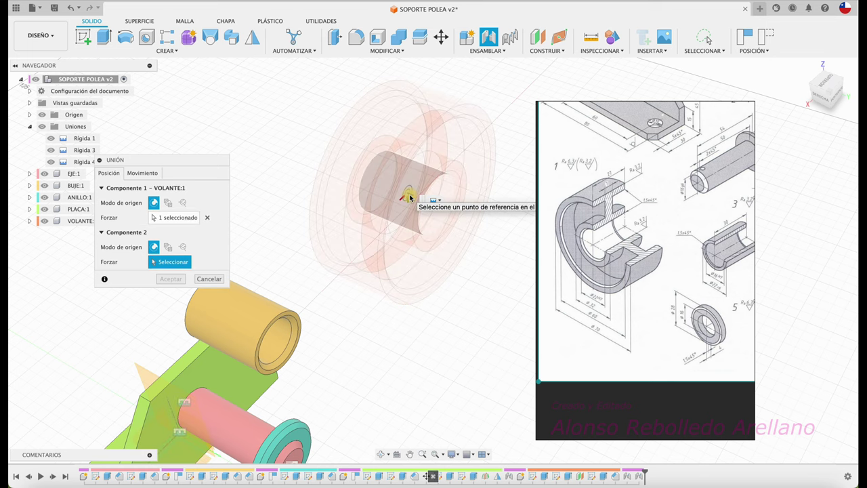
click(245, 330)
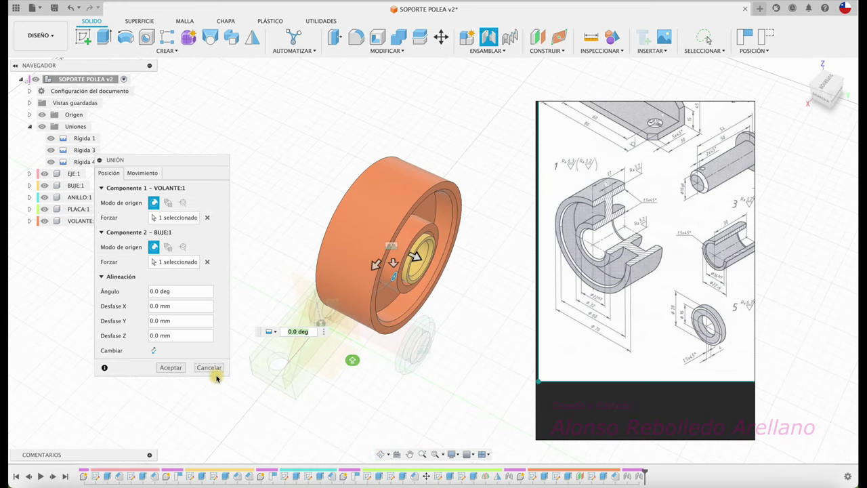
click(142, 173)
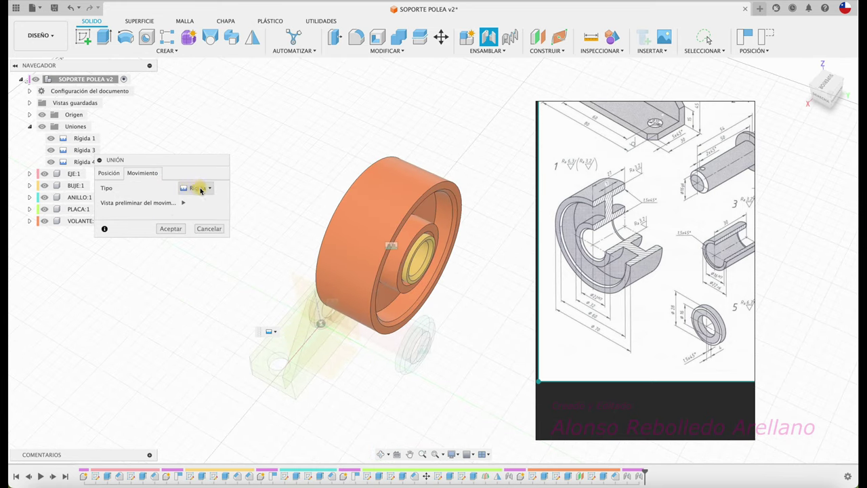
click(172, 228)
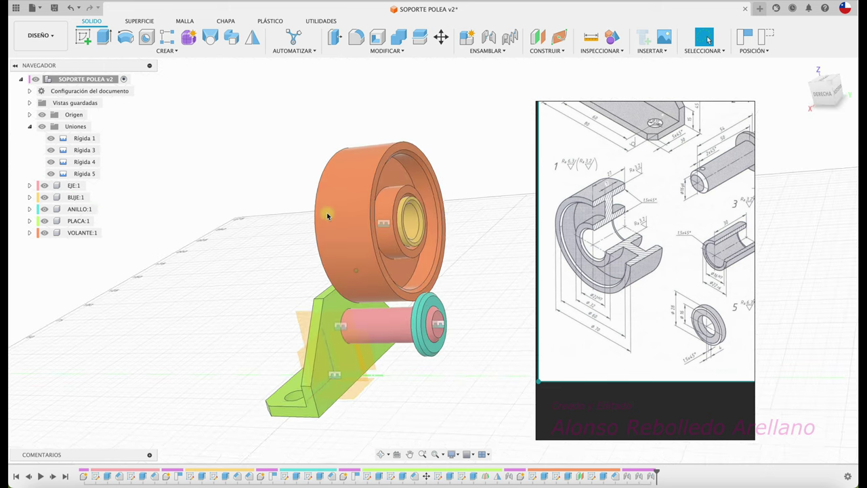
Step: Rigidly join BUJE:1 to PLACA:1 with Desfase Z at 0 mm, creating Rígida 6
mouse_move(326, 216)
shift+middle_down()
mouse_move(321, 203)
mouse_move(302, 216)
mouse_move(281, 205)
shift+middle_up()
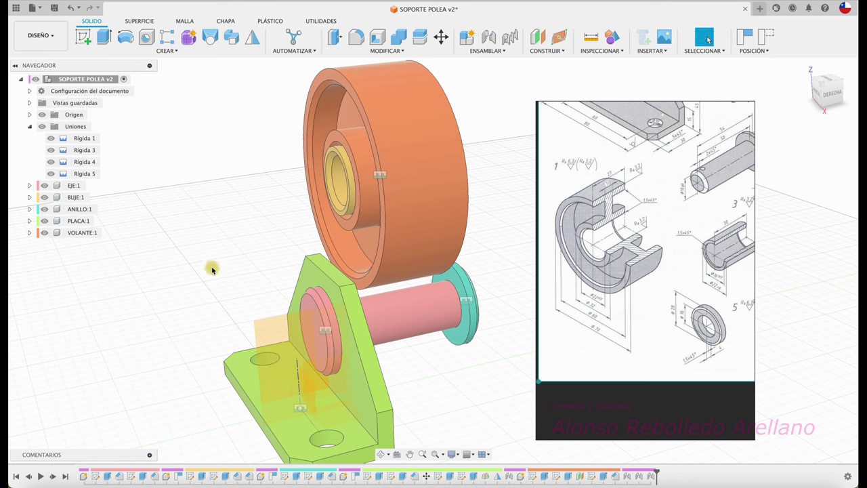
key(j)
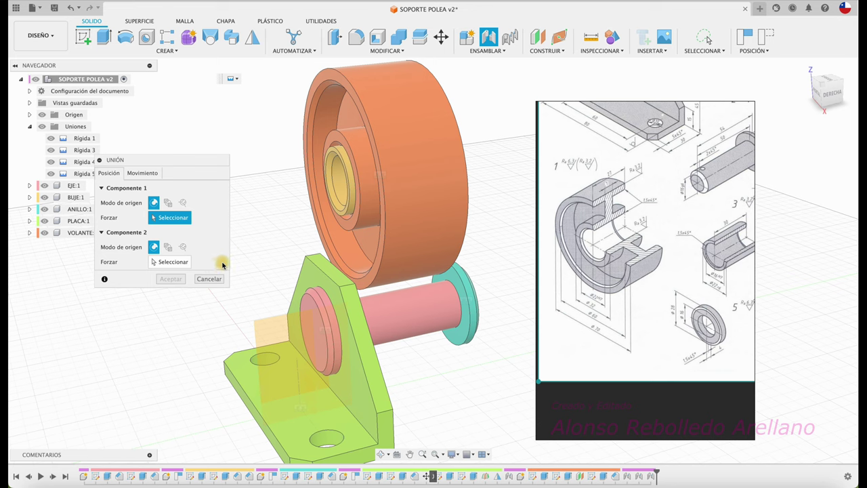
click(340, 217)
shift+middle_drag(342, 218, 344, 342)
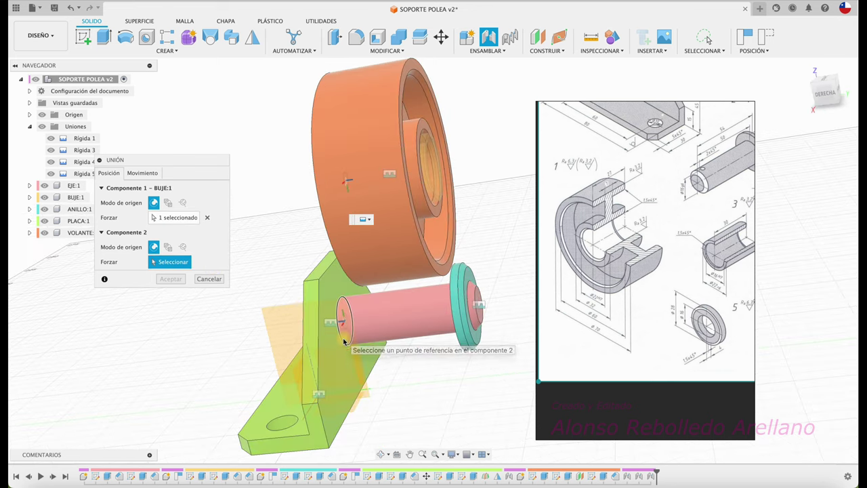
click(344, 342)
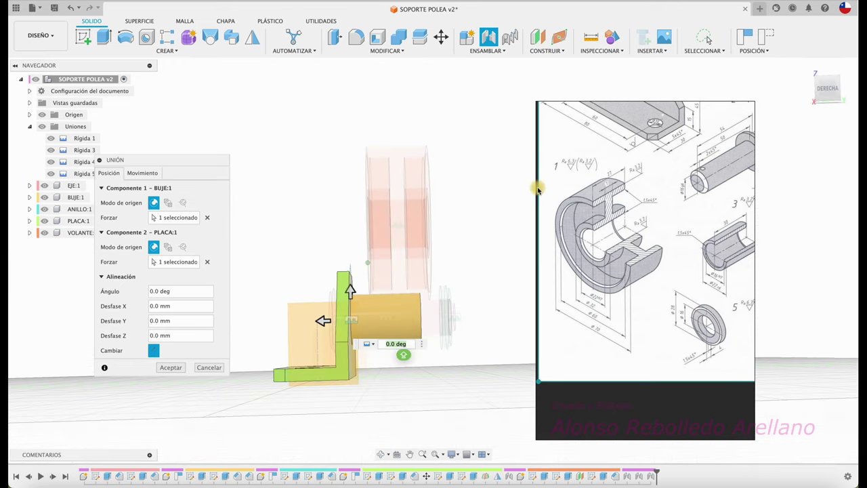
click(828, 92)
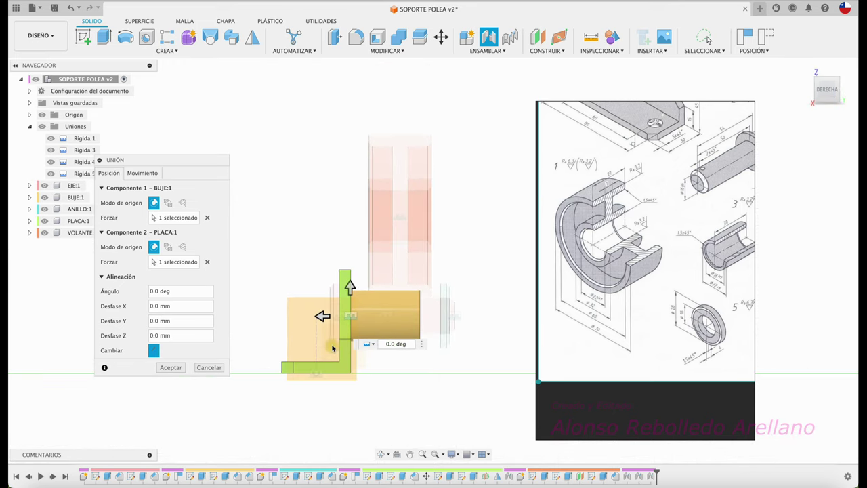
drag(323, 315, 334, 317)
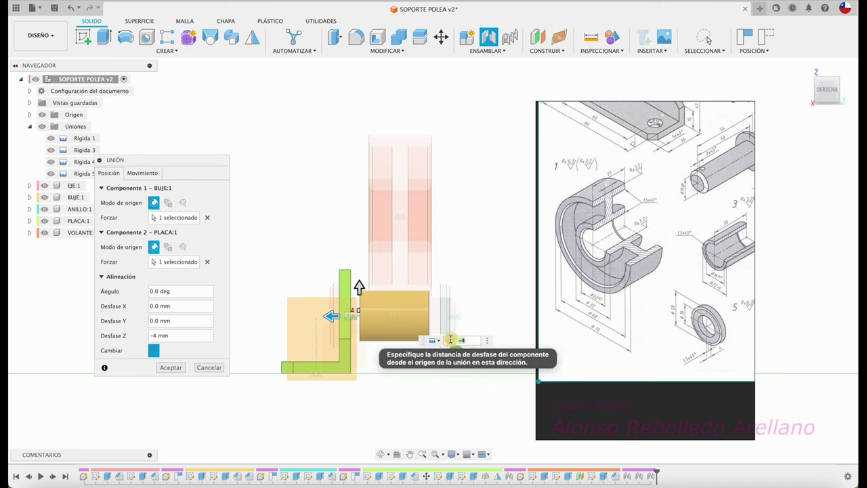
text(0)
key(Return)
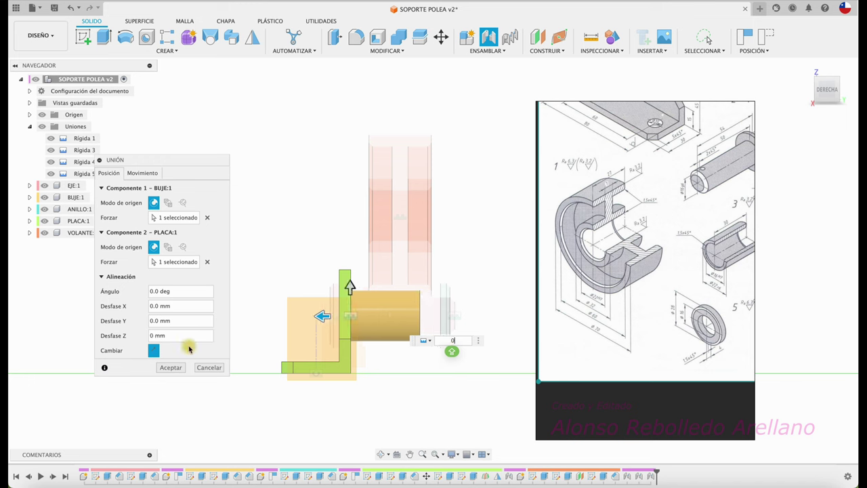
click(173, 368)
mouse_move(393, 358)
shift+middle_down()
mouse_move(456, 344)
mouse_move(399, 293)
shift+middle_up()
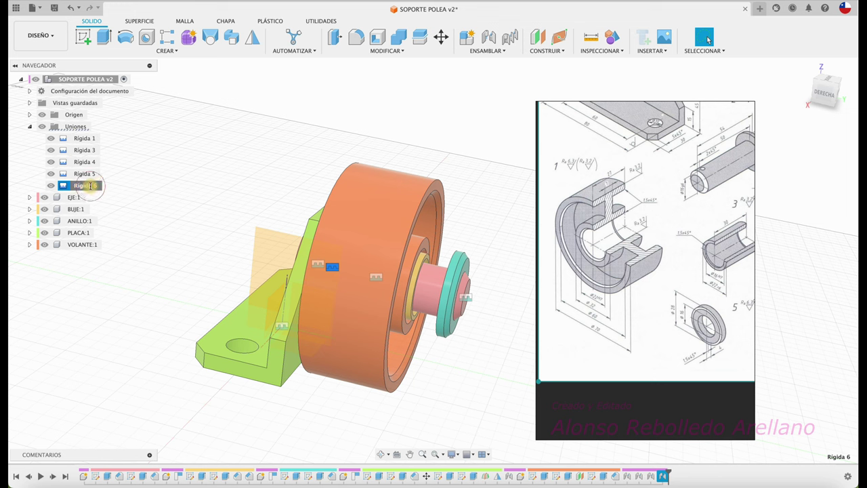
Step: Edit Rígida 6 to type Revolución about Z, preview its rotation, and accept it as Revolución 6
key(Return)
right_click(71, 187)
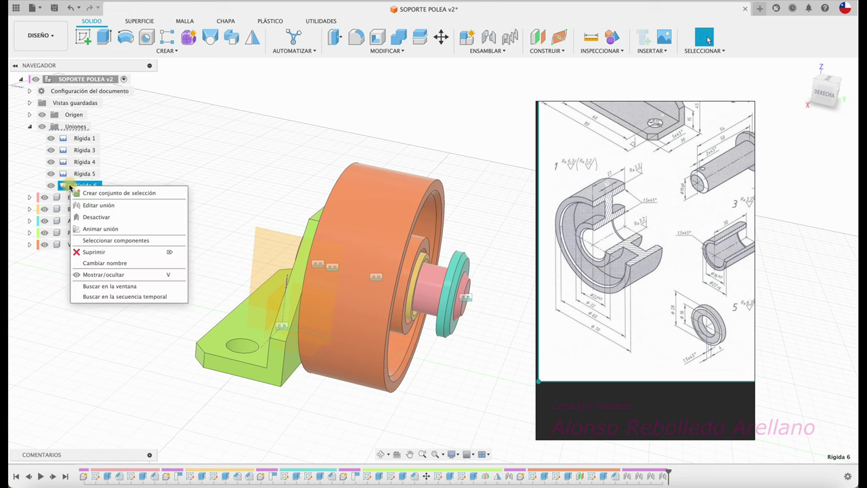
click(149, 204)
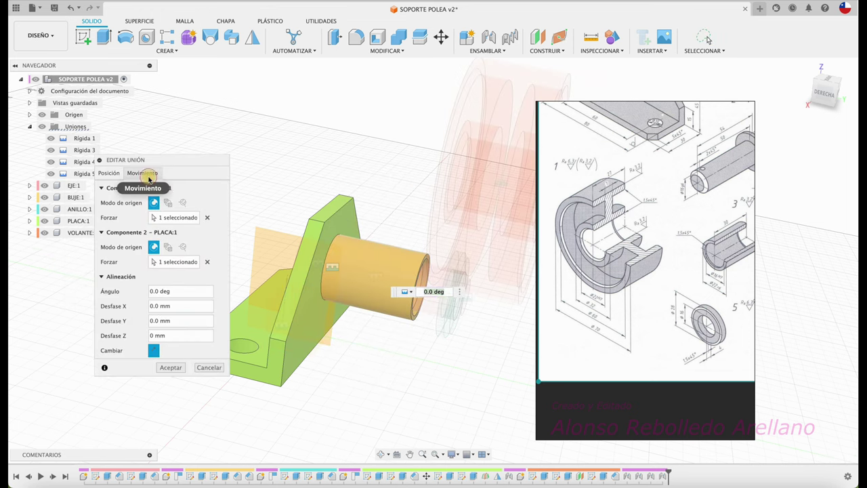
click(142, 173)
click(195, 188)
click(200, 212)
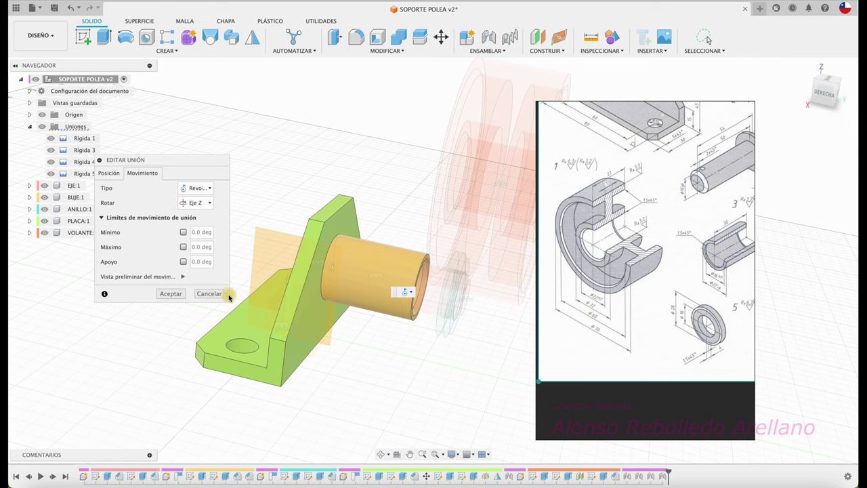
click(184, 277)
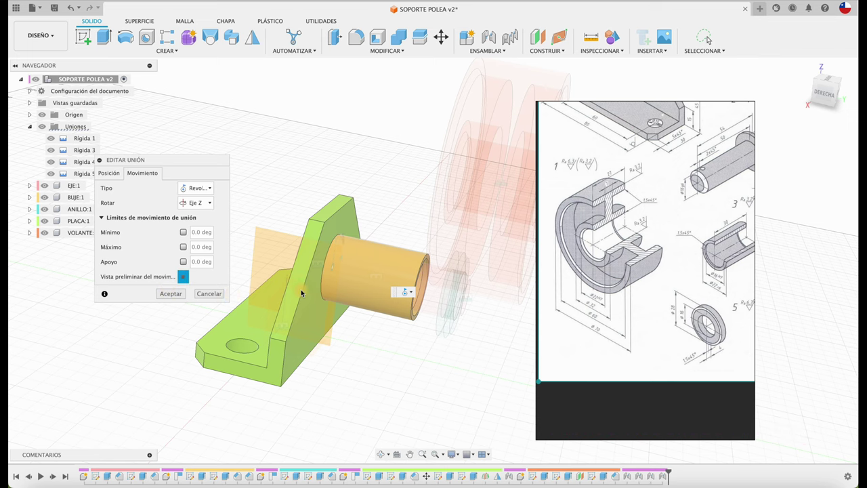
scroll(312, 287, down, 5)
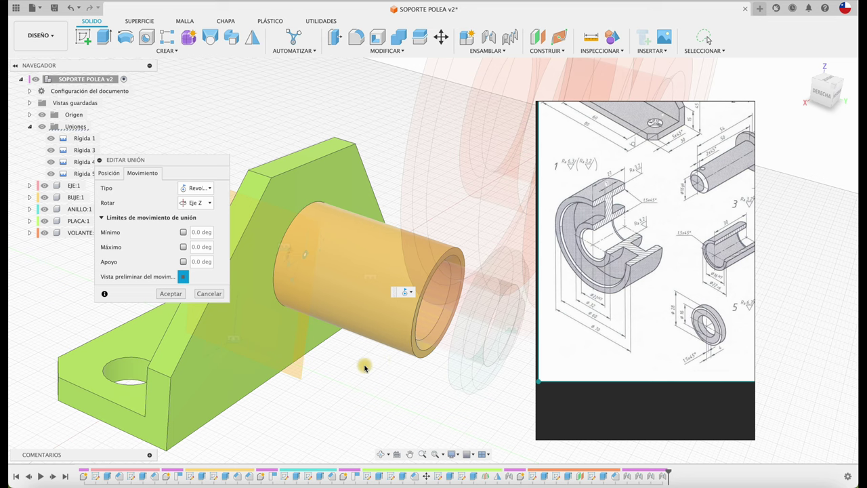
click(179, 297)
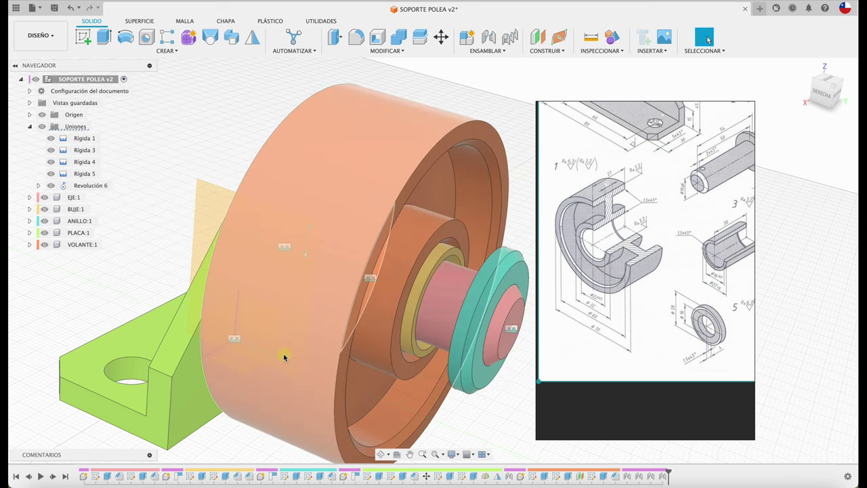
Step: Drag the wheel assembly to test the freedom of the new revolute joint
scroll(284, 355, up, 3)
scroll(282, 358, down, 2)
scroll(361, 276, down, 2)
drag(364, 273, 364, 253)
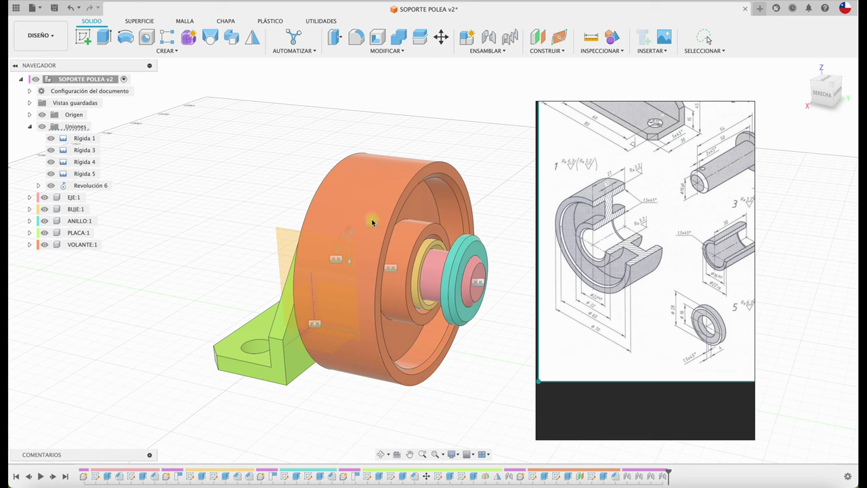
drag(313, 330, 422, 269)
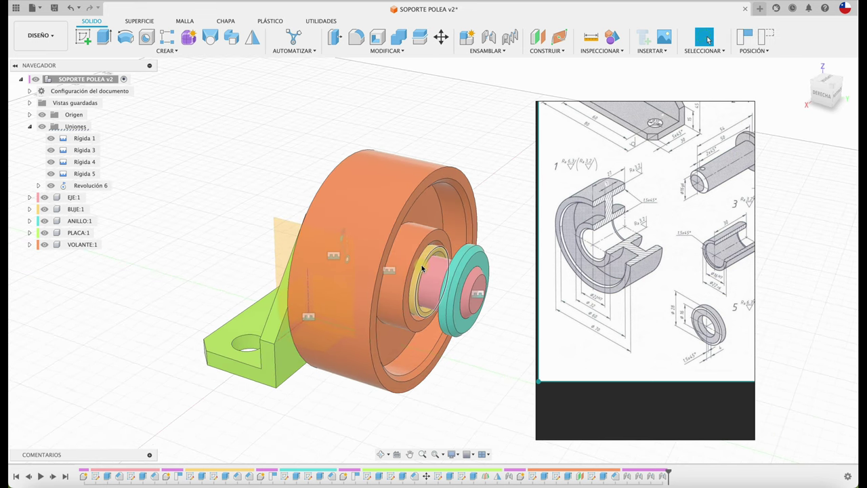
shift+middle_drag(467, 346, 482, 303)
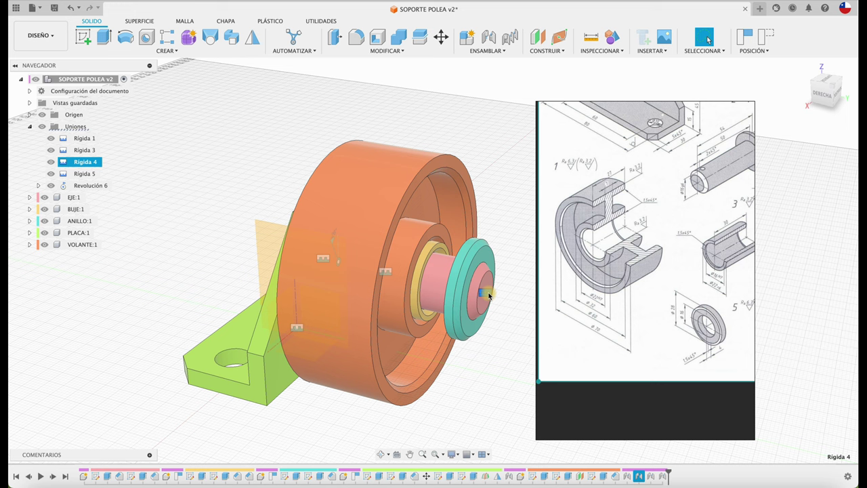
Step: Deactivate the Rígida 4 joint and pull the teal ring off the shaft's end
right_click(488, 296)
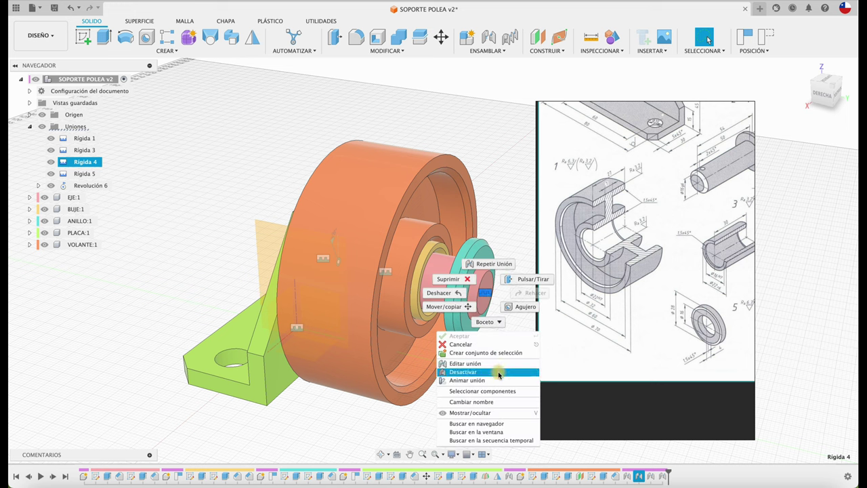
click(498, 372)
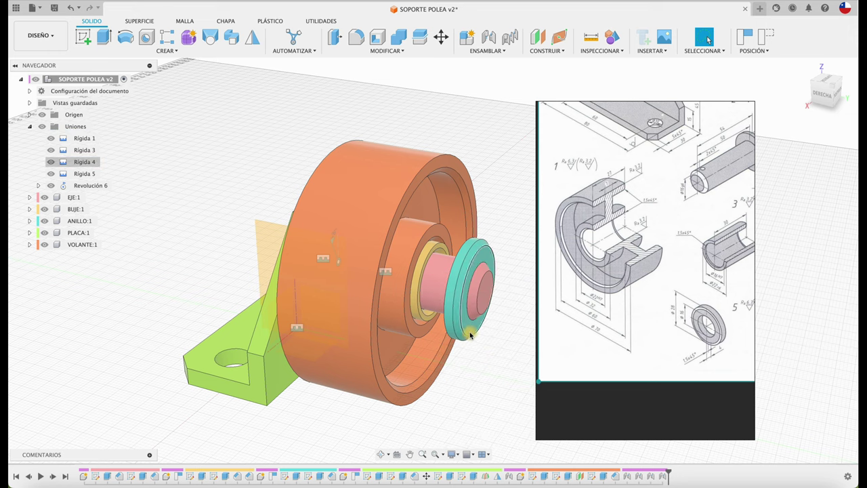
drag(470, 335, 507, 358)
shift+middle_drag(501, 359, 507, 362)
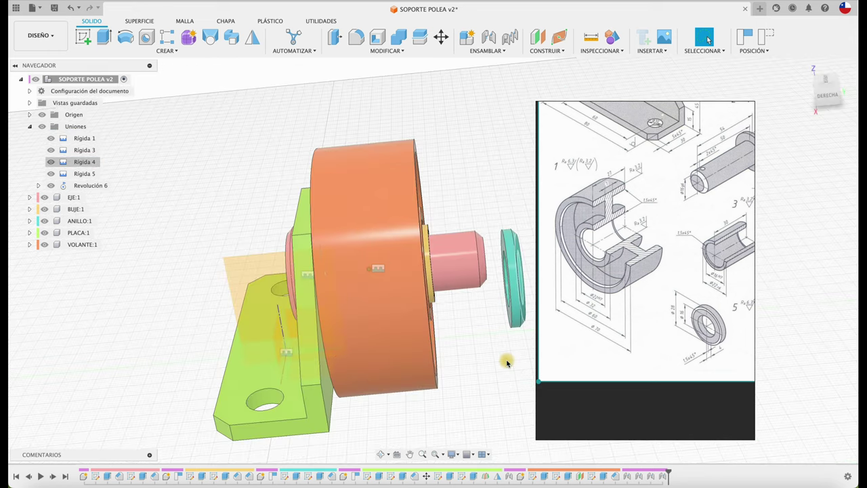
scroll(507, 362, up, 3)
Step: Rigidly join the teal ANILLO:1 ring to the BUJE:1 end face as Rígida 7
shift+middle_drag(381, 337, 425, 354)
key(j)
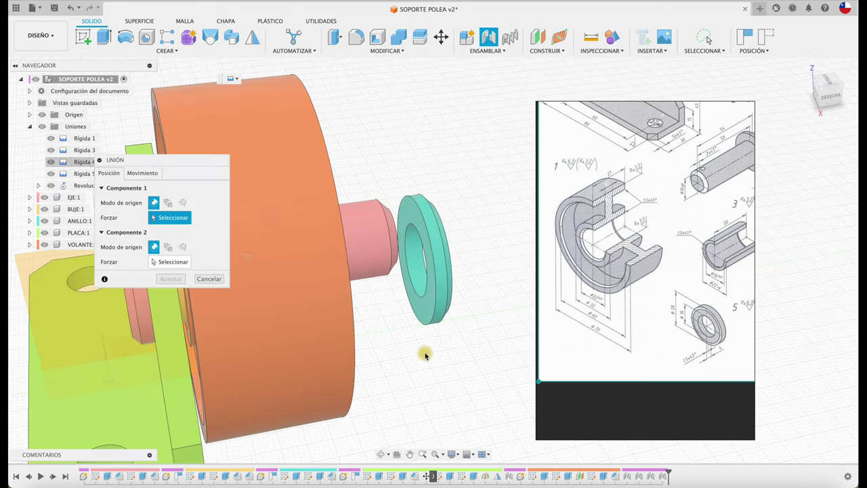
click(431, 318)
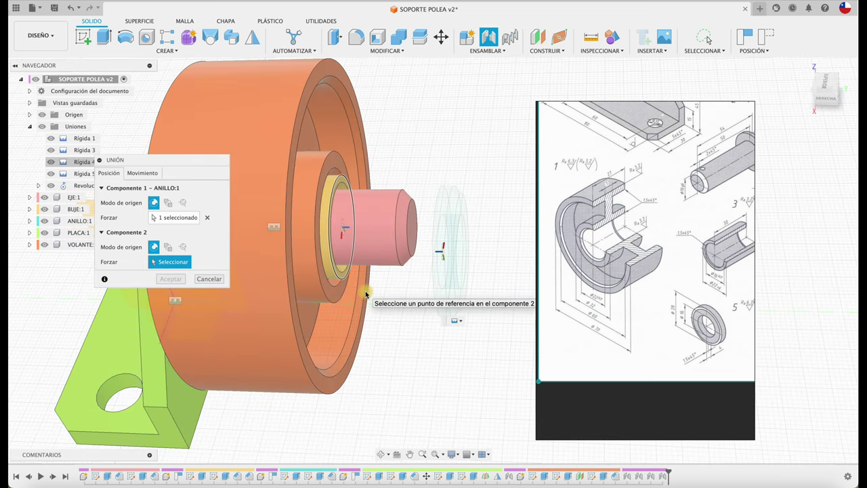
click(333, 238)
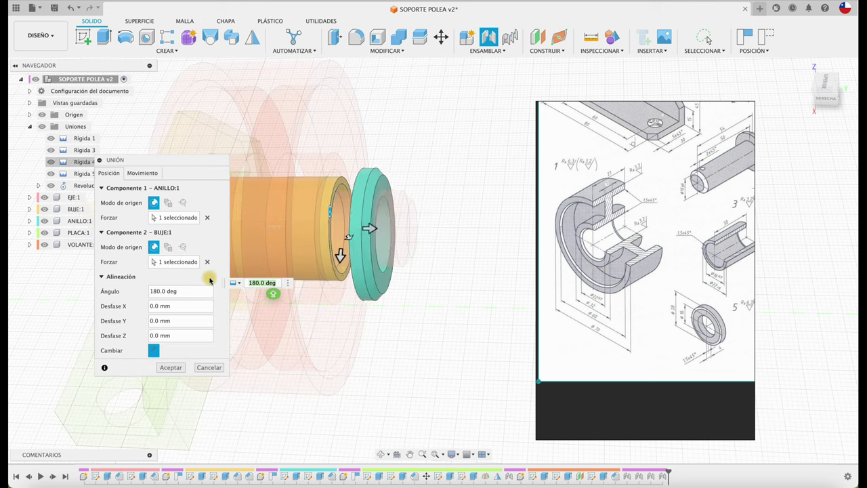
click(142, 173)
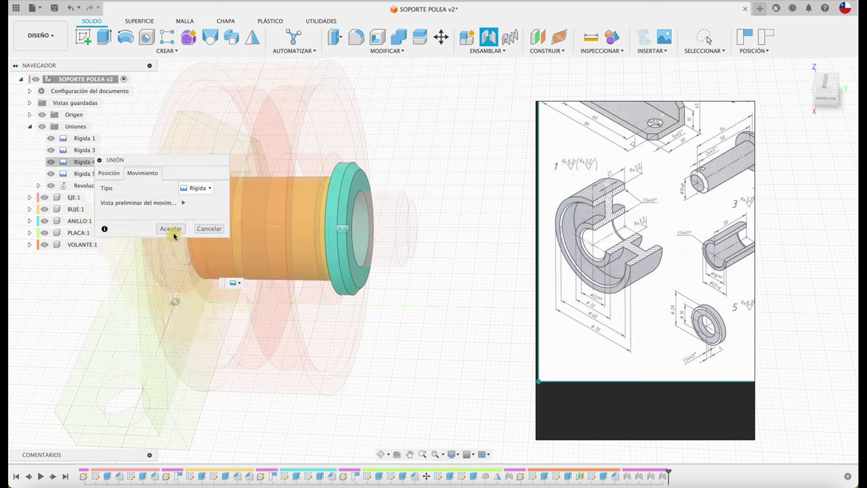
click(170, 229)
shift+middle_drag(329, 277, 269, 353)
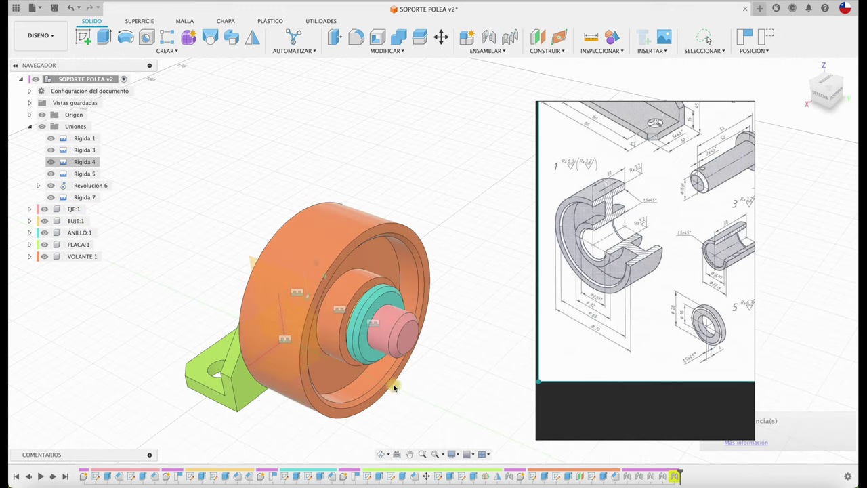
Step: Close the reference drawing viewer without saving its scene
shift+middle_drag(376, 410, 421, 303)
shift+scroll(421, 303, right, 5)
shift+scroll(420, 303, right, 5)
shift+scroll(421, 303, left, 5)
shift+scroll(332, 325, left, 5)
shift+scroll(332, 325, down, 3)
mouse_move(332, 324)
shift+middle_down()
mouse_move(346, 242)
mouse_move(301, 227)
mouse_move(277, 246)
shift+middle_up()
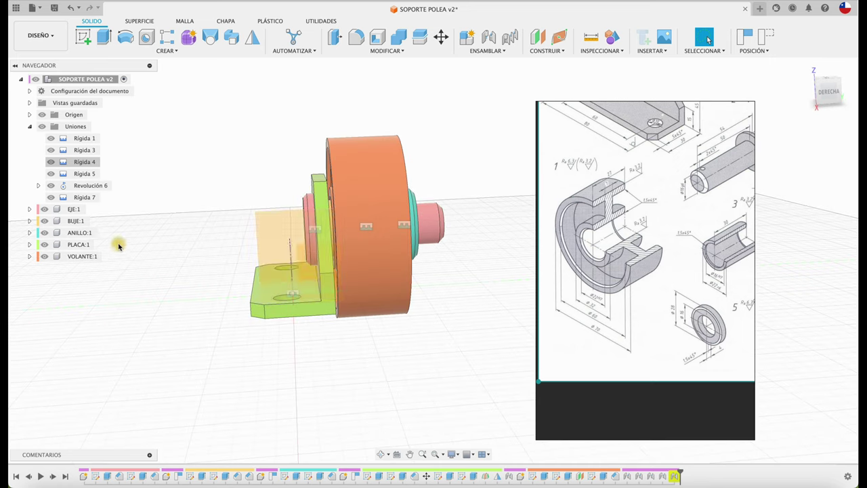
shift+middle_drag(340, 250, 791, 97)
click(837, 92)
right_click(634, 256)
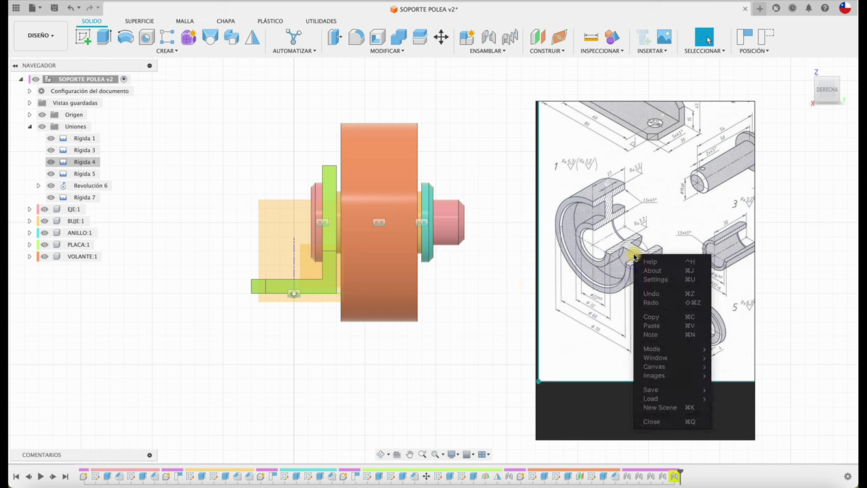
click(656, 421)
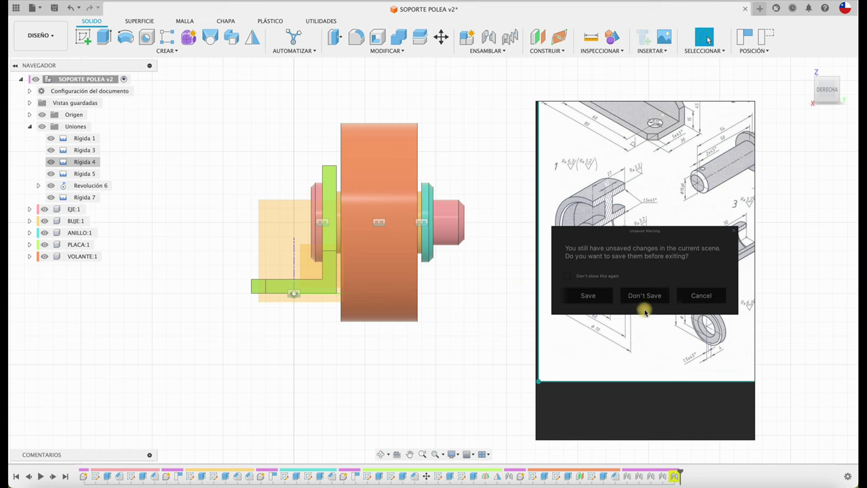
click(647, 296)
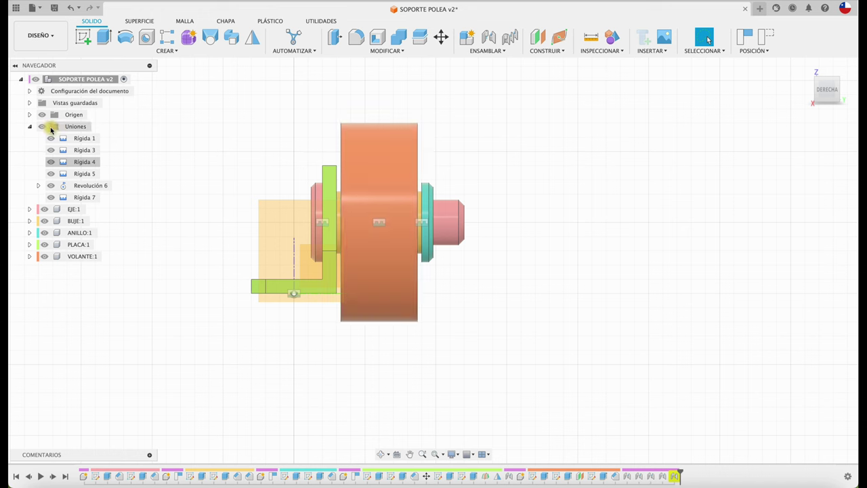
Step: Collapse the Uniones list and save a new version of the SOPORTE POLEA design
click(30, 128)
click(54, 8)
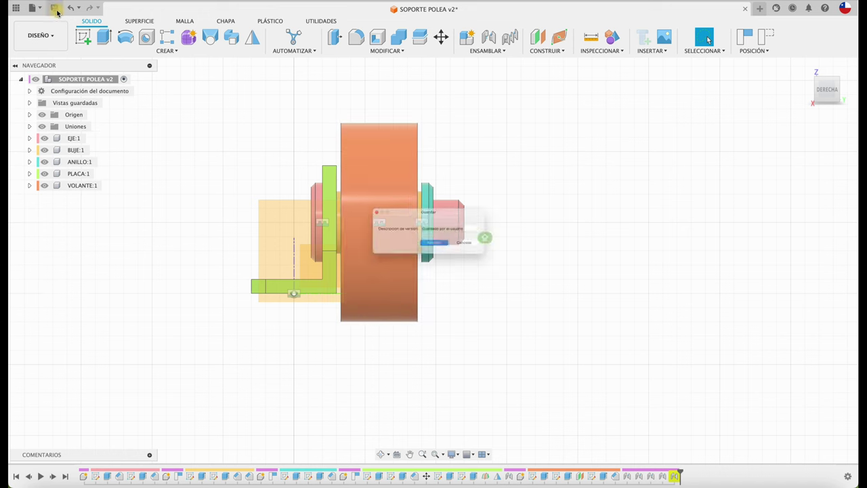
click(443, 252)
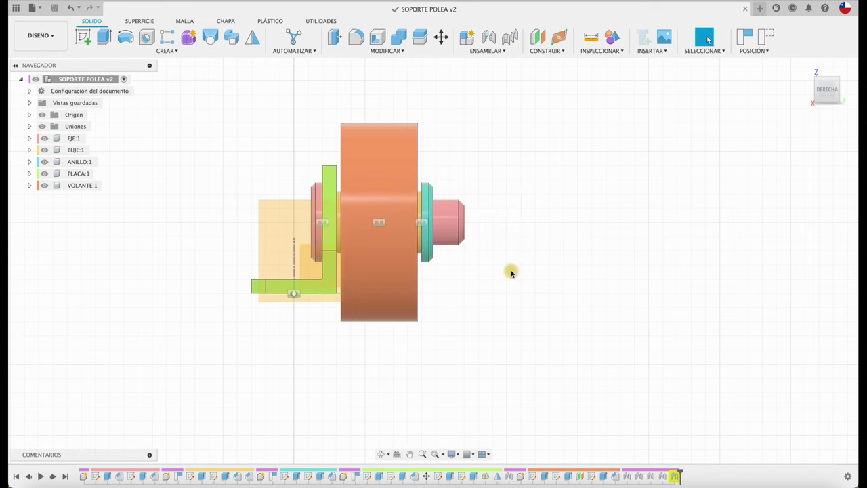
Step: Activate the VOLANTE:1 component and start a sketch, keeping moved components where they are
shift+scroll(511, 273, down, 5)
shift+scroll(511, 273, down, 5)
shift+scroll(511, 273, down, 5)
shift+scroll(512, 273, down, 5)
shift+scroll(512, 273, down, 5)
shift+scroll(513, 275, down, 5)
shift+scroll(510, 271, down, 5)
shift+scroll(505, 265, down, 5)
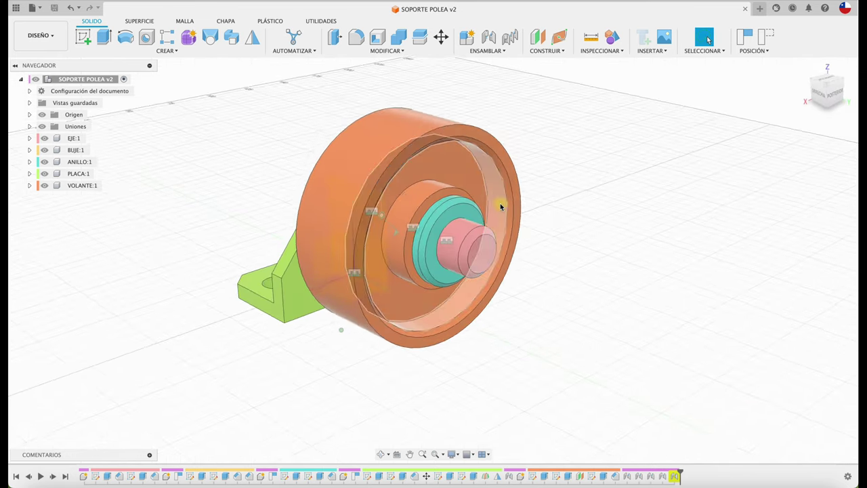
shift+scroll(501, 207, down, 5)
shift+scroll(499, 203, down, 5)
shift+scroll(506, 151, down, 5)
shift+scroll(515, 128, down, 5)
shift+scroll(474, 146, down, 5)
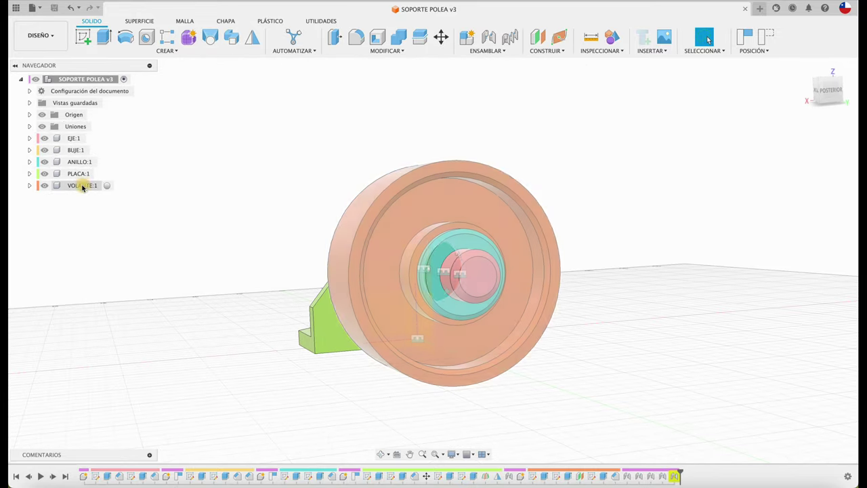
click(82, 185)
click(109, 185)
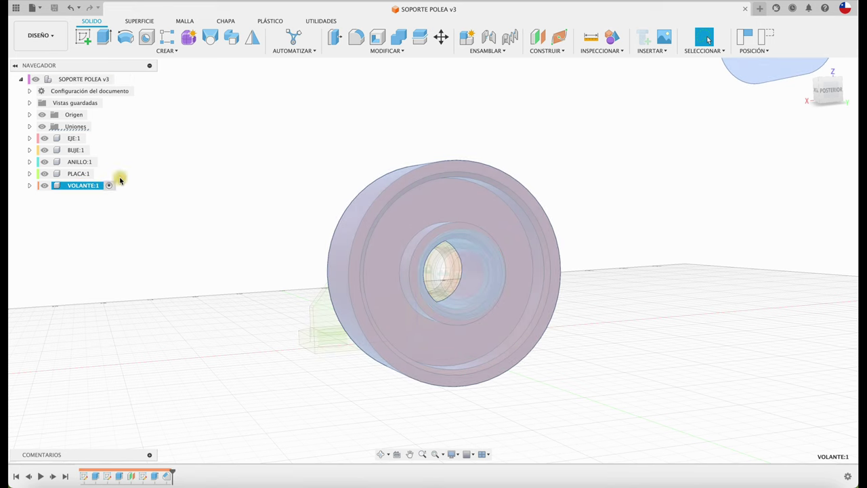
click(89, 40)
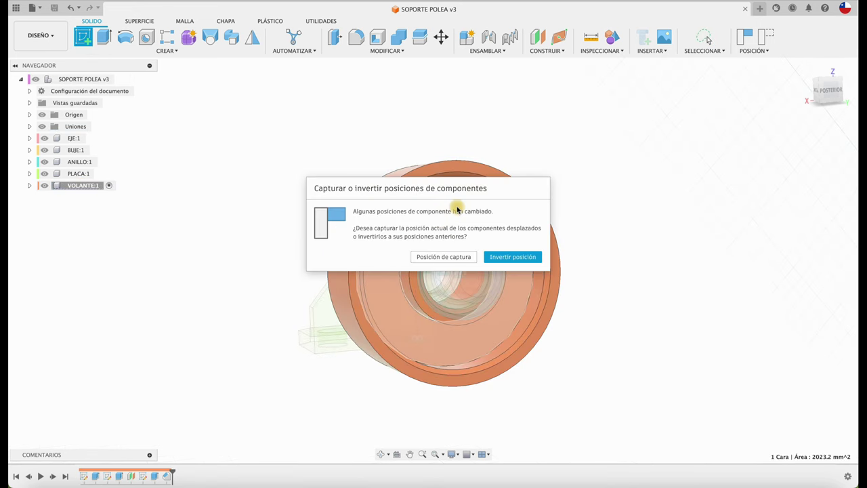
click(454, 260)
Step: Sketch a 3 mm diameter circle on the wheel face and finish the sketch
click(454, 260)
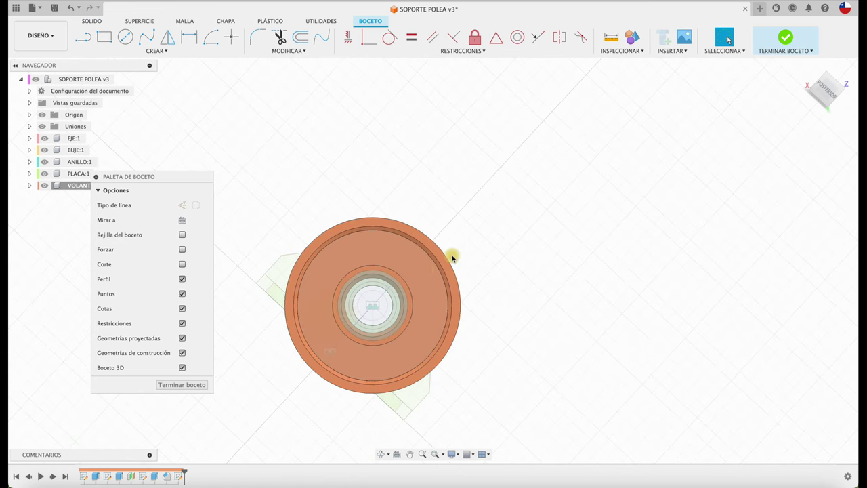
scroll(425, 208, up, 2)
scroll(424, 208, up, 2)
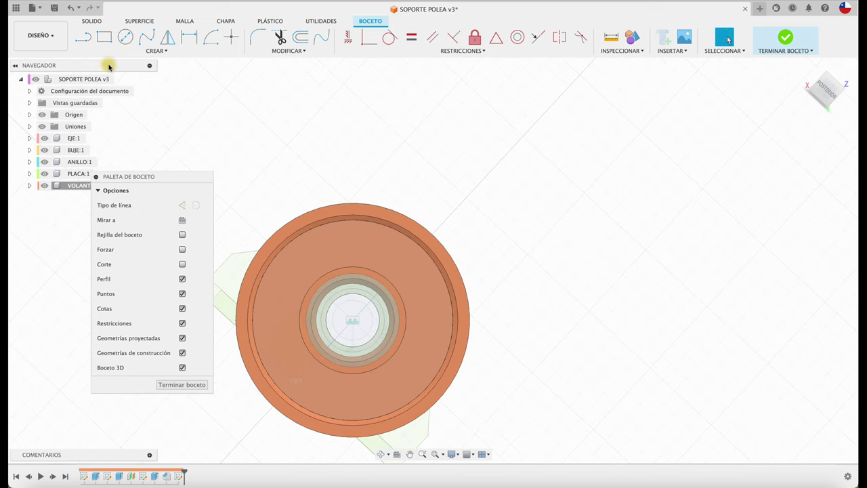
click(126, 36)
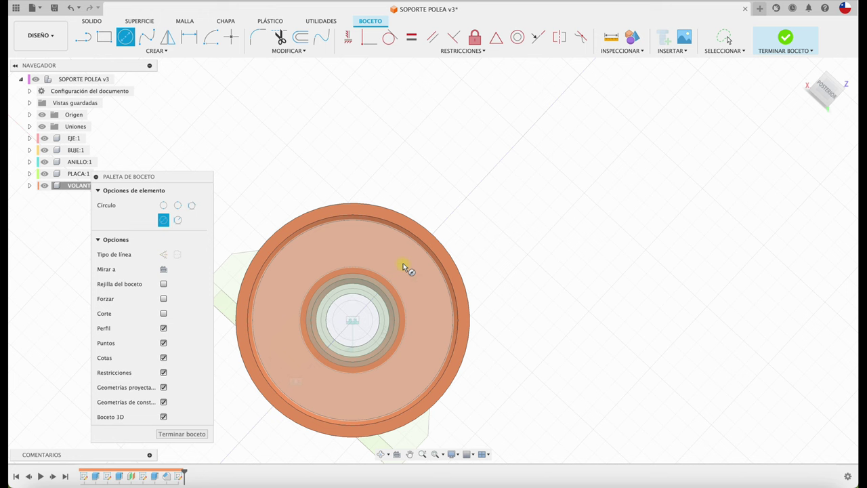
click(403, 266)
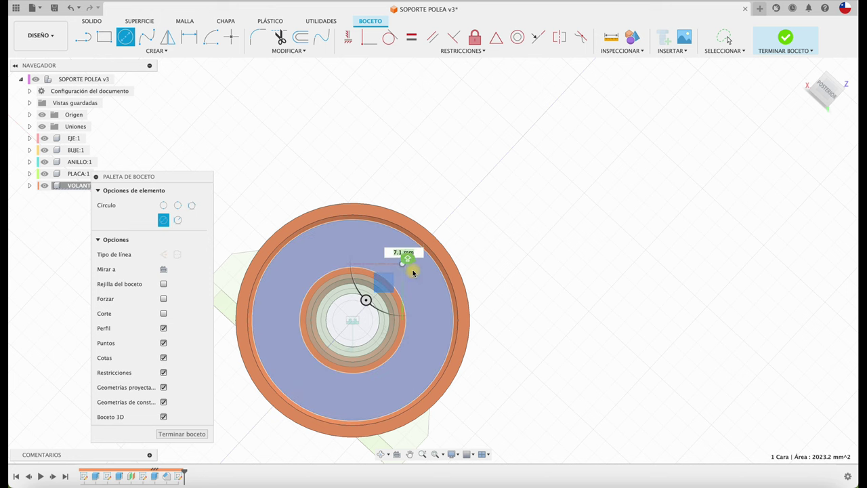
key(Escape)
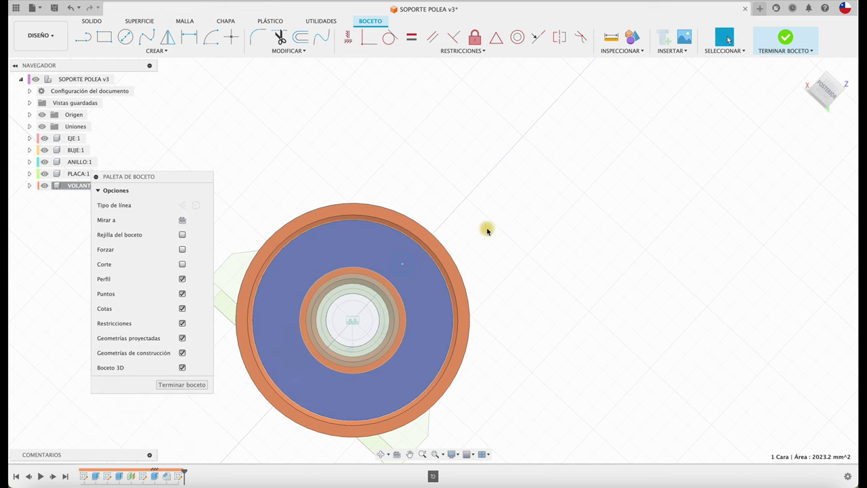
key(d)
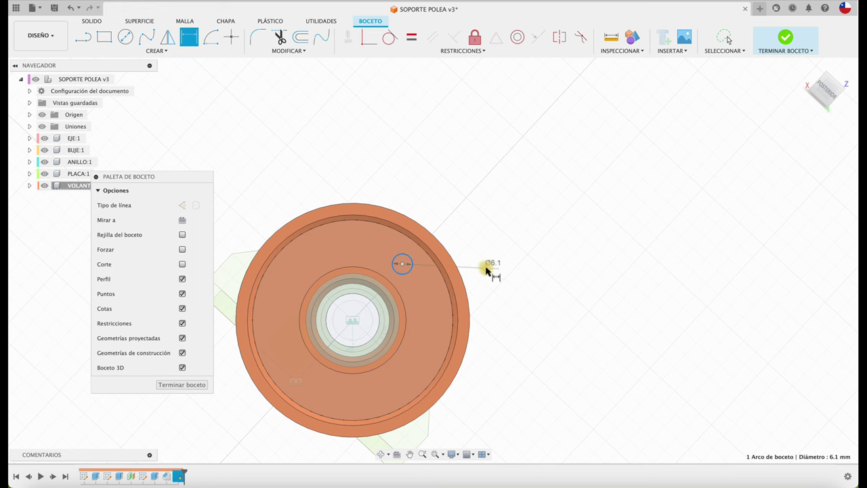
click(487, 268)
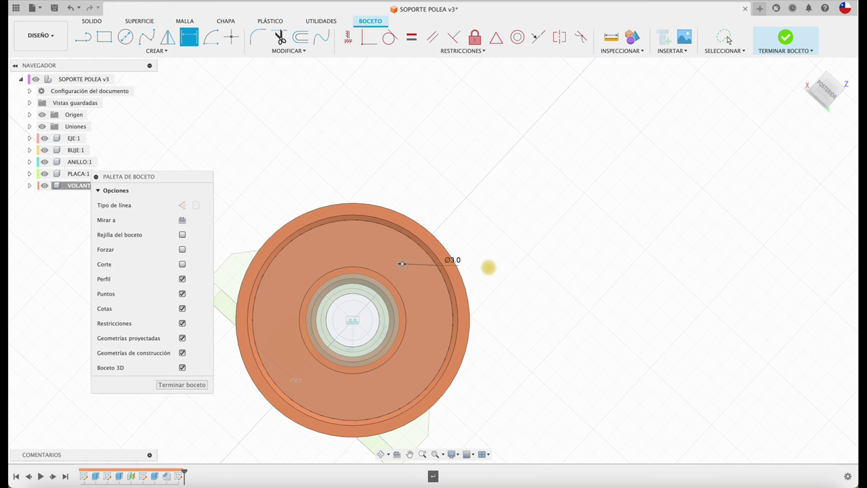
click(196, 384)
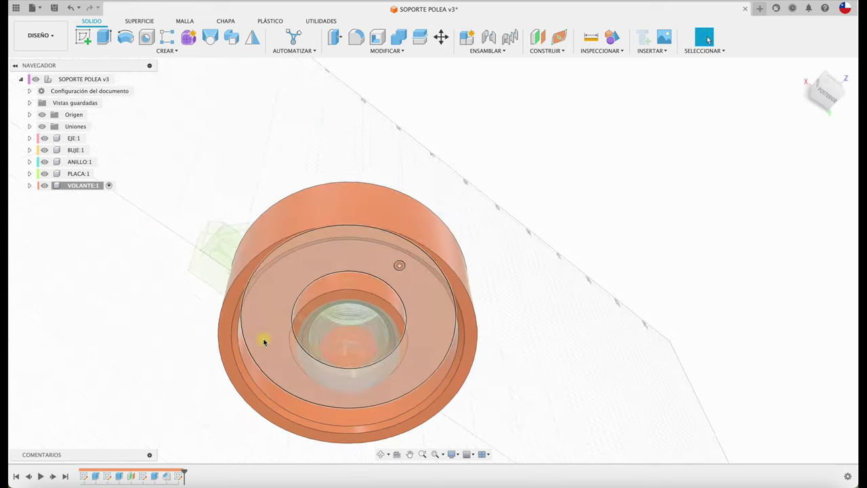
Step: Extrude the small circle as a cut 22.5 mm deep into the wheel's web
key(e)
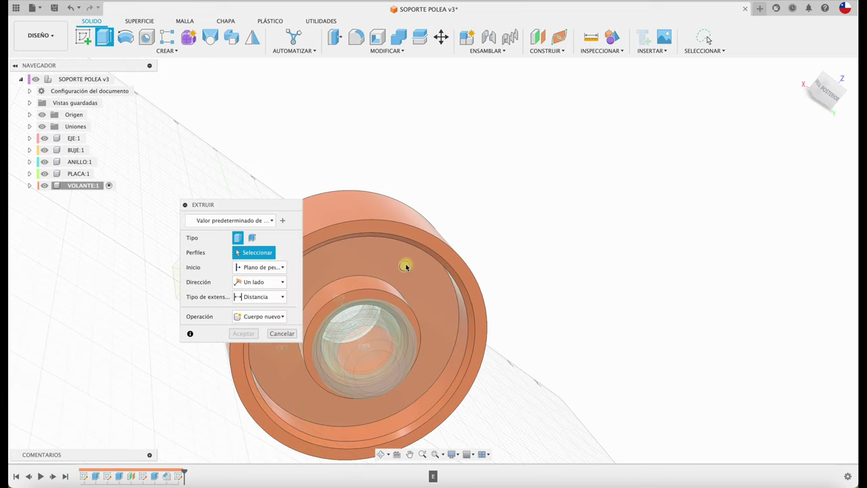
click(407, 268)
drag(407, 269, 316, 136)
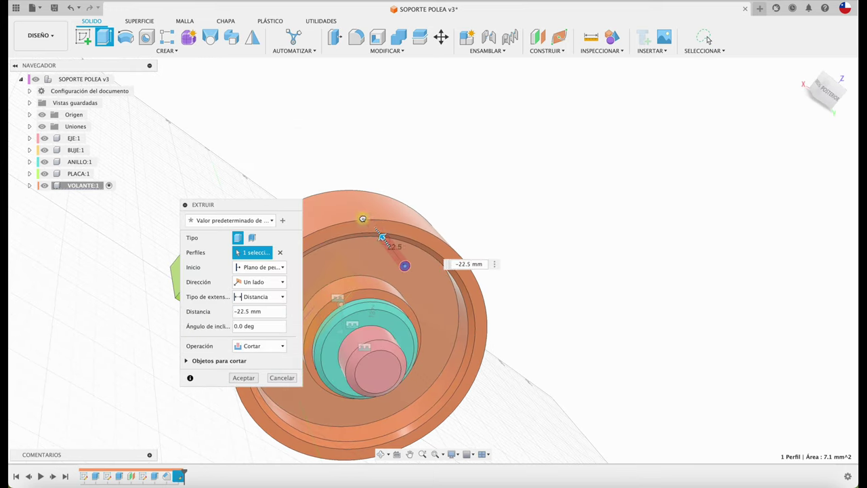
shift+middle_drag(315, 135, 250, 296)
click(234, 378)
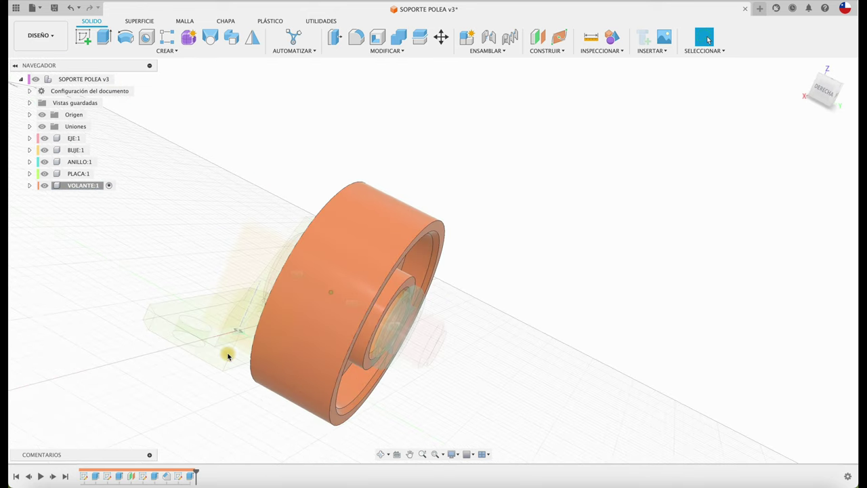
shift+middle_drag(228, 364, 192, 194)
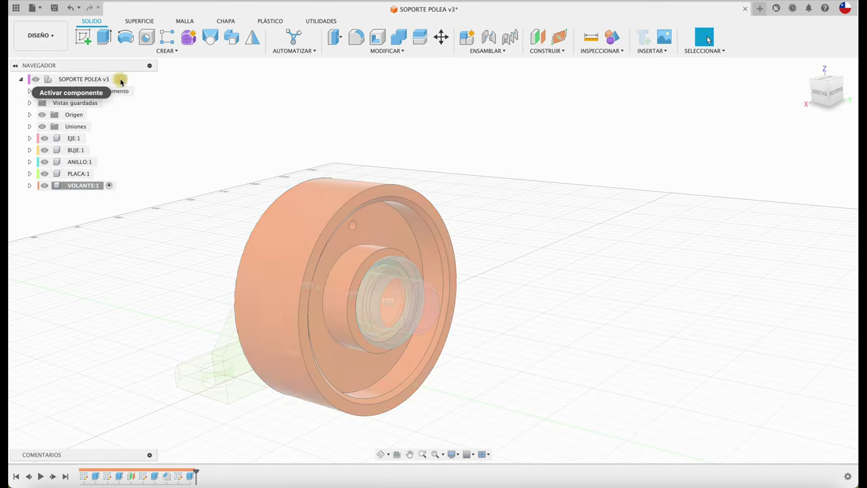
Step: Activate the root assembly and animate the wheel's revolute joint relations
click(119, 79)
mouse_move(261, 170)
middle_down()
mouse_move(310, 171)
mouse_move(306, 161)
mouse_move(354, 219)
mouse_move(358, 336)
middle_up()
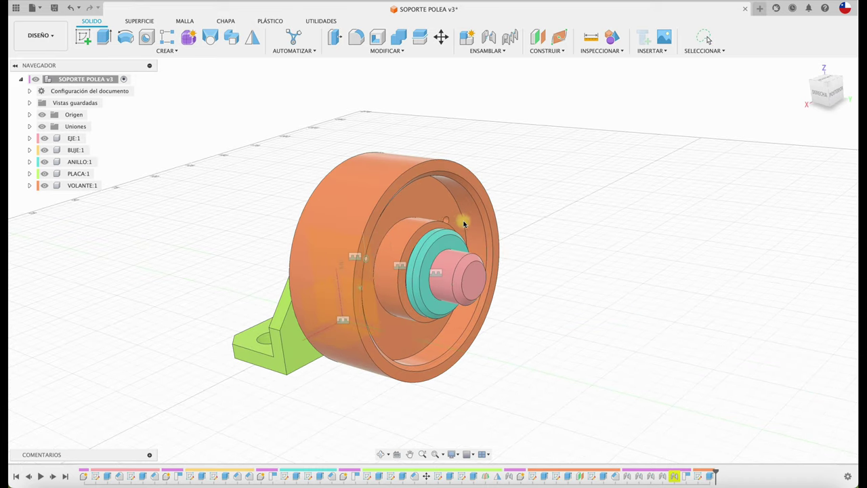
shift+middle_drag(461, 221, 368, 290)
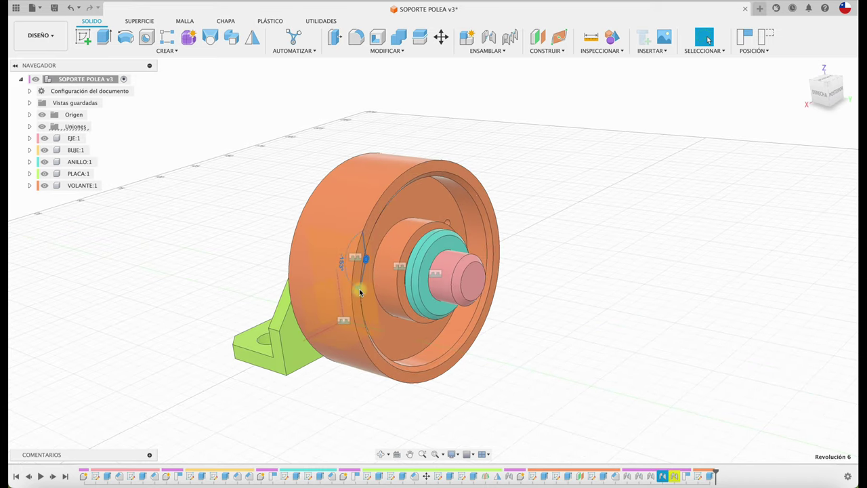
right_click(360, 292)
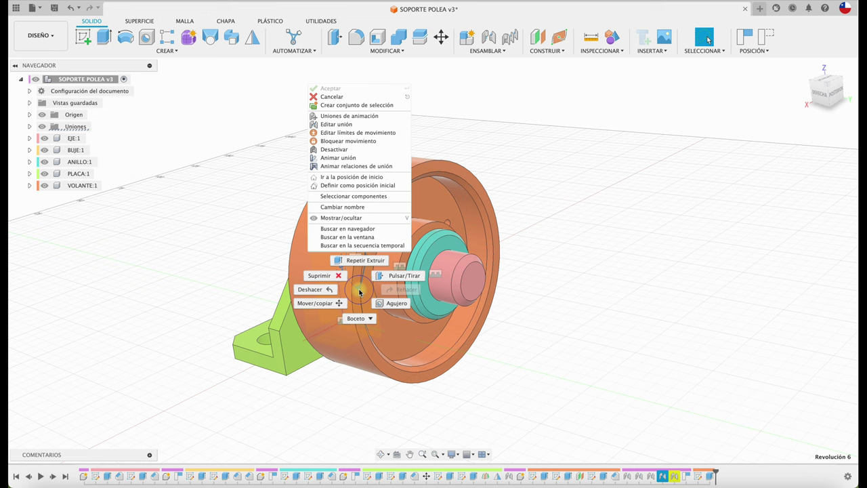
click(388, 171)
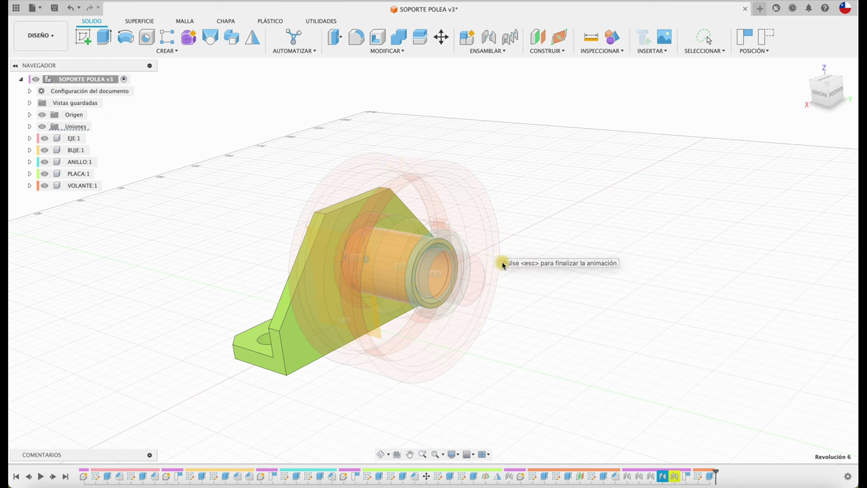
key(Escape)
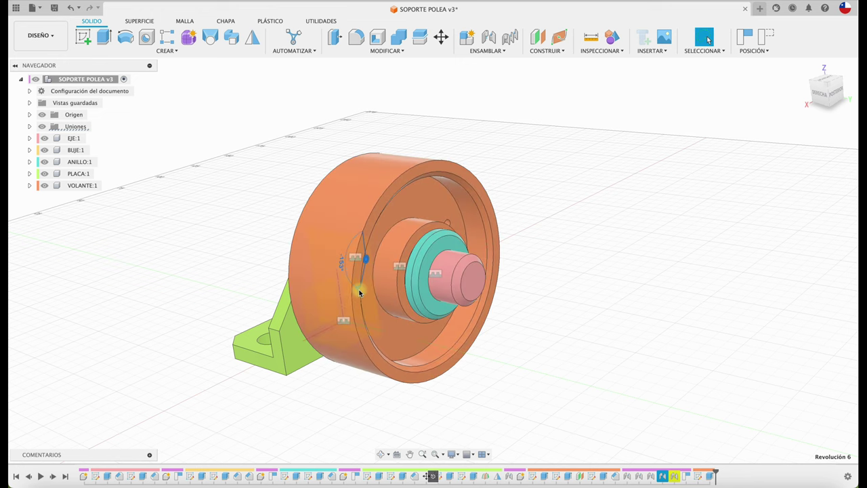
right_click(359, 292)
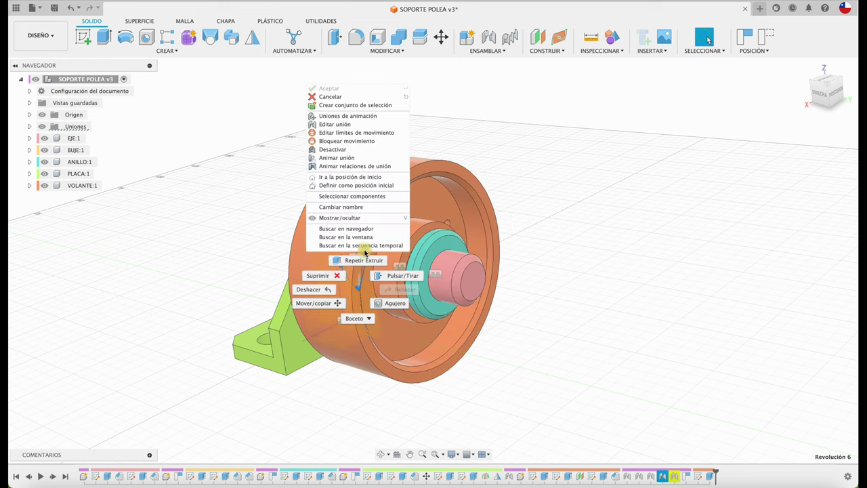
click(390, 166)
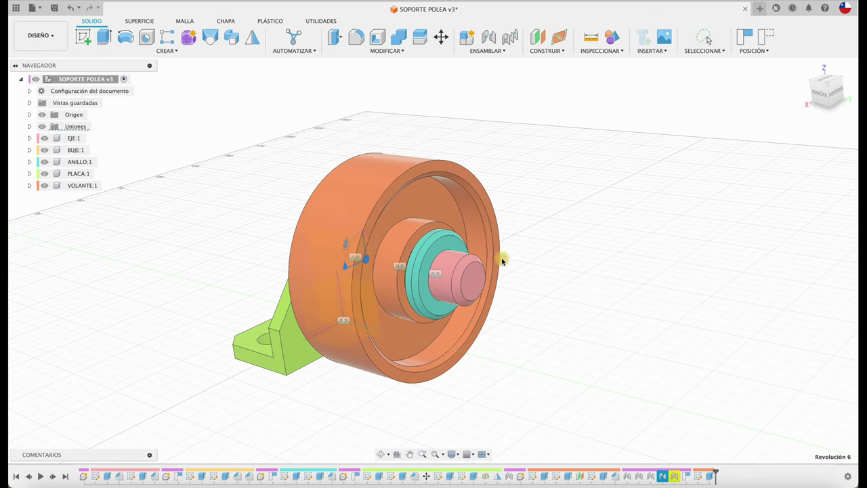
Step: Watch the holed wheel turn from a straight rear view, then from an angled 3D view
click(816, 106)
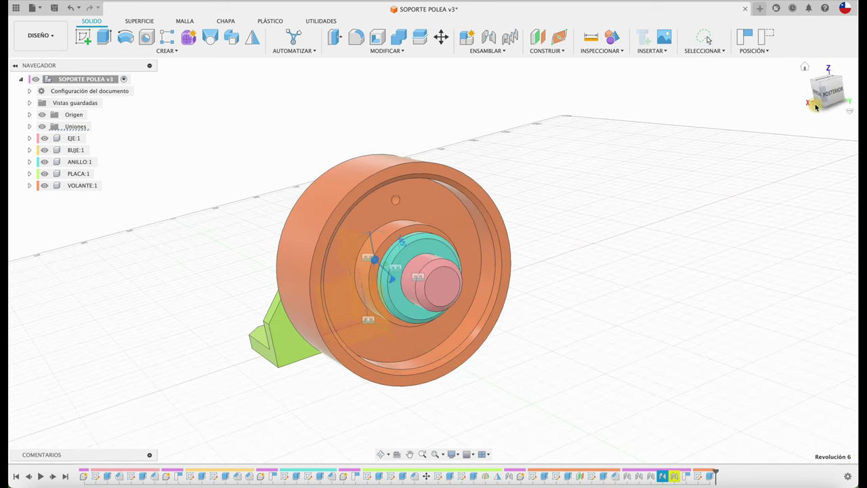
click(841, 91)
click(832, 91)
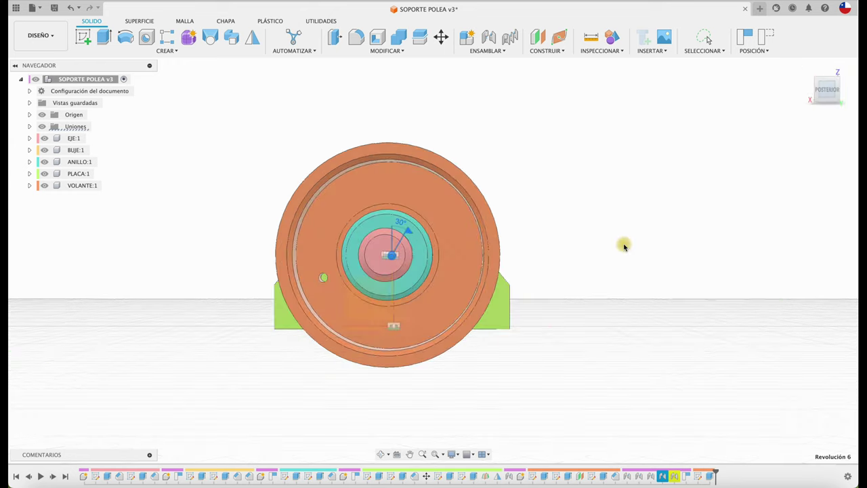
key(F6)
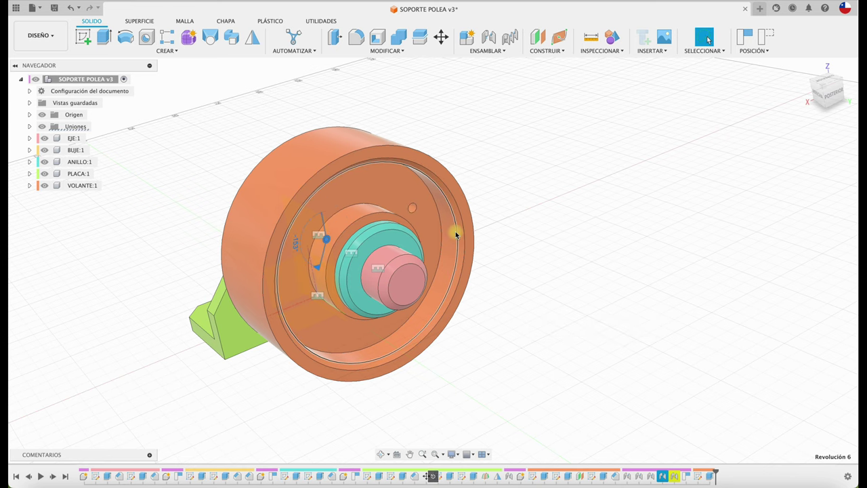
scroll(427, 207, up, 3)
scroll(406, 183, up, 3)
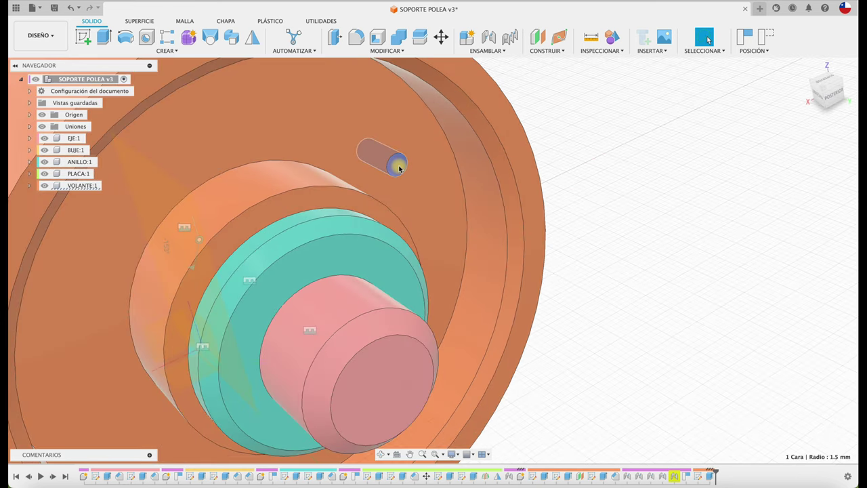
scroll(400, 168, down, 3)
scroll(538, 223, down, 3)
scroll(557, 236, down, 2)
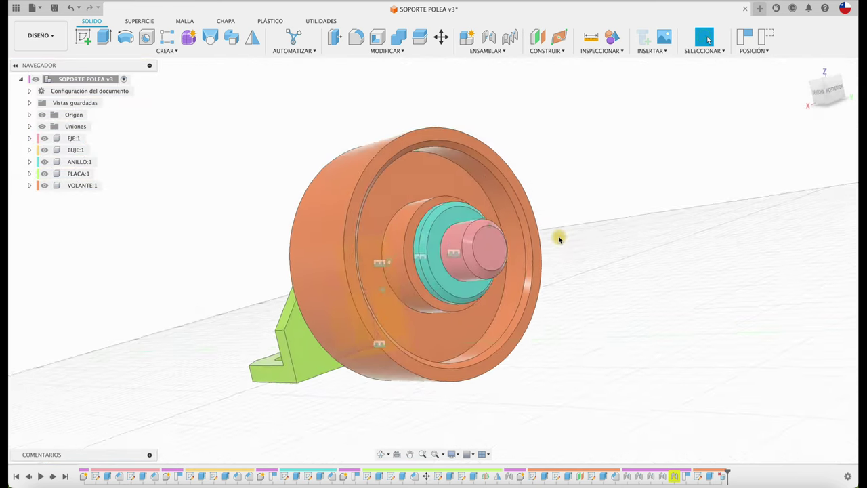